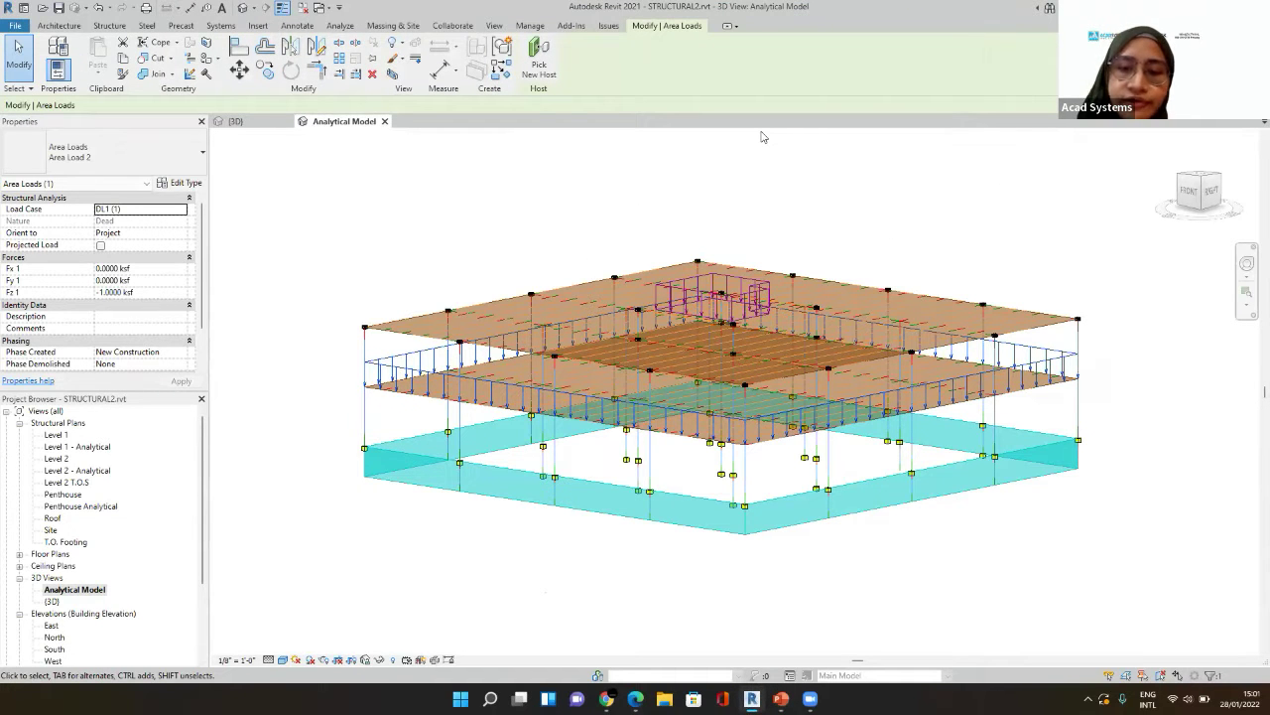
- Compare the physical structure in the {3D} view with the Analytical Model view, examining both from different angles
{"action": "left_click", "coordinate": [260, 121]}
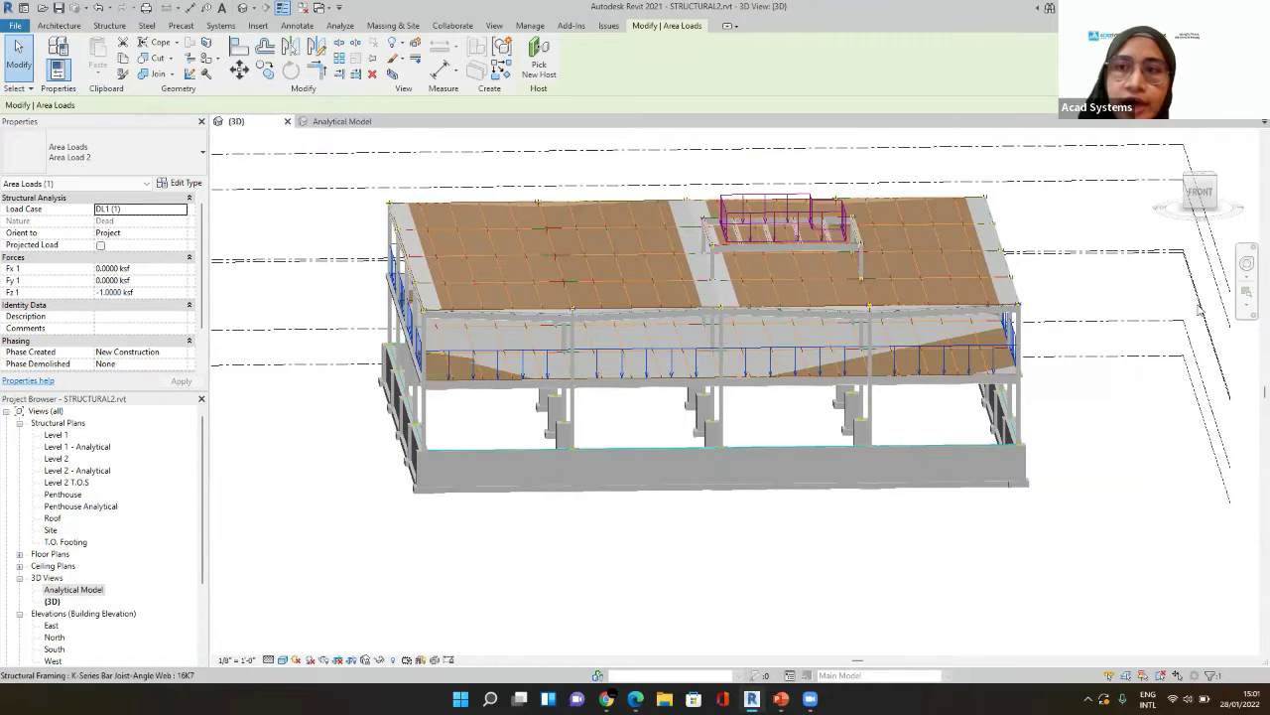
{"action": "left_click", "coordinate": [1245, 266]}
{"action": "left_click_drag", "start_coordinate": [883, 295], "coordinate": [1081, 421]}
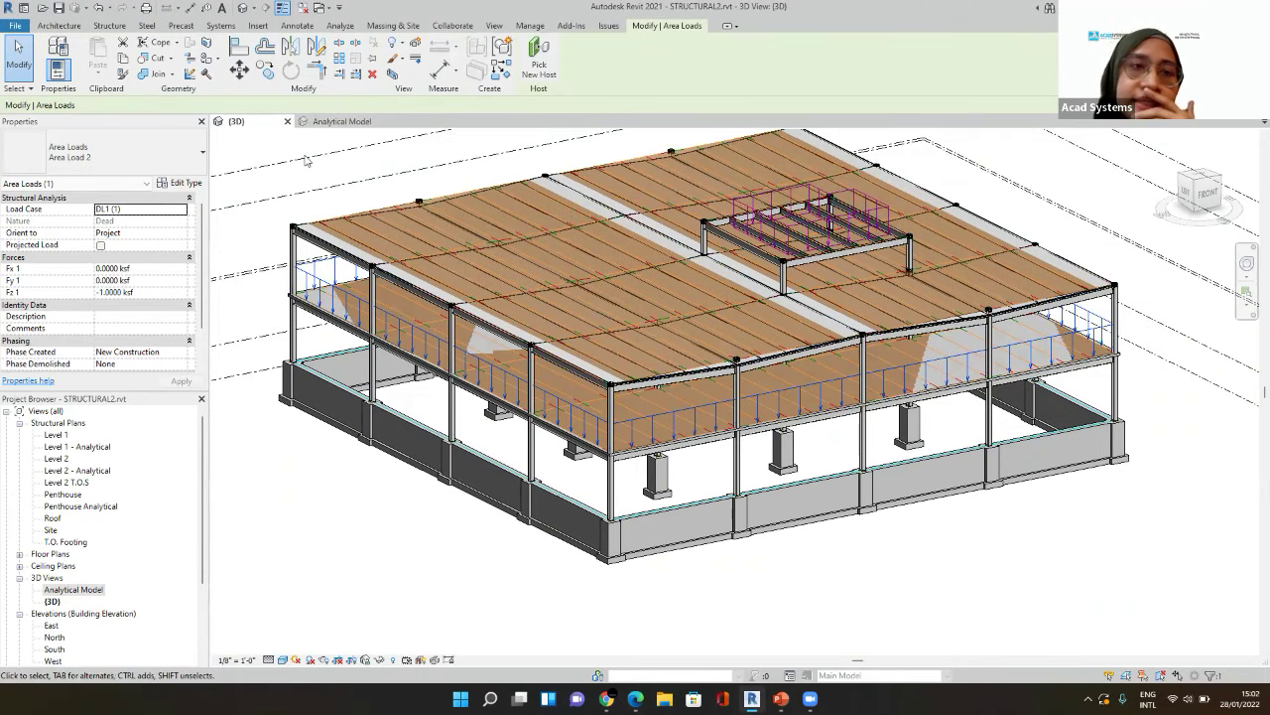
{"action": "left_click", "coordinate": [332, 123]}
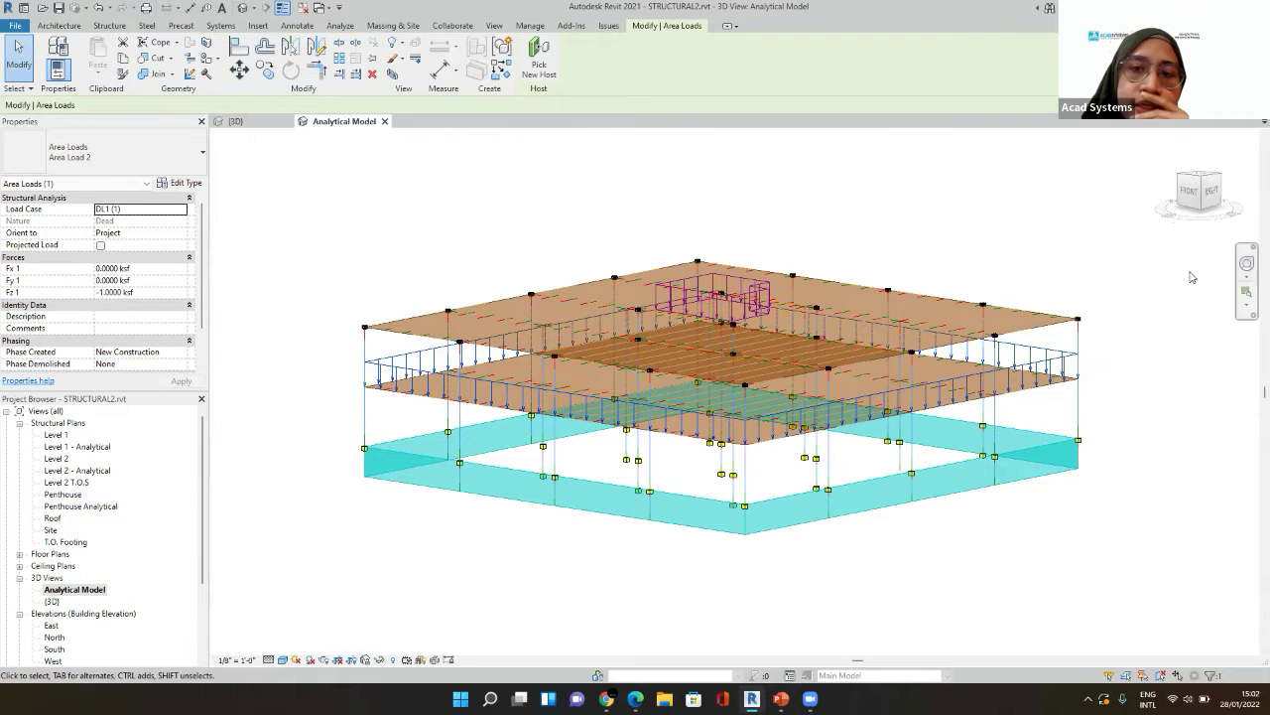
{"action": "left_click", "coordinate": [1246, 266]}
{"action": "left_click_drag", "start_coordinate": [898, 238], "coordinate": [845, 271]}
{"action": "left_click", "coordinate": [1246, 264]}
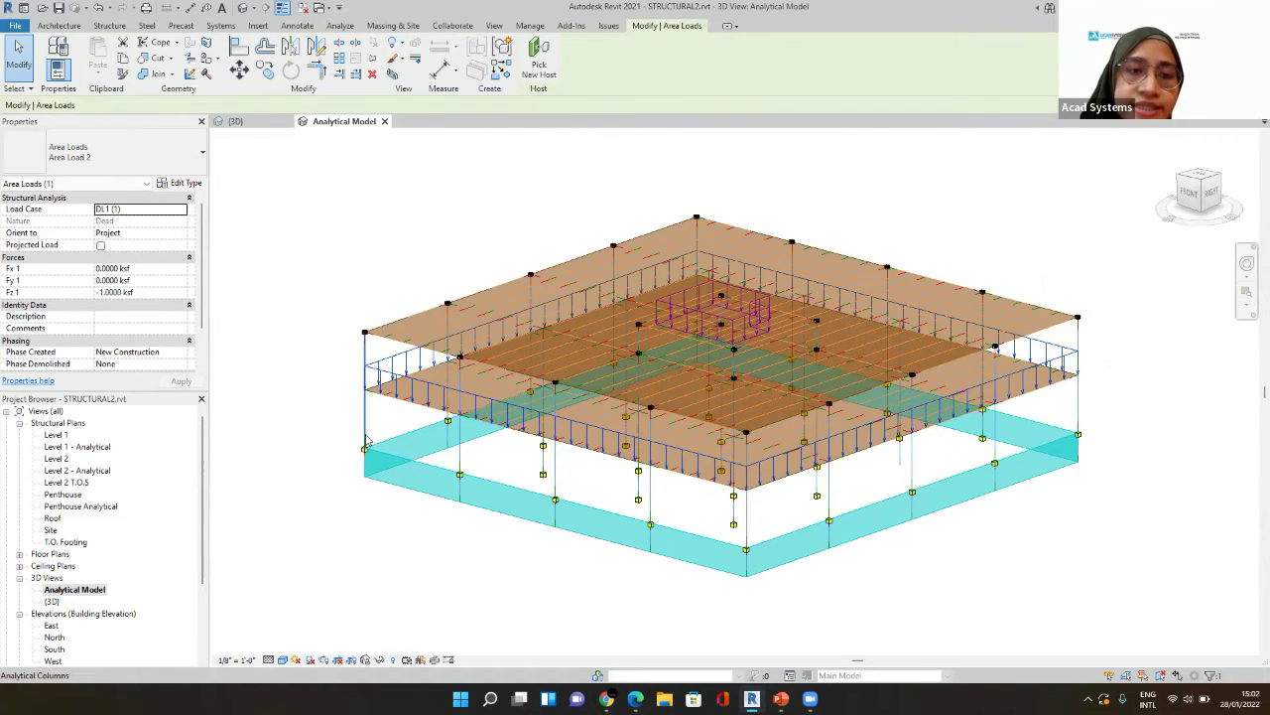
{"action": "scroll", "coordinate": [366, 453], "scroll_direction": "up", "scroll_amount": 2}
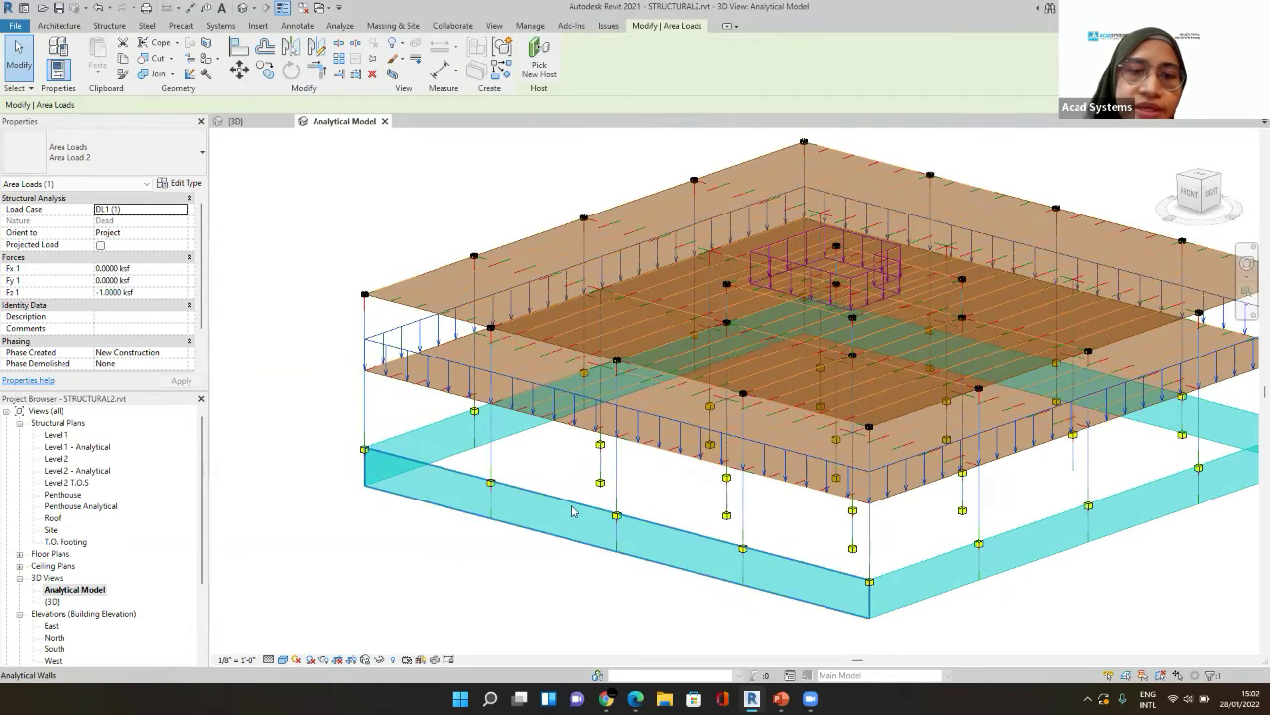
{"action": "scroll", "coordinate": [575, 482], "scroll_direction": "down", "scroll_amount": 1}
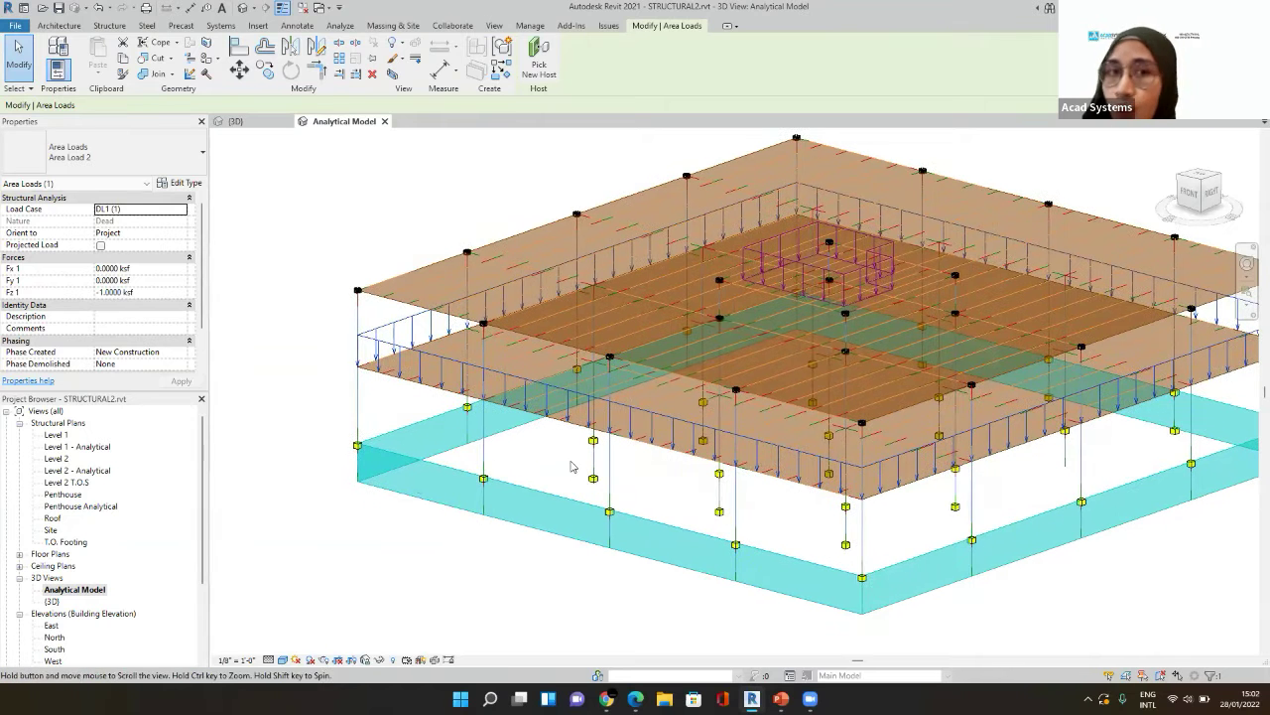
{"action": "scroll", "coordinate": [566, 468], "scroll_direction": "up", "scroll_amount": 1}
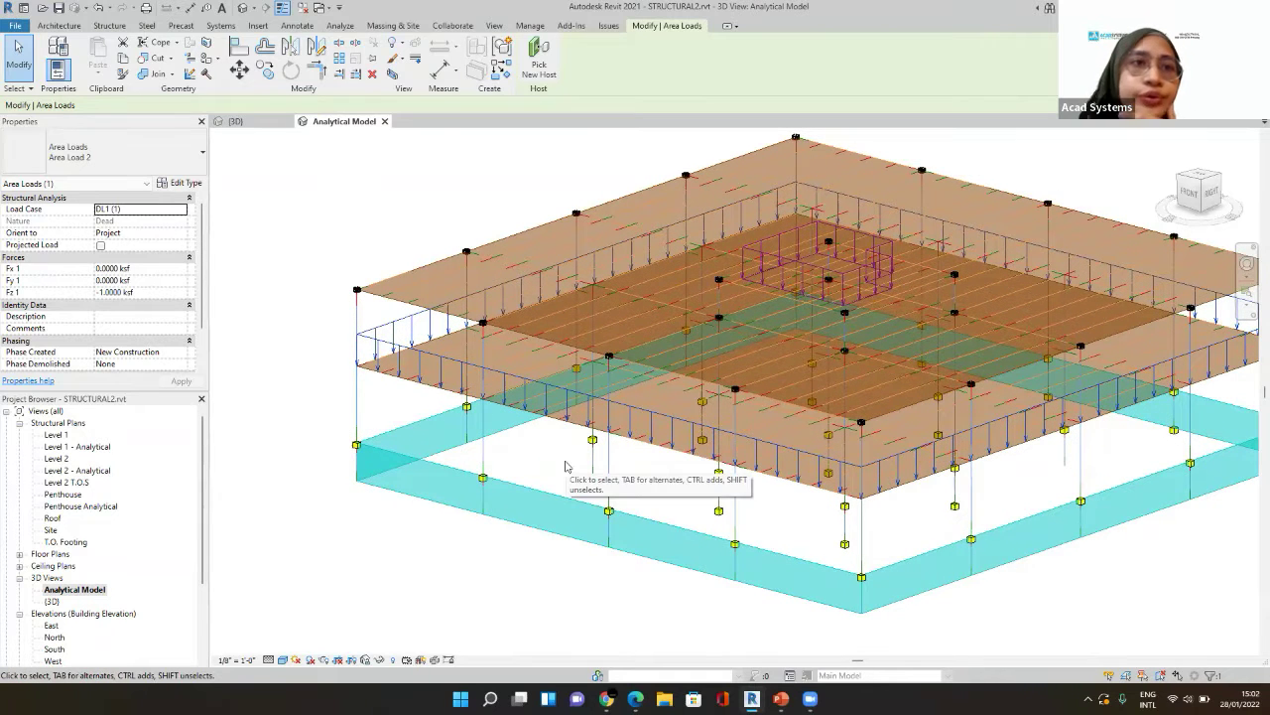
- Review the load cases and load natures in the structural settings, close them unchanged and clear the area load selection
{"action": "left_click", "coordinate": [342, 25]}
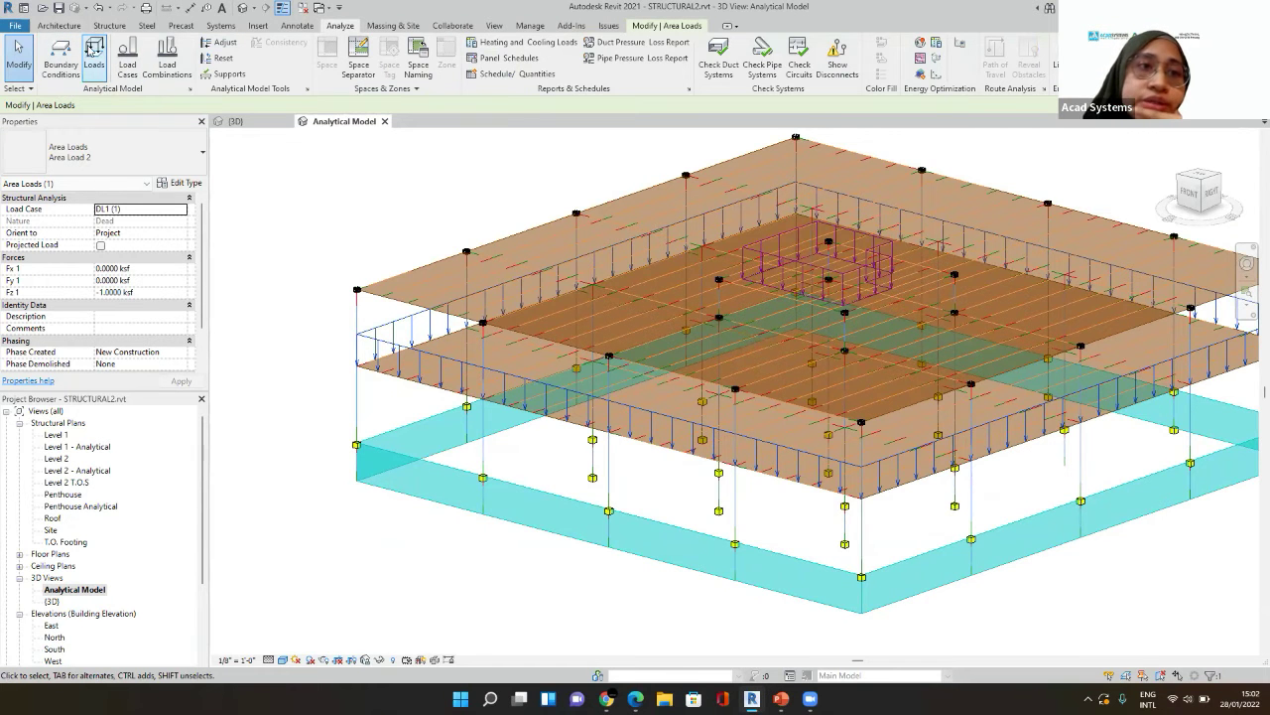
{"action": "left_click", "coordinate": [126, 61]}
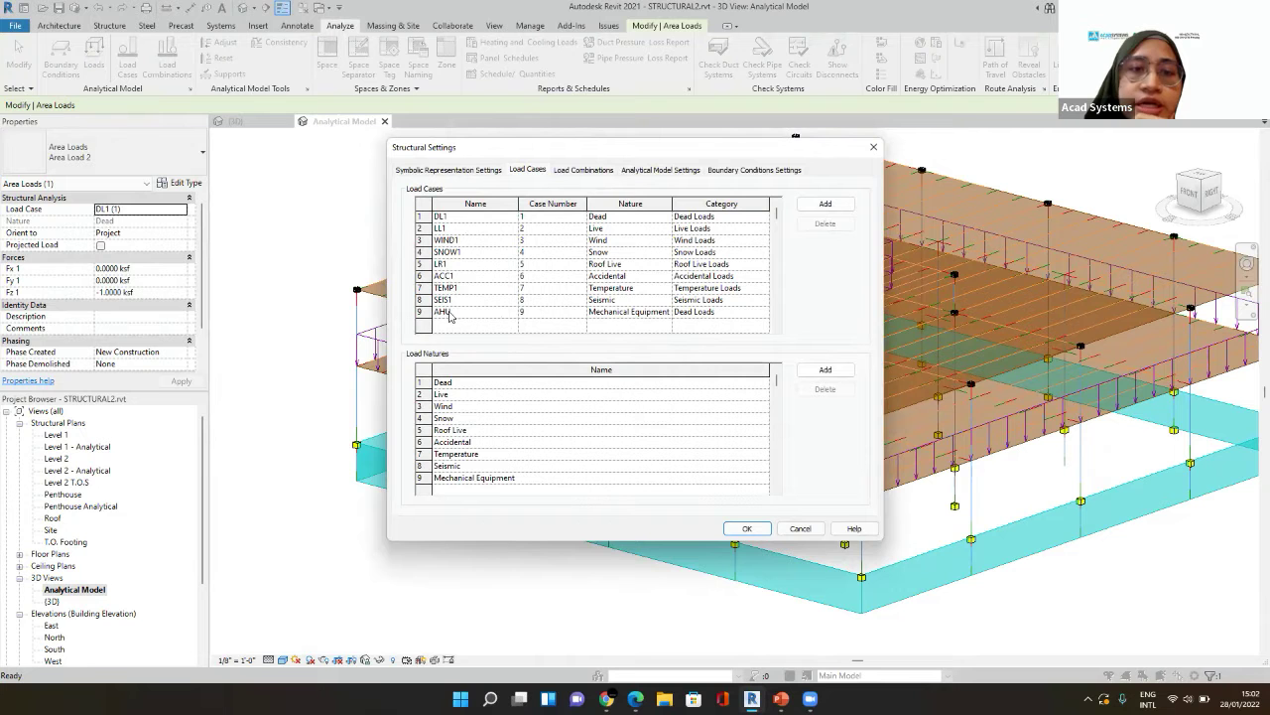
{"action": "left_click", "coordinate": [789, 528]}
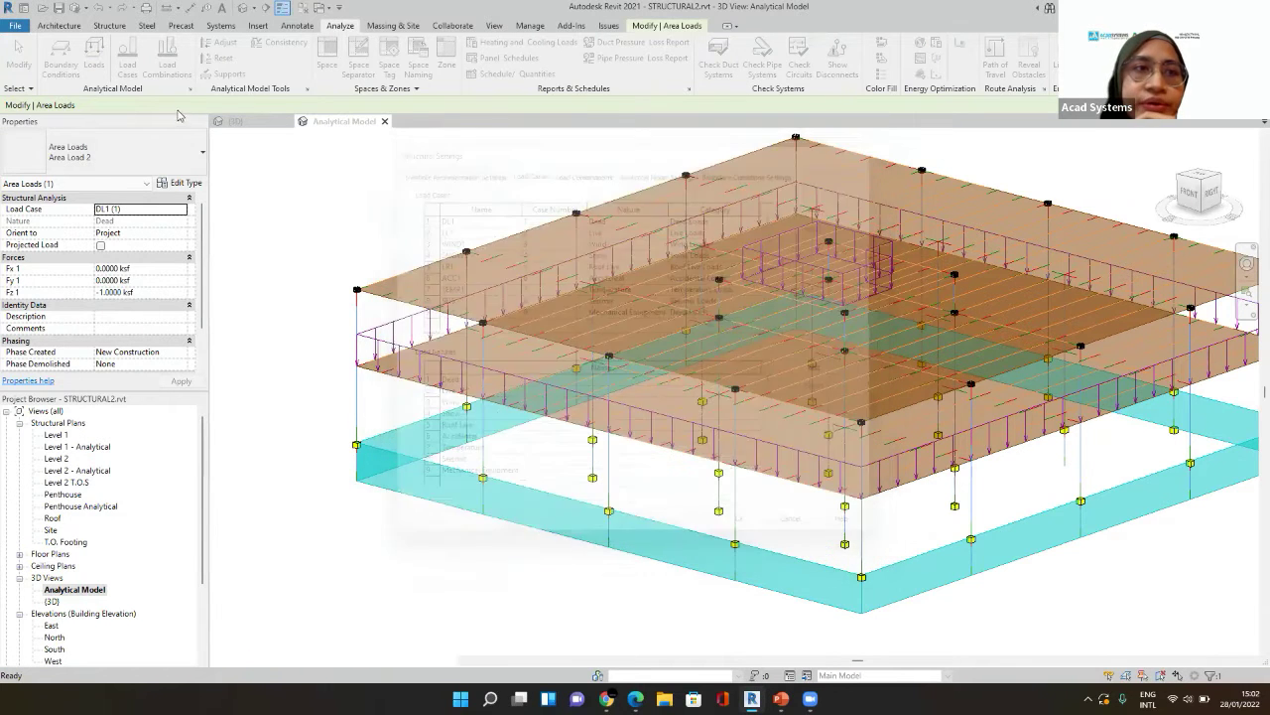
{"action": "key", "text": "Escape"}
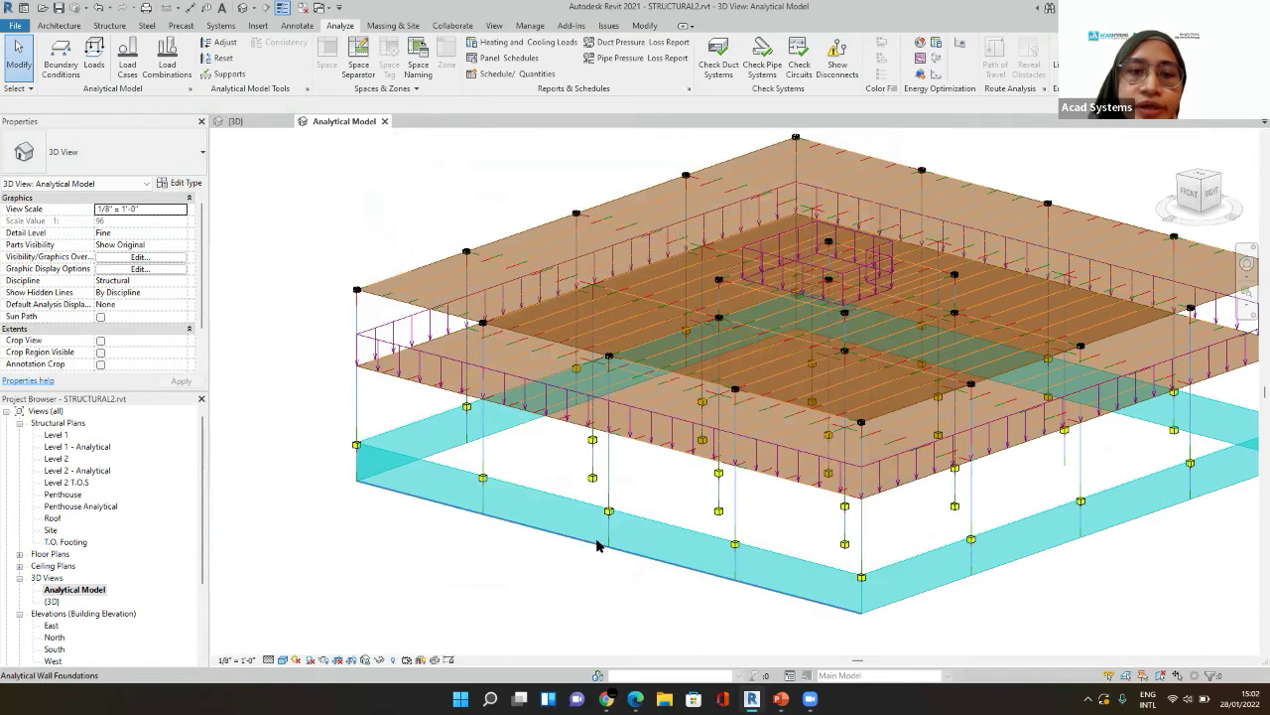
- Place Fixed point boundary conditions at the lower ends of the columns along the front foundation wall, including its corners
{"action": "left_click", "coordinate": [62, 69]}
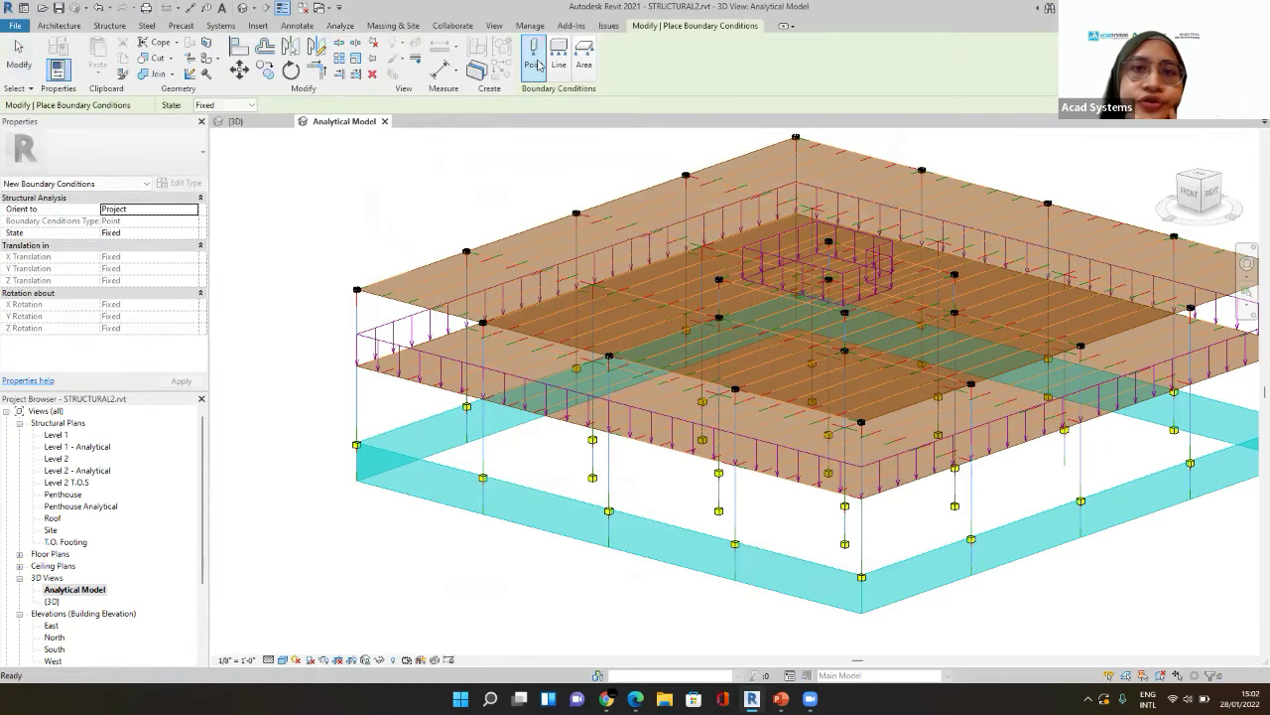
{"action": "left_click", "coordinate": [535, 62]}
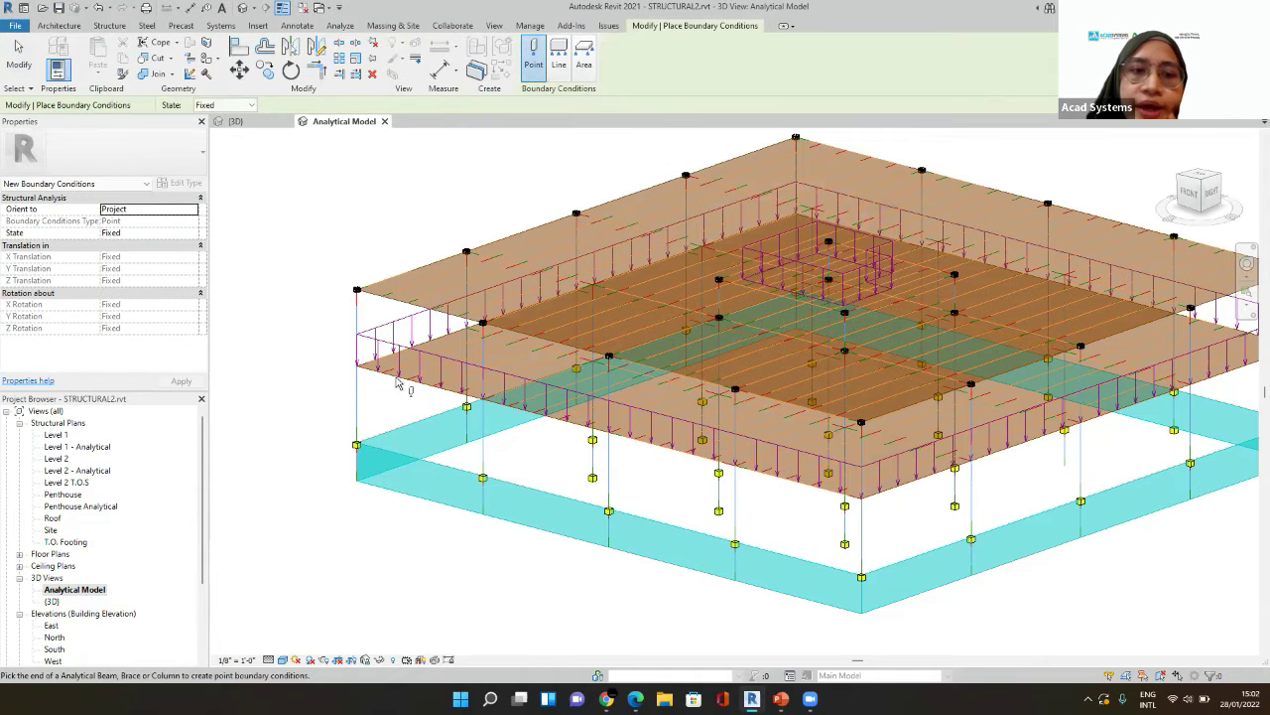
{"action": "left_click", "coordinate": [357, 483]}
{"action": "left_click", "coordinate": [482, 516]}
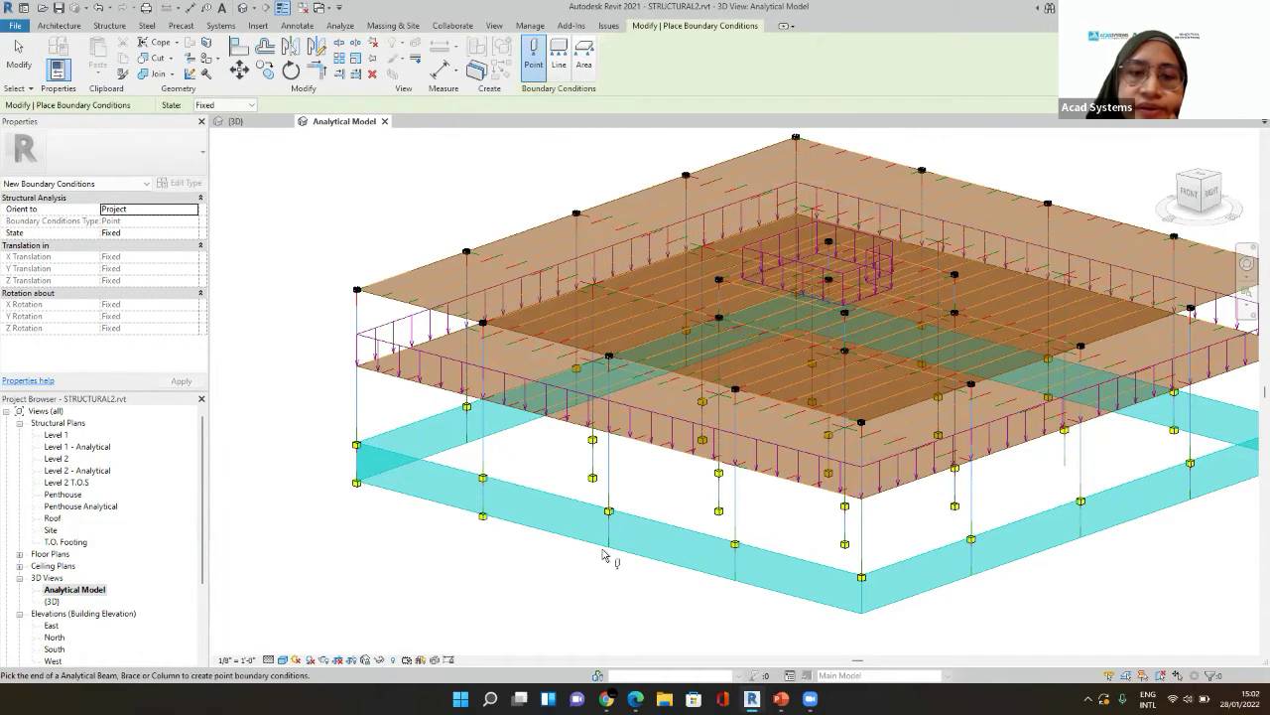
{"action": "middle_click_drag", "start_coordinate": [645, 523], "coordinate": [620, 488]}
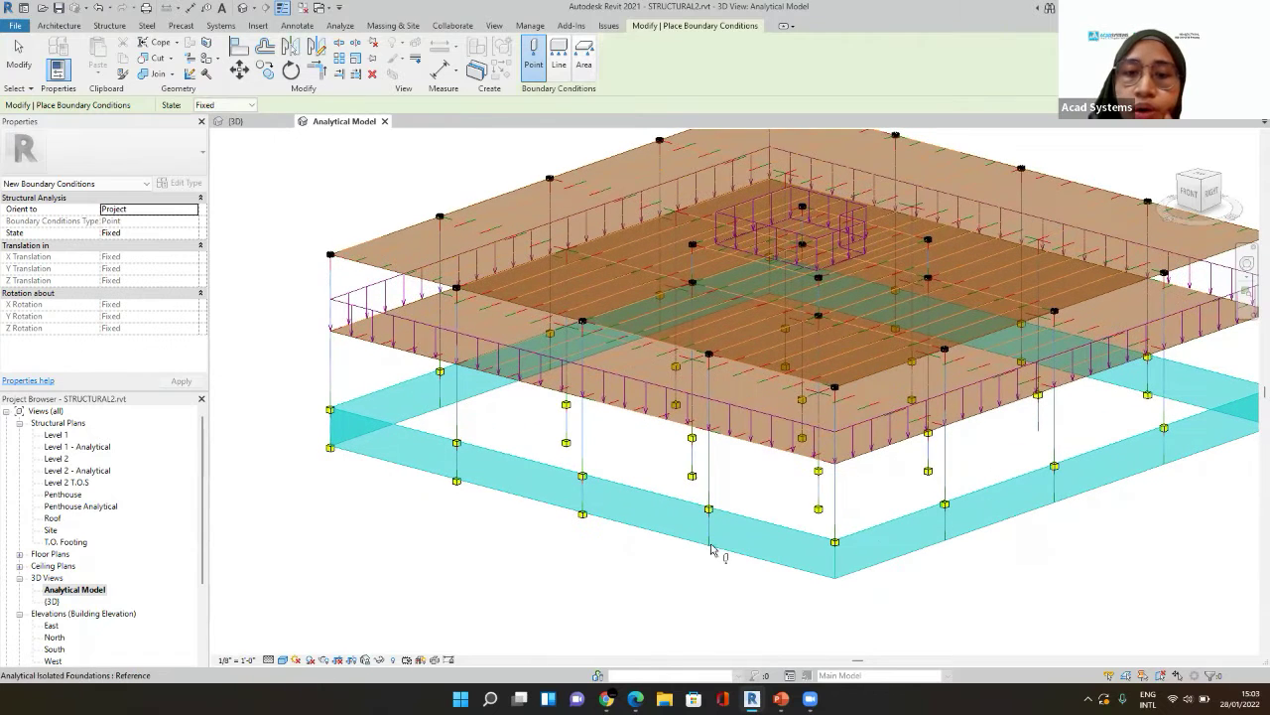
{"action": "left_click", "coordinate": [835, 578]}
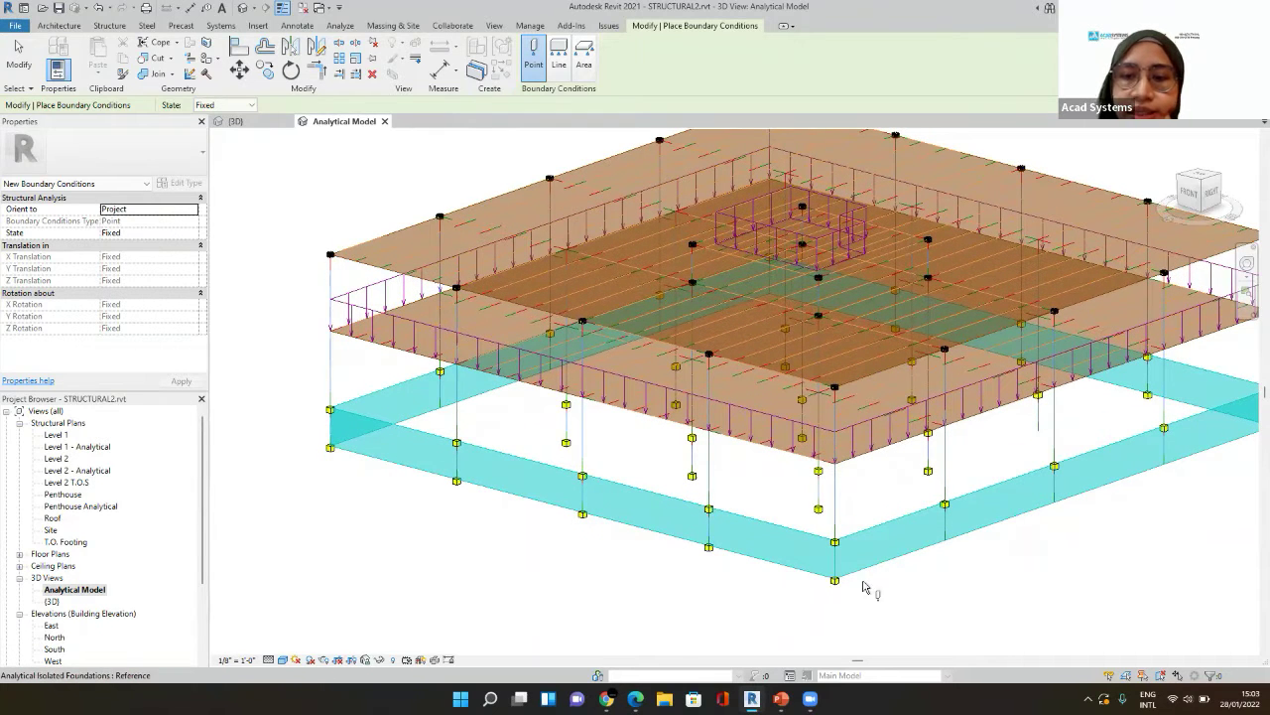
- Add Fixed point boundary conditions at the lower ends of the remaining columns along the right foundation wall
{"action": "left_click", "coordinate": [945, 541]}
{"action": "left_click", "coordinate": [1054, 504]}
{"action": "left_click", "coordinate": [1164, 466]}
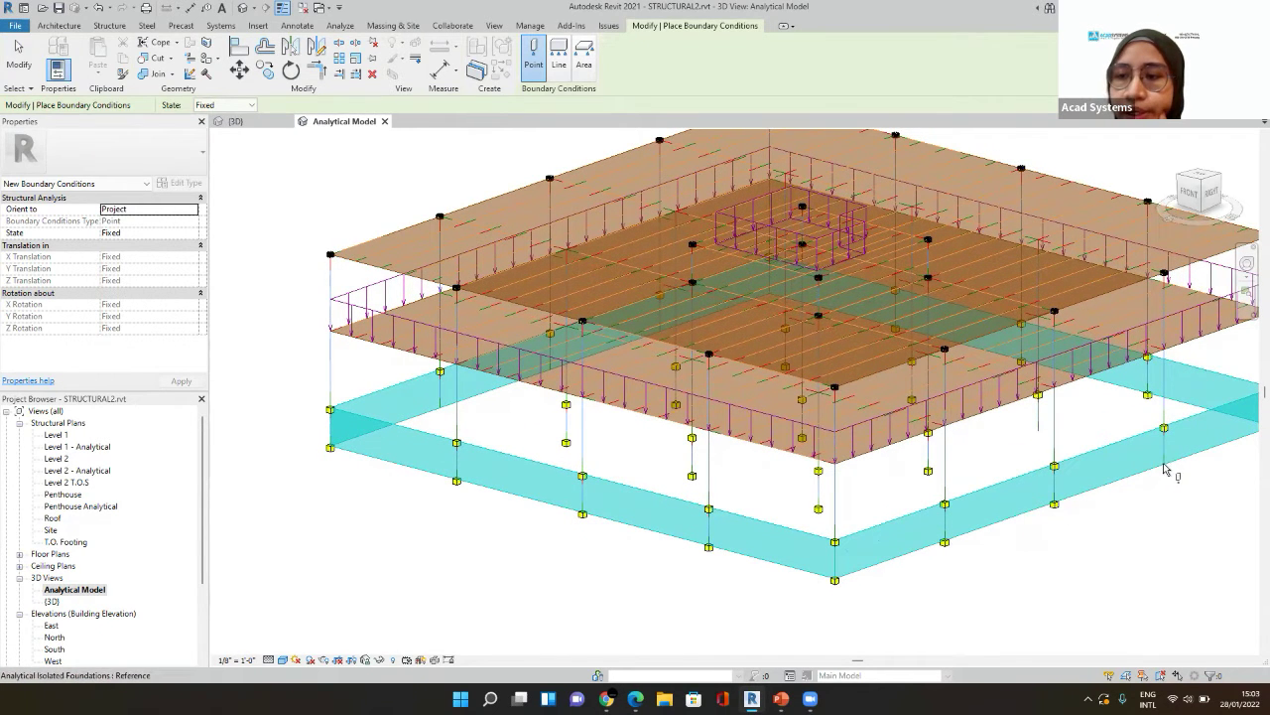
{"action": "middle_click_drag", "start_coordinate": [1159, 486], "coordinate": [1010, 474]}
{"action": "middle_click_drag", "start_coordinate": [303, 207], "coordinate": [345, 213]}
{"action": "scroll", "coordinate": [467, 366], "scroll_direction": "down", "scroll_amount": 3}
{"action": "key", "text": "Escape"}
{"action": "key", "text": "Escape"}
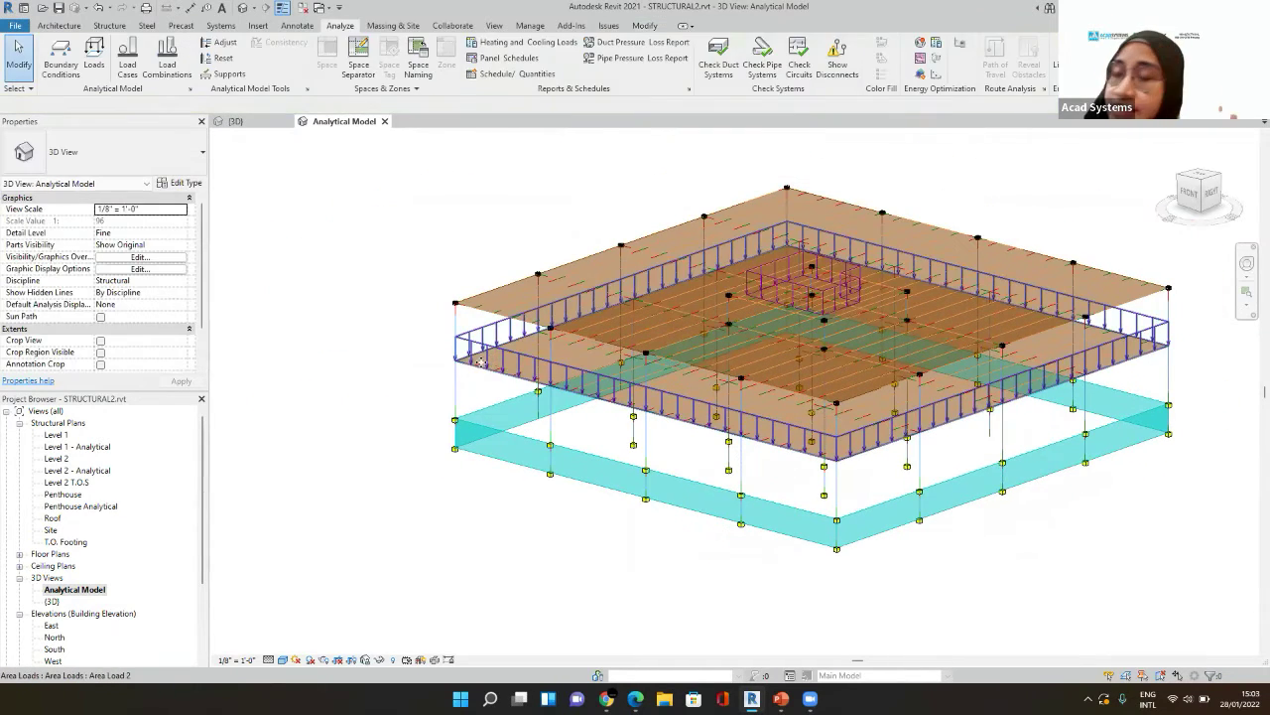
- Place a hosted area load with load case DL1 and Fz of -1.0000 ksf on the roof's analytical floor, and check it in {3D}
{"action": "left_click", "coordinate": [457, 359]}
{"action": "left_click", "coordinate": [391, 360]}
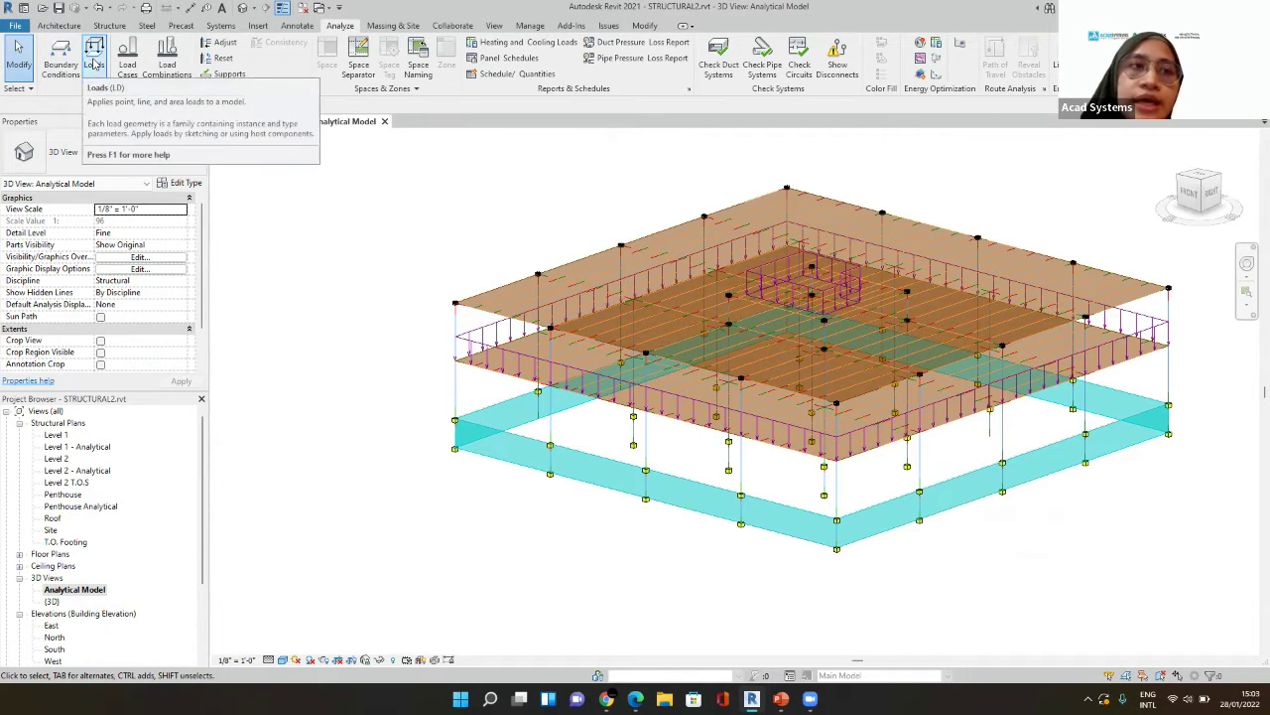
{"action": "left_click", "coordinate": [94, 64]}
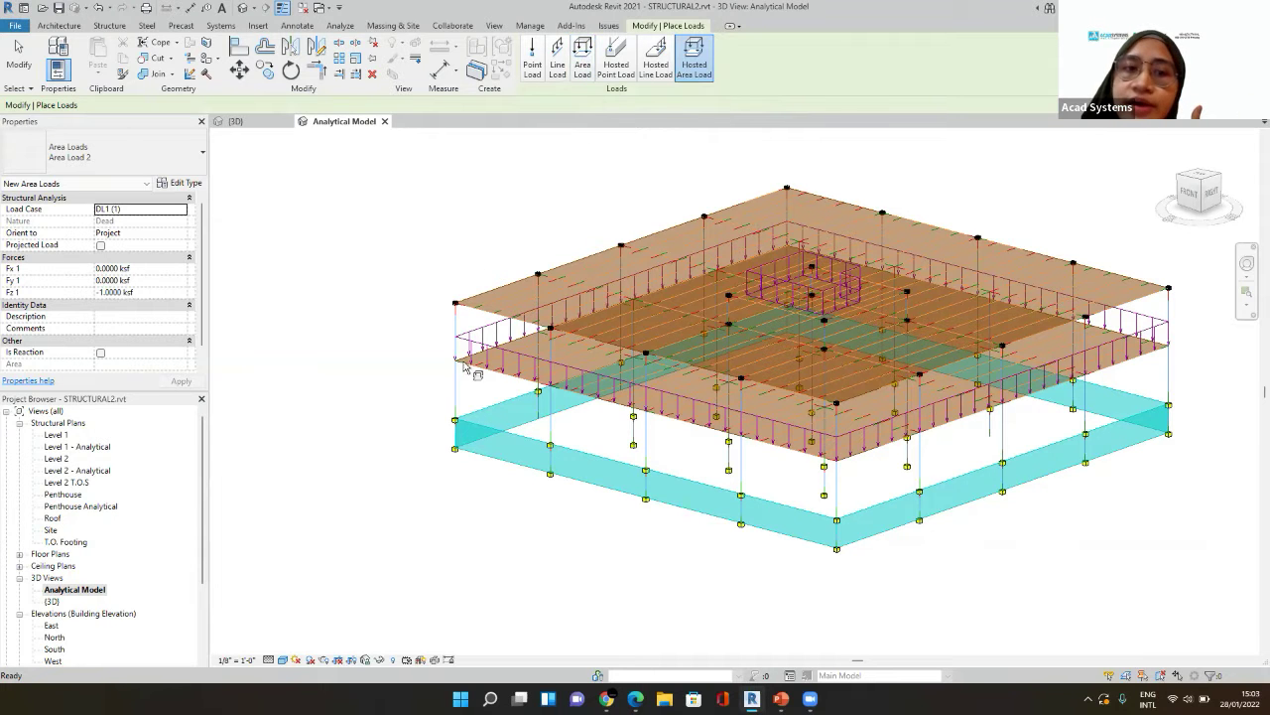
{"action": "scroll", "coordinate": [492, 273], "scroll_direction": "up", "scroll_amount": 2}
{"action": "middle_click_drag", "start_coordinate": [440, 274], "coordinate": [361, 262]}
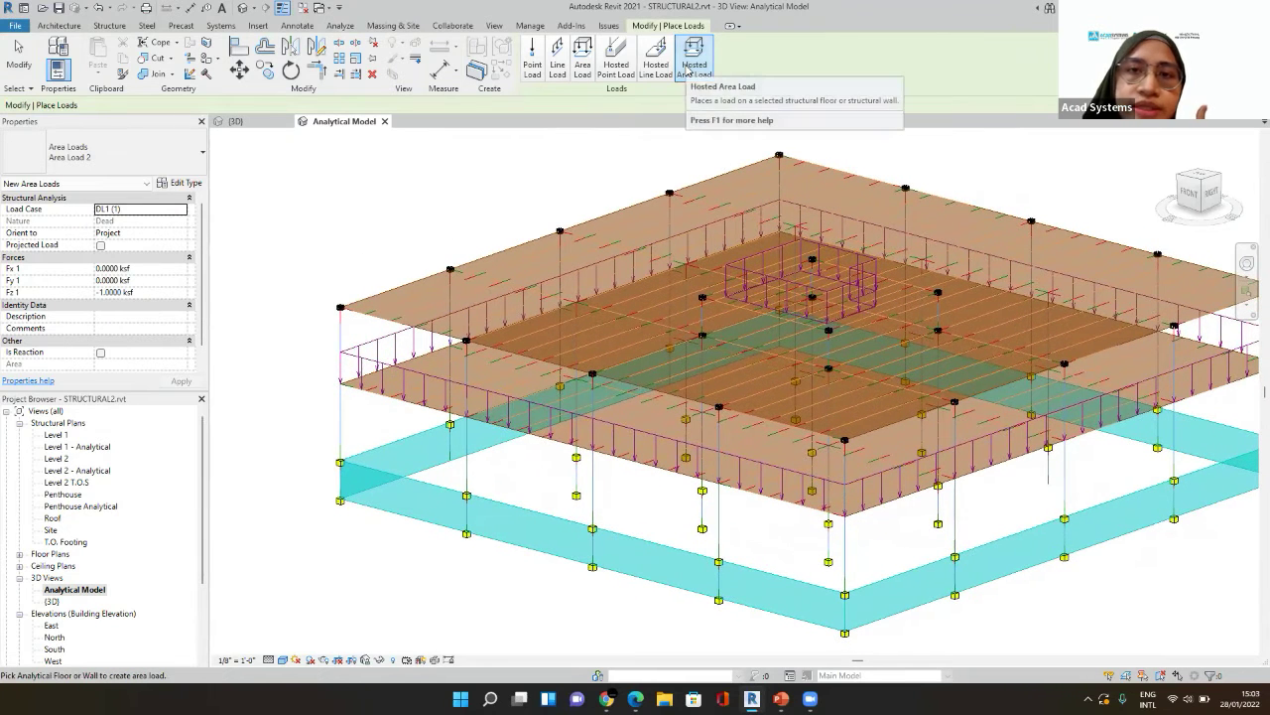
{"action": "left_click", "coordinate": [689, 70]}
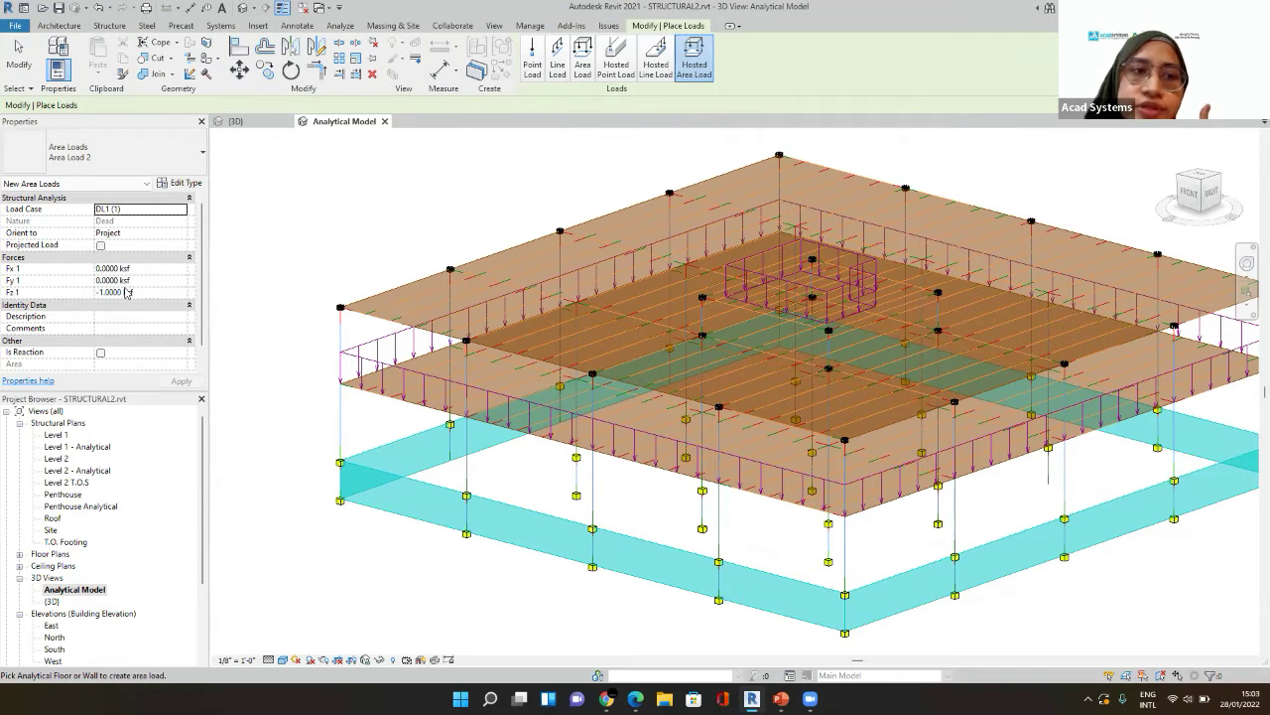
{"action": "scroll", "coordinate": [126, 292], "scroll_direction": "down", "scroll_amount": 1}
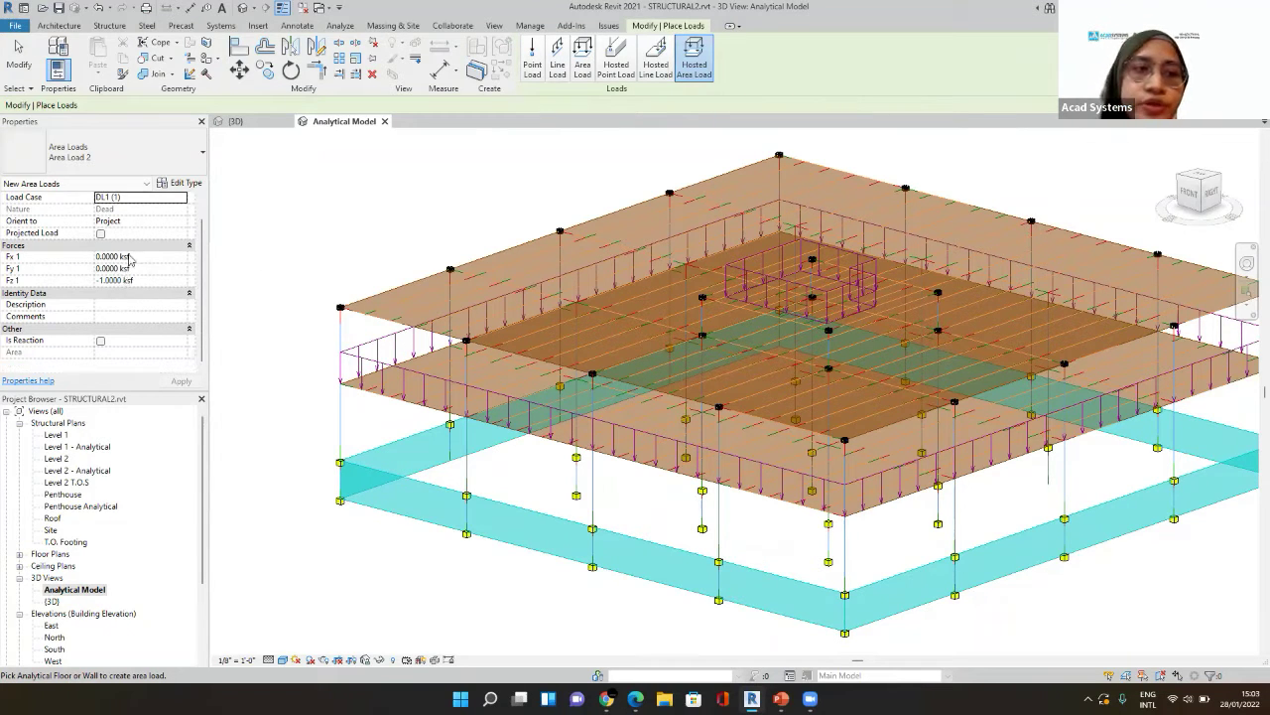
{"action": "left_click", "coordinate": [370, 296]}
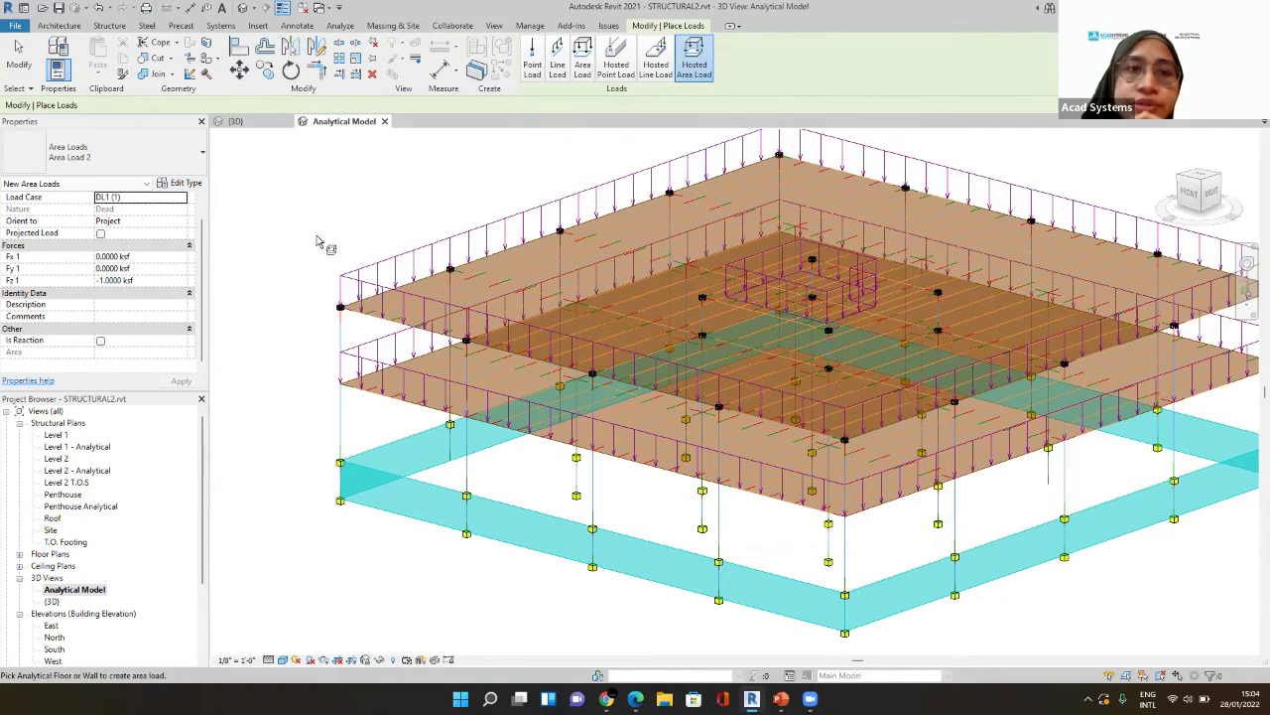
{"action": "left_click", "coordinate": [260, 122]}
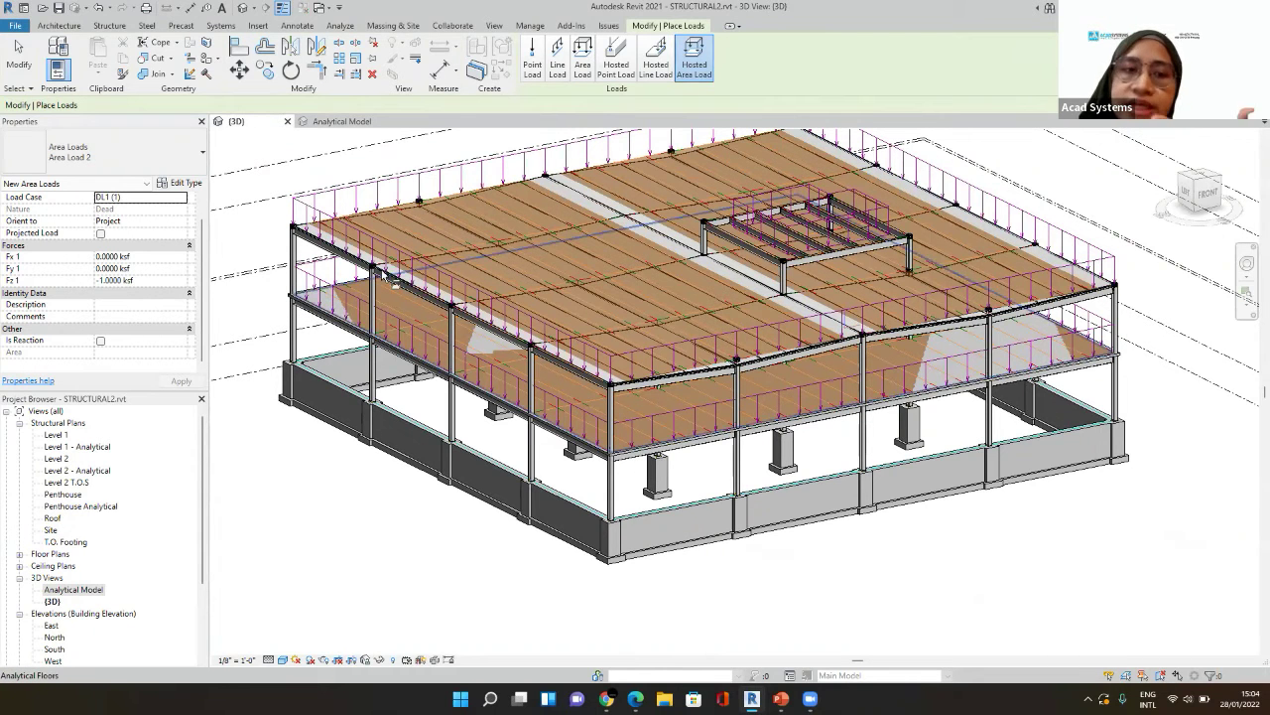
{"action": "left_click", "coordinate": [342, 121]}
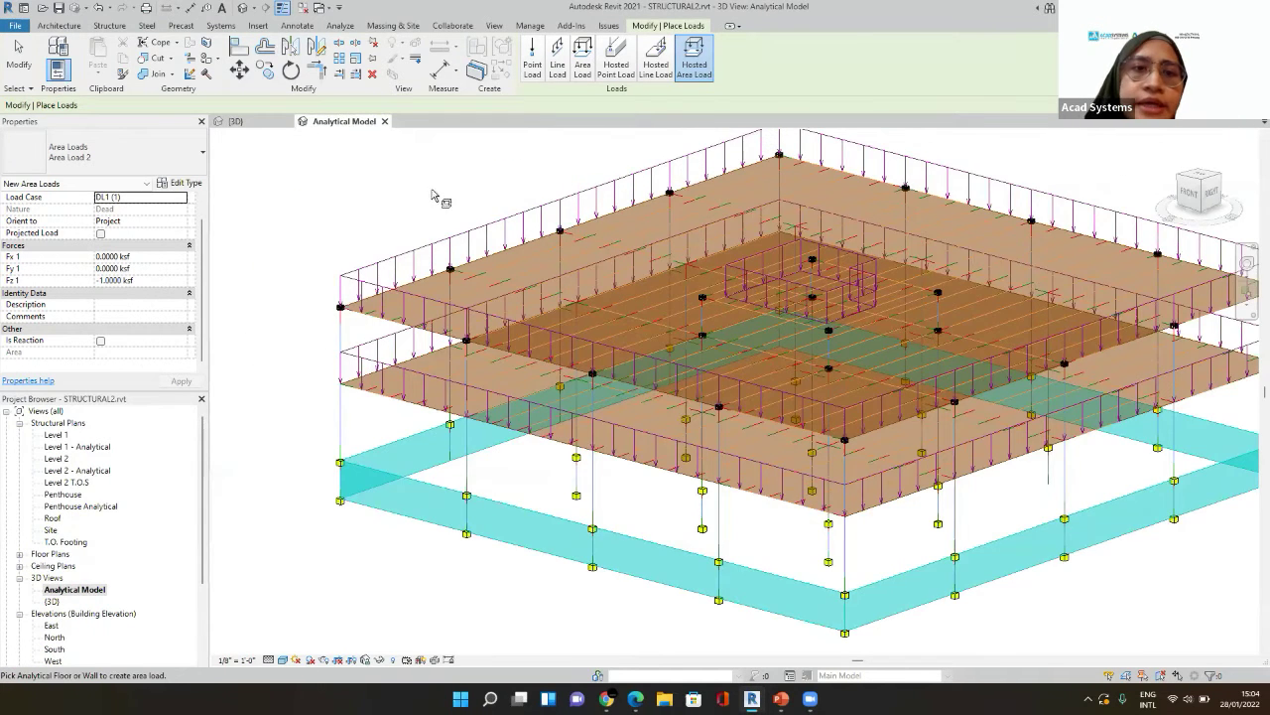
{"action": "left_click", "coordinate": [22, 65]}
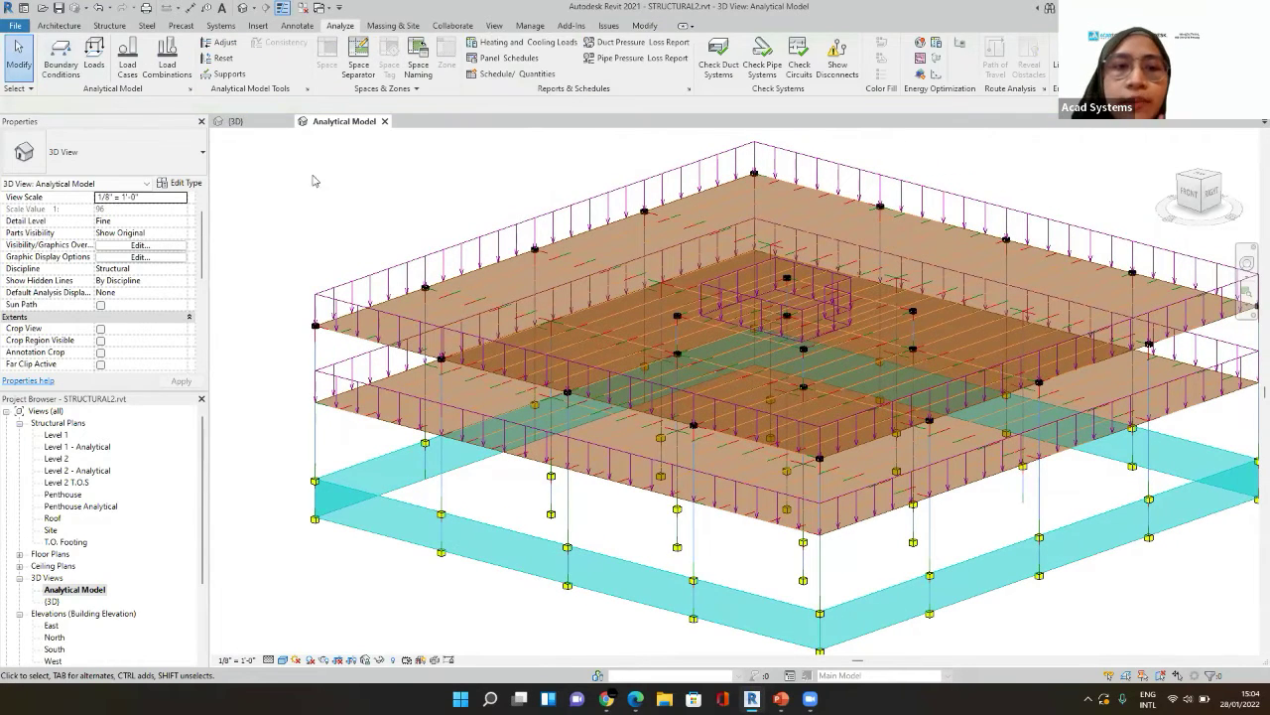
- Send the model to Robot Structural Analysis using direct integration
{"action": "middle_click_drag", "start_coordinate": [400, 215], "coordinate": [340, 189]}
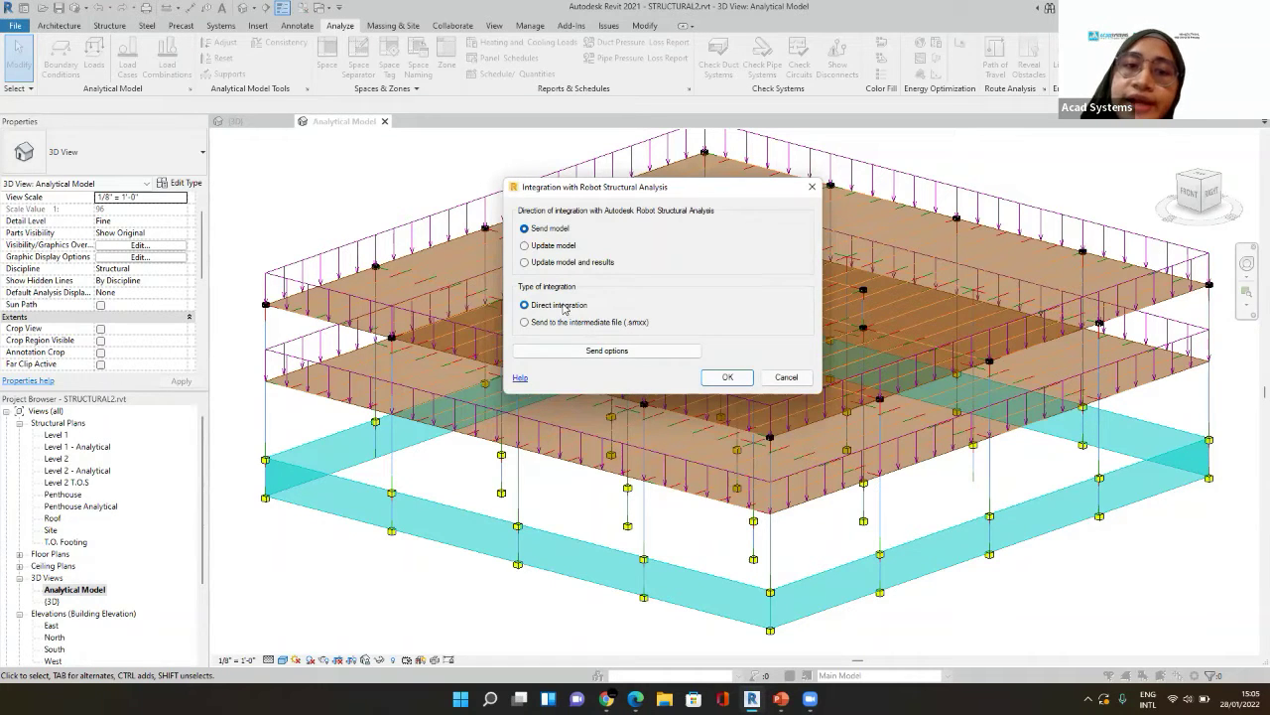
{"action": "left_click", "coordinate": [729, 377]}
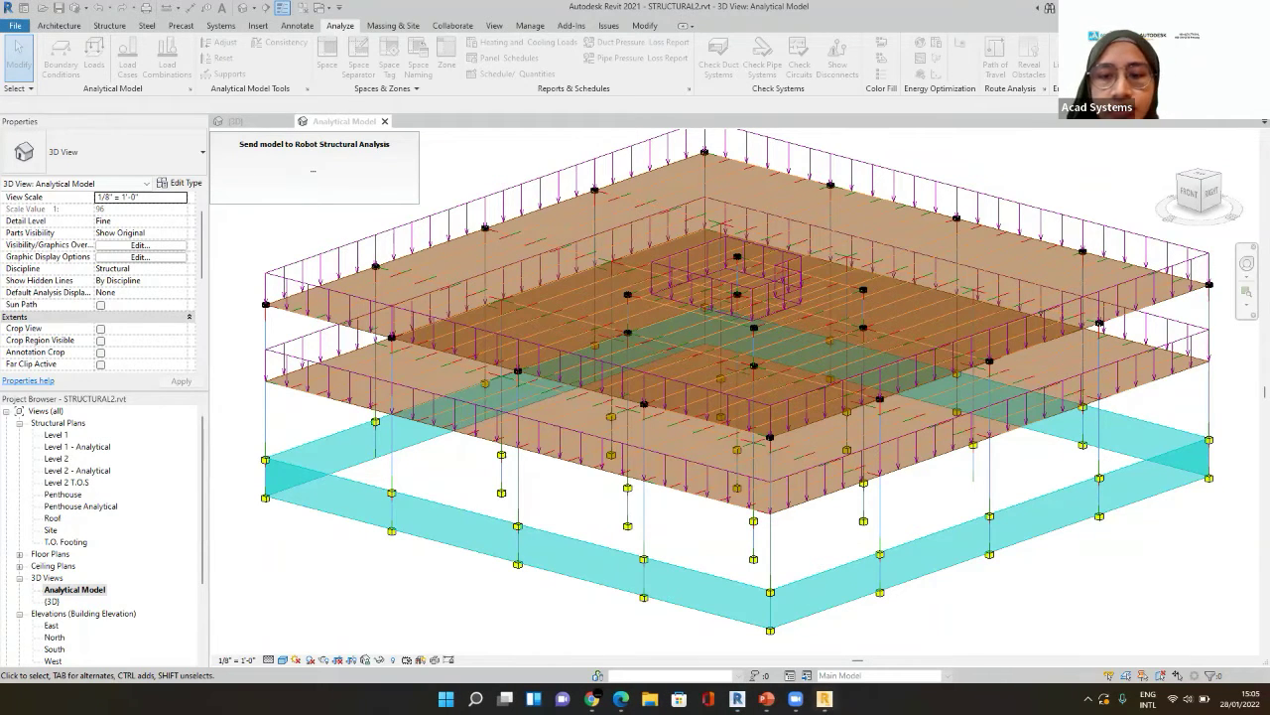
{"action": "mouse_move", "coordinate": [824, 699]}
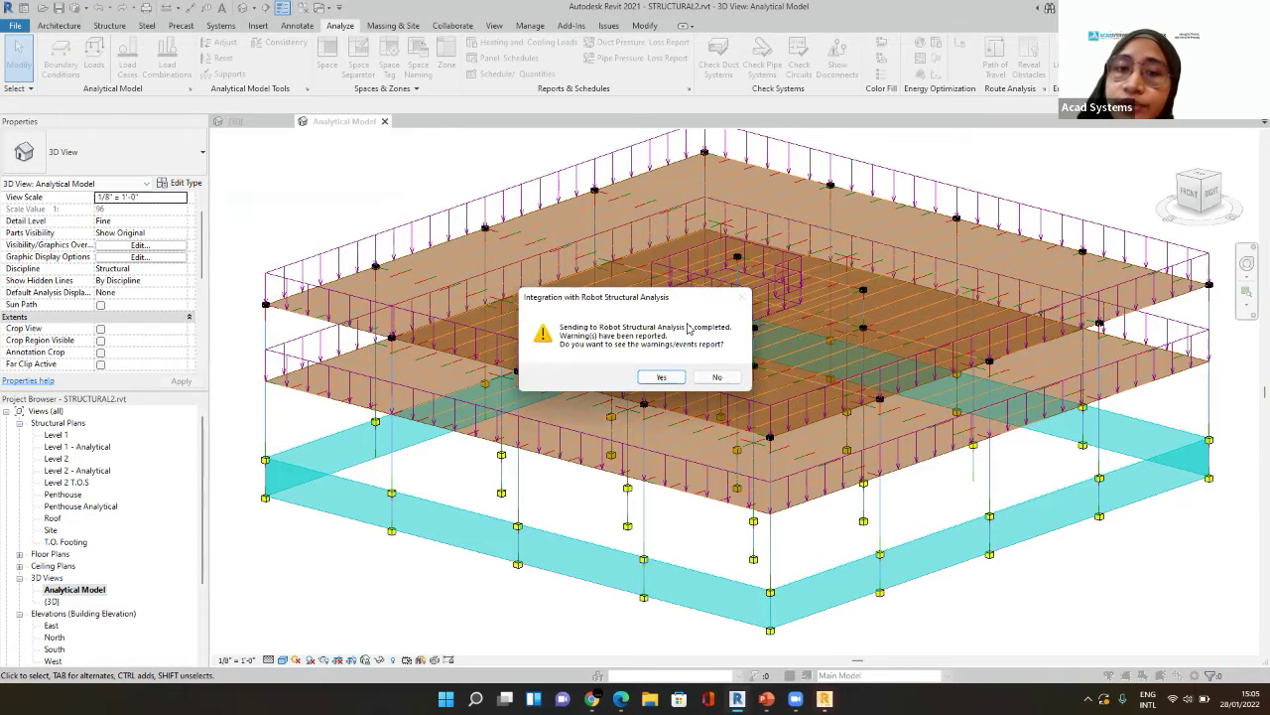
- Review the warnings and messages in the Robot Structural Analysis transfer report, and close the report
{"action": "left_click", "coordinate": [664, 377]}
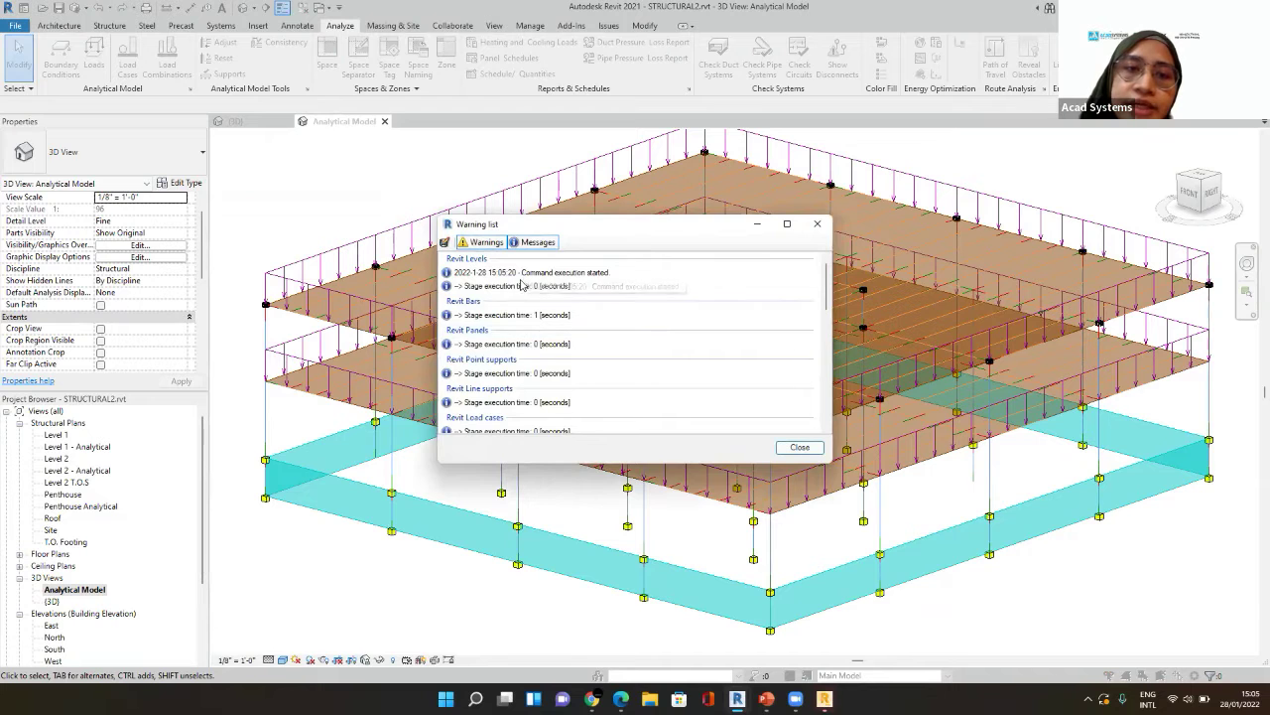
{"action": "scroll", "coordinate": [526, 318], "scroll_direction": "down", "scroll_amount": 3}
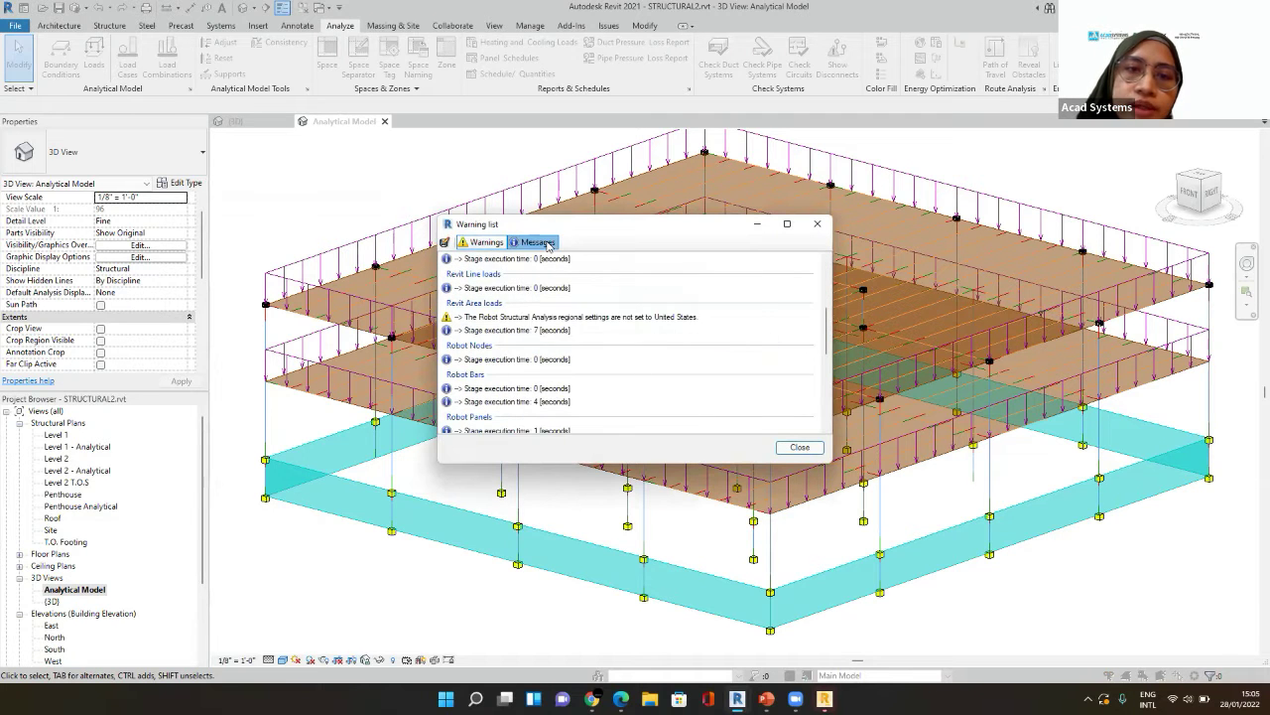
{"action": "left_click", "coordinate": [521, 243]}
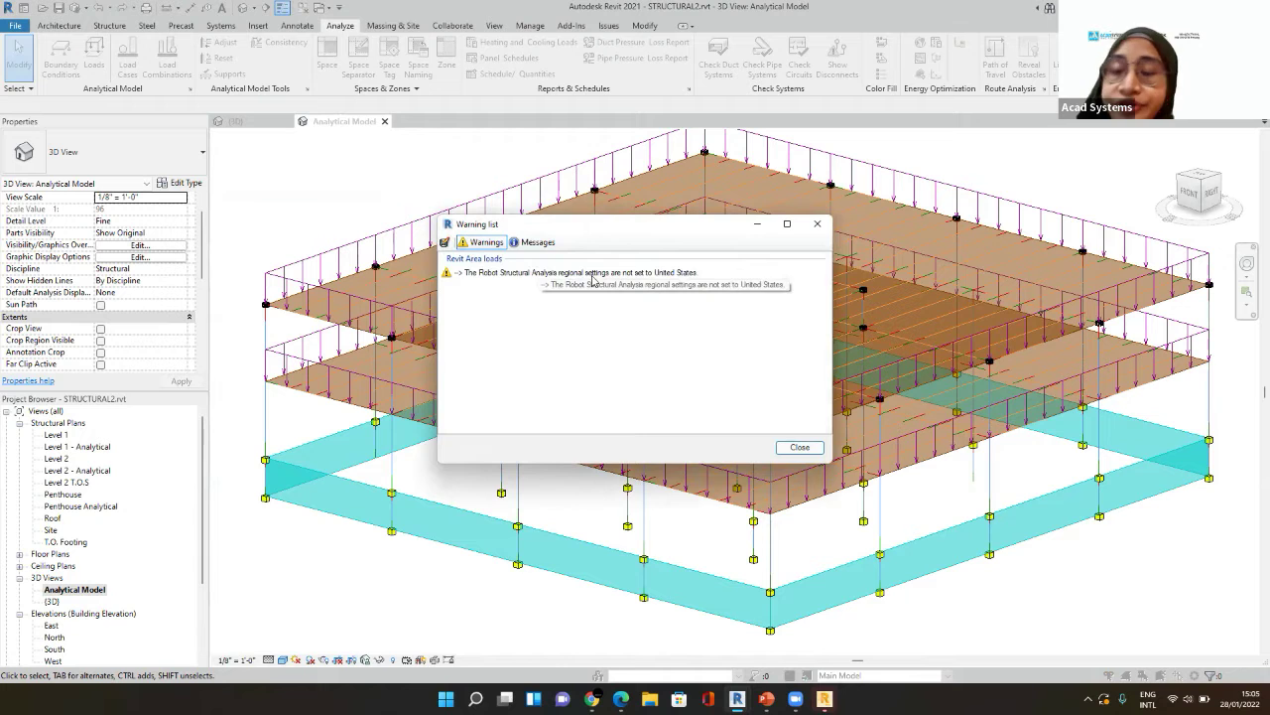
{"action": "left_click", "coordinate": [513, 244]}
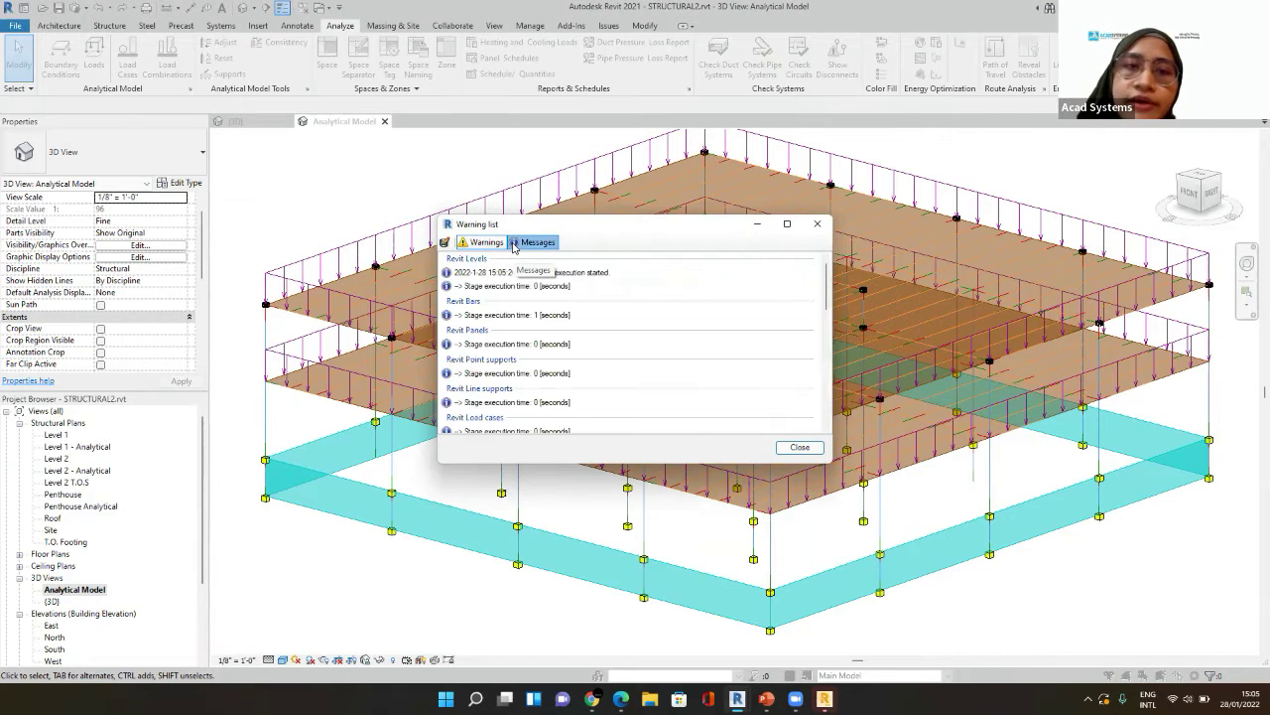
{"action": "left_click", "coordinate": [799, 448]}
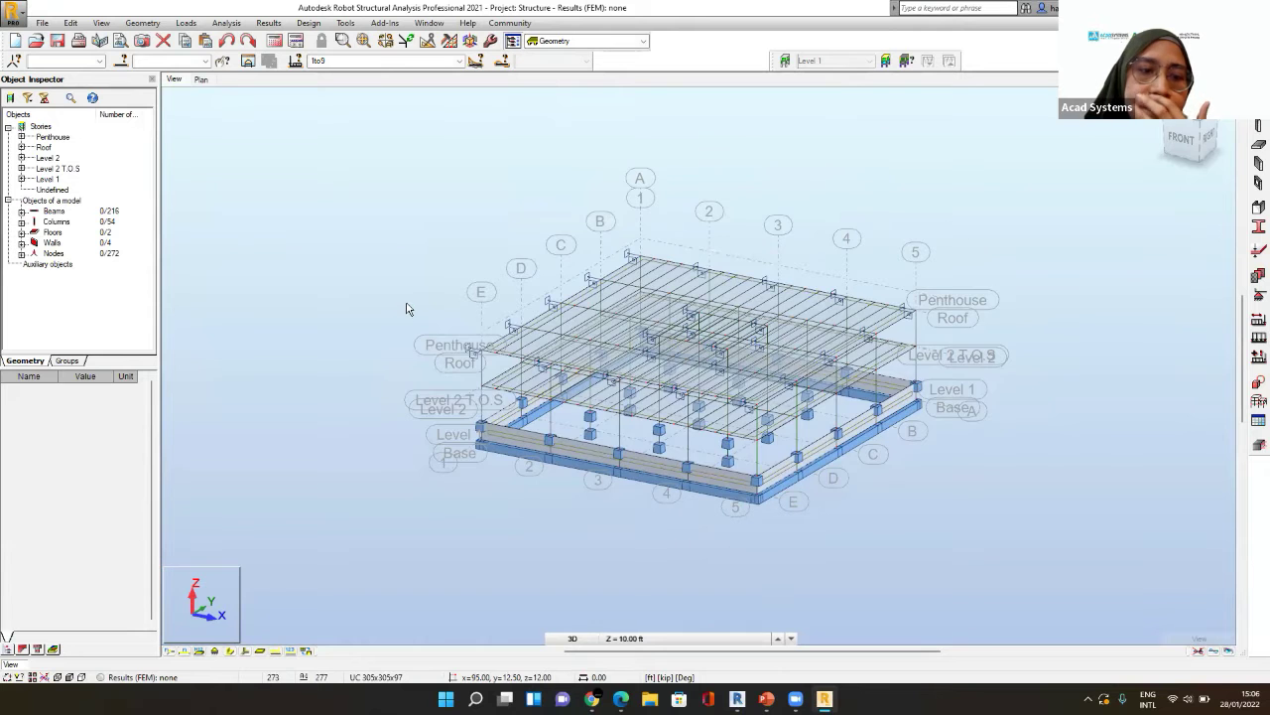
- Turn on the display of load symbols in the 3D model view
{"action": "scroll", "coordinate": [406, 309], "scroll_direction": "up", "scroll_amount": 3}
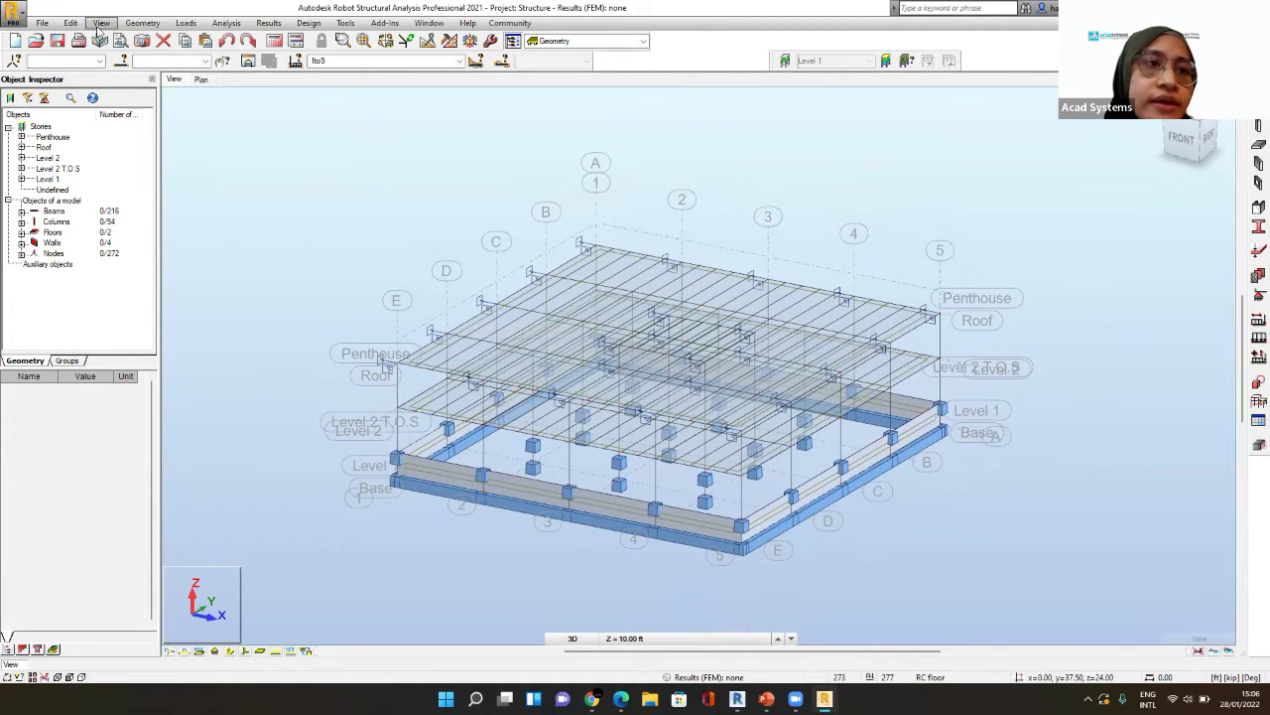
{"action": "left_click", "coordinate": [100, 23]}
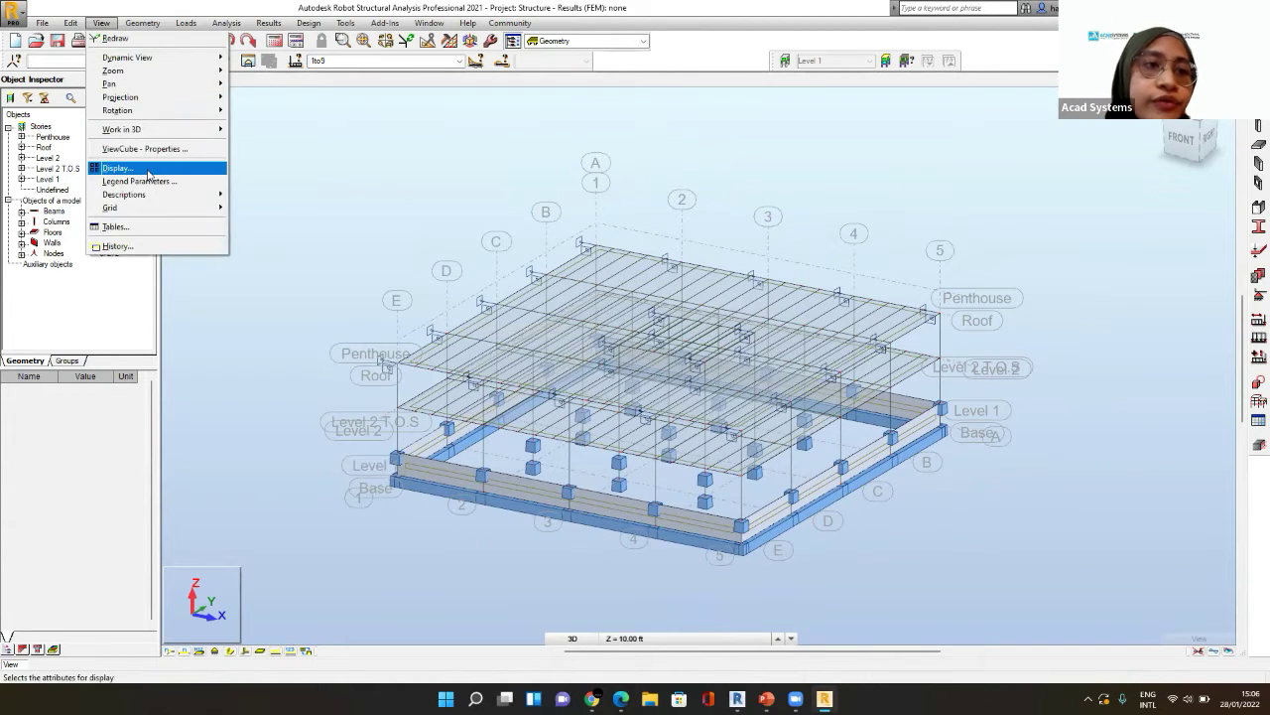
{"action": "left_click", "coordinate": [117, 168]}
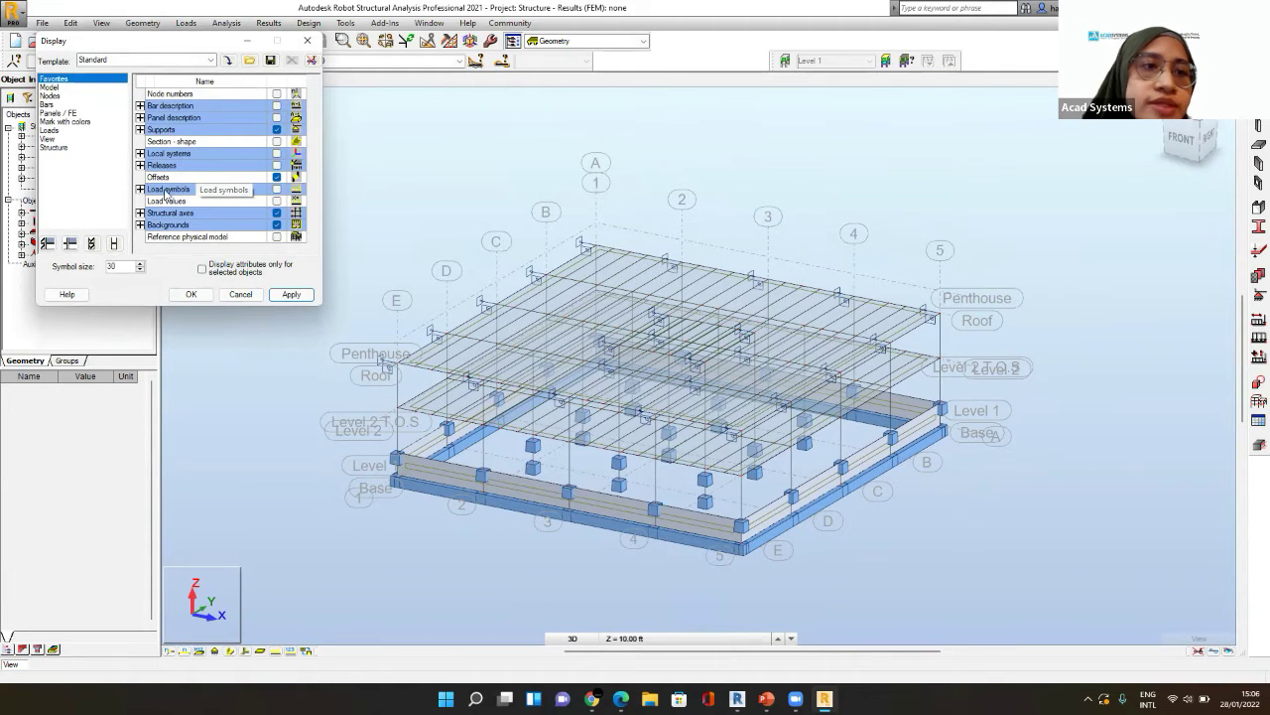
{"action": "left_click", "coordinate": [277, 189]}
{"action": "left_click", "coordinate": [290, 294]}
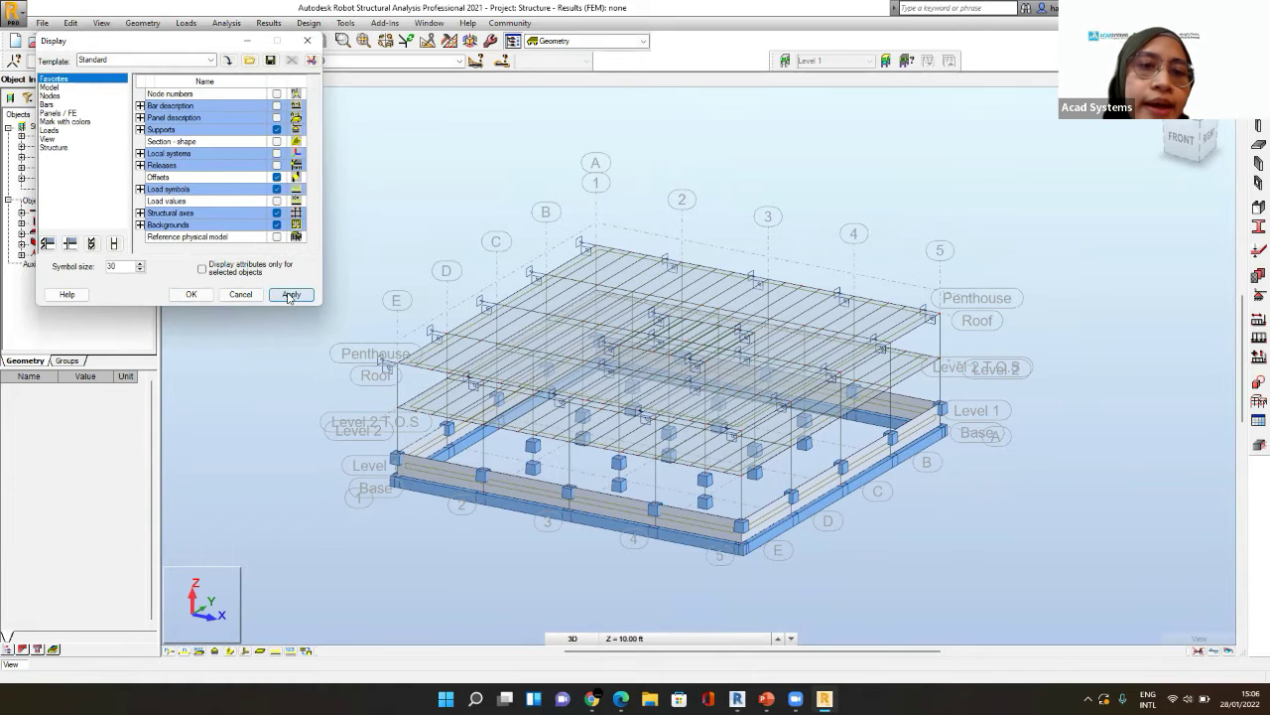
{"action": "left_click", "coordinate": [191, 295]}
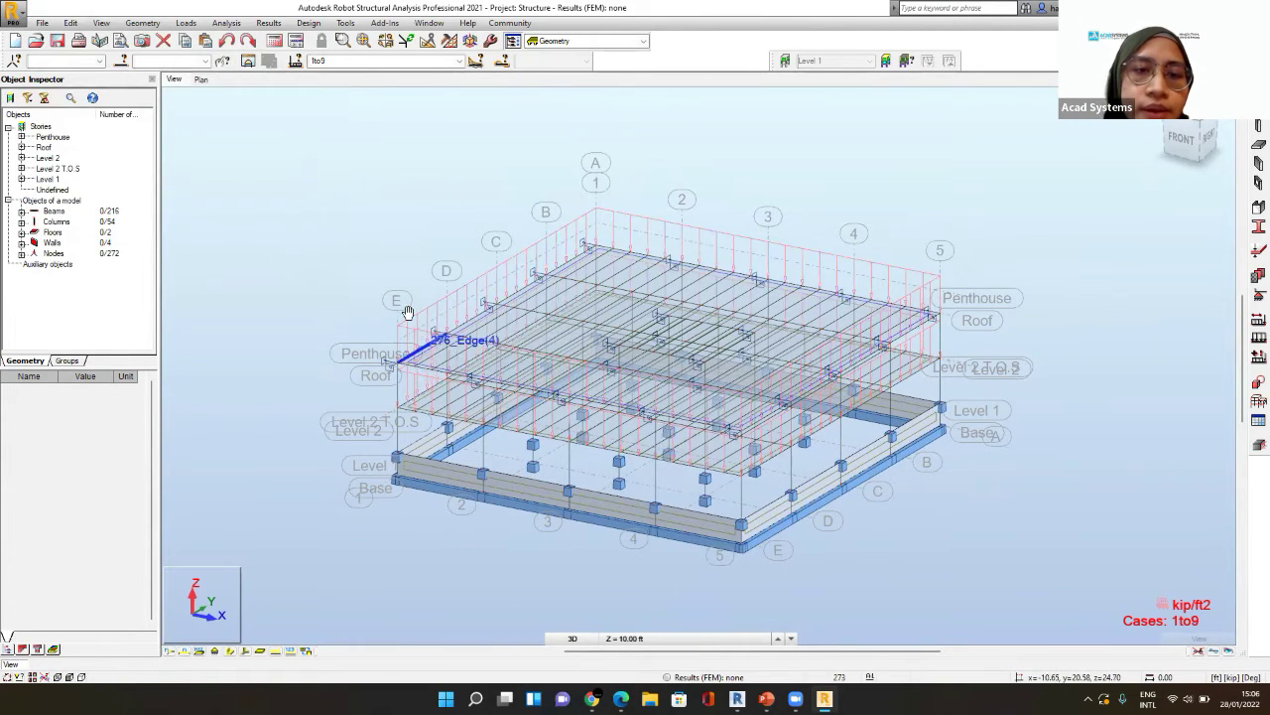
- Set the calculation model of the Level 2 floor panel to Deck slab (one-way), and clear the selection
{"action": "scroll", "coordinate": [416, 314], "scroll_direction": "up", "scroll_amount": 2}
{"action": "scroll", "coordinate": [402, 335], "scroll_direction": "down", "scroll_amount": 3}
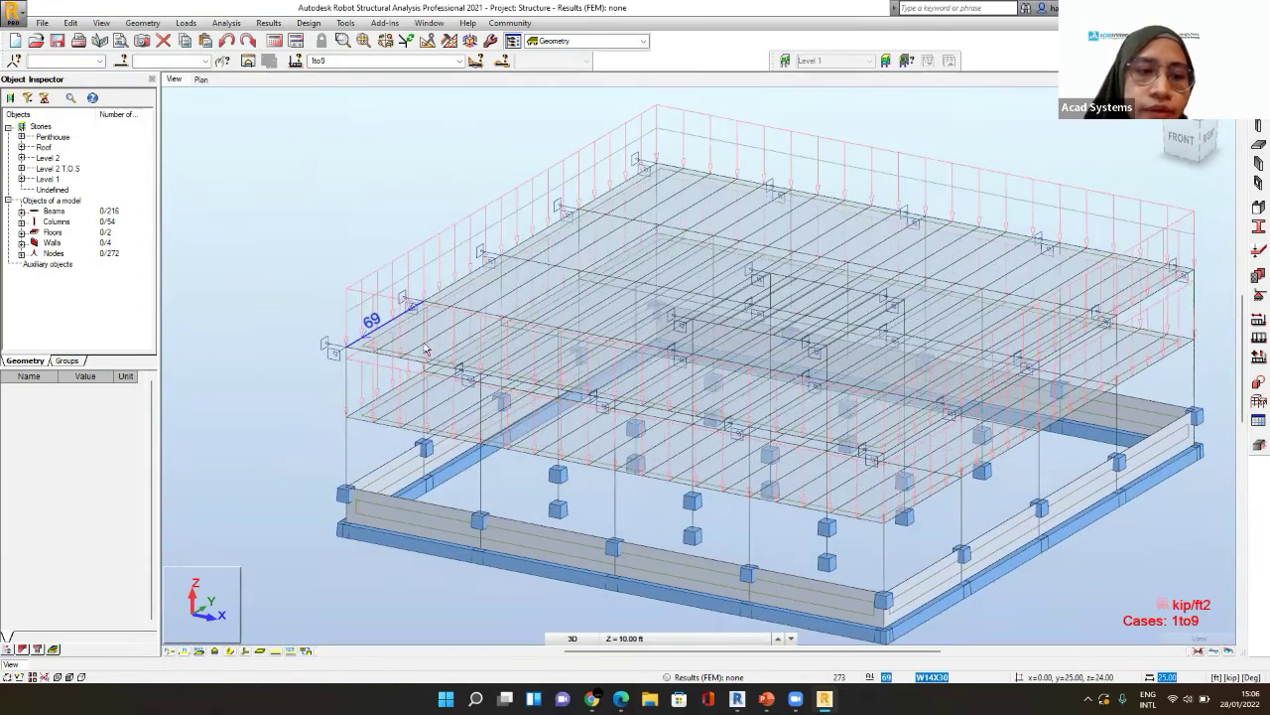
{"action": "scroll", "coordinate": [398, 329], "scroll_direction": "up", "scroll_amount": 1}
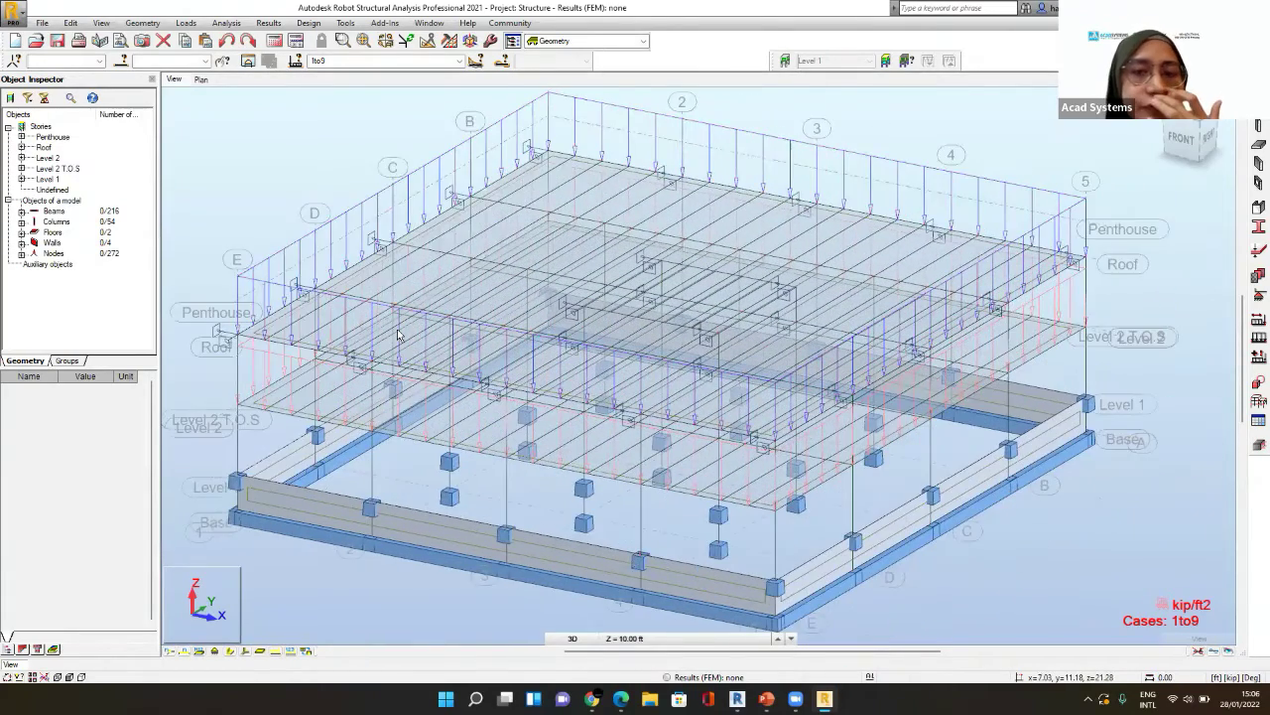
{"action": "scroll", "coordinate": [407, 315], "scroll_direction": "down", "scroll_amount": 1}
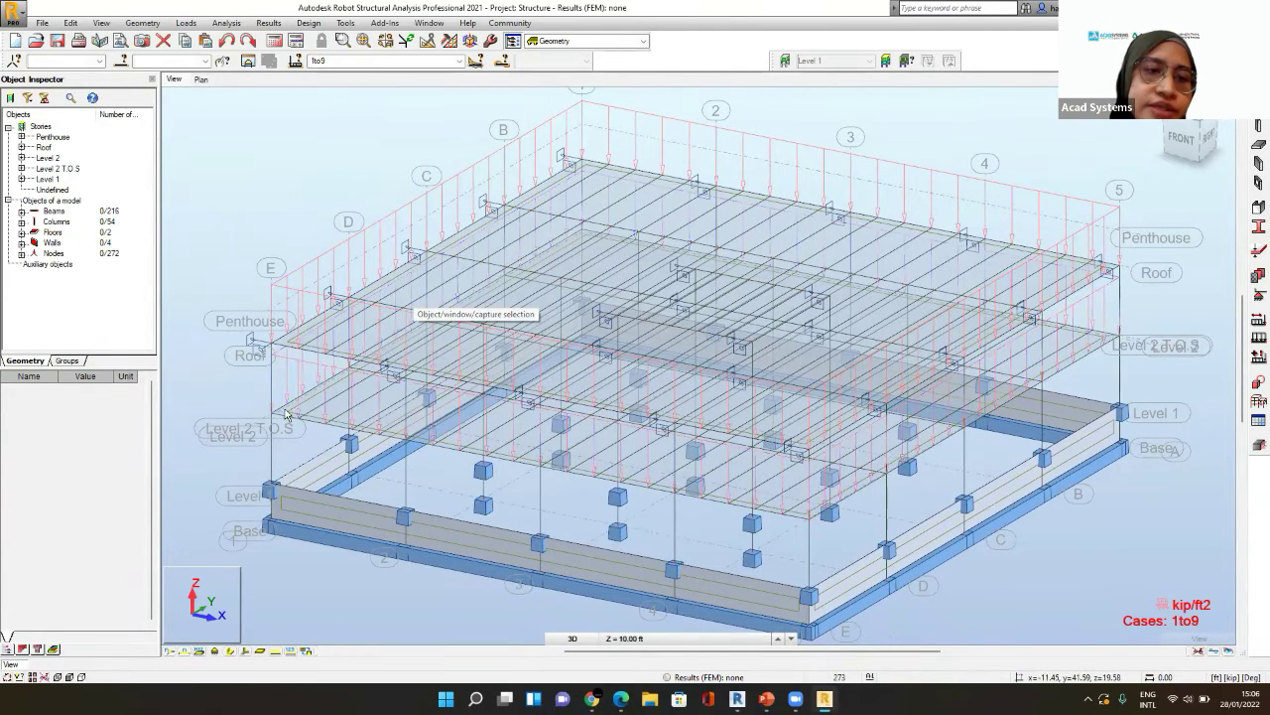
{"action": "scroll", "coordinate": [283, 412], "scroll_direction": "up", "scroll_amount": 1}
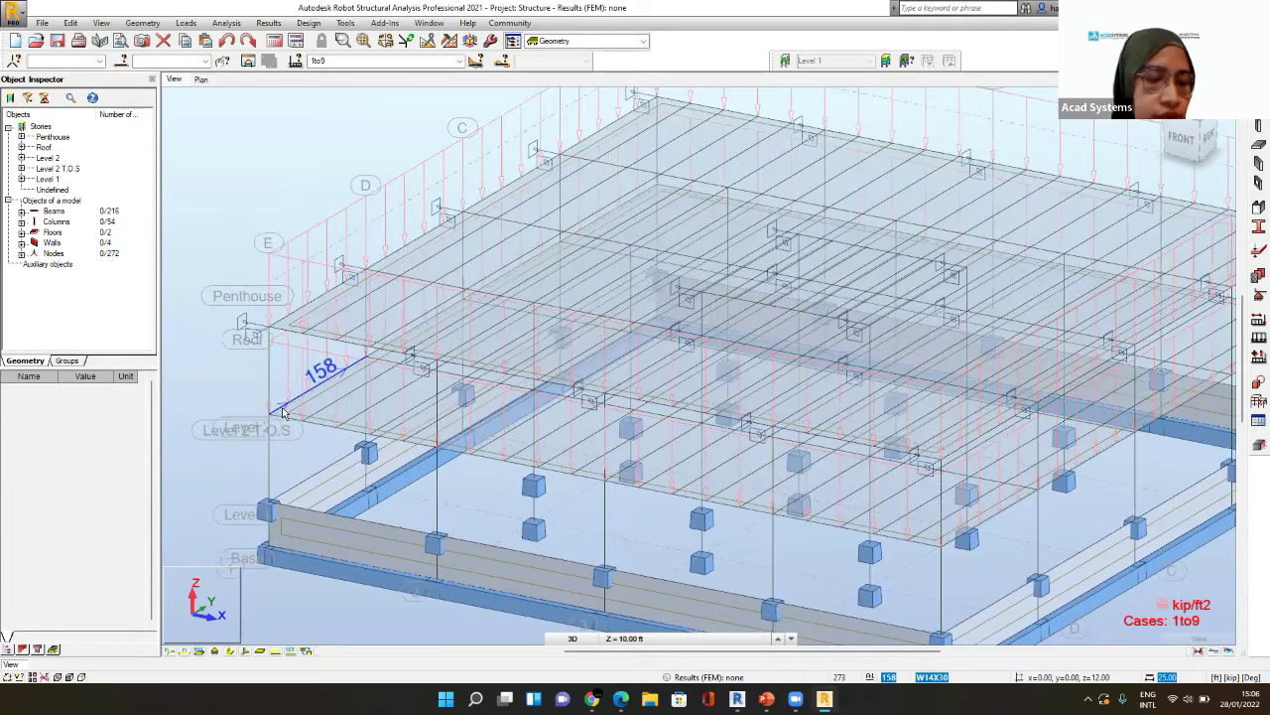
{"action": "left_click", "coordinate": [283, 411]}
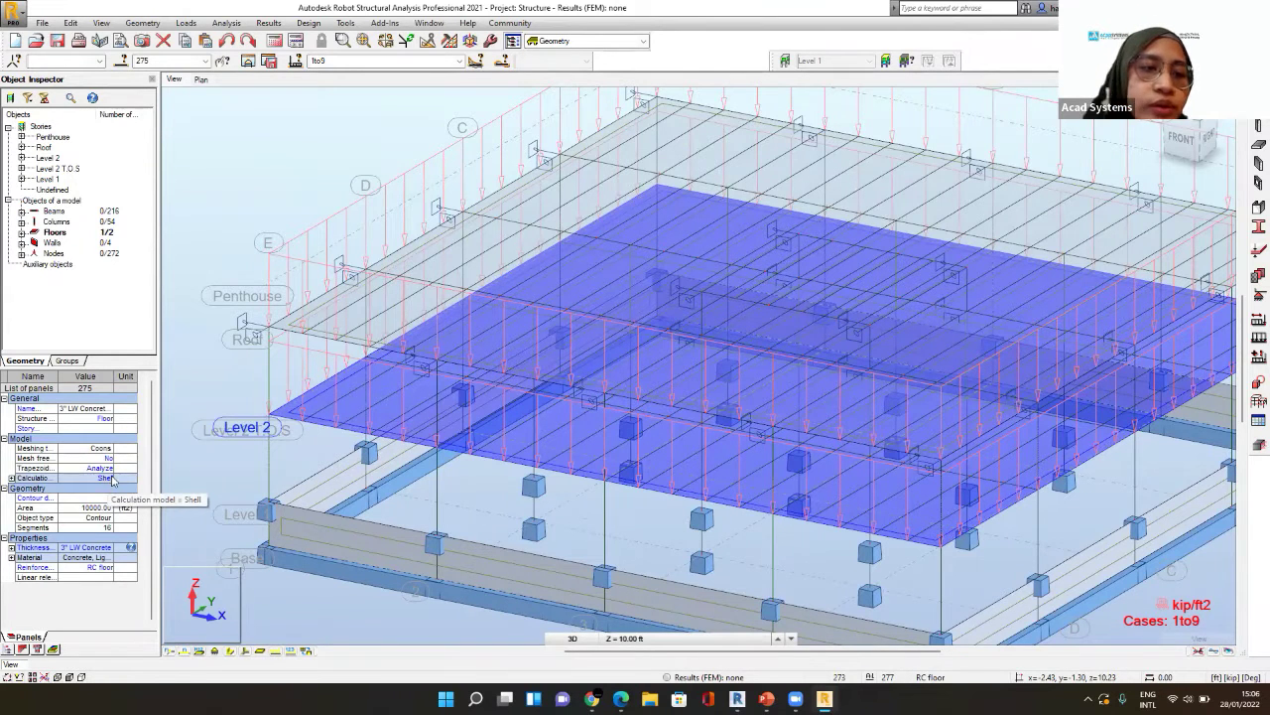
{"action": "left_click", "coordinate": [108, 481]}
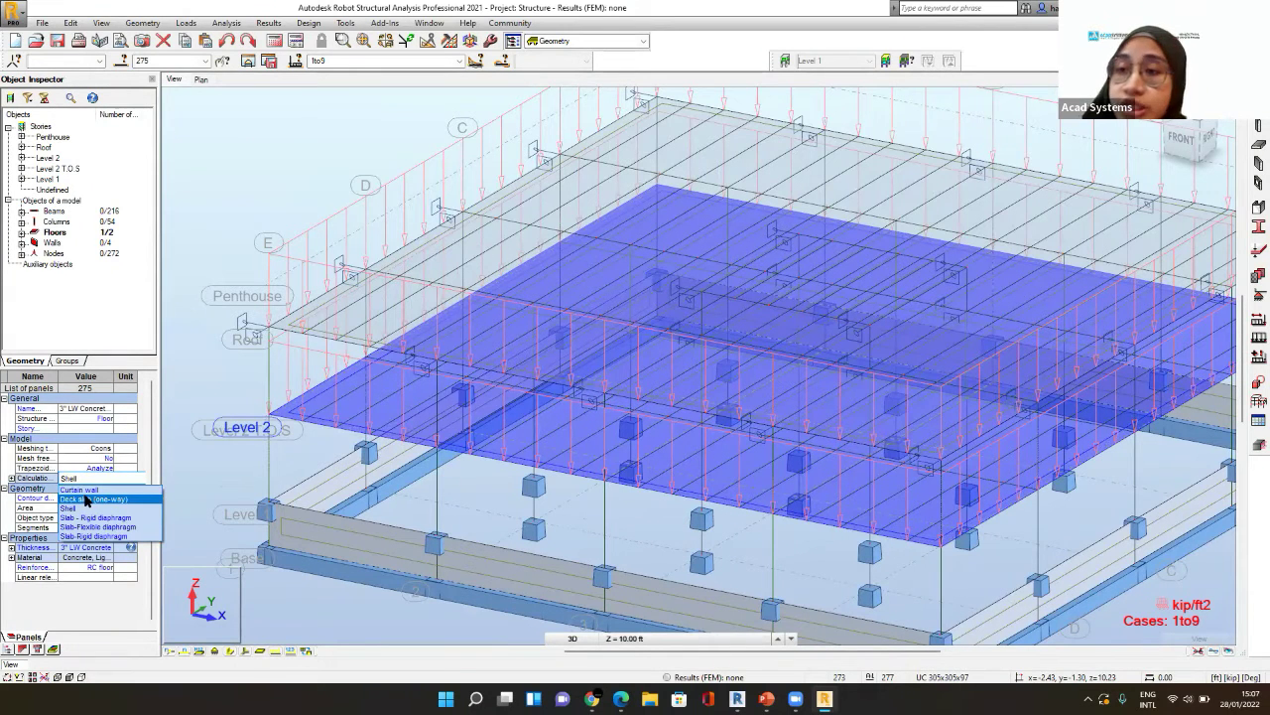
{"action": "left_click", "coordinate": [87, 499]}
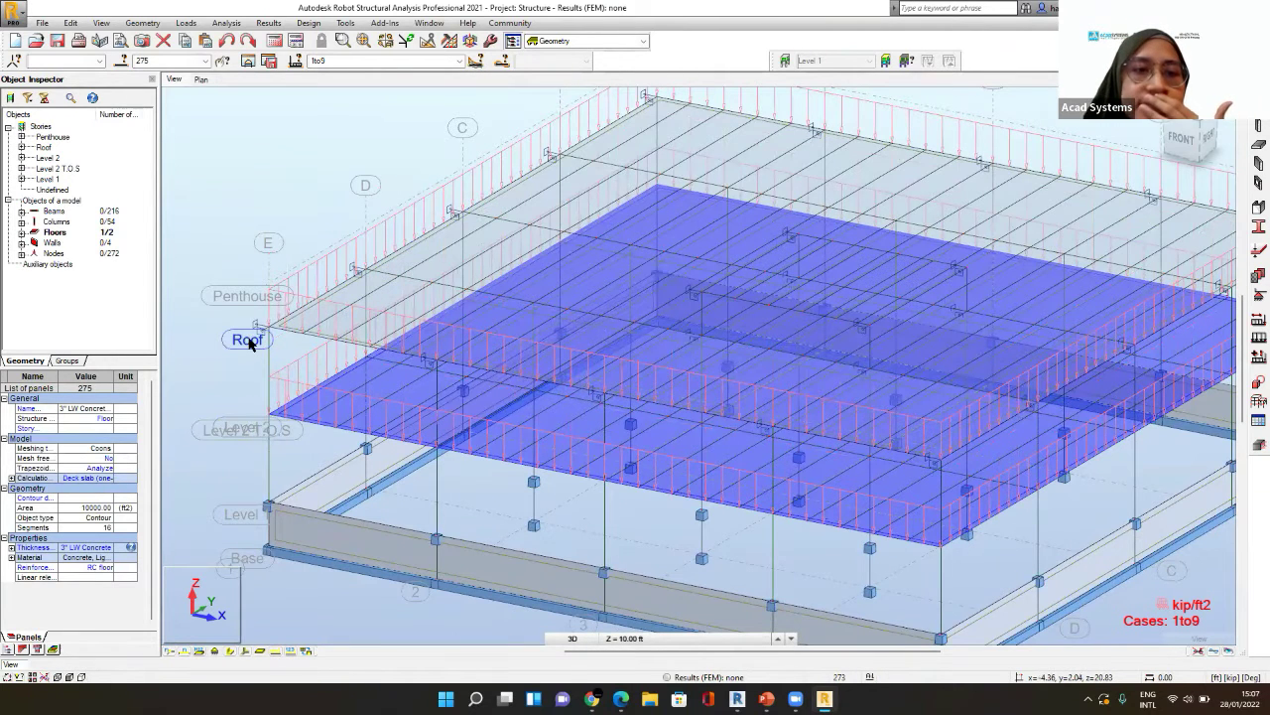
{"action": "left_click", "coordinate": [227, 243]}
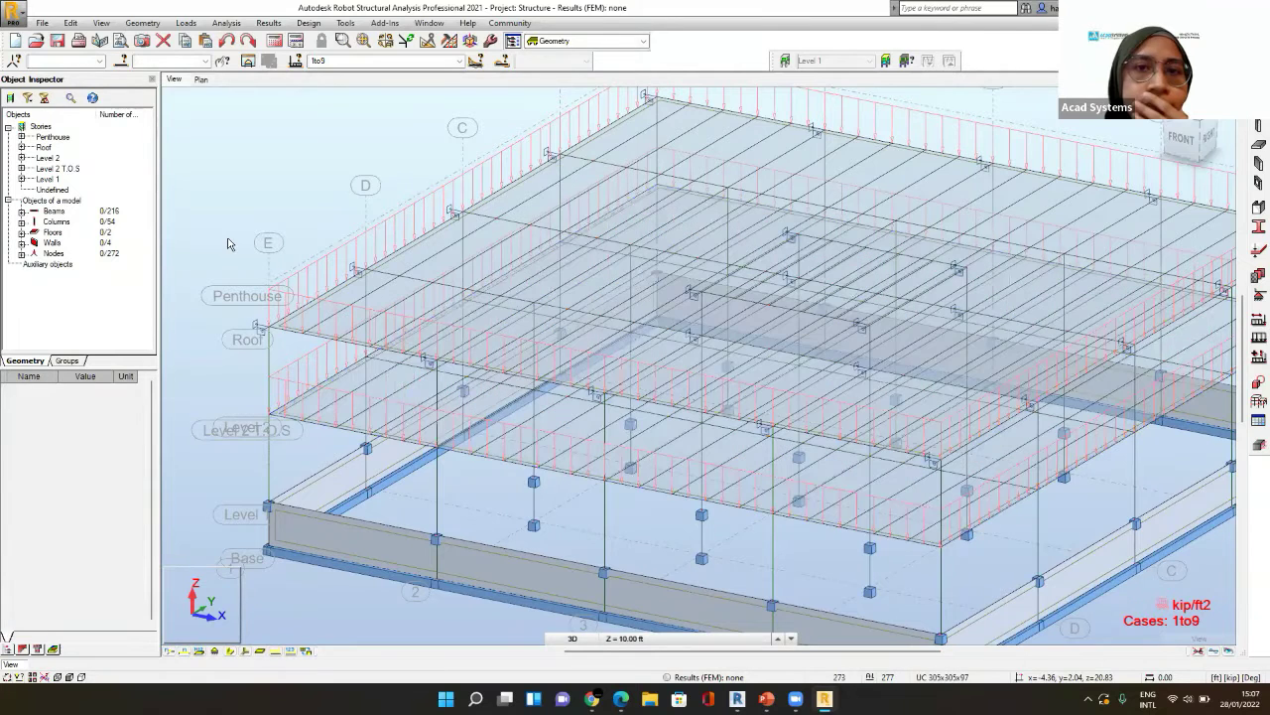
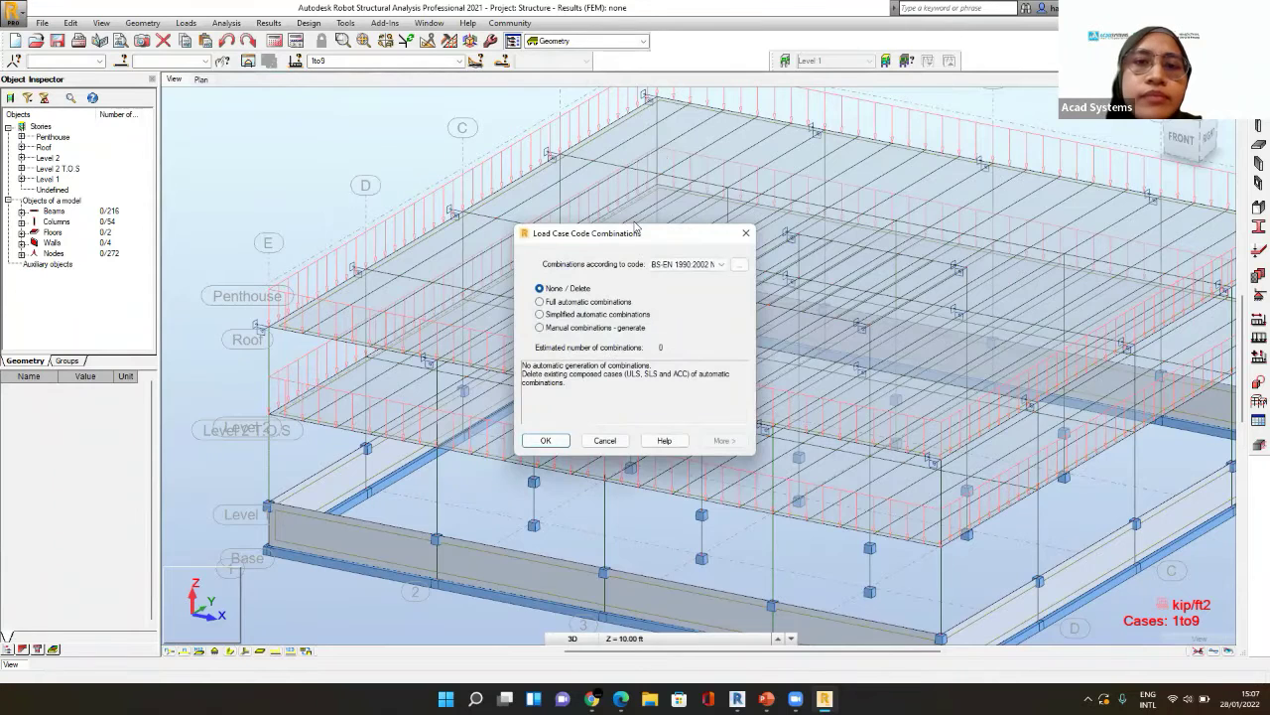
- Examine the available load combination codes and the regulation factors of BS-EN 1990:2002 NA:2004, and close the regulations editor
{"action": "left_click_drag", "start_coordinate": [632, 231], "coordinate": [582, 158]}
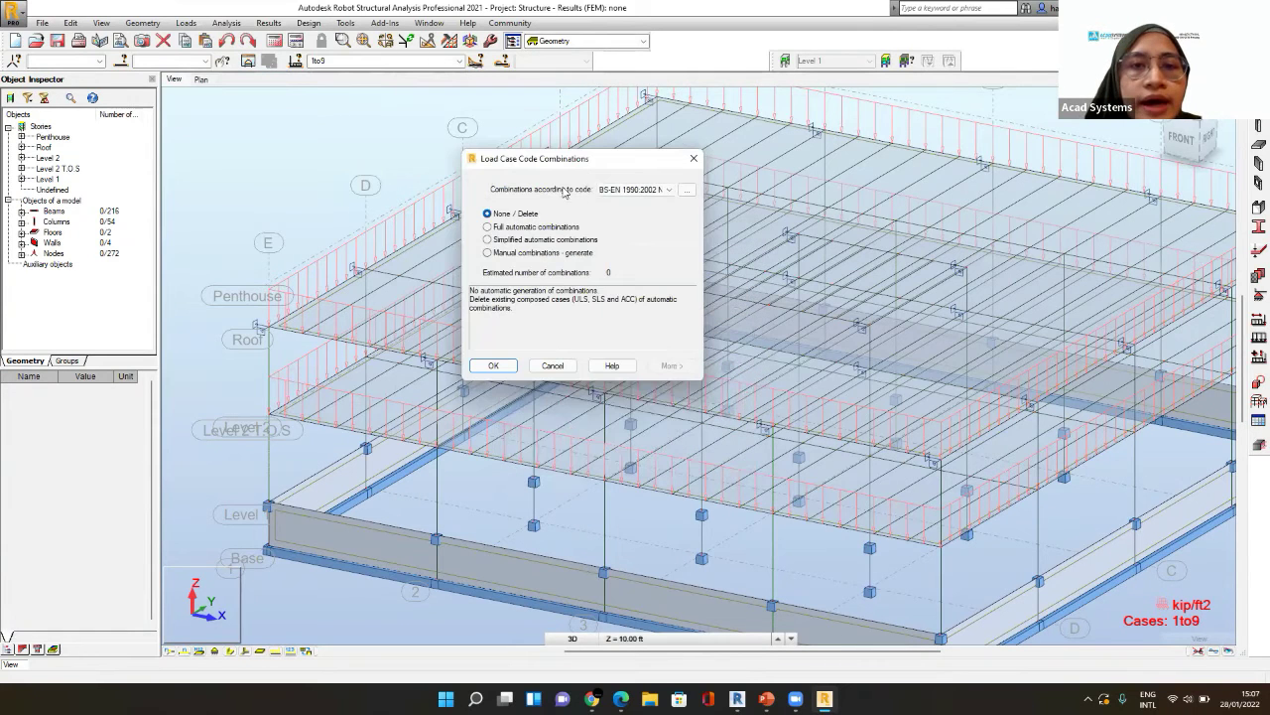
{"action": "left_click", "coordinate": [615, 190]}
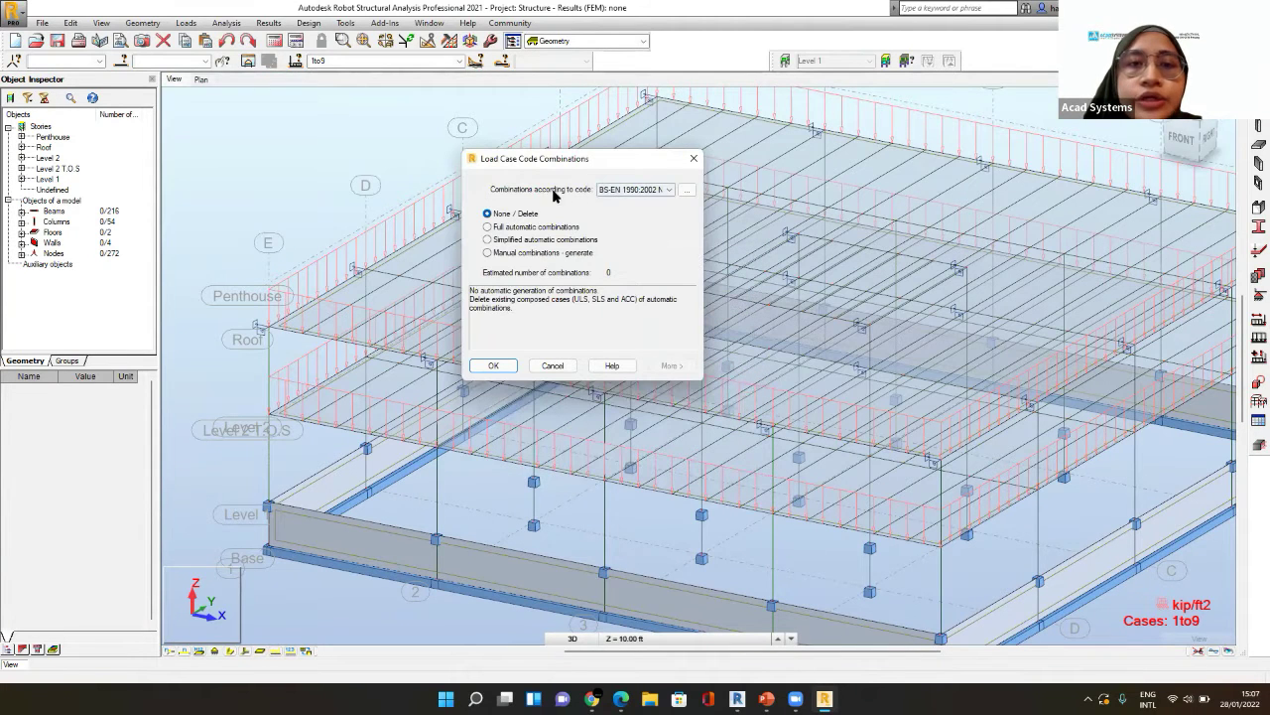
{"action": "left_click", "coordinate": [613, 189]}
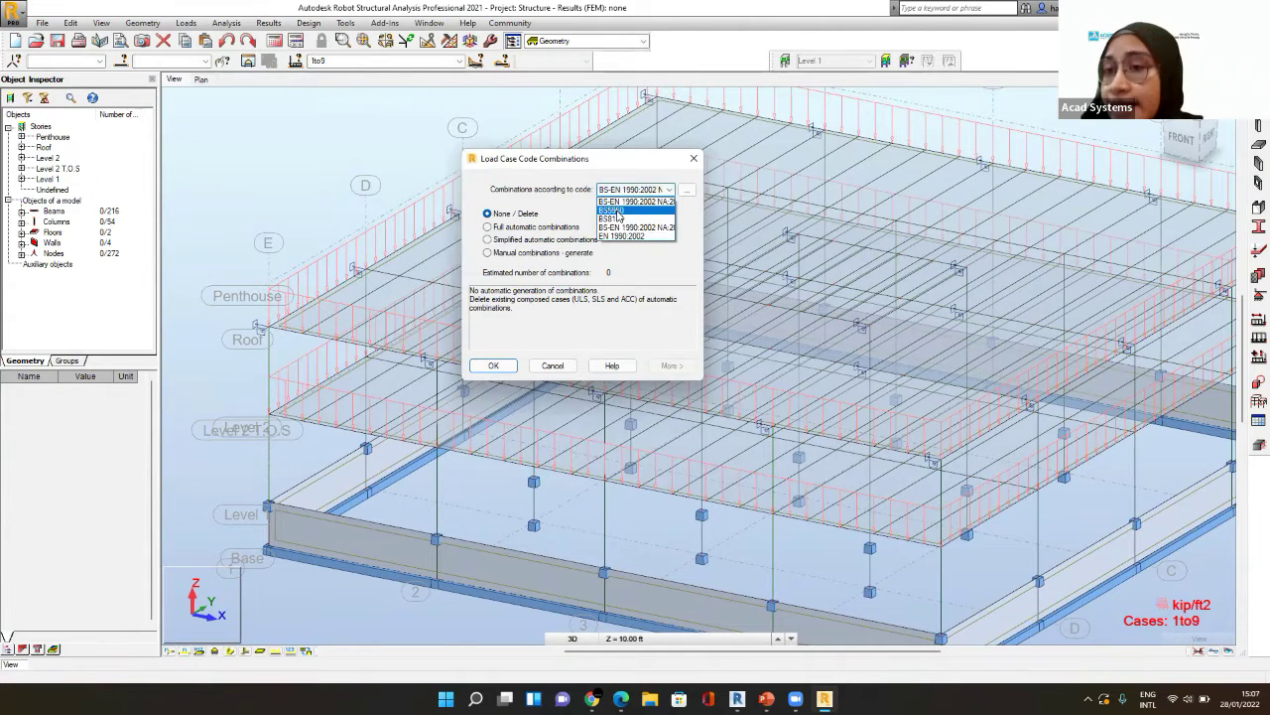
{"action": "left_click", "coordinate": [561, 210]}
{"action": "left_click", "coordinate": [635, 189]}
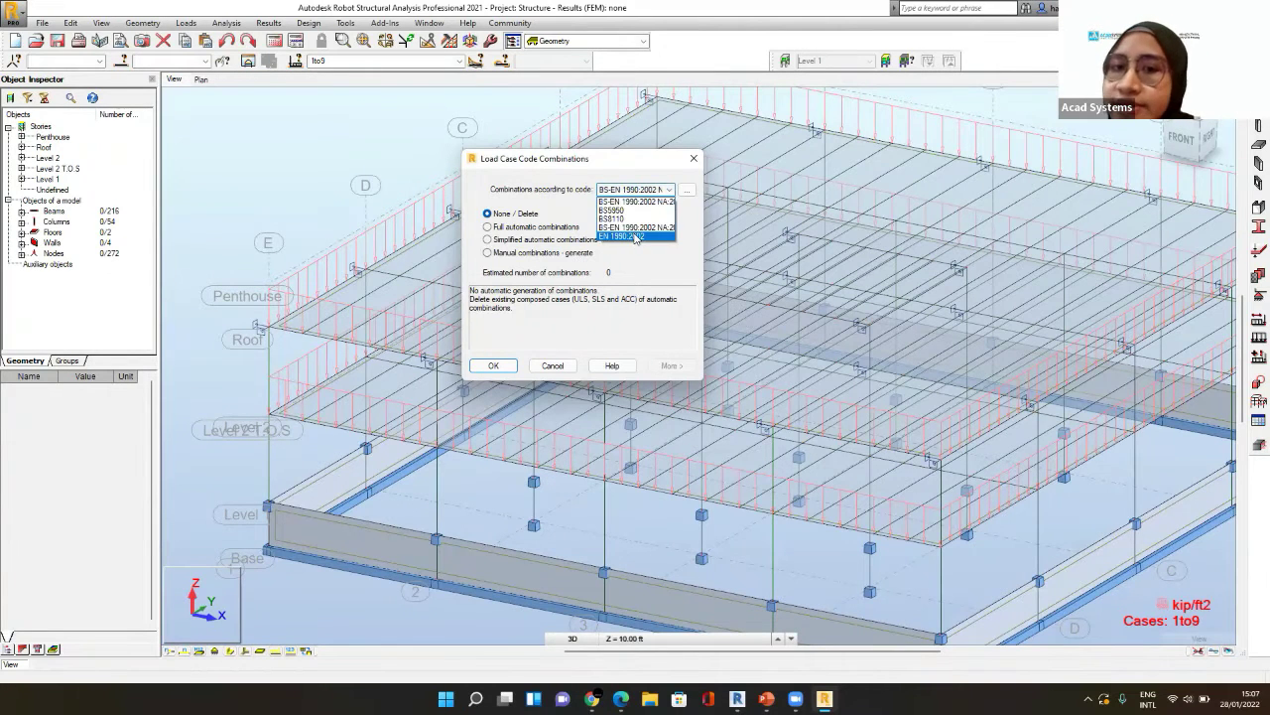
{"action": "left_click", "coordinate": [583, 220]}
{"action": "left_click", "coordinate": [688, 192]}
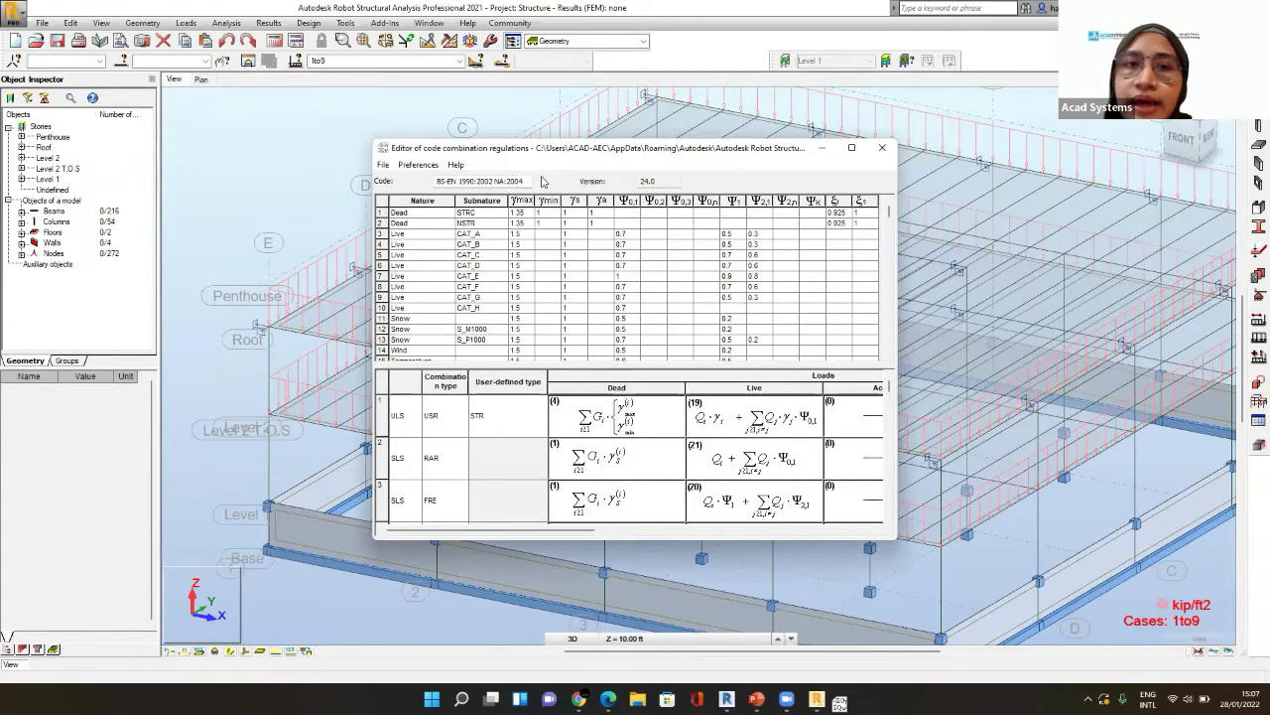
{"action": "left_click", "coordinate": [880, 148]}
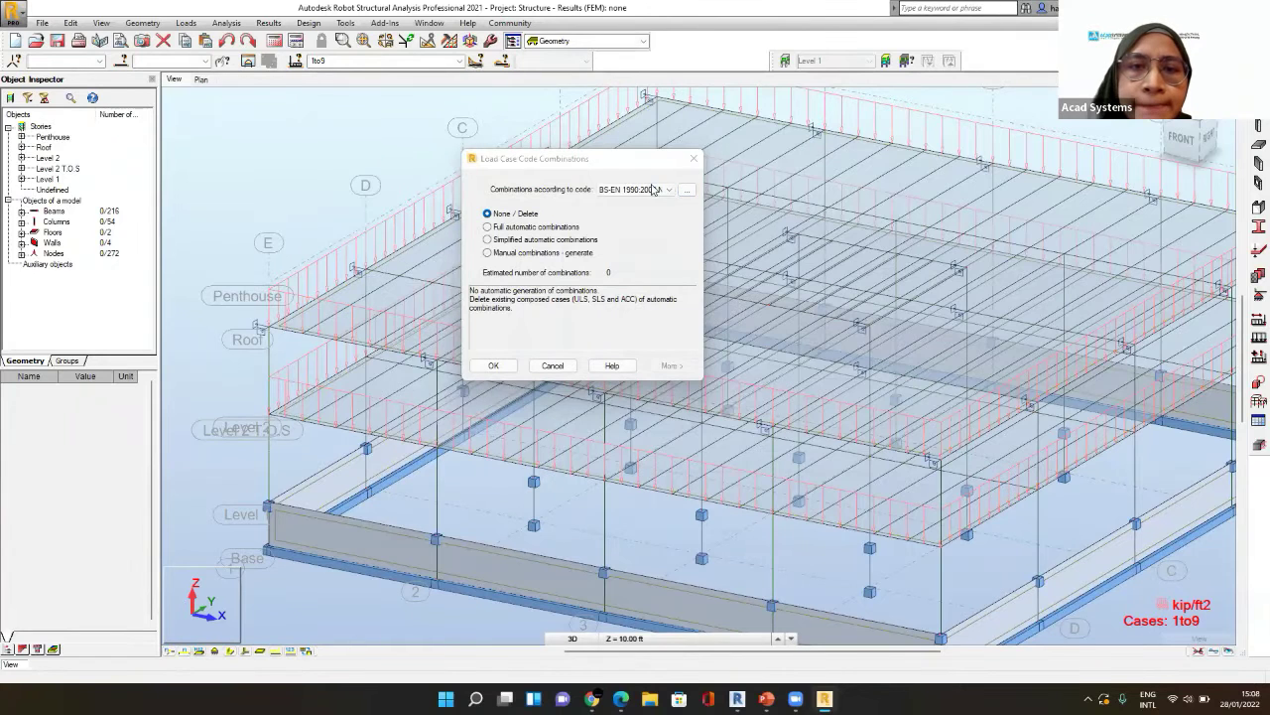
- Choose full automatic load combinations according to BS-EN 1990:2002 NA:2004, and open their detailed settings
{"action": "left_click", "coordinate": [647, 189]}
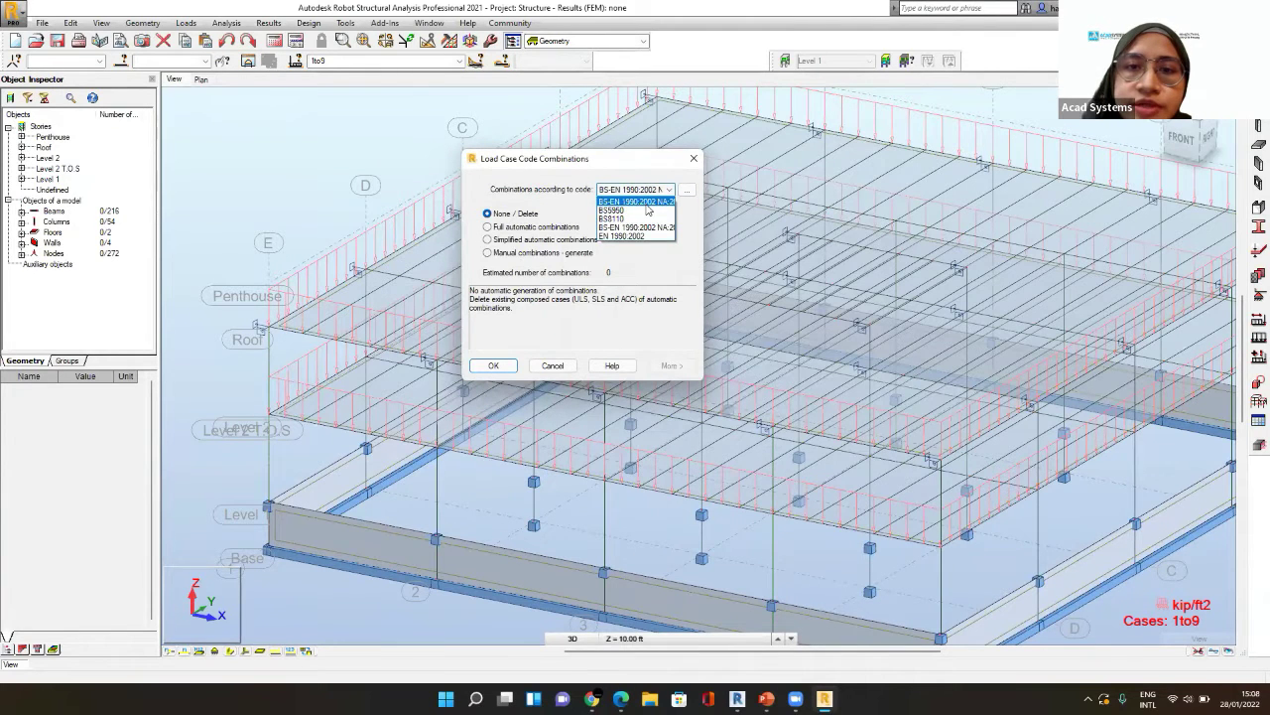
{"action": "left_click", "coordinate": [630, 202]}
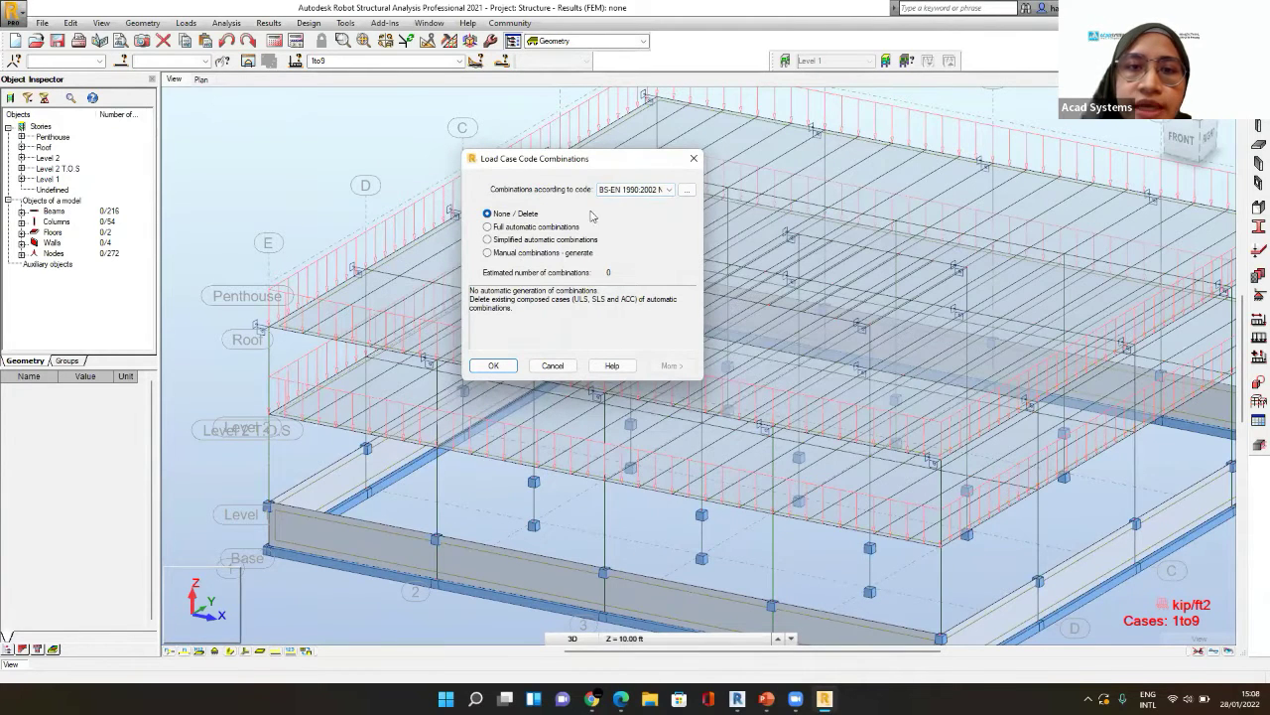
{"action": "left_click", "coordinate": [523, 228]}
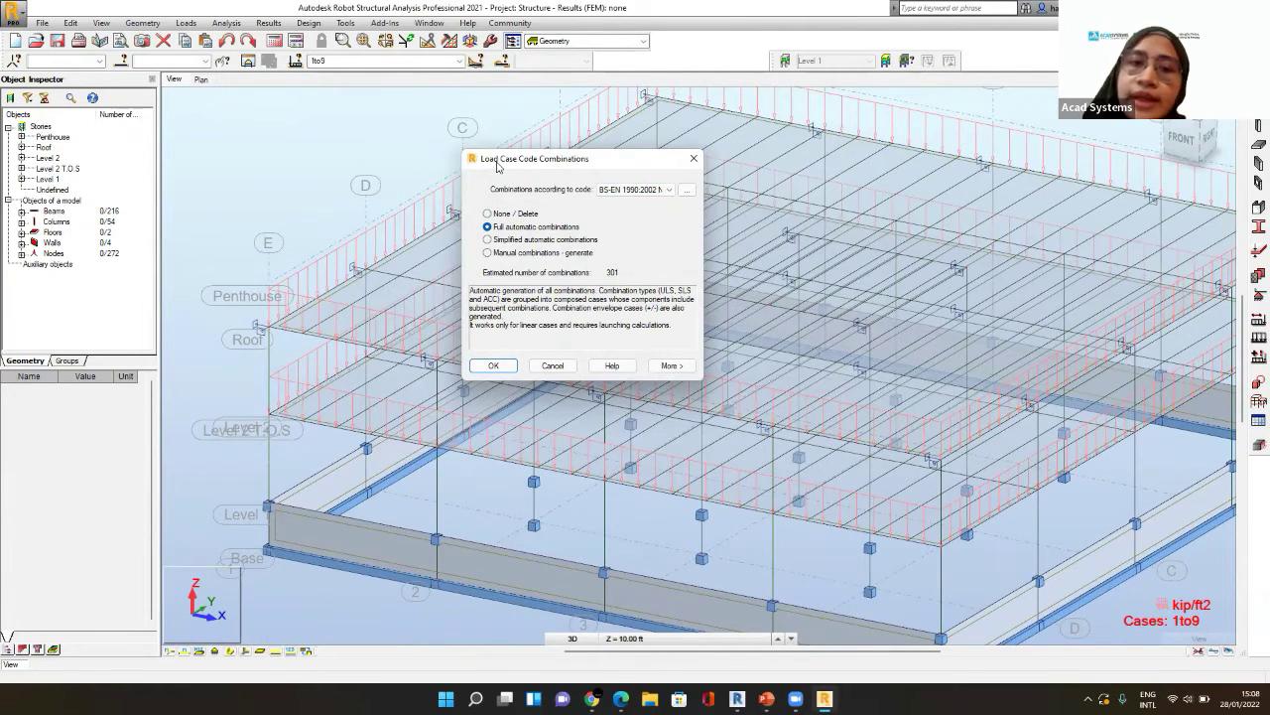
{"action": "left_click", "coordinate": [671, 365]}
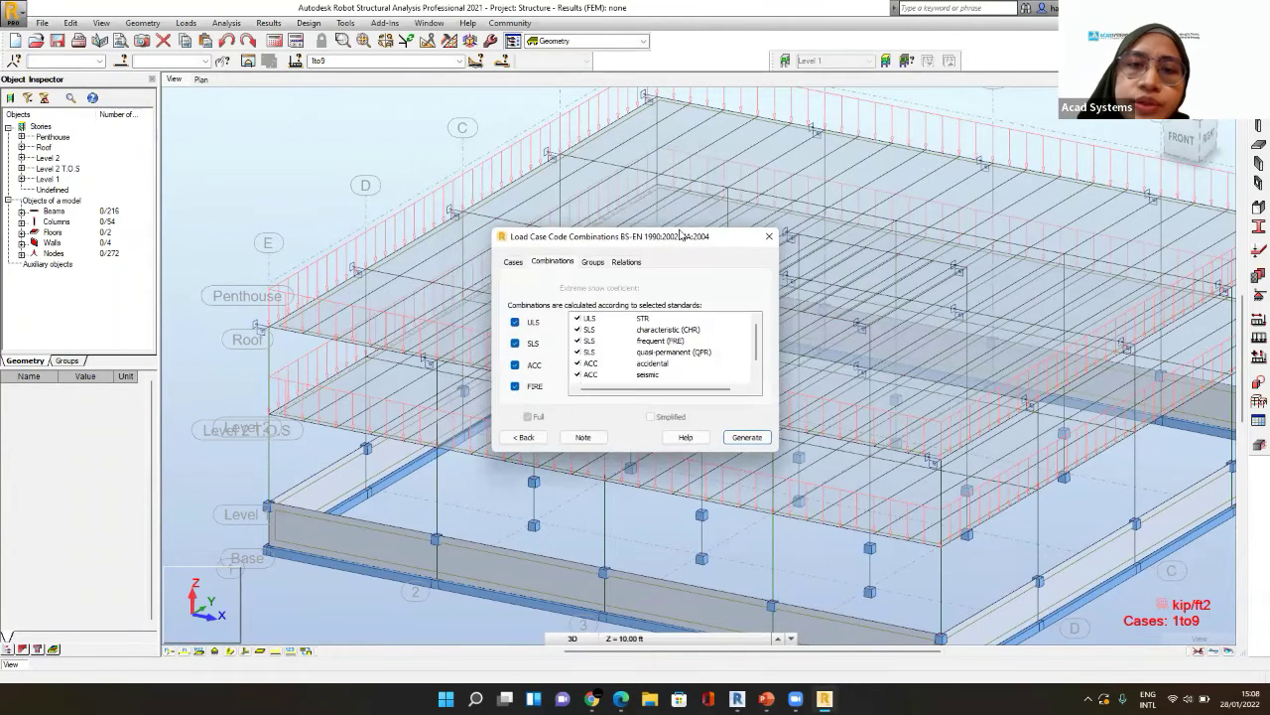
{"action": "scroll", "coordinate": [615, 294], "scroll_direction": "down", "scroll_amount": 1}
{"action": "scroll", "coordinate": [623, 294], "scroll_direction": "up", "scroll_amount": 1}
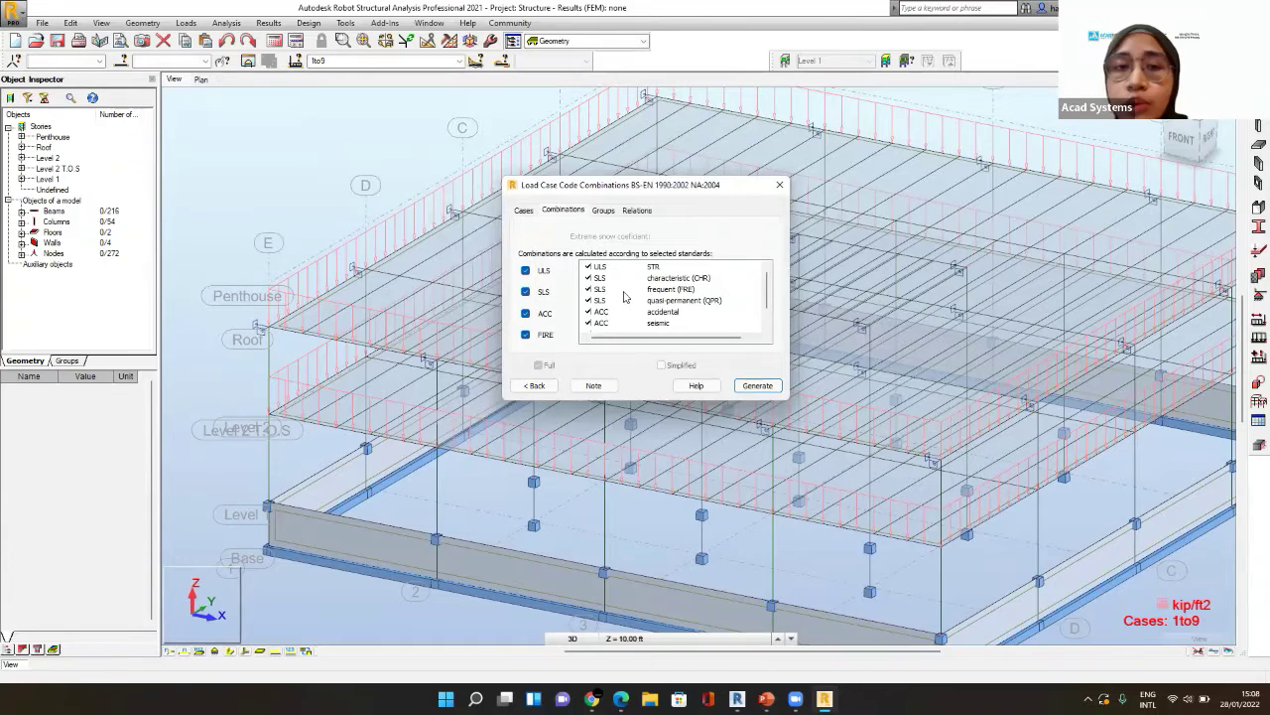
- Review the active load cases, combination types, case groups by nature, and relations in the code combination settings
{"action": "left_click", "coordinate": [527, 212]}
{"action": "scroll", "coordinate": [574, 273], "scroll_direction": "down", "scroll_amount": 1}
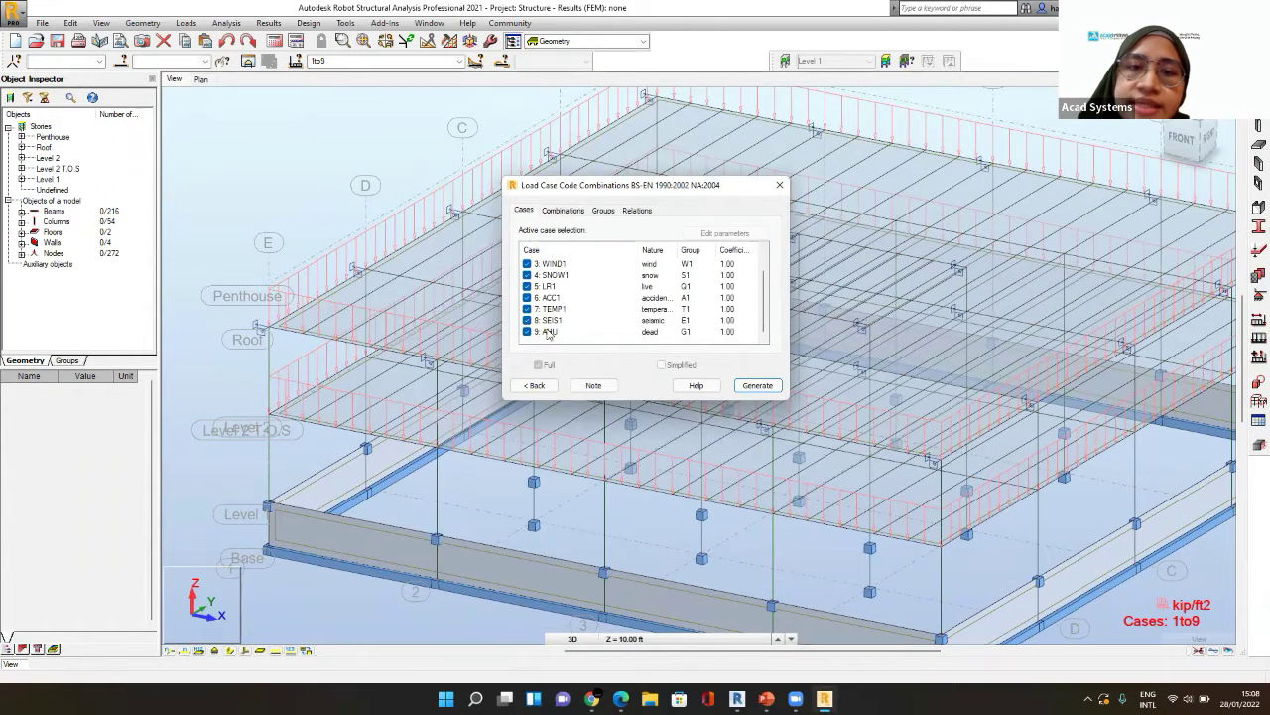
{"action": "left_click", "coordinate": [557, 333]}
{"action": "left_click", "coordinate": [572, 321]}
{"action": "left_click", "coordinate": [572, 310]}
{"action": "scroll", "coordinate": [576, 310], "scroll_direction": "up", "scroll_amount": 1}
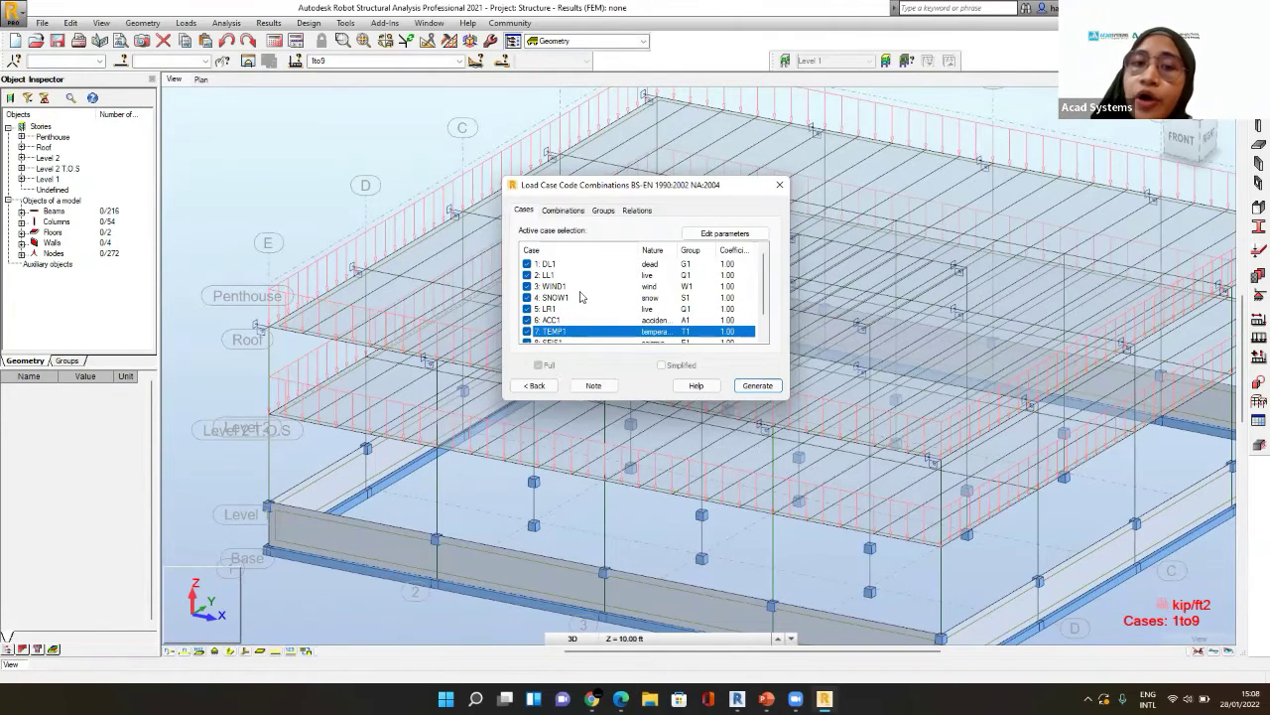
{"action": "left_click", "coordinate": [577, 211]}
{"action": "left_click", "coordinate": [604, 211]}
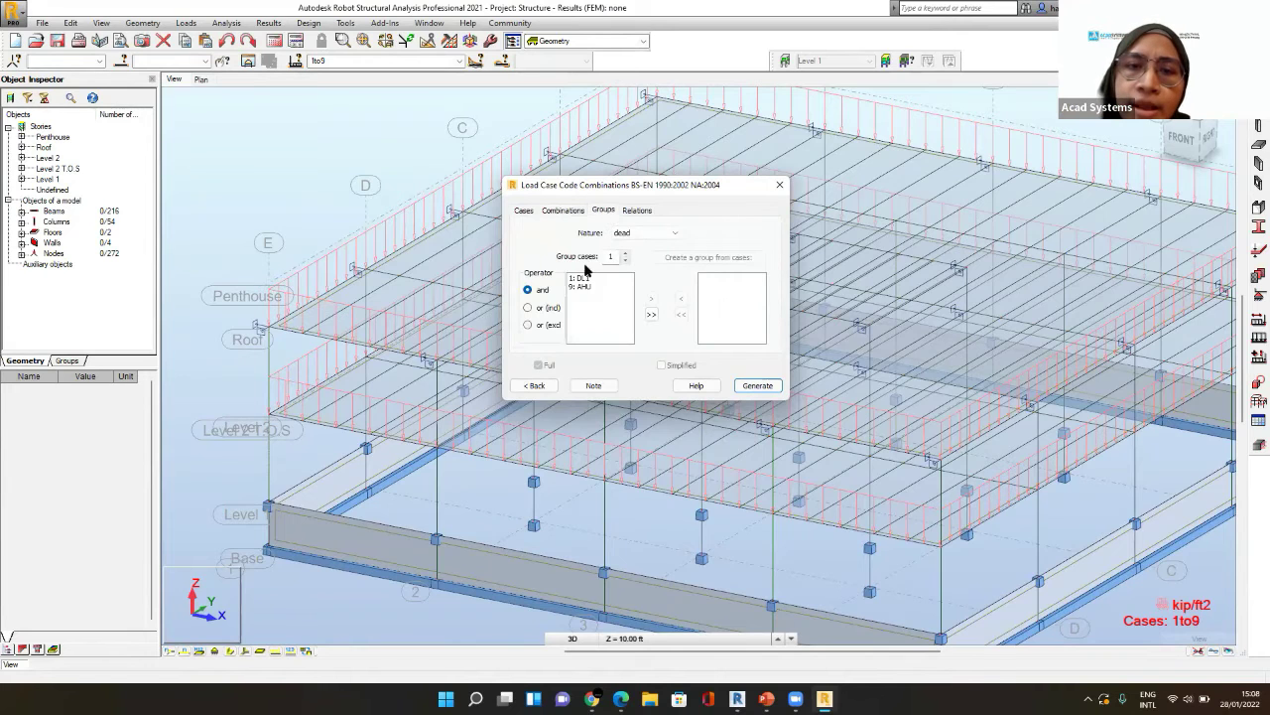
{"action": "left_click", "coordinate": [629, 234]}
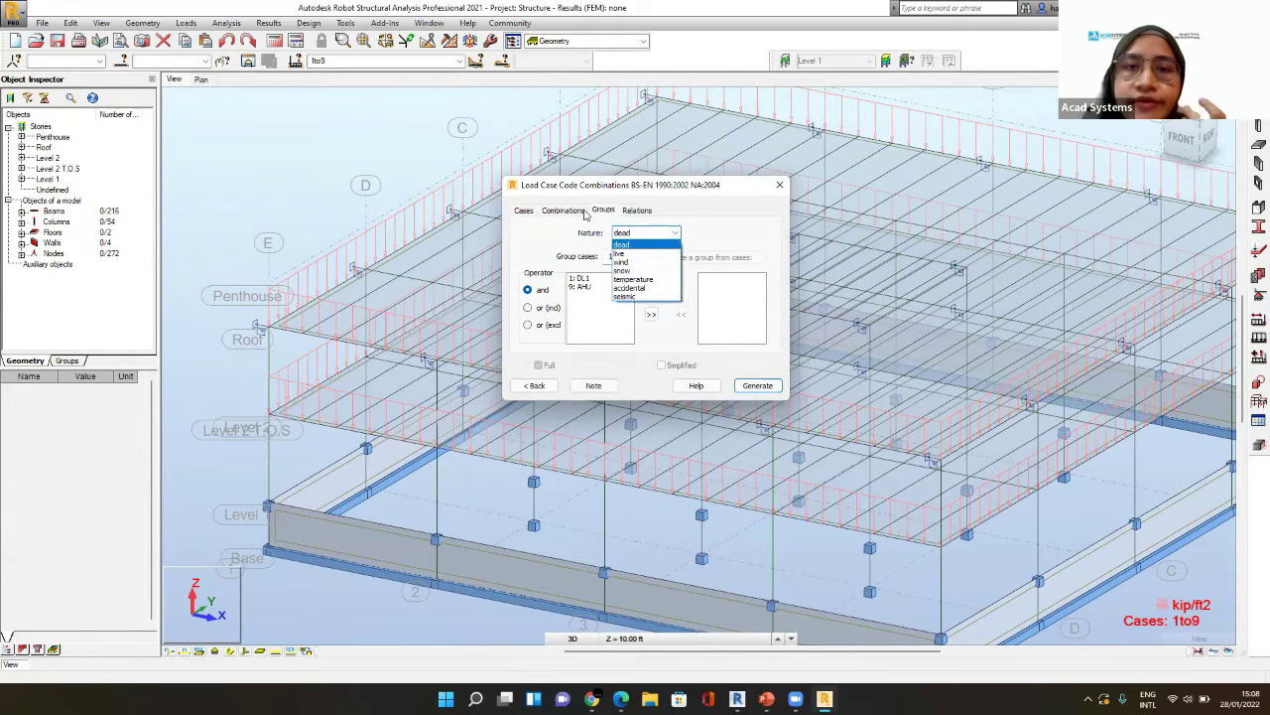
{"action": "left_click", "coordinate": [636, 209]}
{"action": "left_click", "coordinate": [637, 209]}
{"action": "left_click", "coordinate": [573, 211]}
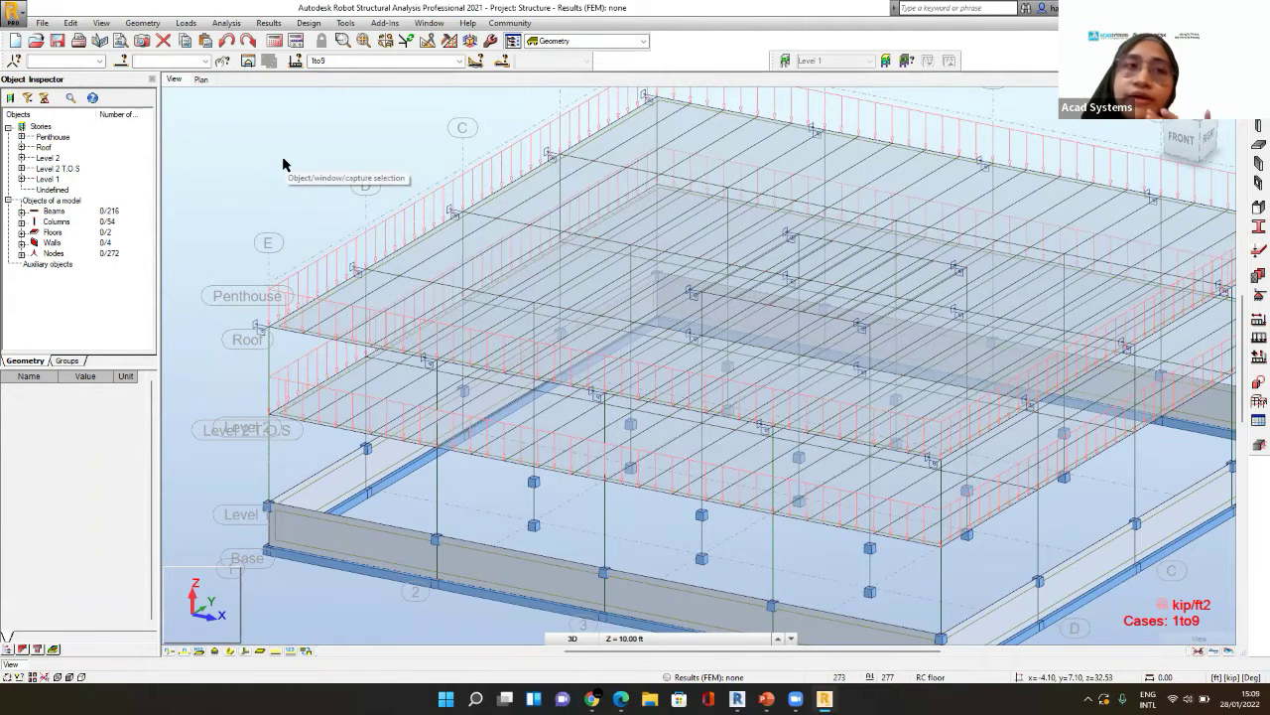
{"action": "left_click", "coordinate": [228, 23]}
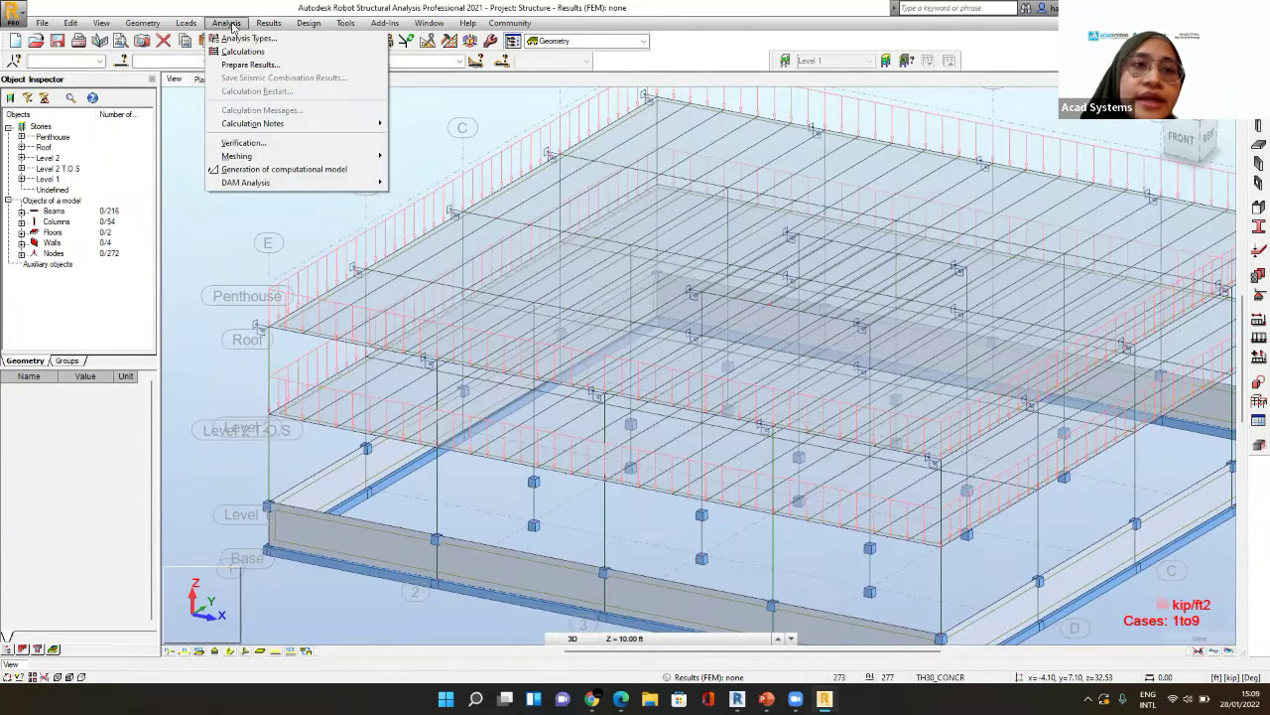
{"action": "left_click", "coordinate": [187, 186]}
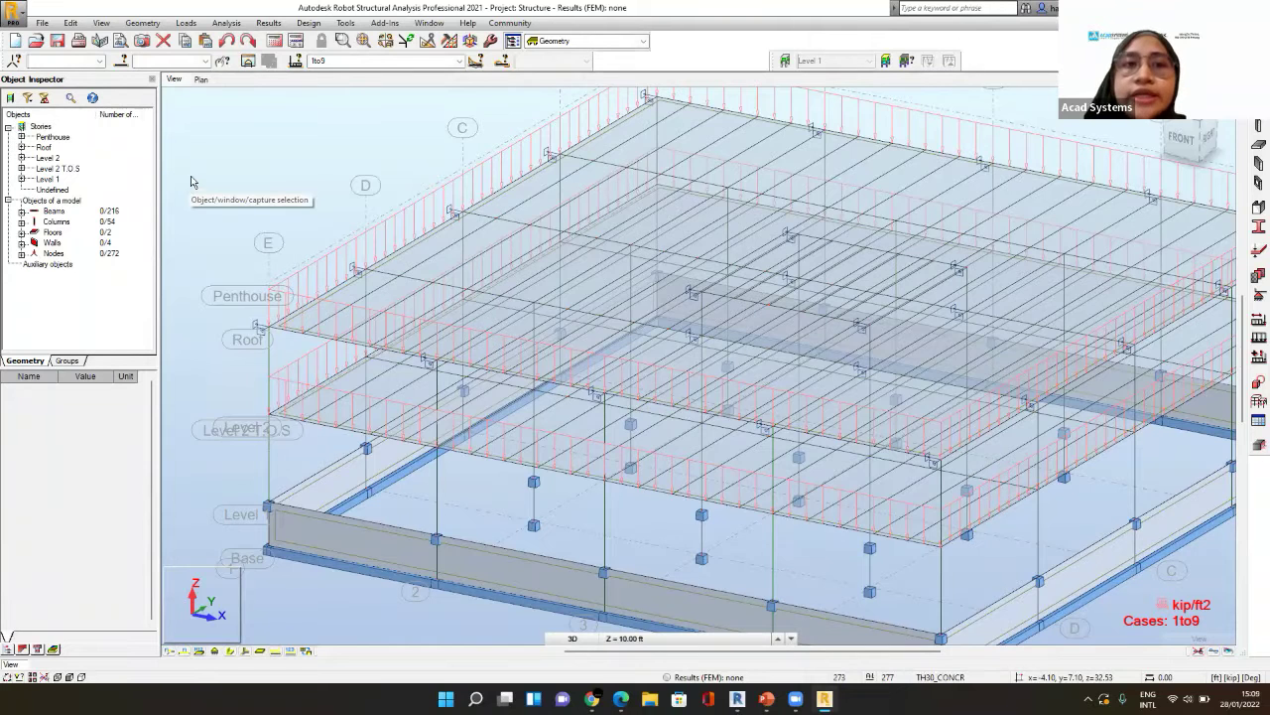
- Set the meshing options of all panels to complex mesh generation (Delaunay) with an element size of 2 ft
{"action": "left_click", "coordinate": [450, 42]}
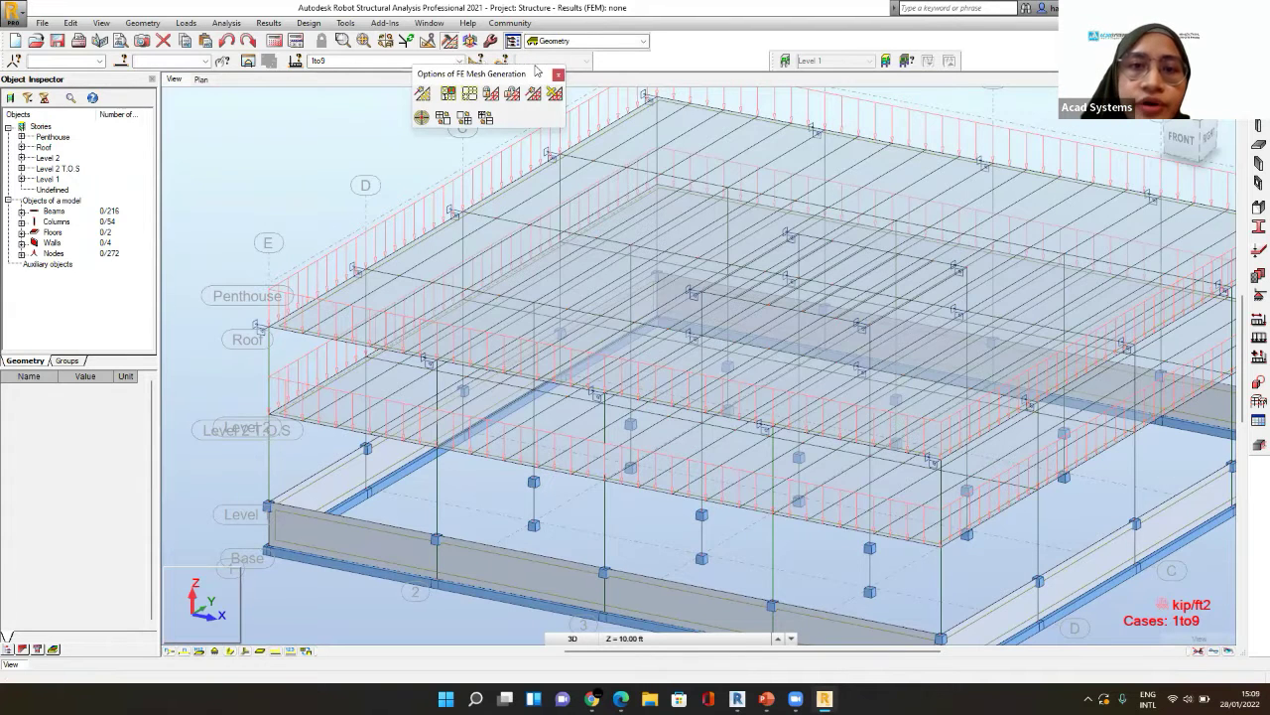
{"action": "left_click", "coordinate": [473, 101]}
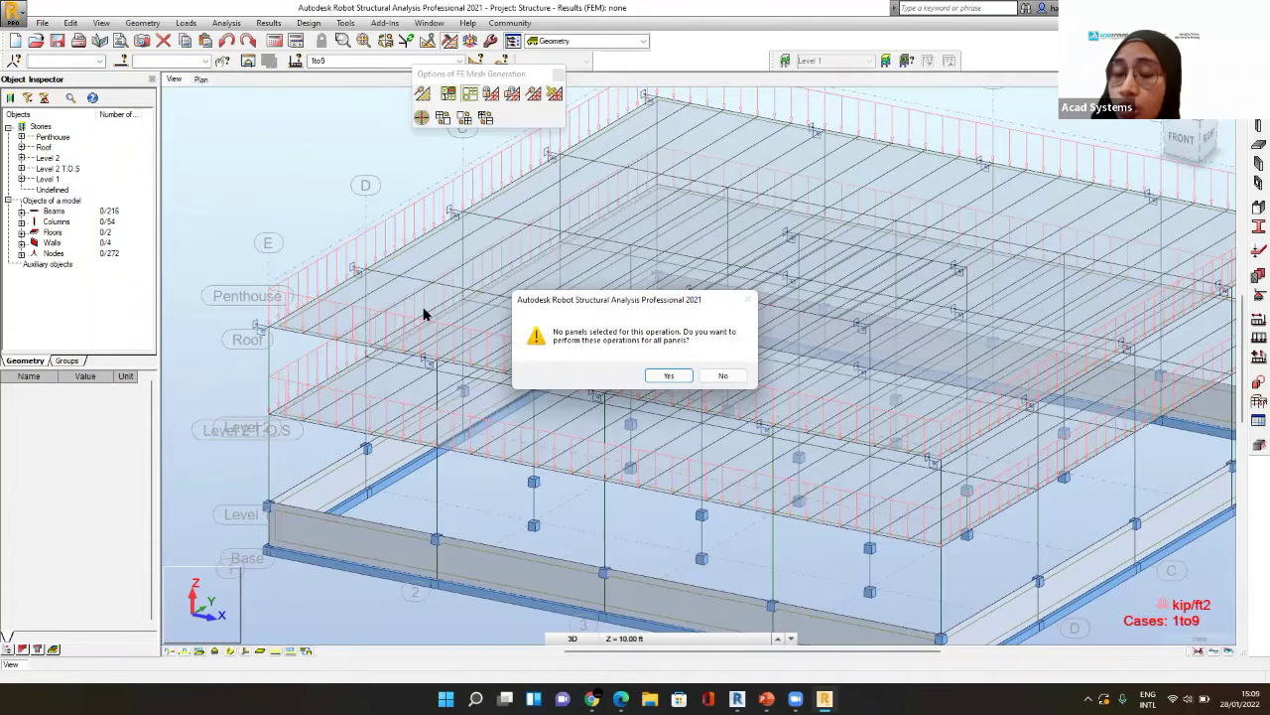
{"action": "left_click", "coordinate": [657, 376]}
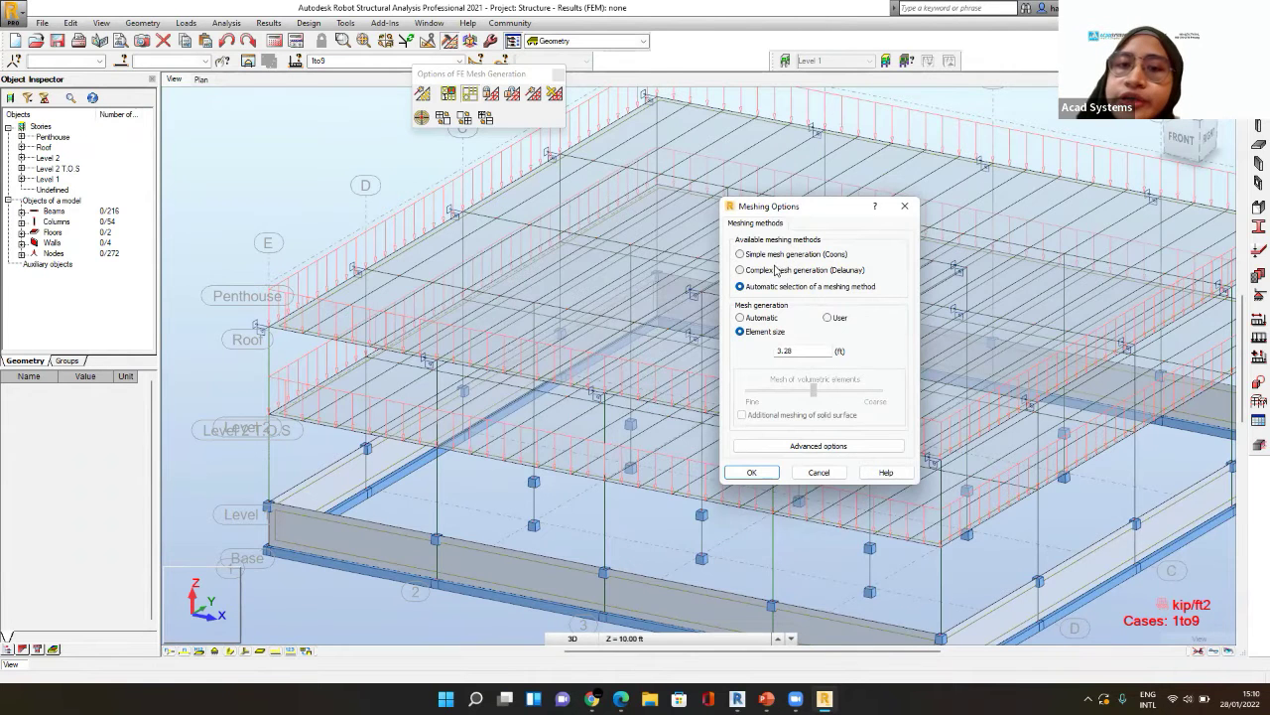
{"action": "left_click", "coordinate": [767, 271]}
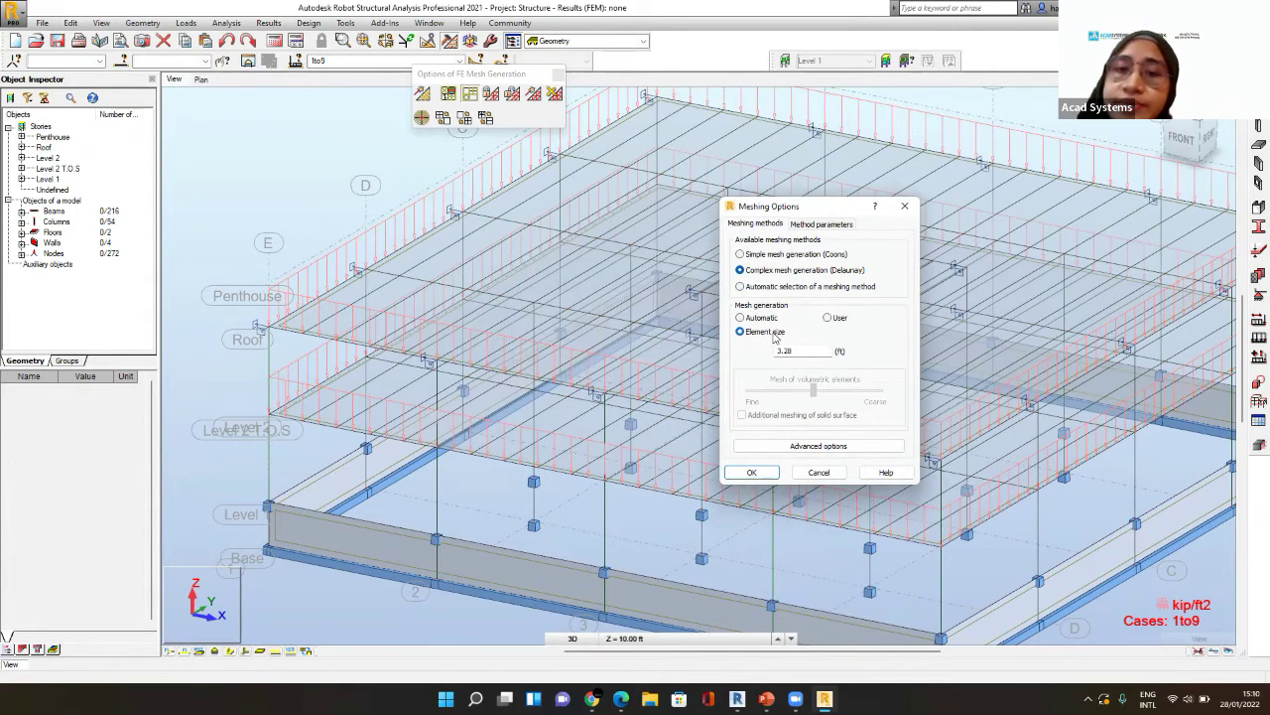
{"action": "double_click", "coordinate": [797, 349]}
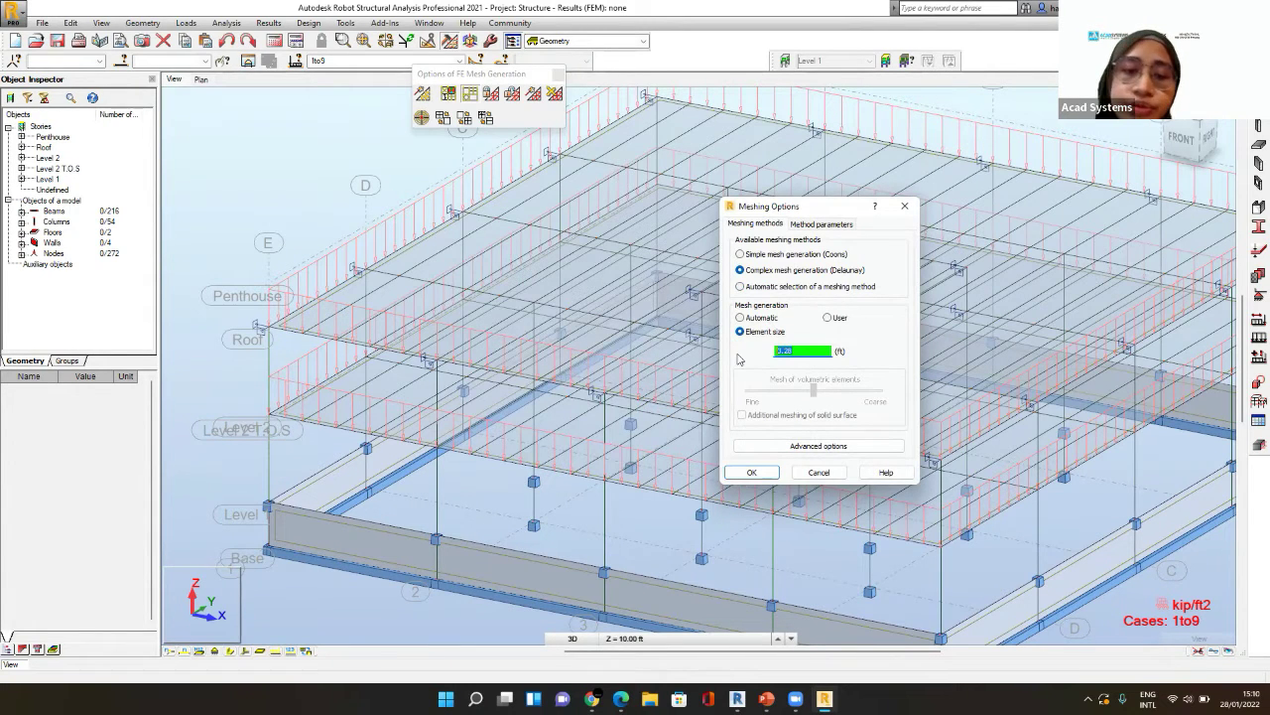
{"action": "type", "text": "2"}
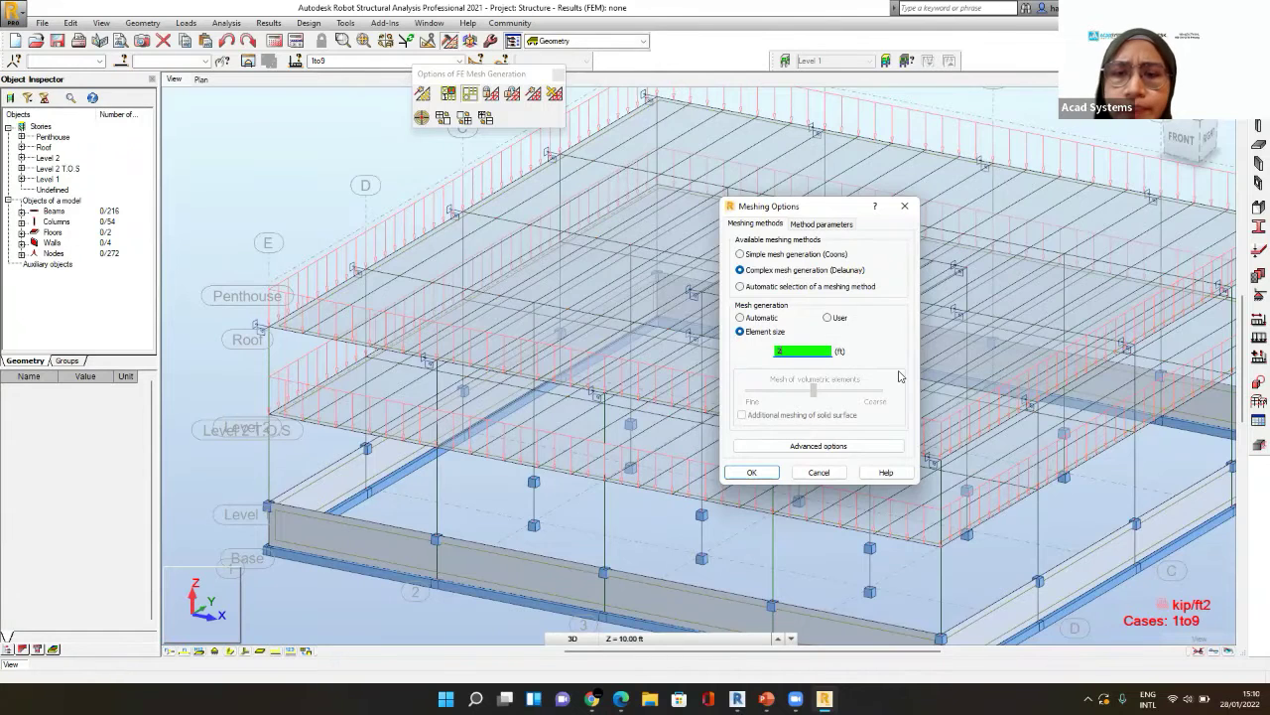
- Use a regular Delaunay mesh in the advanced meshing options, and generate the calculation model for all panels
{"action": "left_click", "coordinate": [839, 445]}
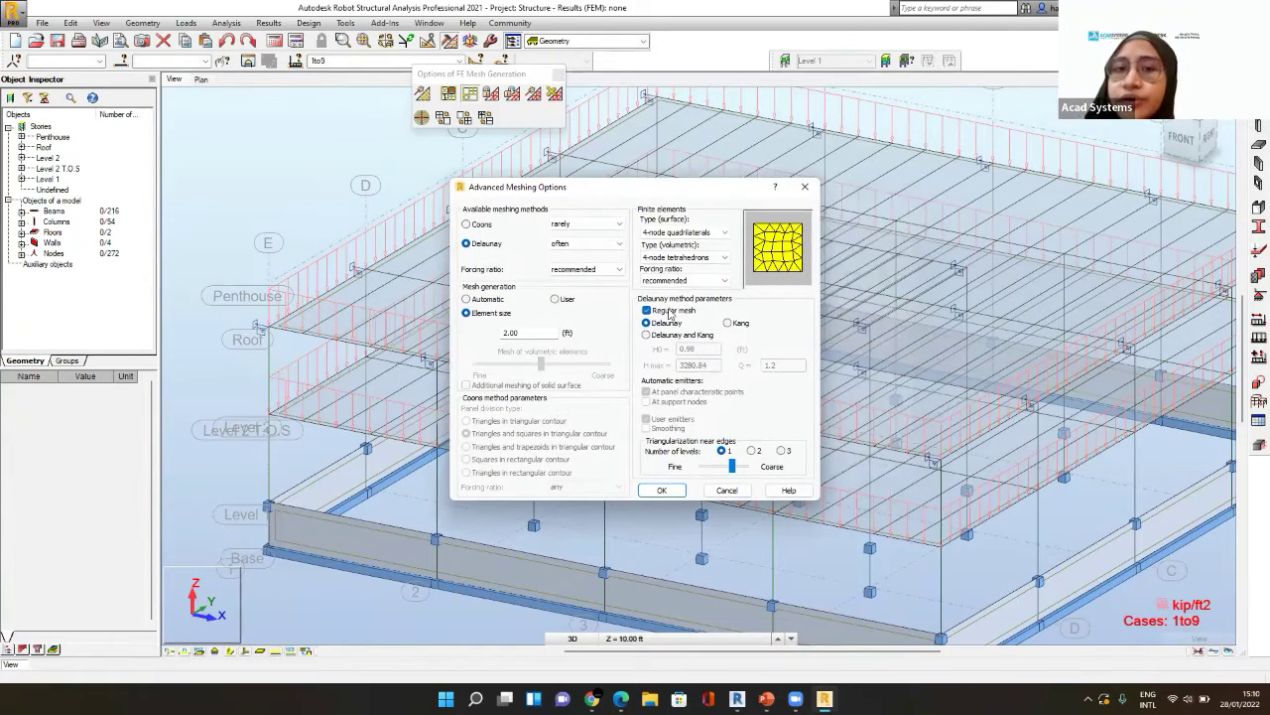
{"action": "left_click_drag", "start_coordinate": [737, 194], "coordinate": [929, 147]}
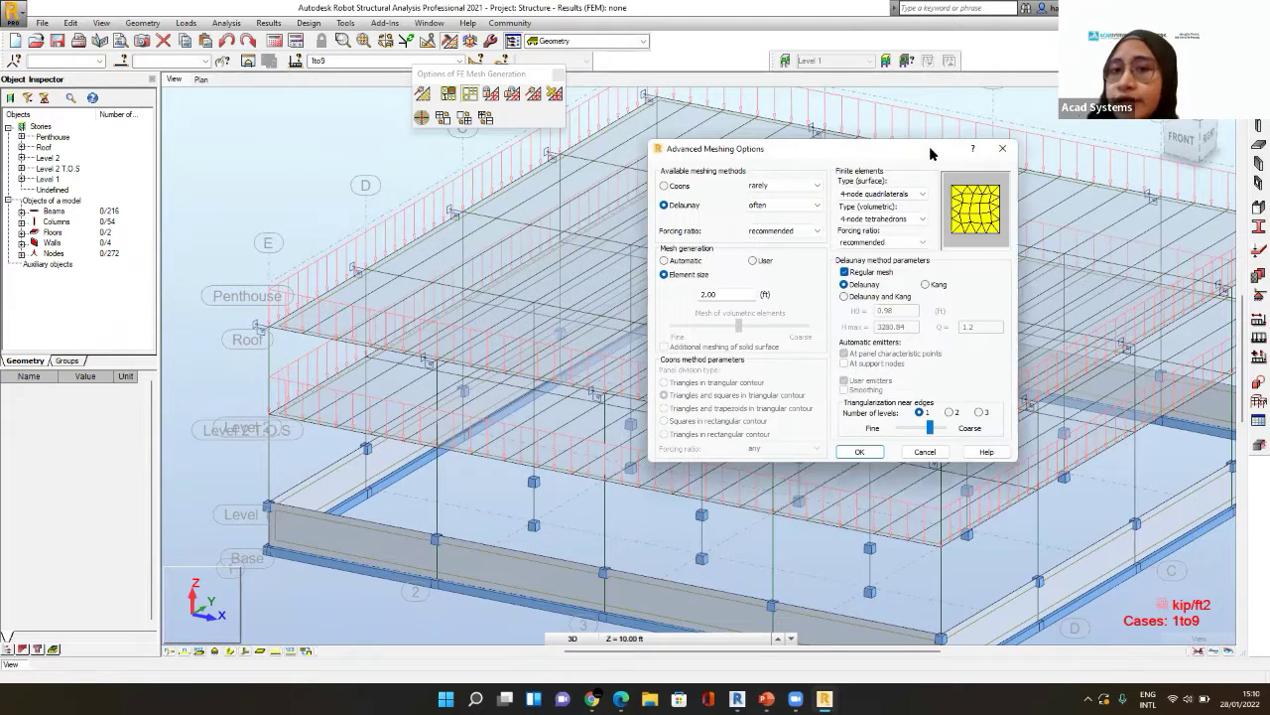
{"action": "left_click", "coordinate": [861, 452]}
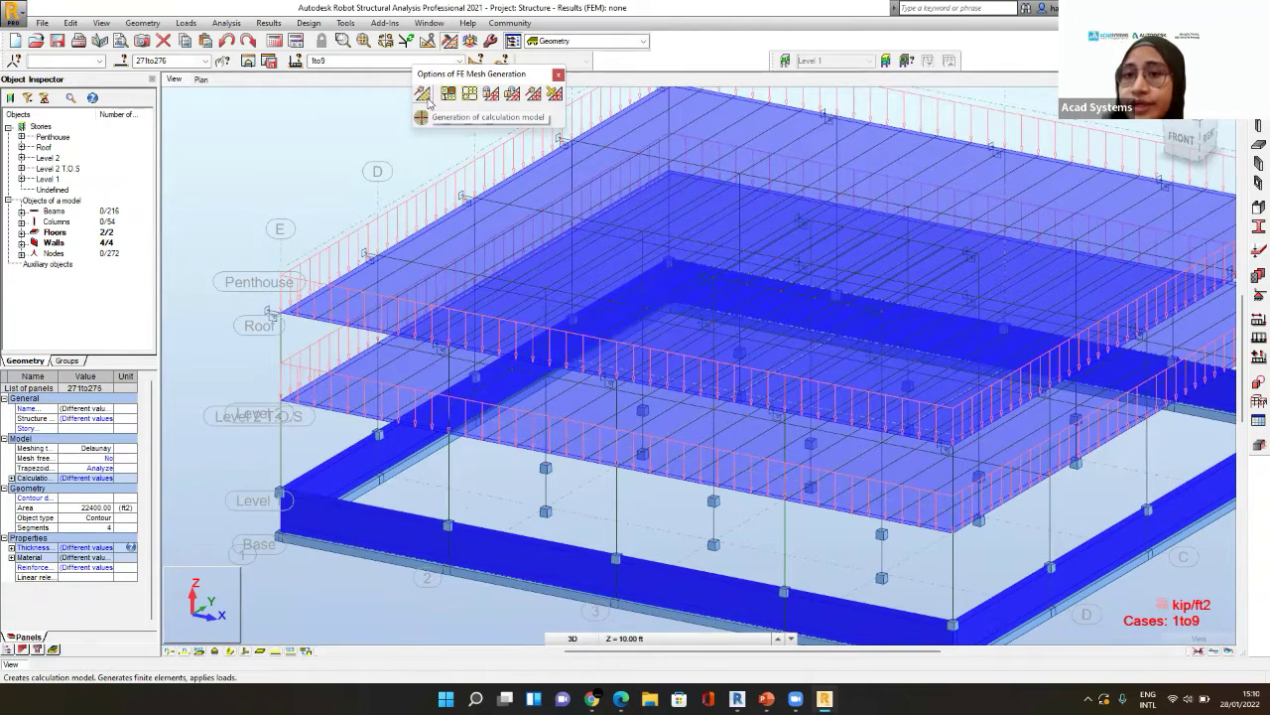
{"action": "left_click", "coordinate": [426, 99]}
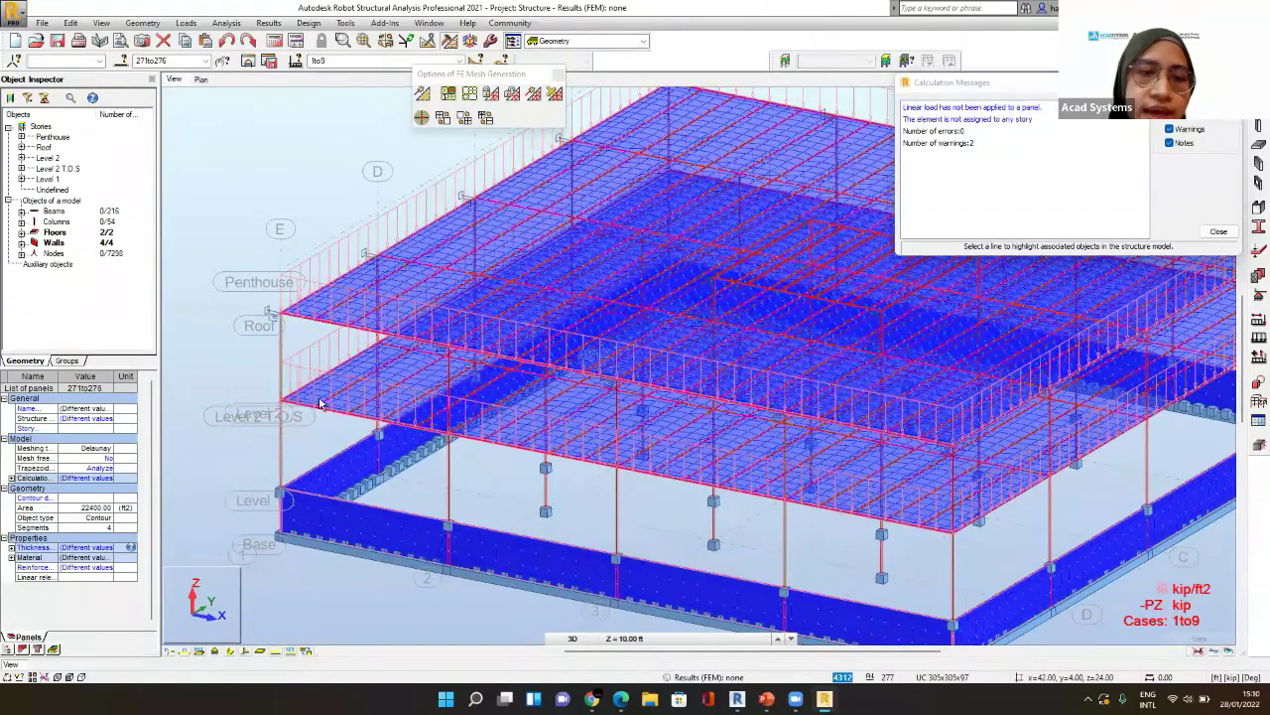
- Clear the panel selection and examine the generated finite element mesh on the Level 2 floor up close and on the whole building
{"action": "left_click", "coordinate": [419, 405]}
{"action": "scroll", "coordinate": [419, 405], "scroll_direction": "up", "scroll_amount": 3}
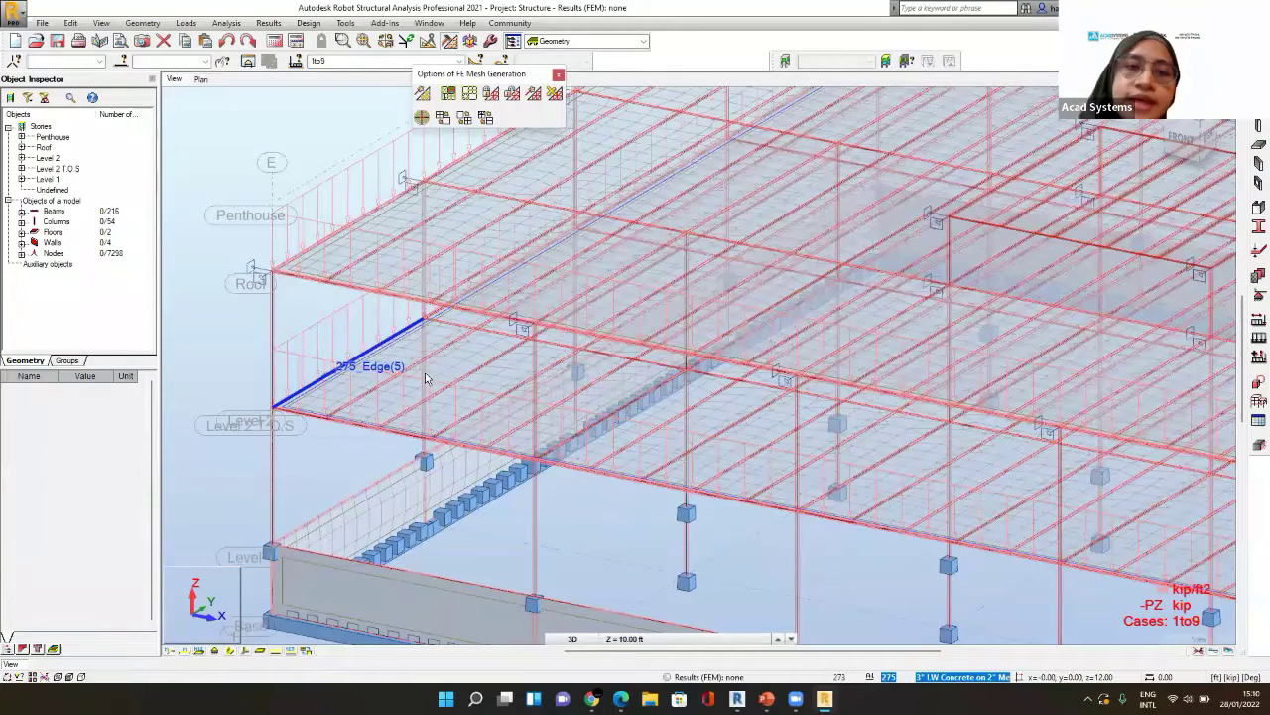
{"action": "scroll", "coordinate": [520, 384], "scroll_direction": "up", "scroll_amount": 3}
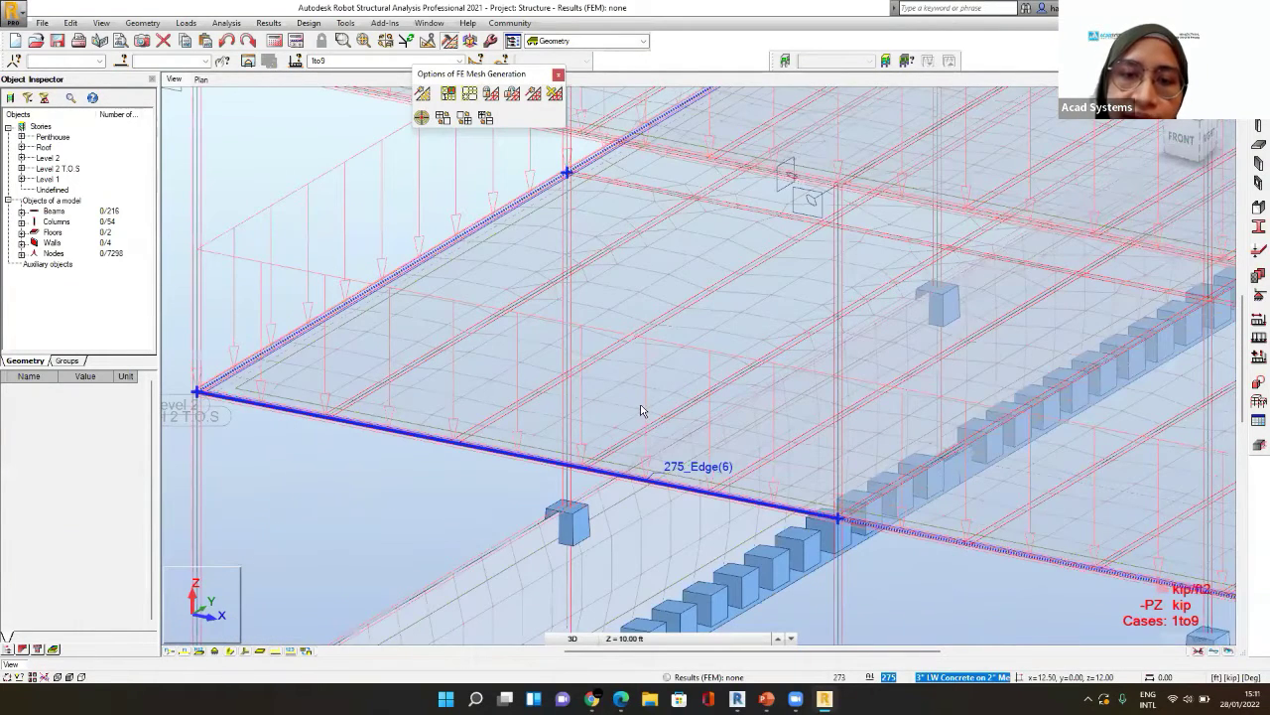
{"action": "scroll", "coordinate": [285, 306], "scroll_direction": "up", "scroll_amount": 3}
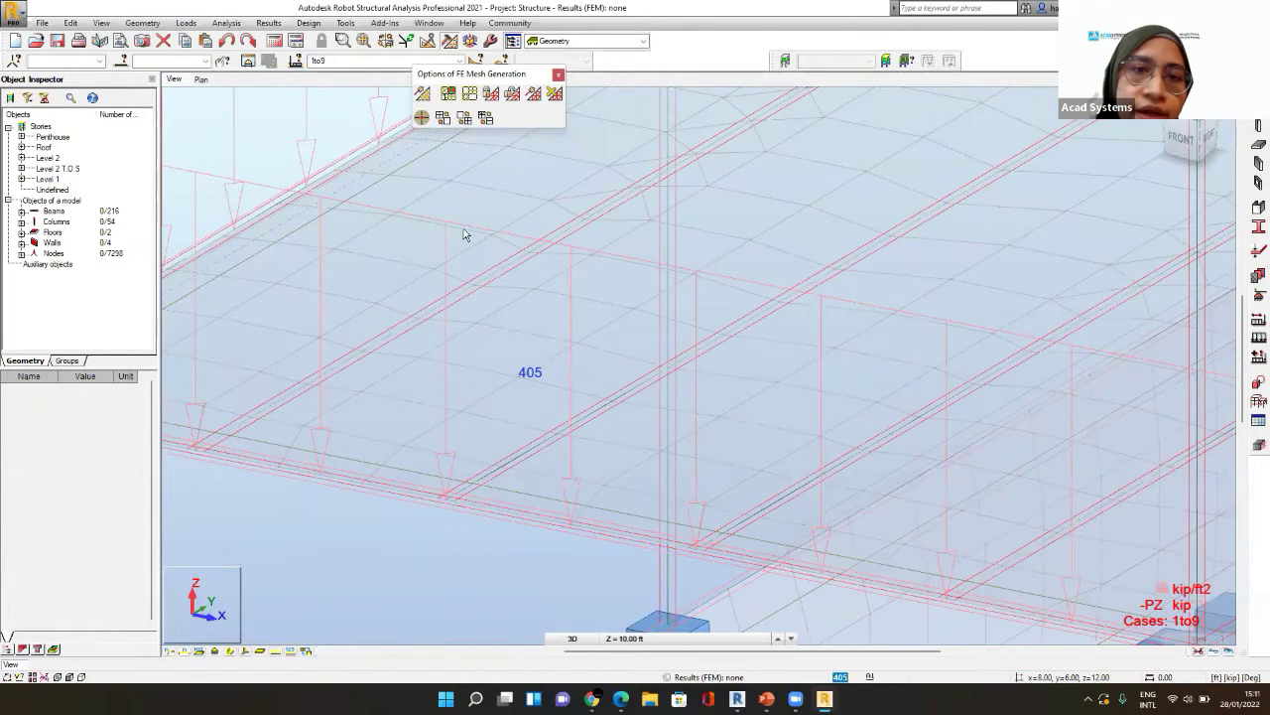
{"action": "scroll", "coordinate": [500, 191], "scroll_direction": "up", "scroll_amount": 2}
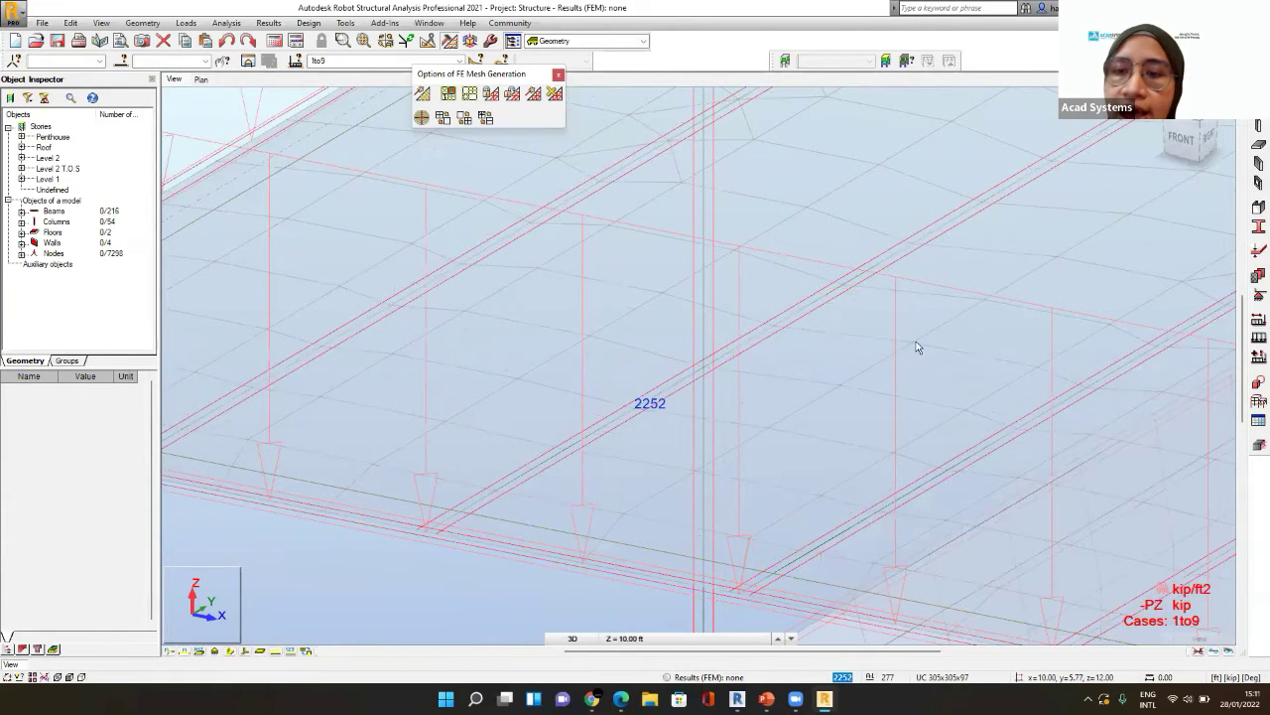
{"action": "scroll", "coordinate": [916, 400], "scroll_direction": "up", "scroll_amount": 1}
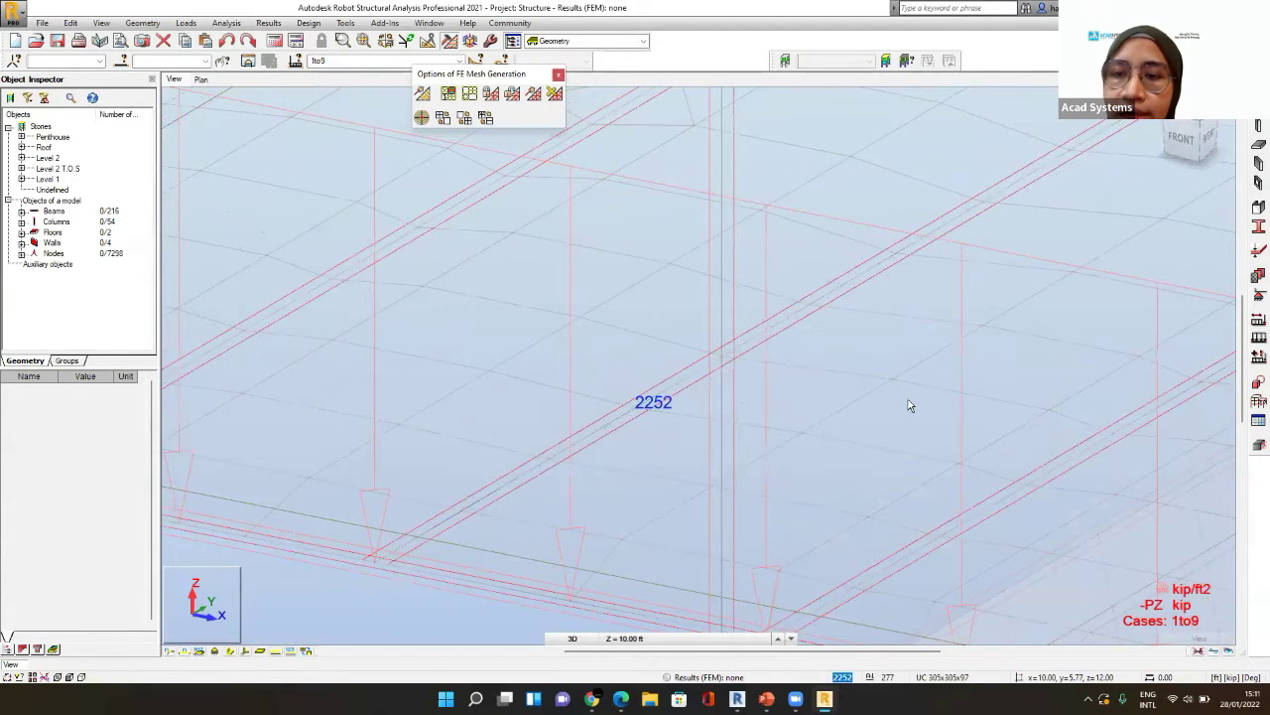
{"action": "scroll", "coordinate": [953, 477], "scroll_direction": "up", "scroll_amount": 3}
{"action": "middle_click_drag", "start_coordinate": [836, 425], "coordinate": [725, 372]}
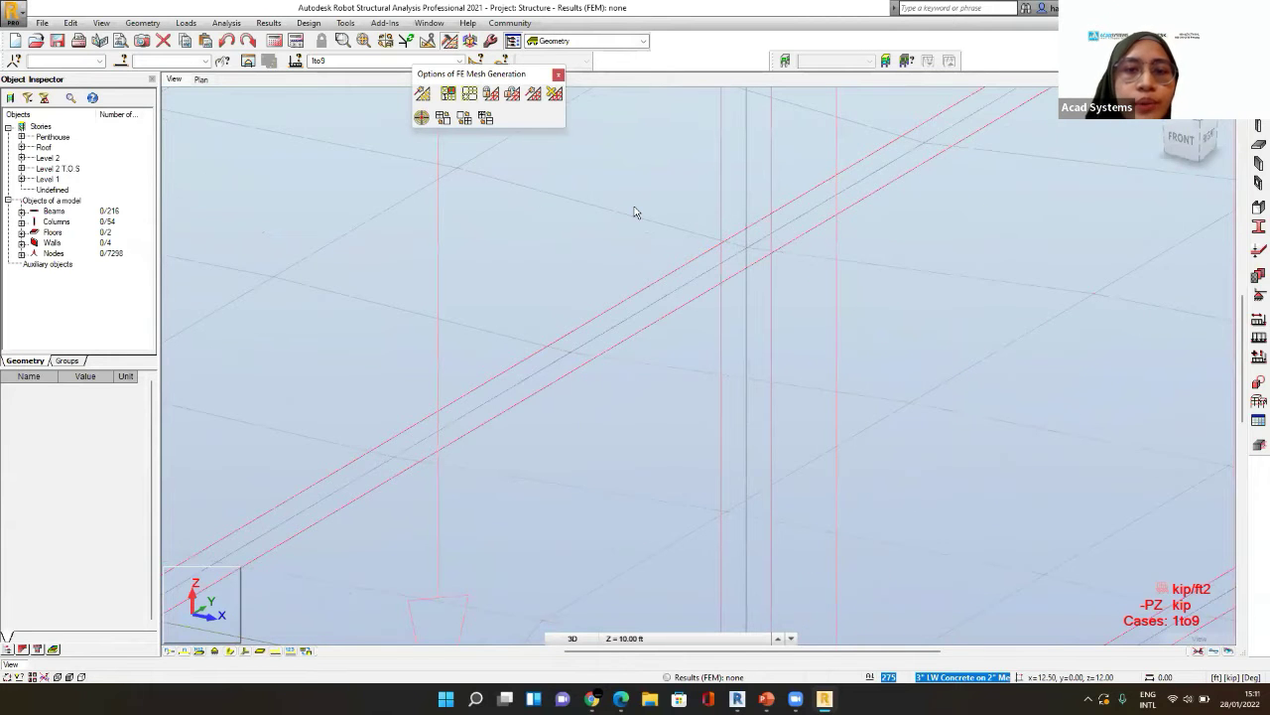
{"action": "scroll", "coordinate": [635, 212], "scroll_direction": "down", "scroll_amount": 2}
{"action": "scroll", "coordinate": [499, 325], "scroll_direction": "down", "scroll_amount": 1}
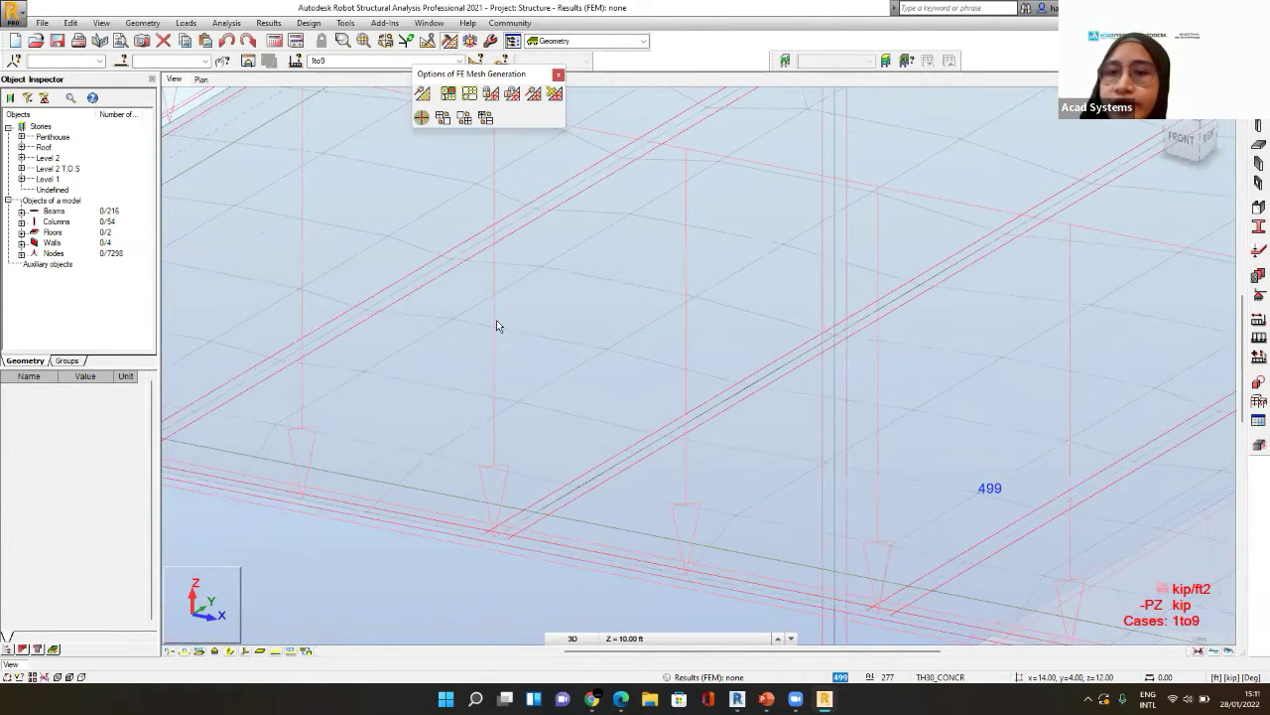
{"action": "scroll", "coordinate": [496, 324], "scroll_direction": "down", "scroll_amount": 1}
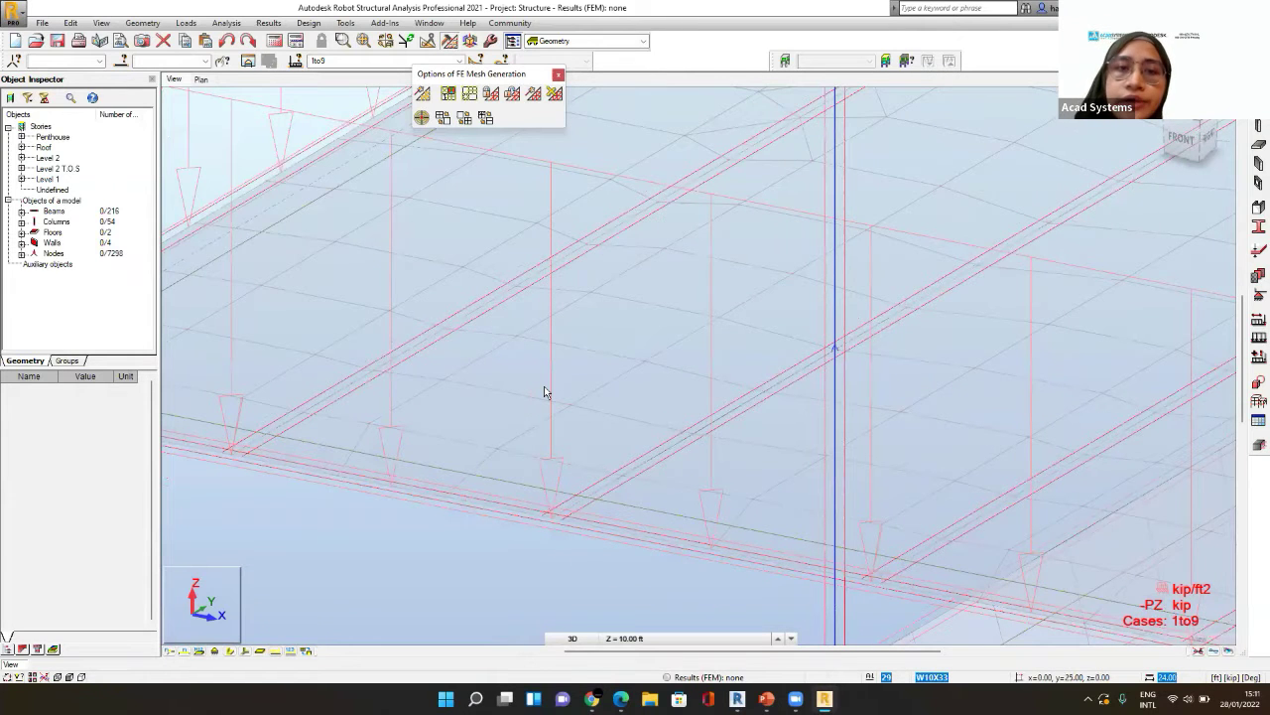
{"action": "scroll", "coordinate": [544, 386], "scroll_direction": "down", "scroll_amount": 3}
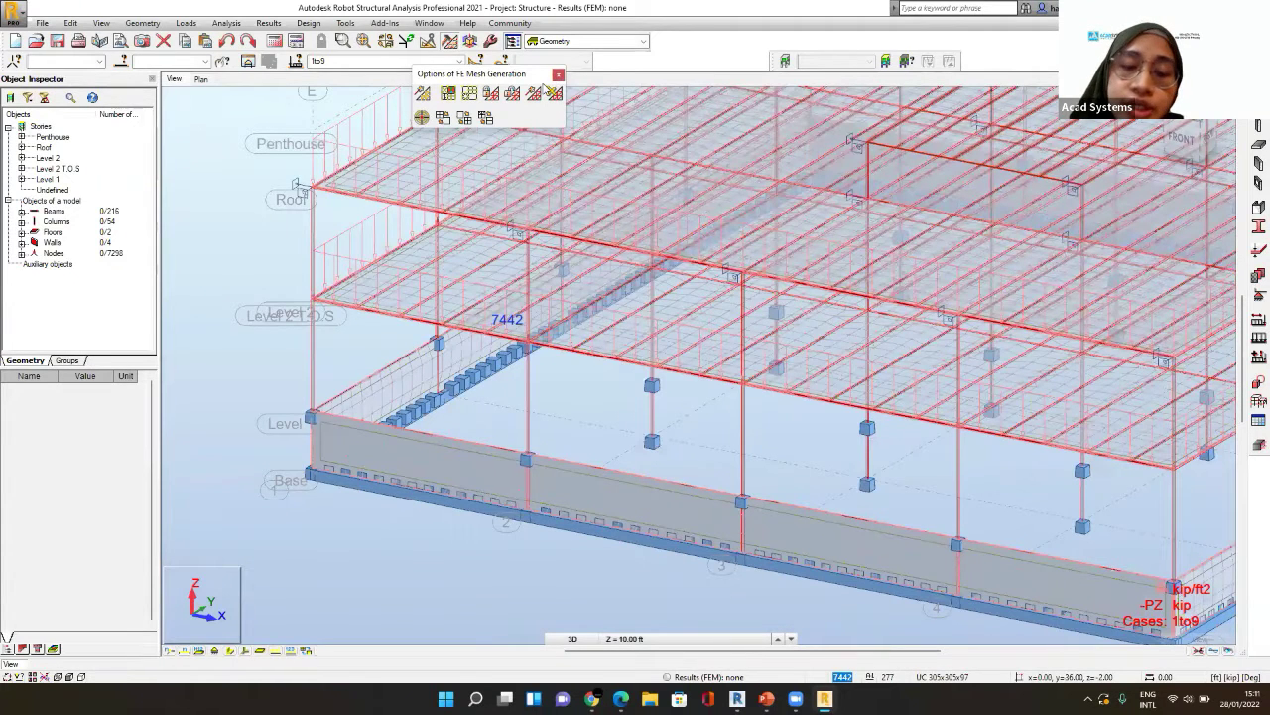
{"action": "scroll", "coordinate": [556, 392], "scroll_direction": "down", "scroll_amount": 3}
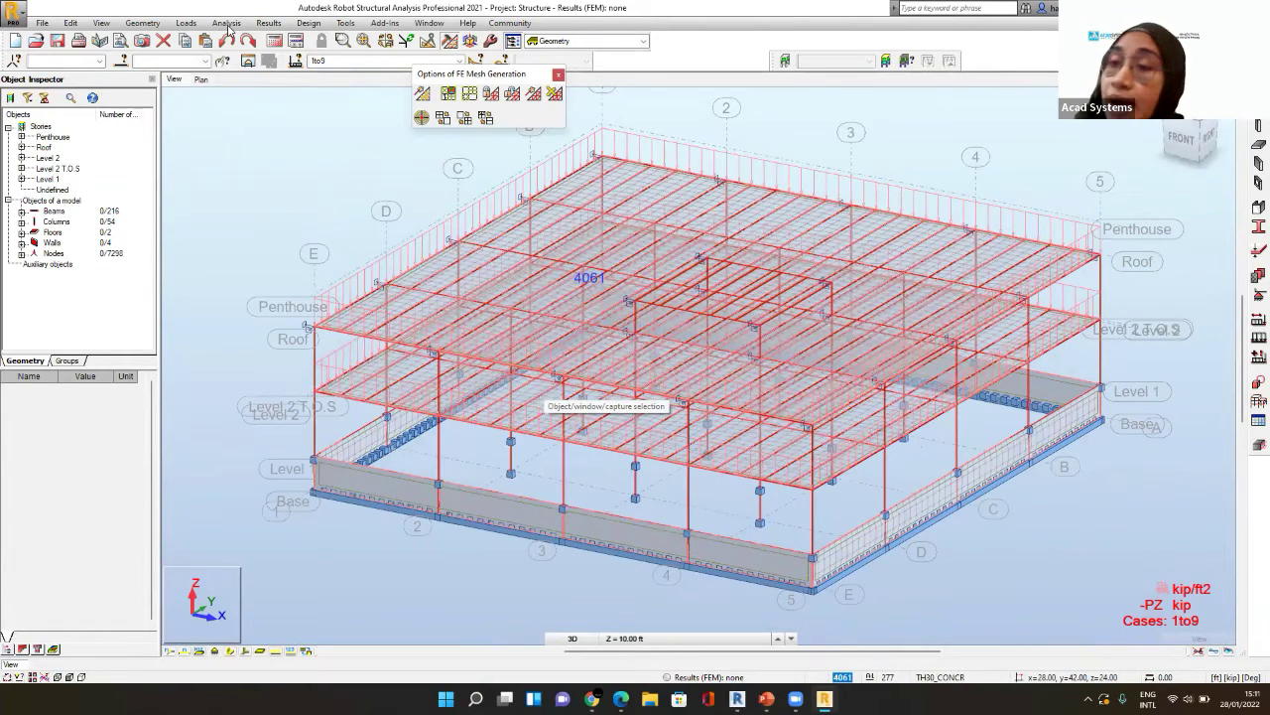
- Review the analysis types of the load cases and the alternative analysis types available for DL1, leaving them as they are
{"action": "left_click", "coordinate": [228, 24]}
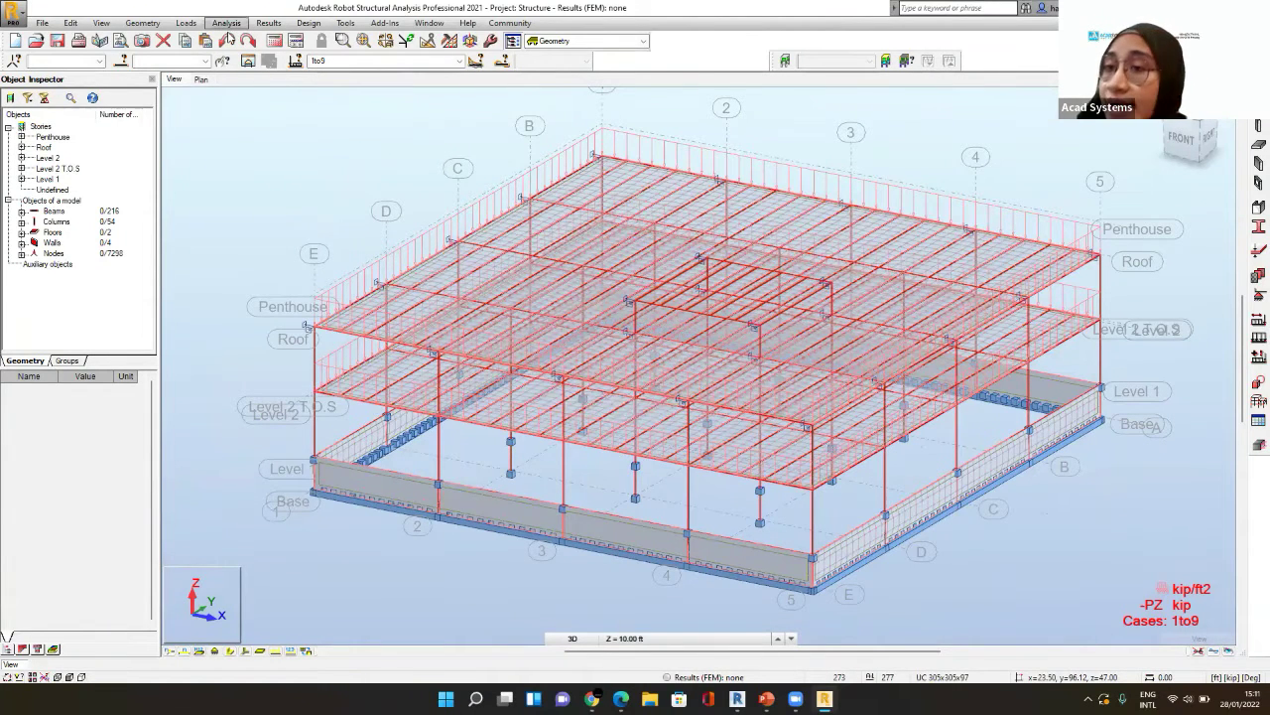
{"action": "left_click", "coordinate": [226, 23]}
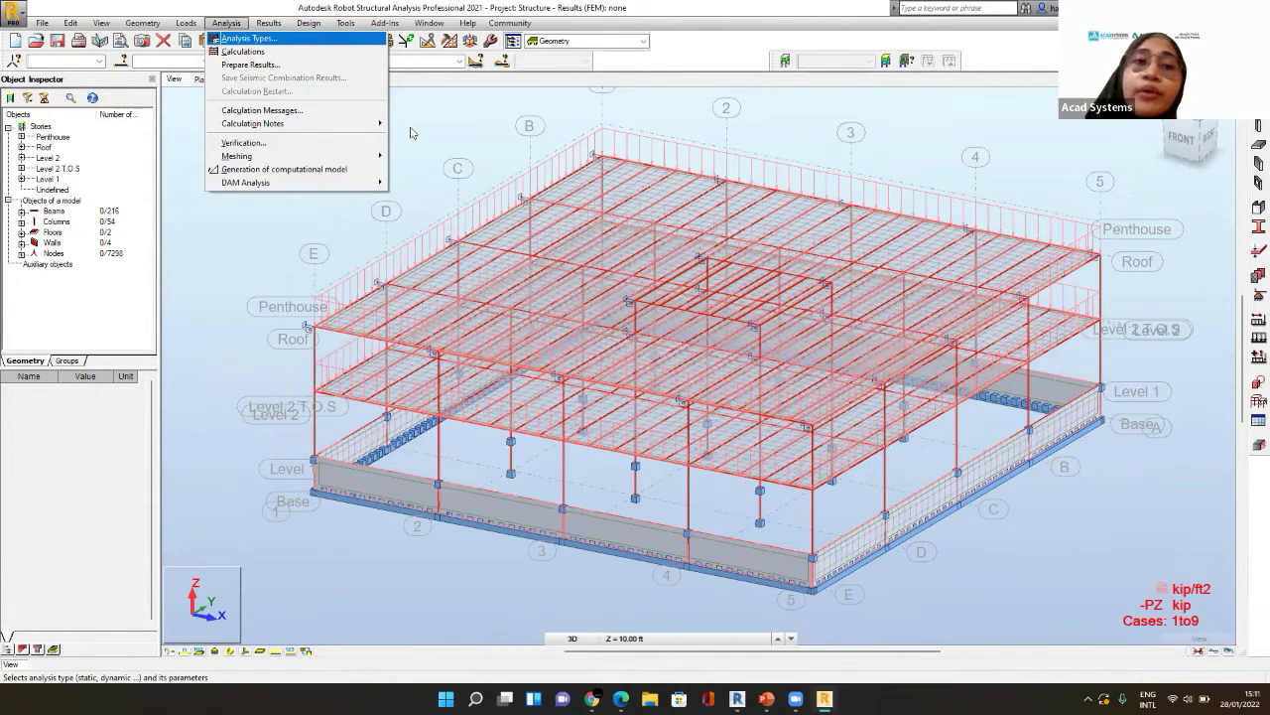
{"action": "key", "text": "Return"}
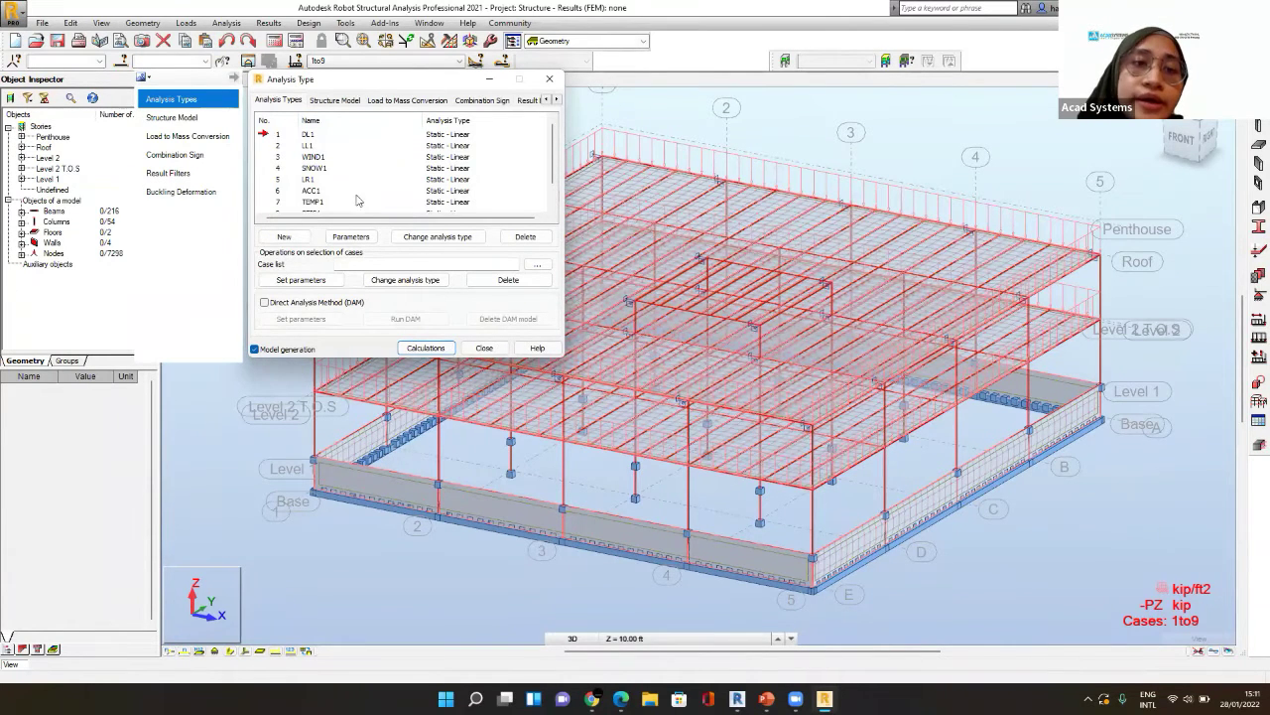
{"action": "left_click", "coordinate": [411, 238]}
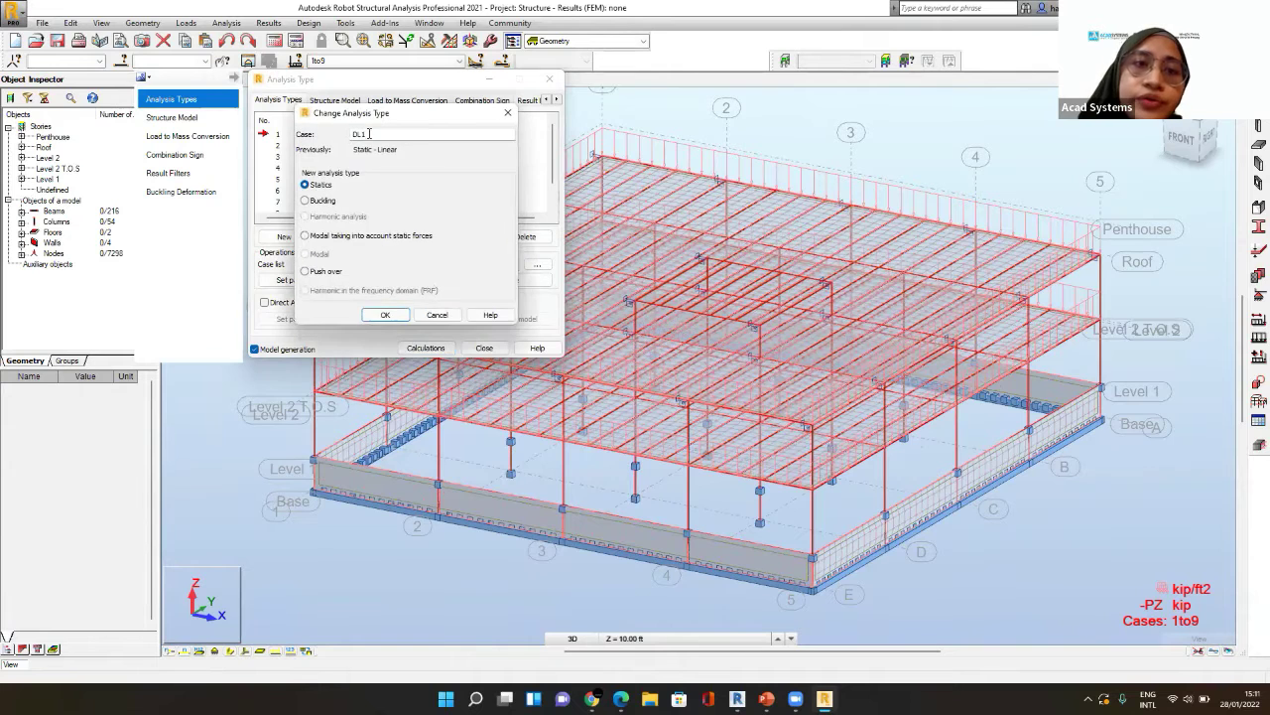
{"action": "left_click", "coordinate": [437, 314]}
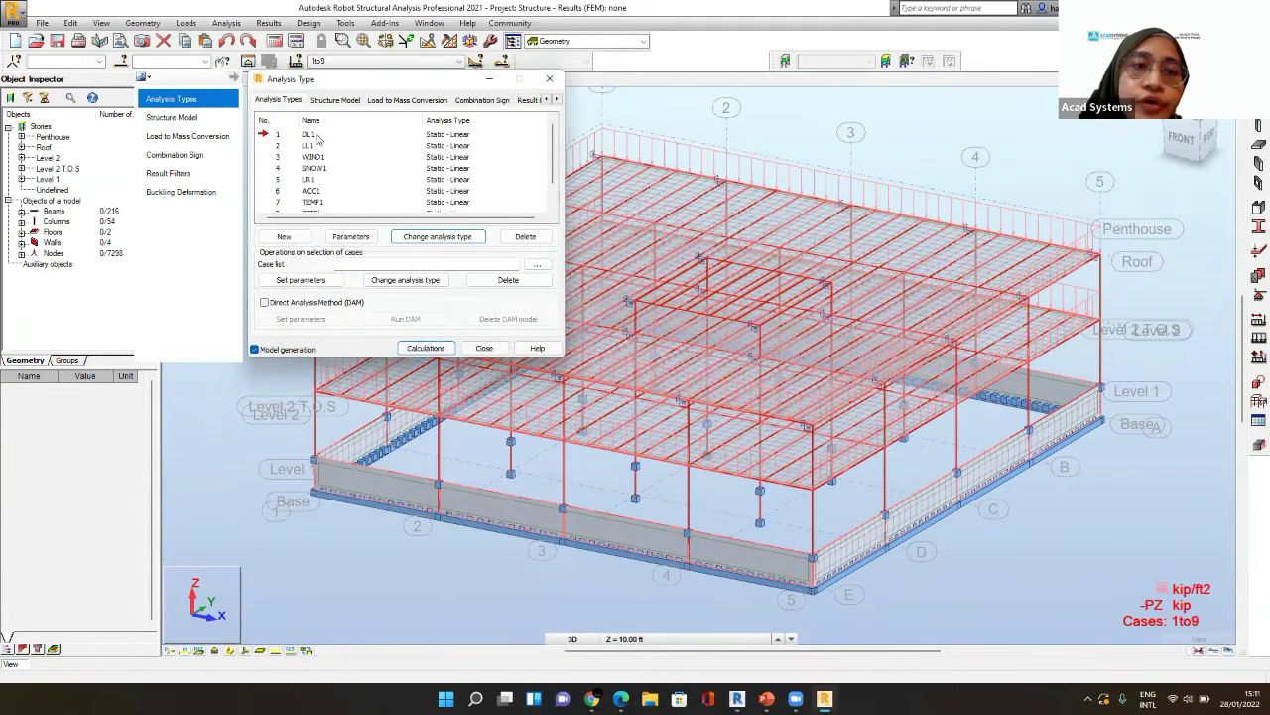
- Run the structural calculations, close the analysis type settings, and check the FEM results status
{"action": "left_click", "coordinate": [424, 348]}
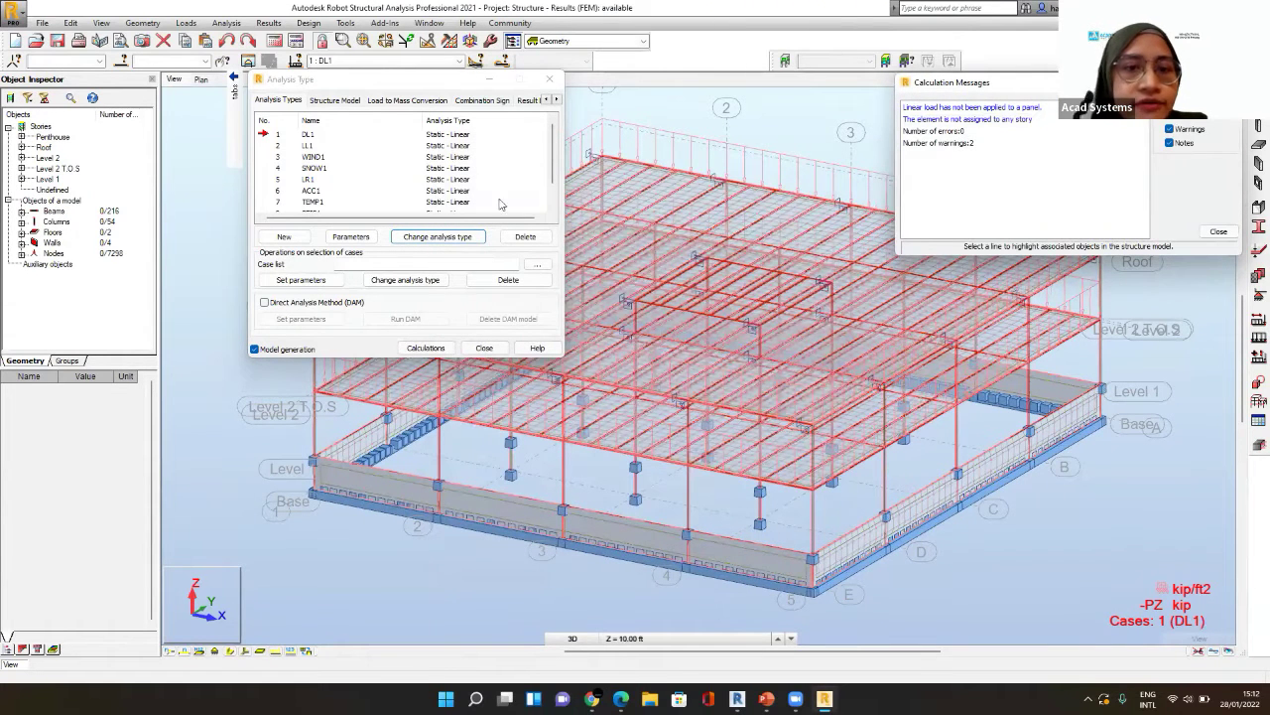
{"action": "left_click", "coordinate": [483, 347]}
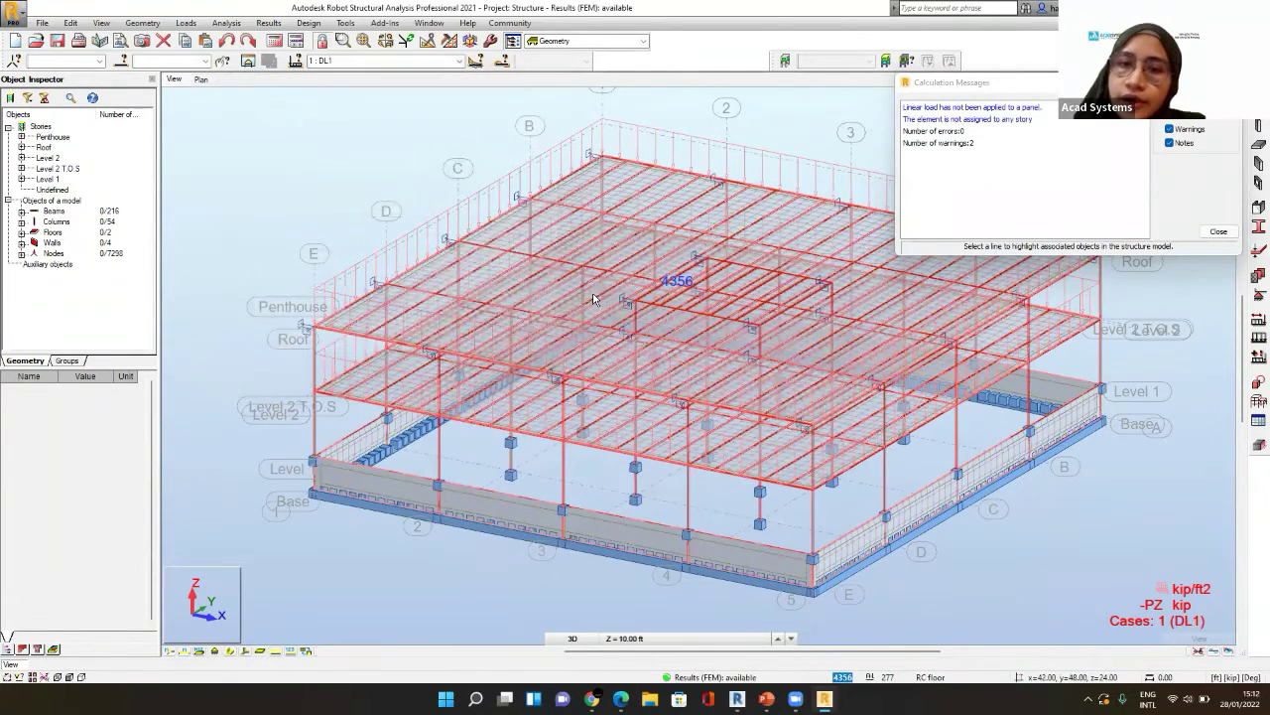
{"action": "middle_click_drag", "start_coordinate": [594, 297], "coordinate": [638, 354]}
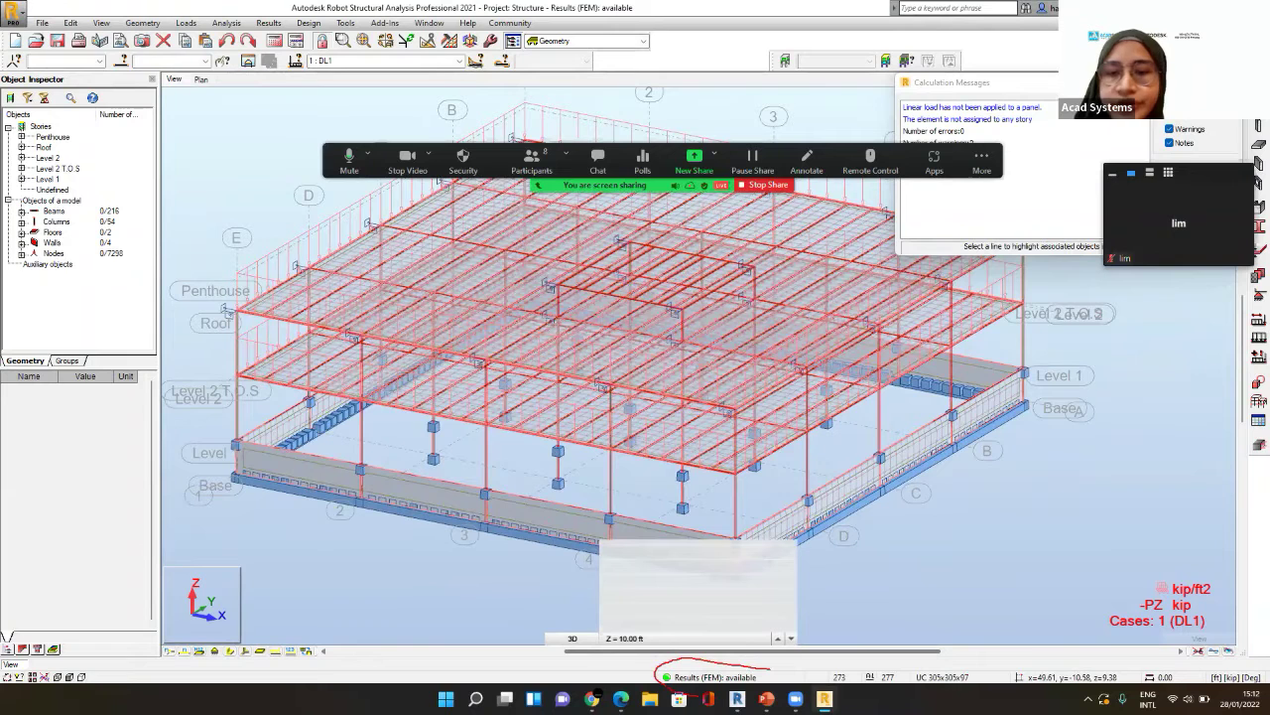
{"action": "left_click_drag", "start_coordinate": [777, 674], "coordinate": [814, 642]}
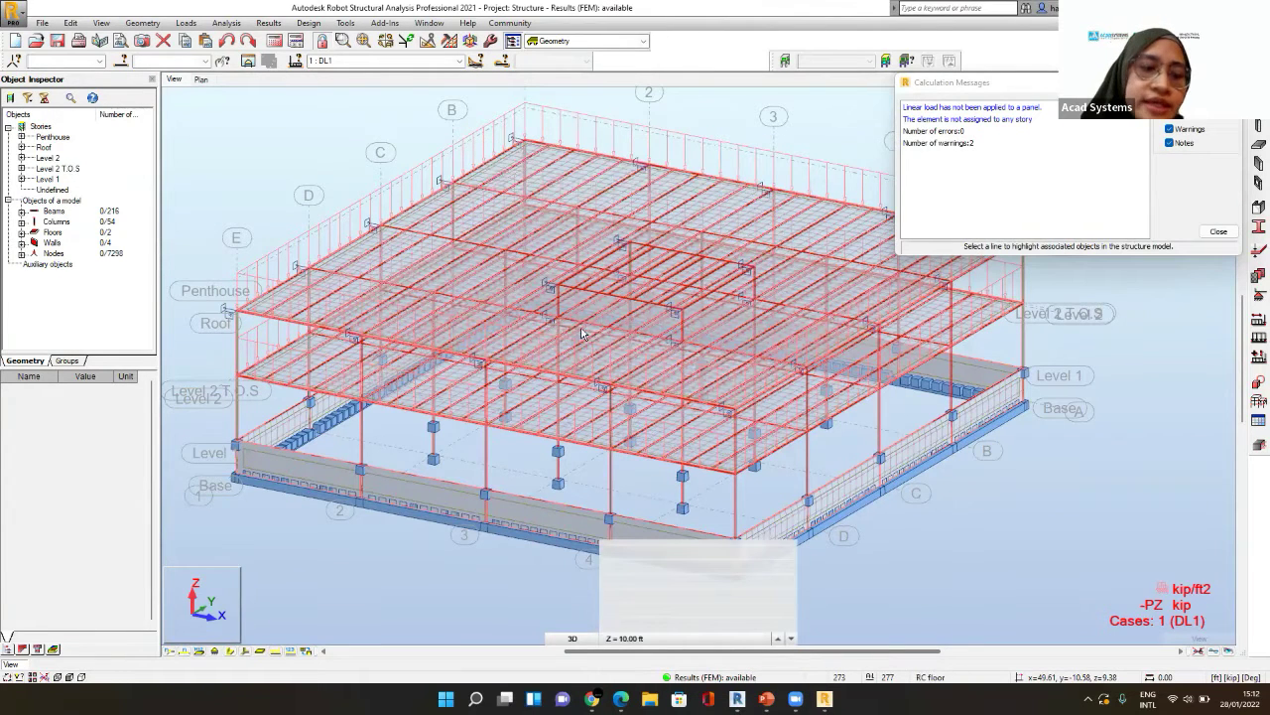
- Display the z-displacement map on the panels for load case DL1
{"action": "left_click", "coordinate": [266, 24]}
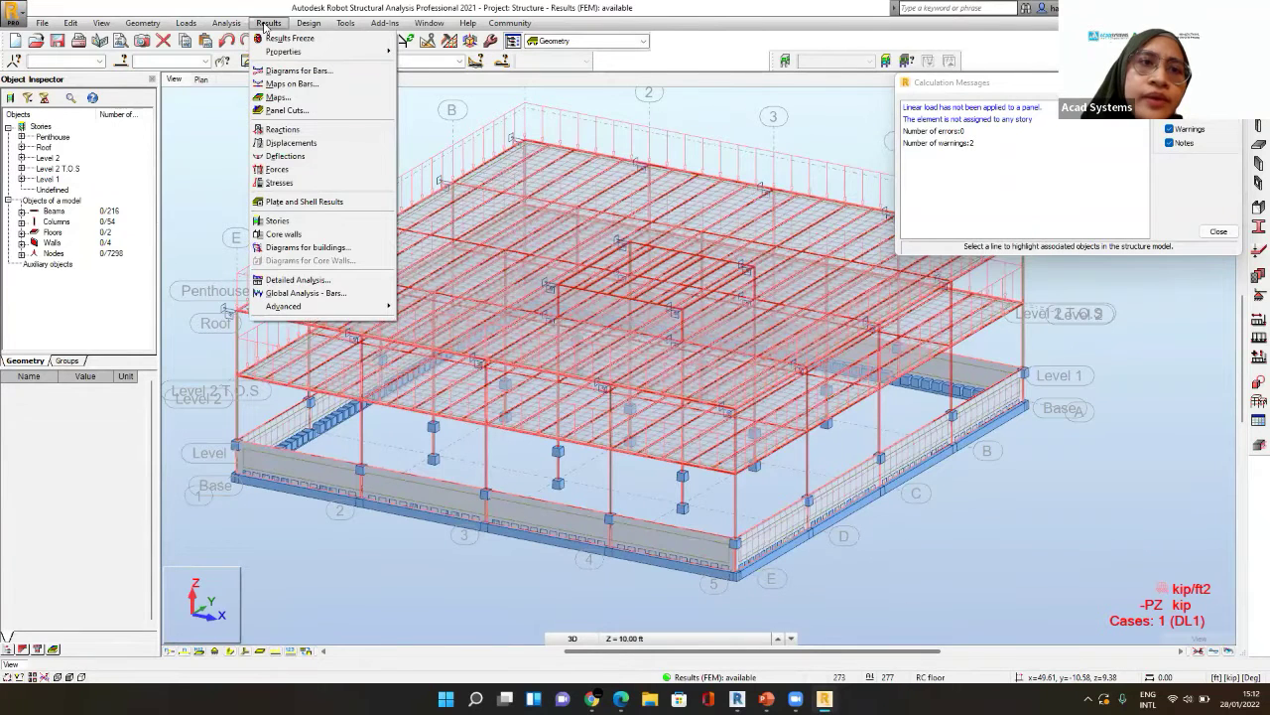
{"action": "left_click", "coordinate": [279, 98]}
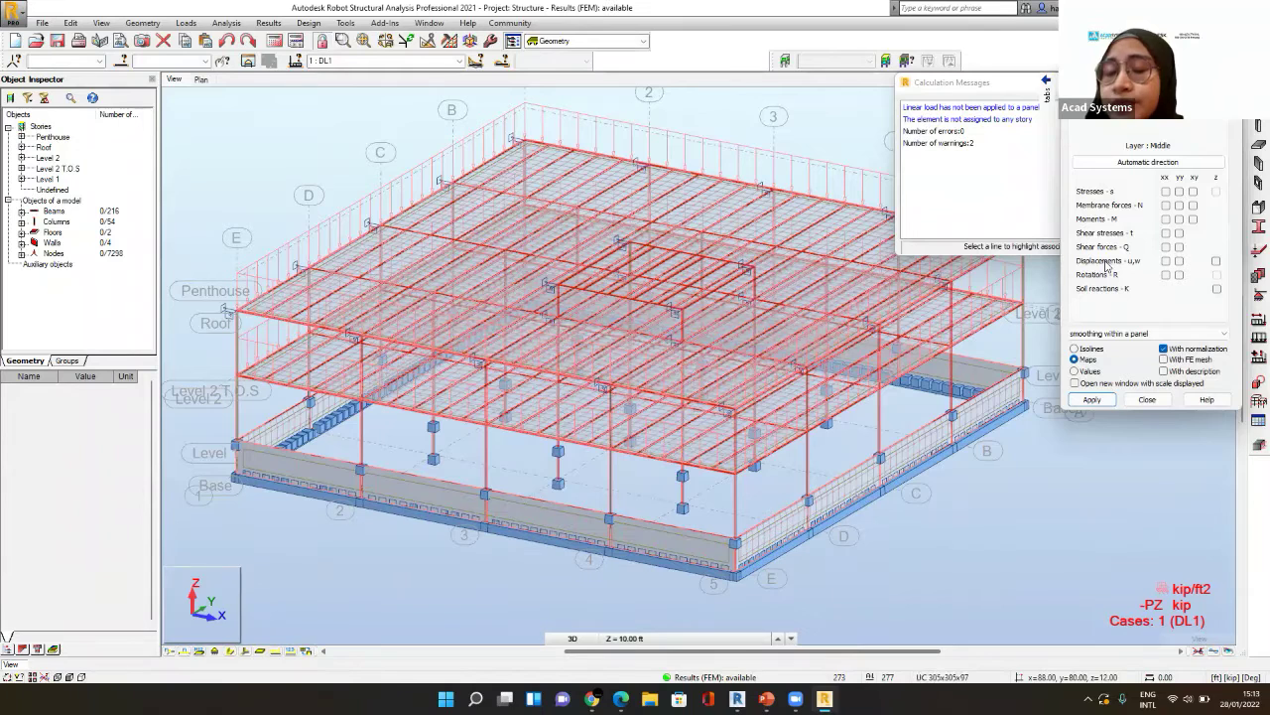
{"action": "left_click", "coordinate": [1214, 261]}
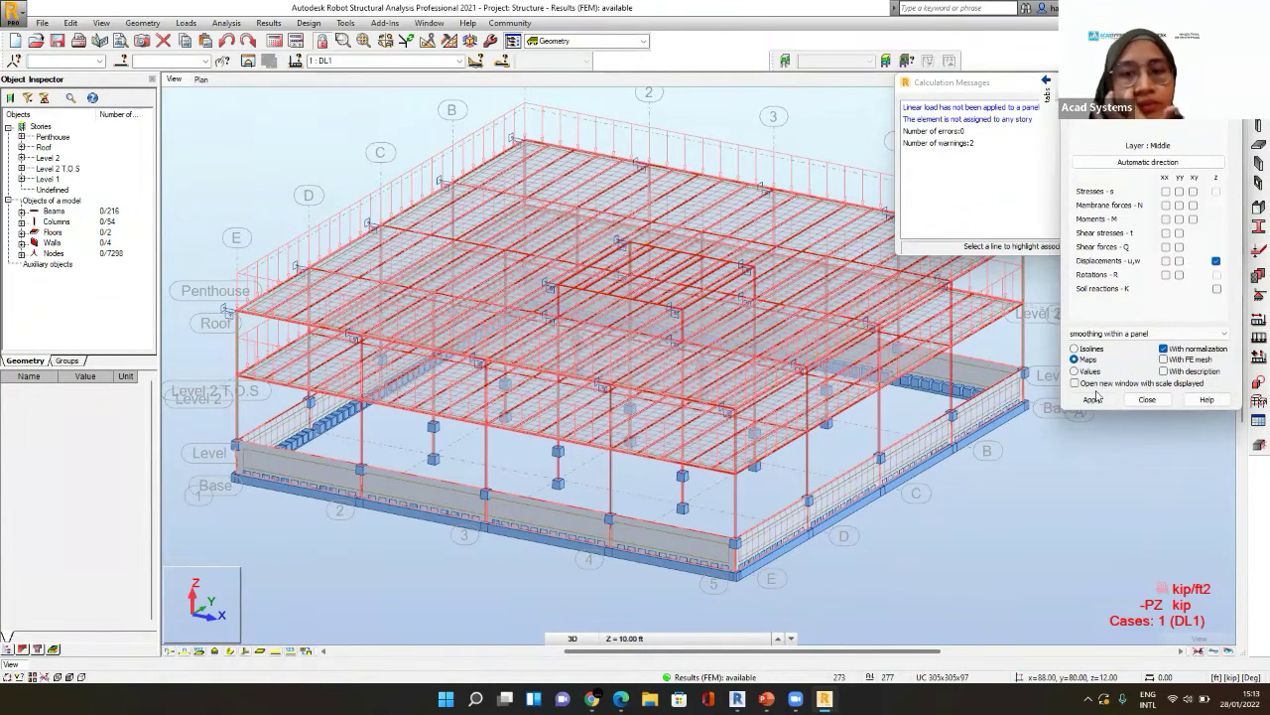
{"action": "left_click", "coordinate": [1093, 399]}
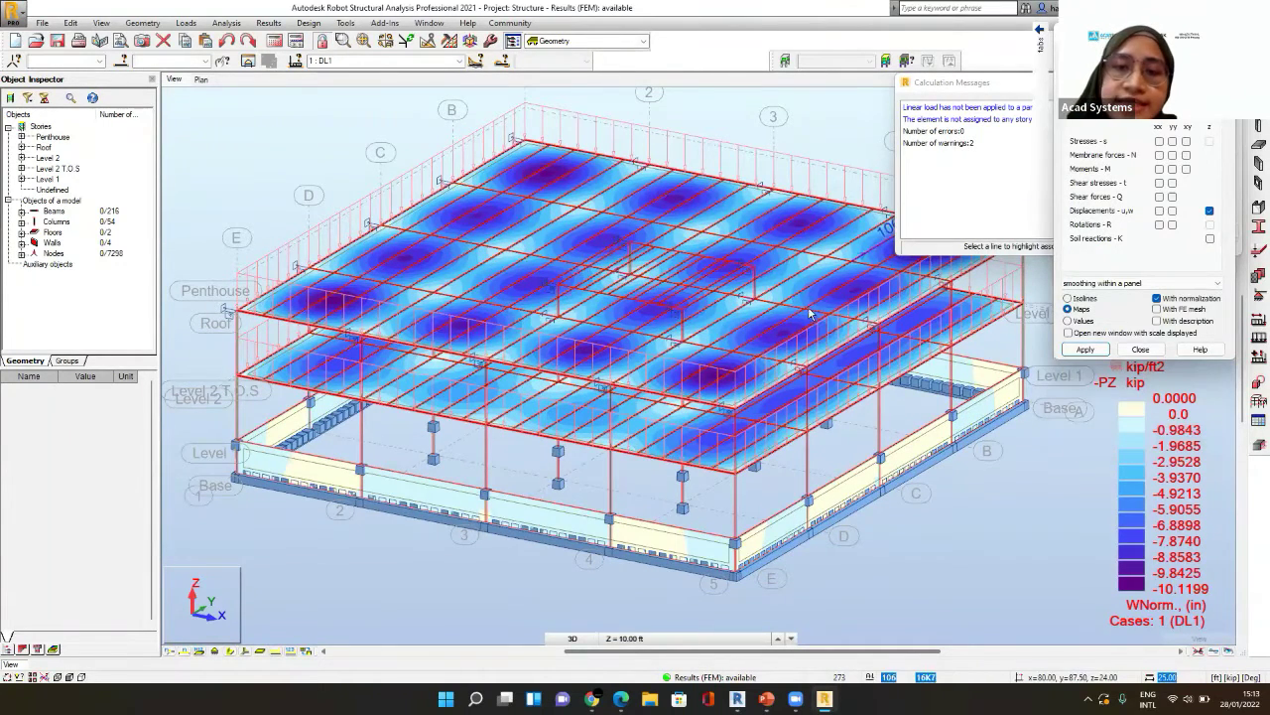
- Examine the z-displacement map for DL1 on the floor panels up close and over the whole building against its scale
{"action": "scroll", "coordinate": [816, 300], "scroll_direction": "down", "scroll_amount": 1}
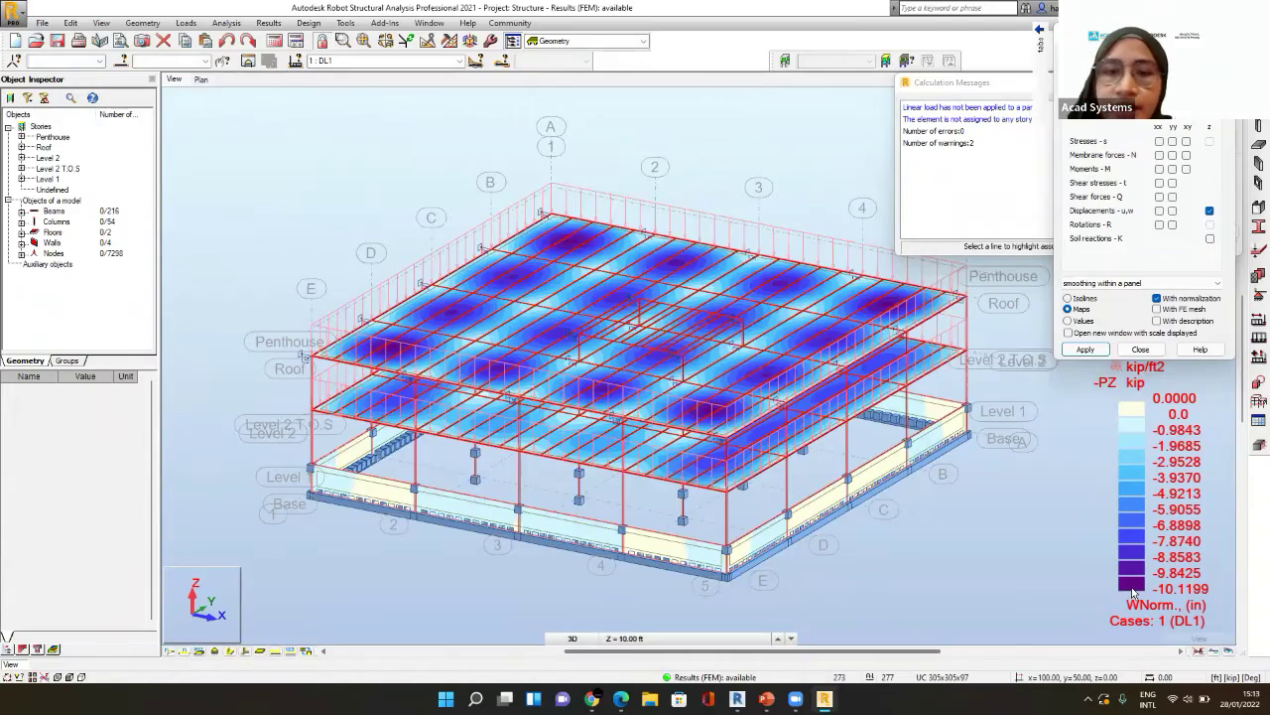
{"action": "scroll", "coordinate": [690, 420], "scroll_direction": "up", "scroll_amount": 1}
{"action": "scroll", "coordinate": [728, 406], "scroll_direction": "up", "scroll_amount": 1}
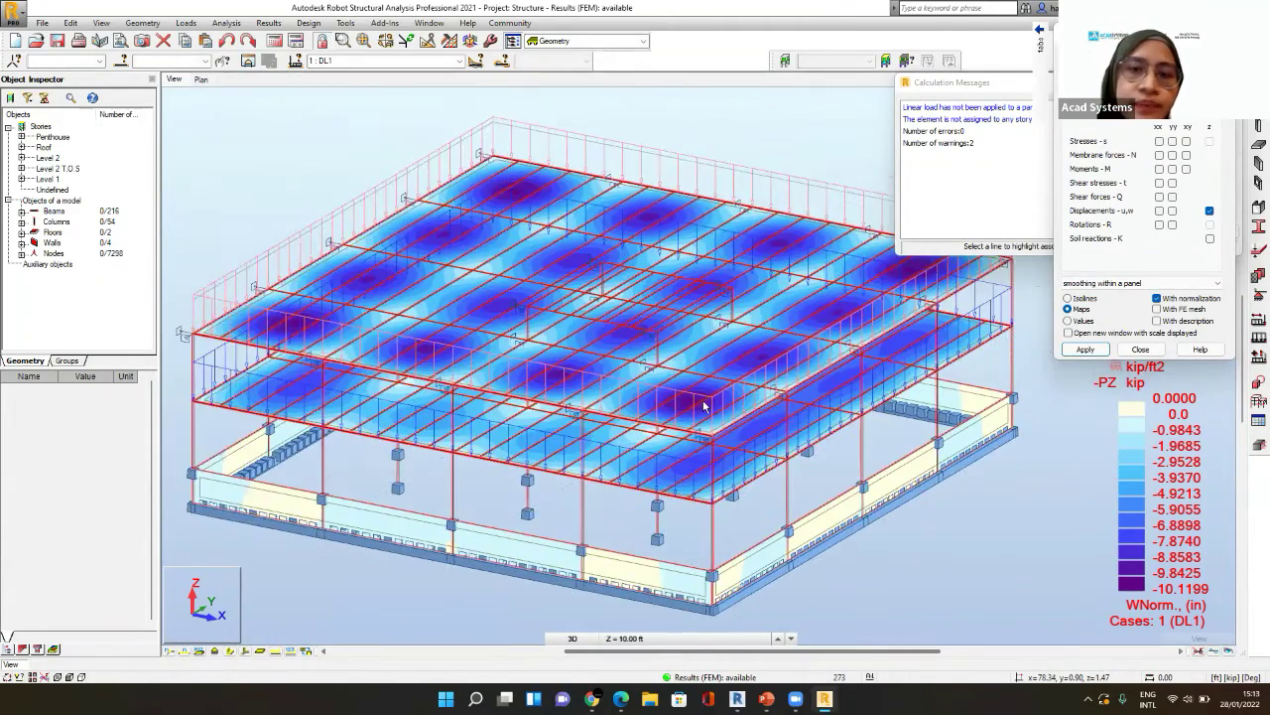
{"action": "scroll", "coordinate": [683, 401], "scroll_direction": "down", "scroll_amount": 1}
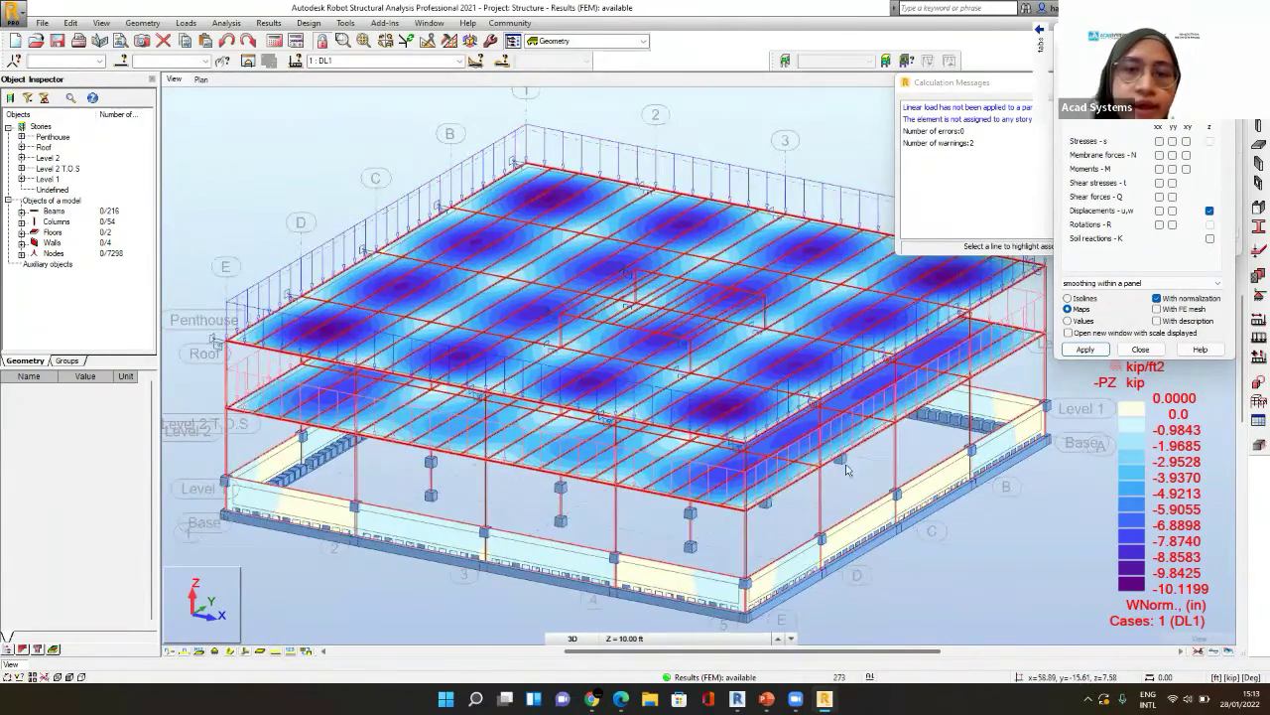
{"action": "scroll", "coordinate": [683, 401], "scroll_direction": "down", "scroll_amount": 1}
{"action": "middle_click_drag", "start_coordinate": [1080, 539], "coordinate": [1123, 585]}
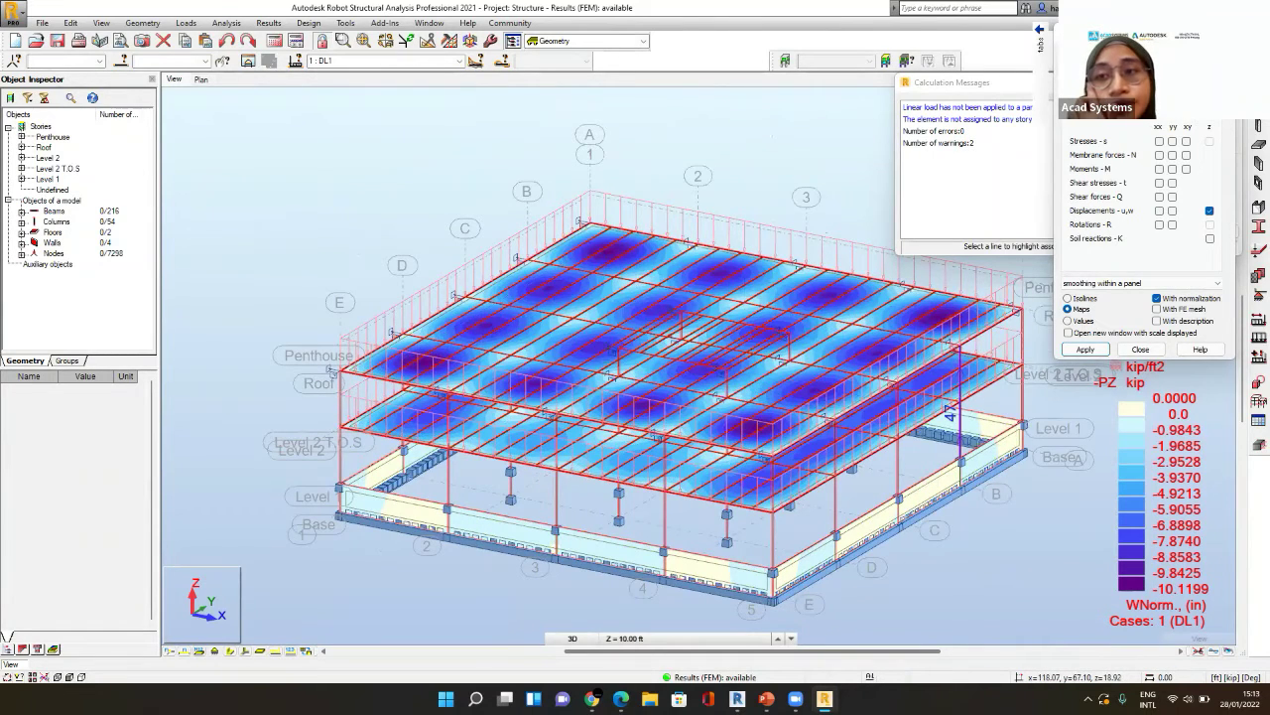
- Replace the z-displacement map on the panels with the xy moments map for load case DL1 and close the map settings
{"action": "left_click", "coordinate": [1132, 124]}
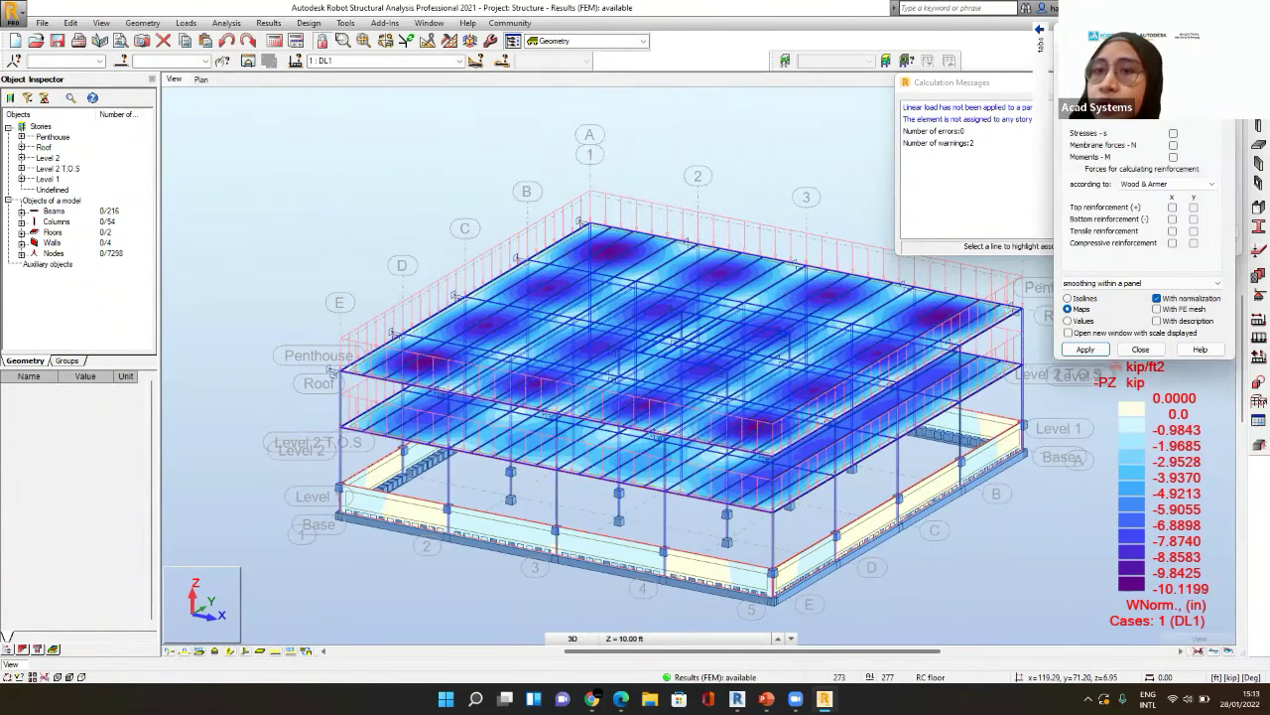
{"action": "left_click", "coordinate": [1082, 124]}
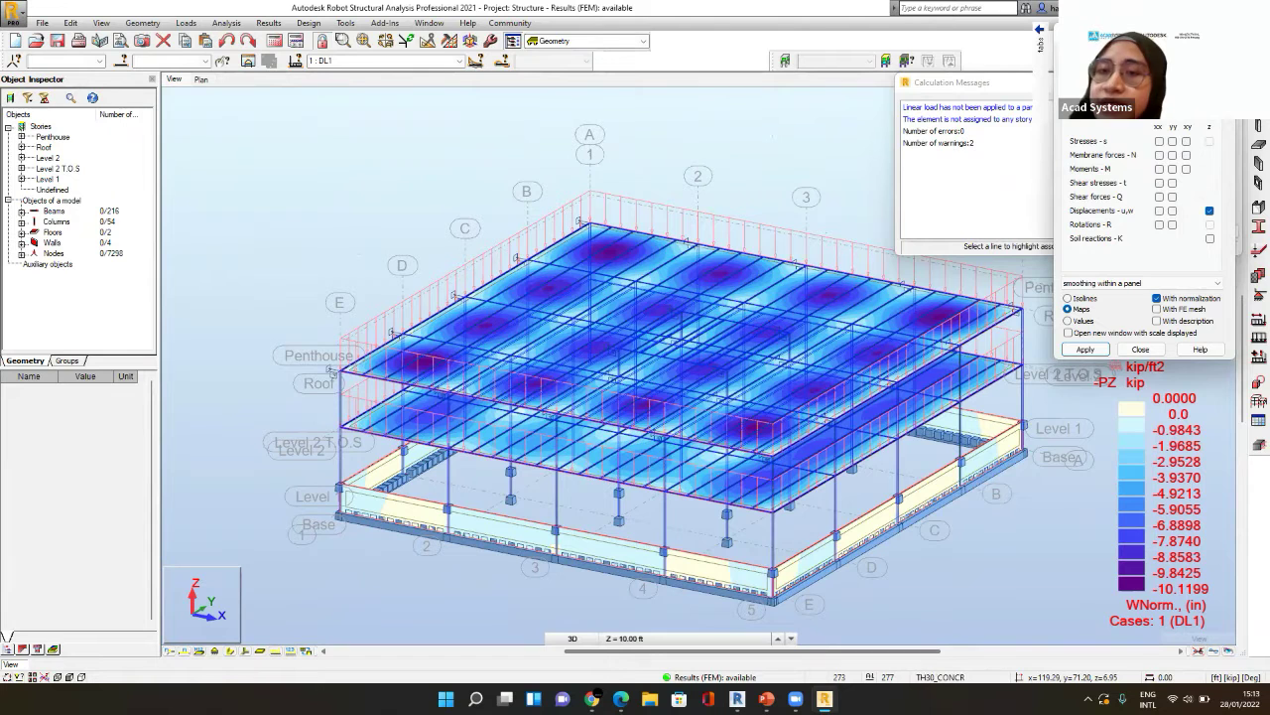
{"action": "left_click", "coordinate": [1209, 211]}
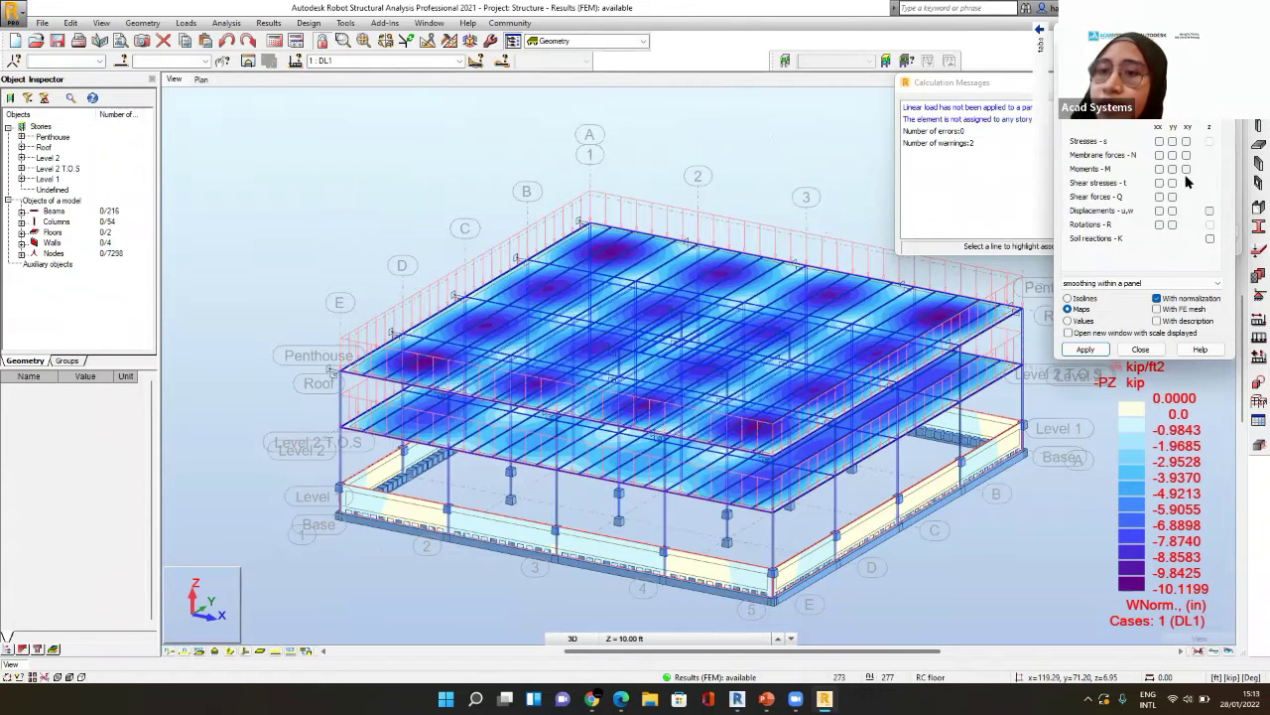
{"action": "left_click", "coordinate": [1186, 169]}
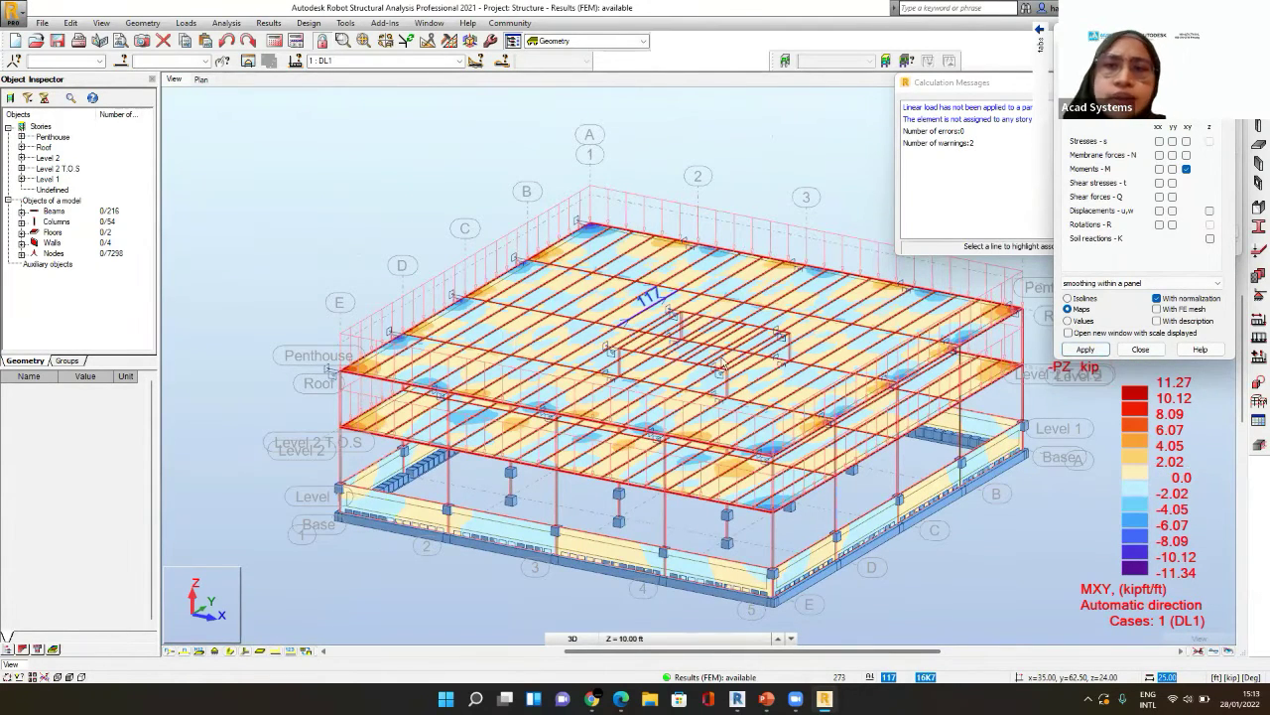
{"action": "left_click", "coordinate": [1124, 349]}
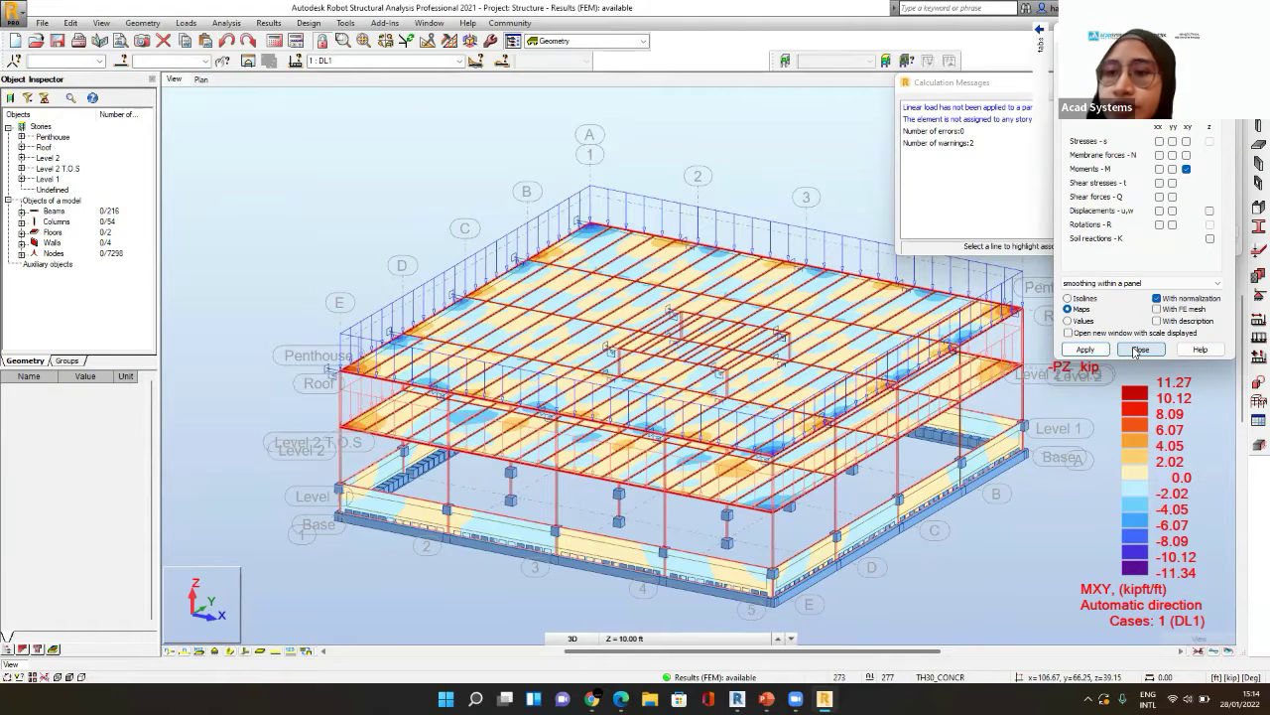
{"action": "left_click", "coordinate": [1139, 349]}
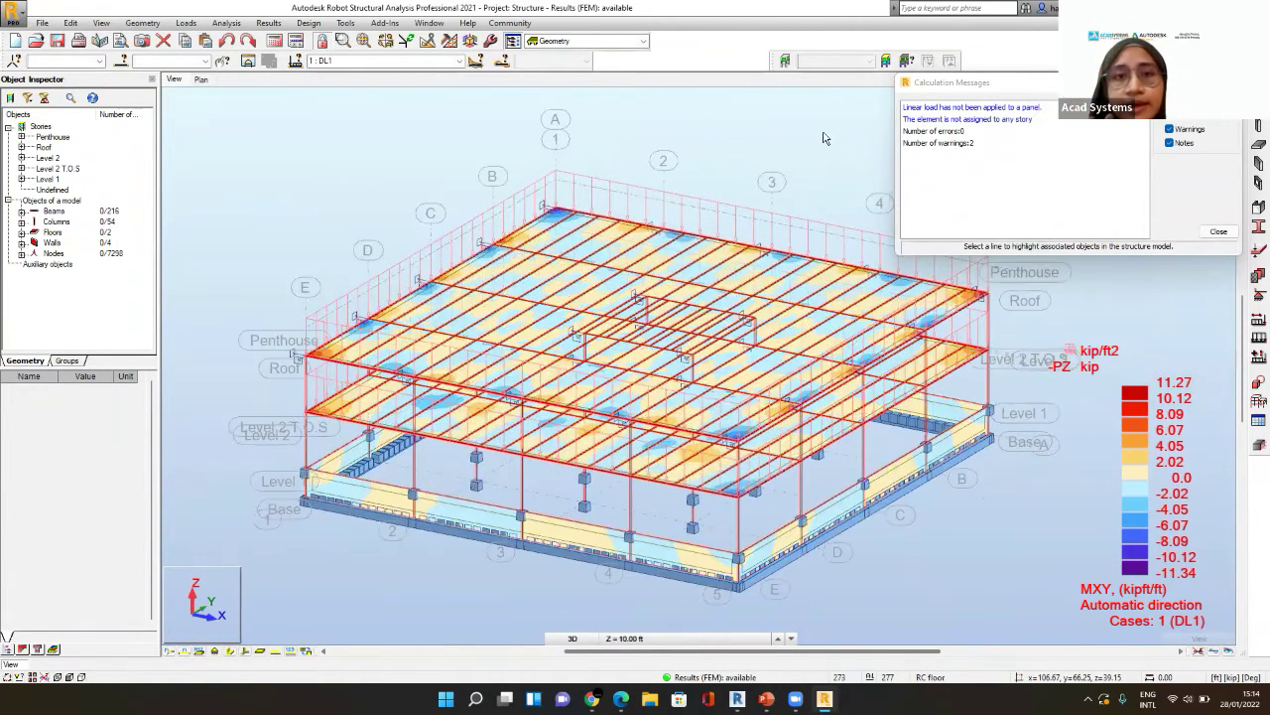
- Rerun the structural calculations for the model
{"action": "key", "text": "Escape"}
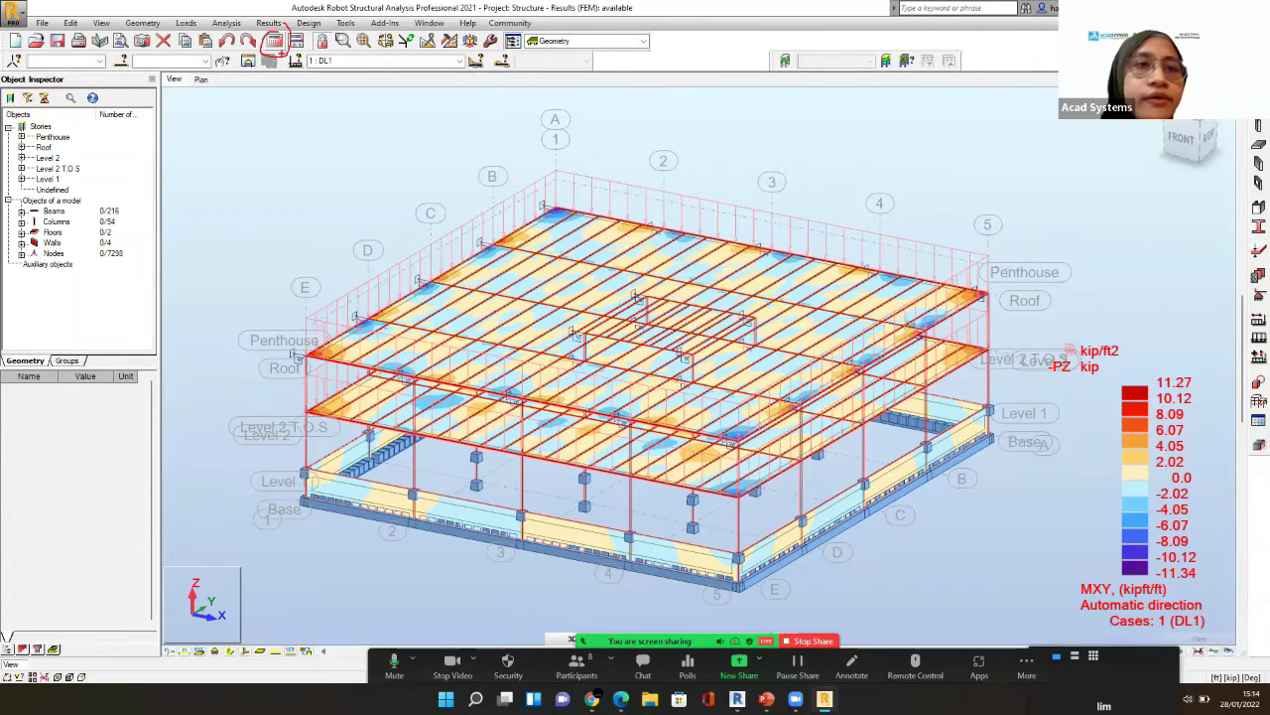
{"action": "left_click", "coordinate": [275, 42]}
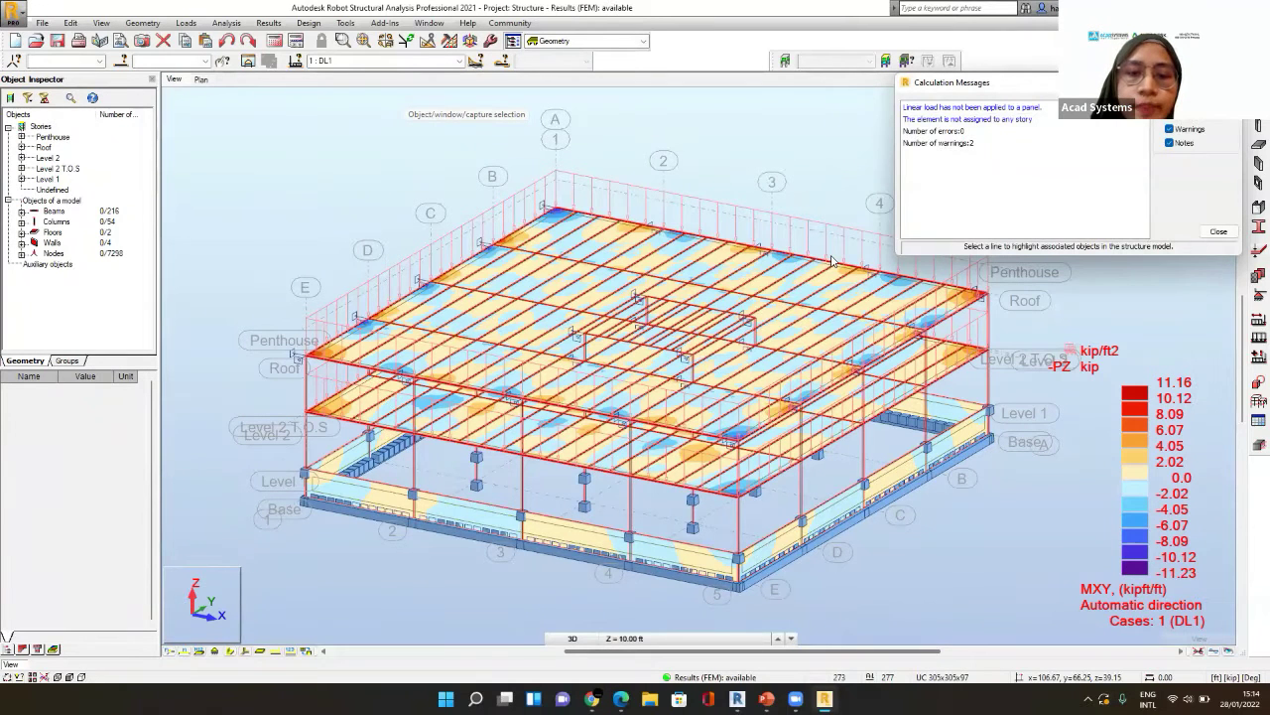
{"action": "right_click", "coordinate": [602, 541]}
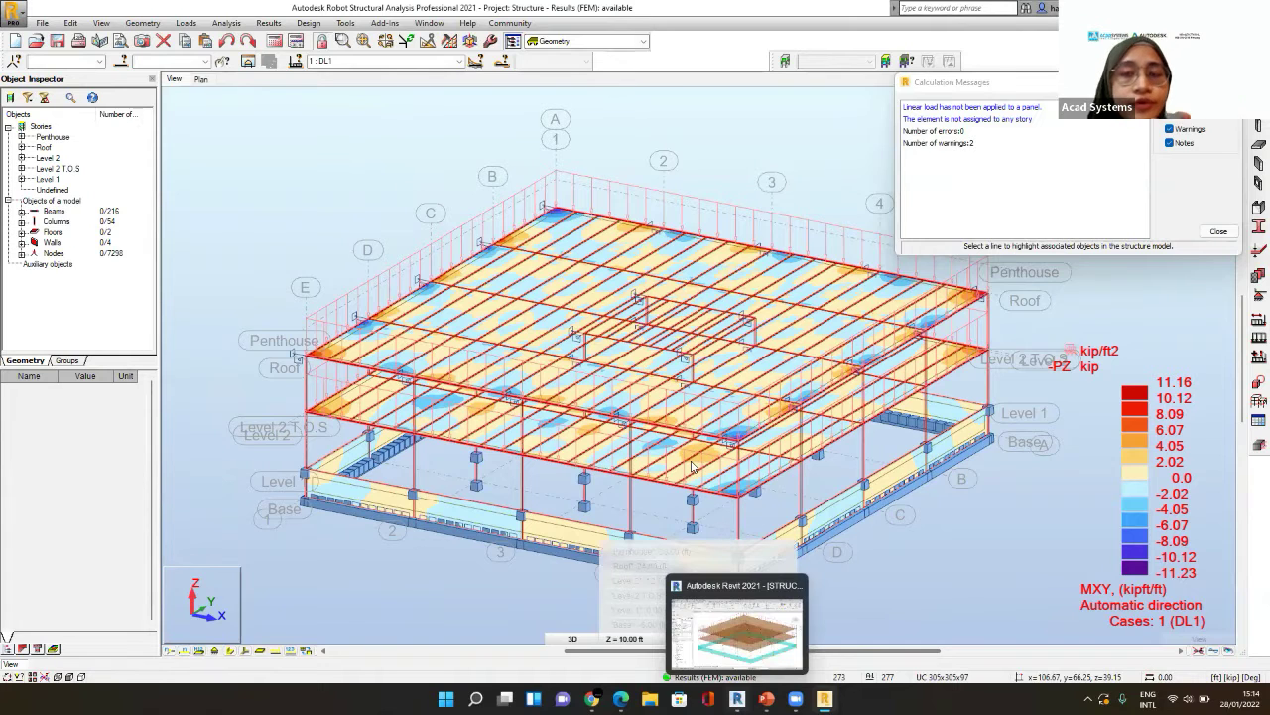
- Switch to Revit and update the model and results from Robot through direct integration, with the Model1 analysis and required reinforcement results packages
{"action": "key", "text": "alt+Tab"}
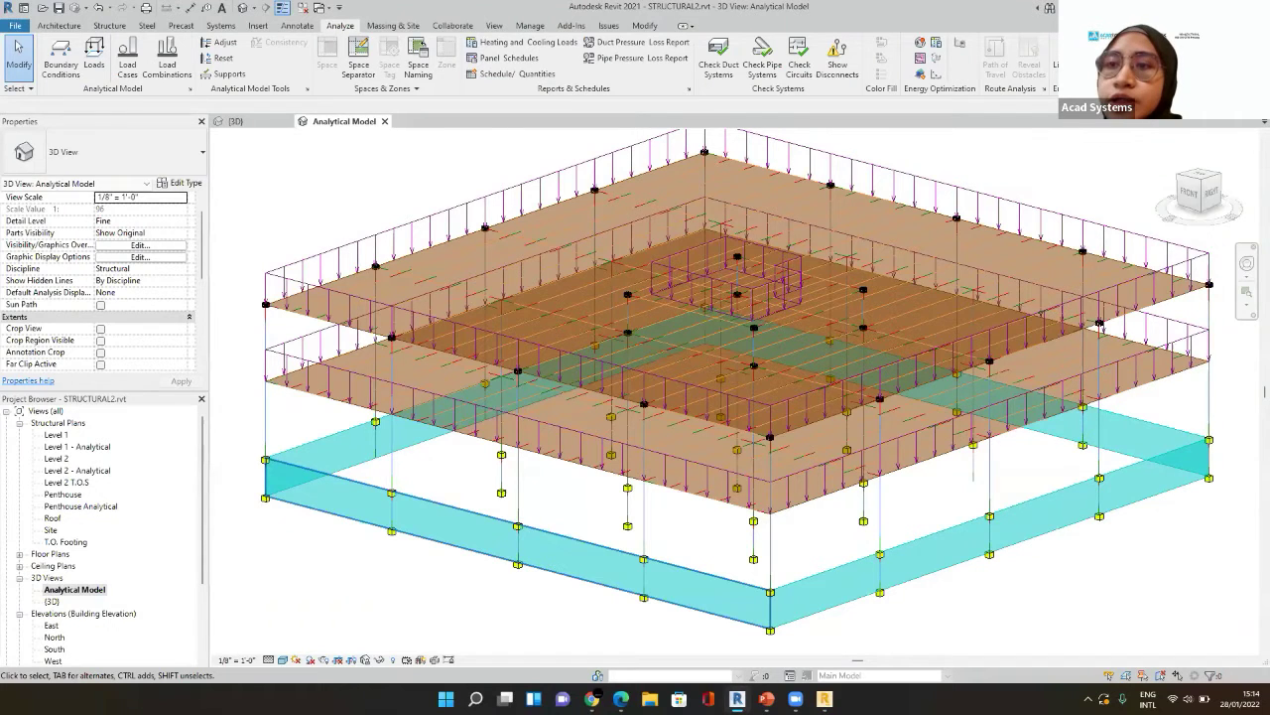
{"action": "scroll", "coordinate": [685, 454], "scroll_direction": "down", "scroll_amount": 1}
{"action": "middle_click_drag", "start_coordinate": [685, 455], "coordinate": [683, 468]}
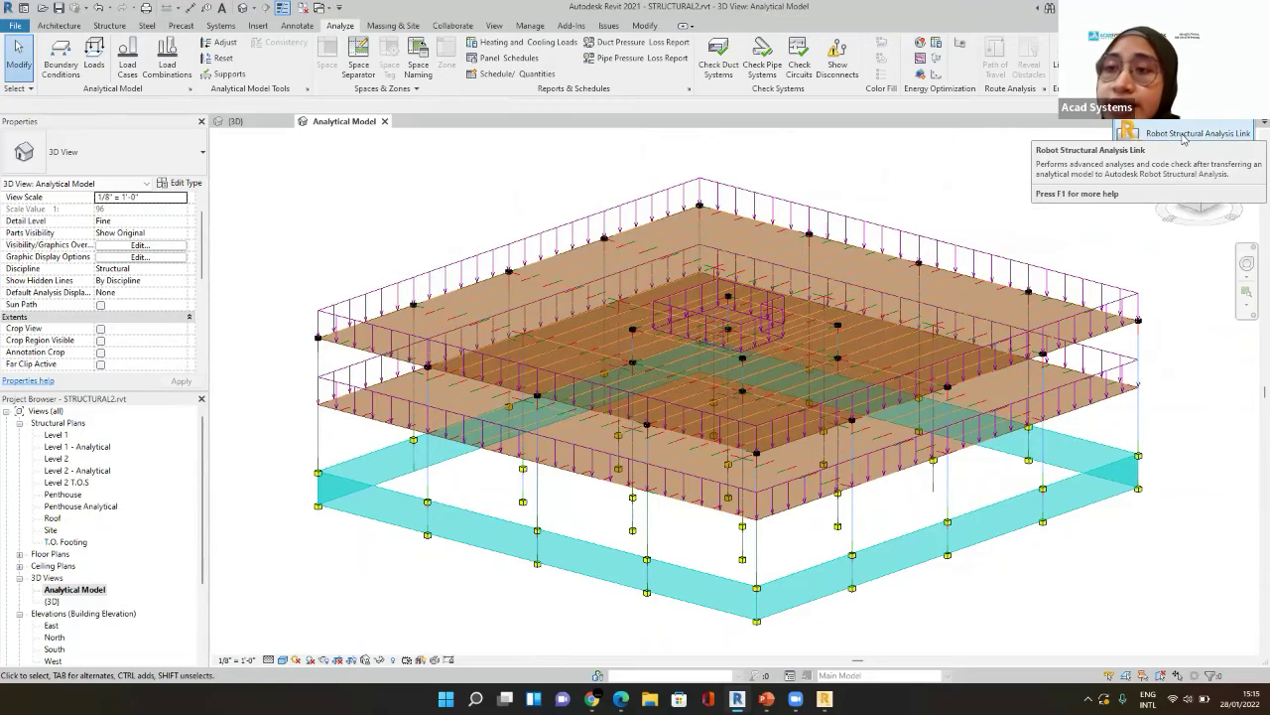
{"action": "left_click", "coordinate": [1183, 136]}
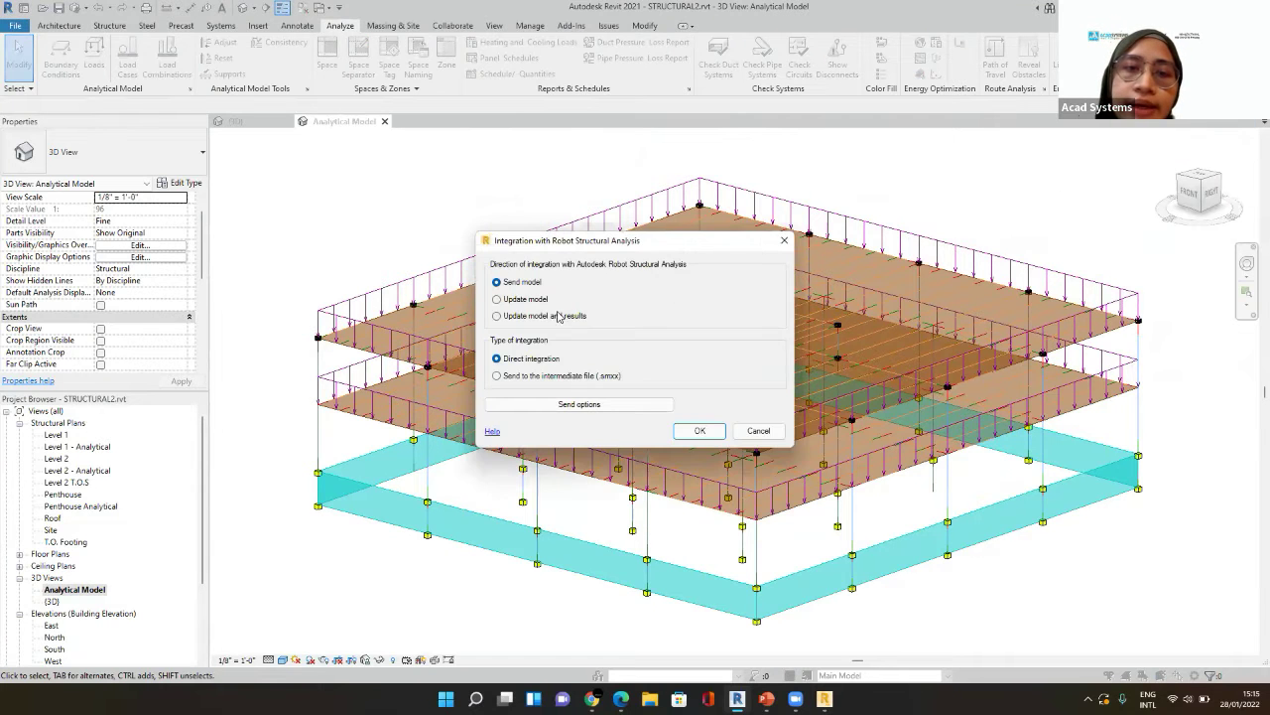
{"action": "left_click", "coordinate": [552, 317]}
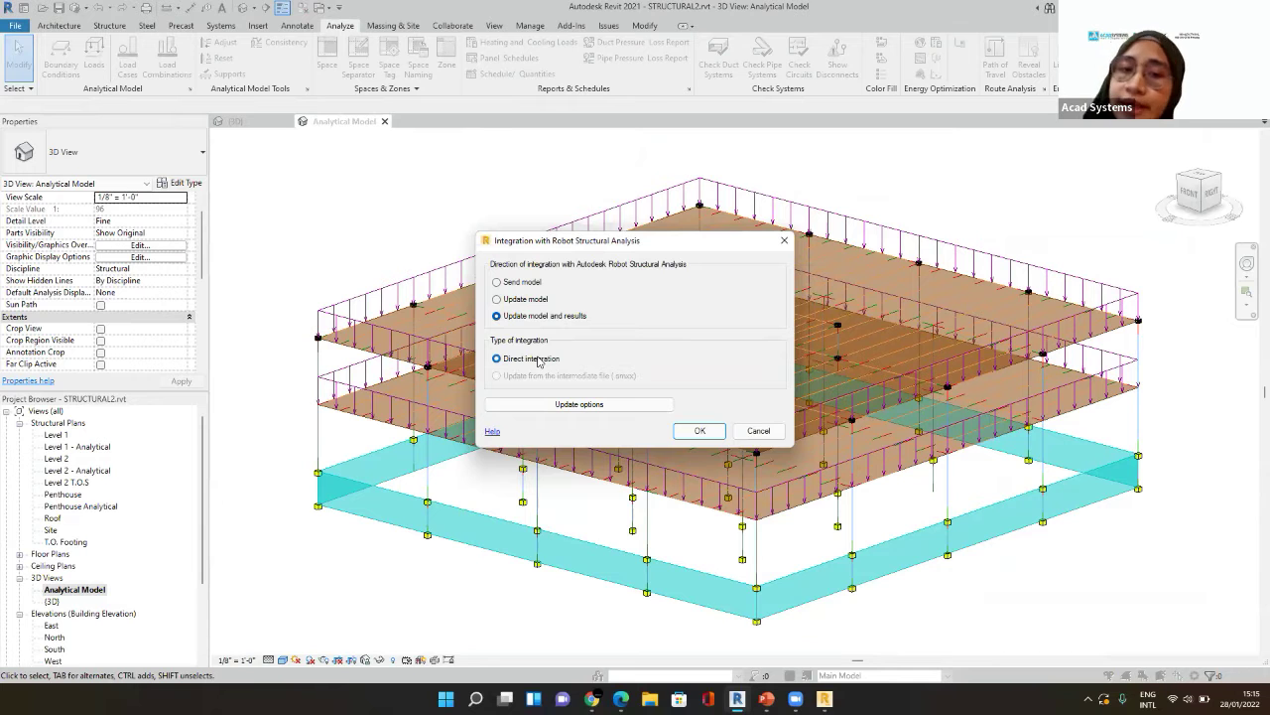
{"action": "left_click", "coordinate": [698, 430]}
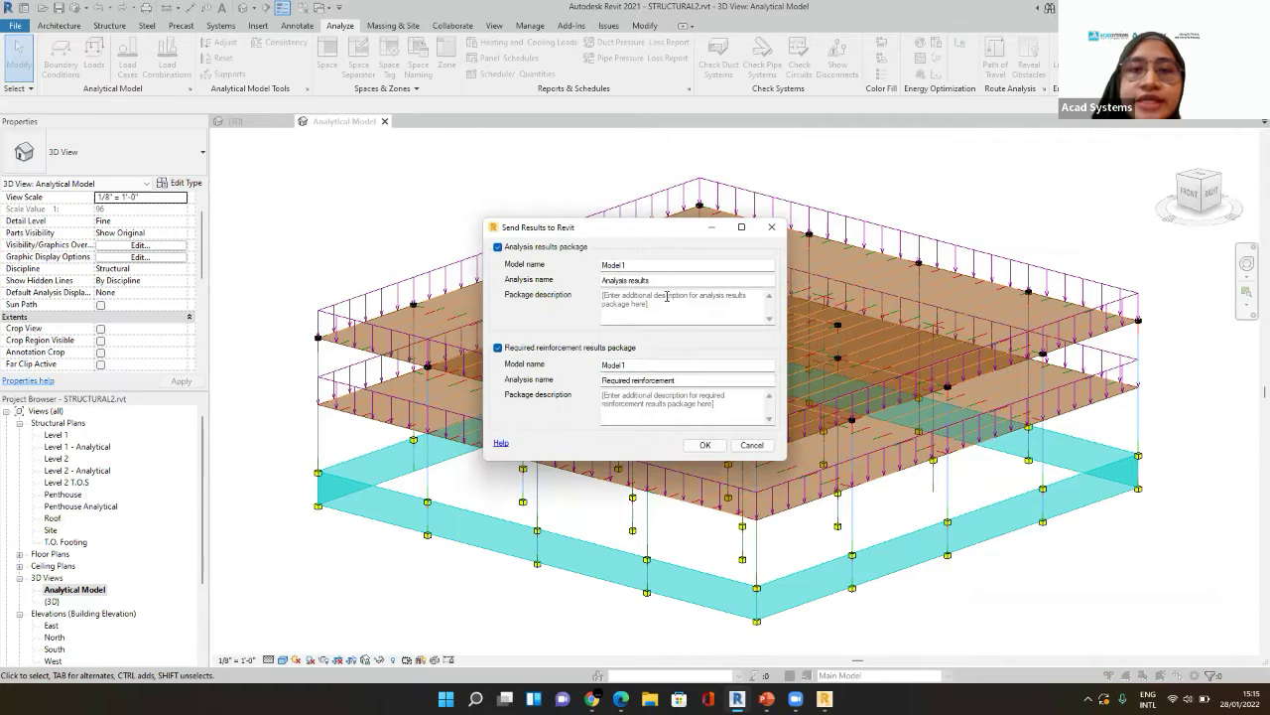
{"action": "left_click", "coordinate": [666, 264]}
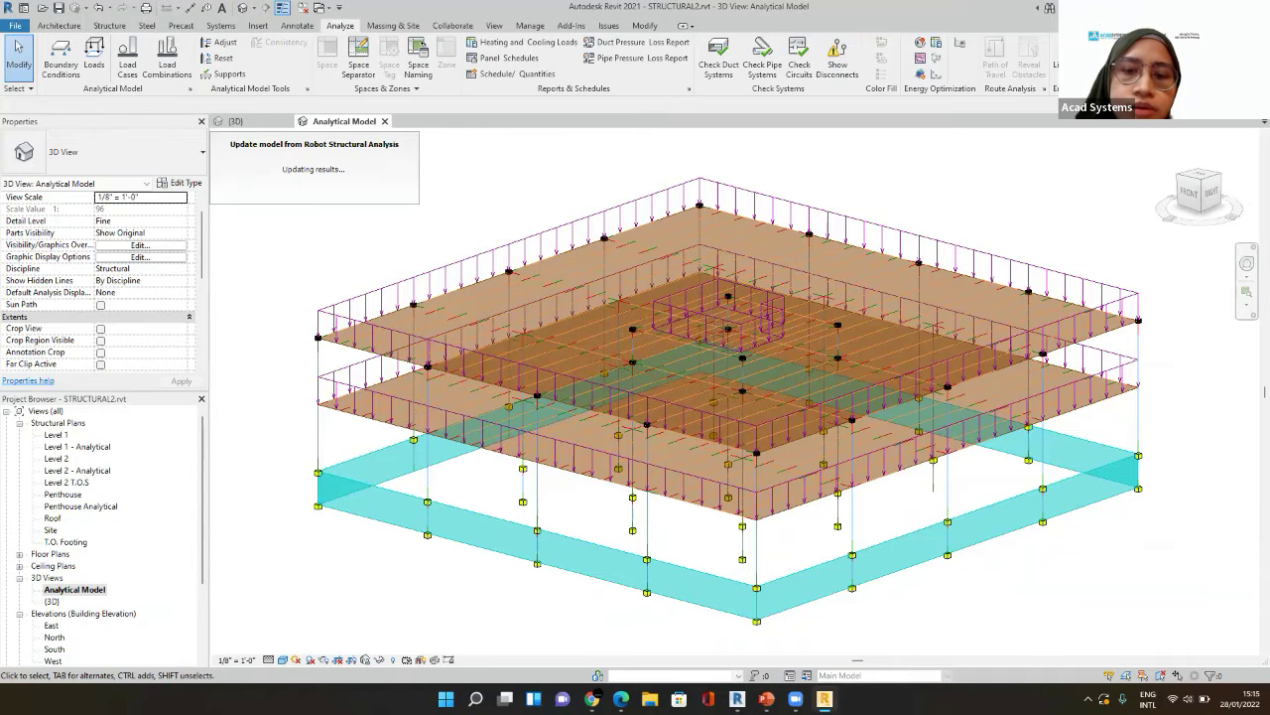
{"action": "key", "text": "alt+Tab"}
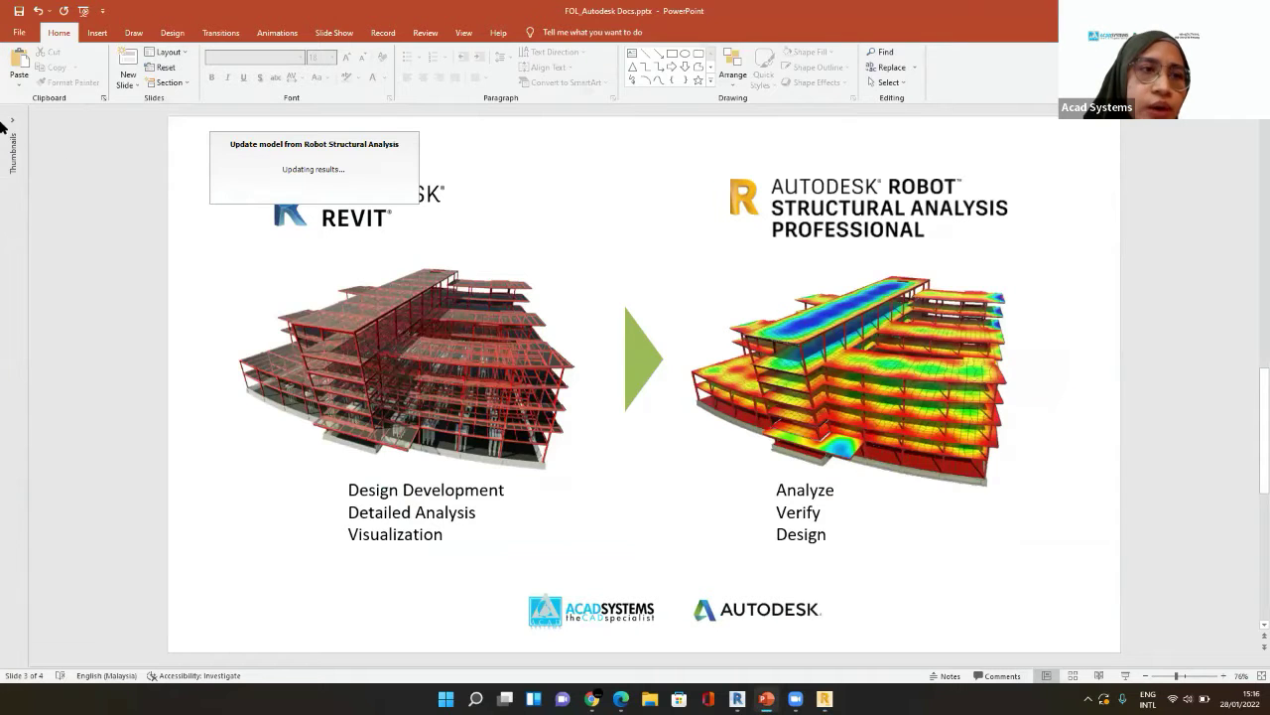
{"action": "left_click_drag", "start_coordinate": [15, 125], "coordinate": [111, 212]}
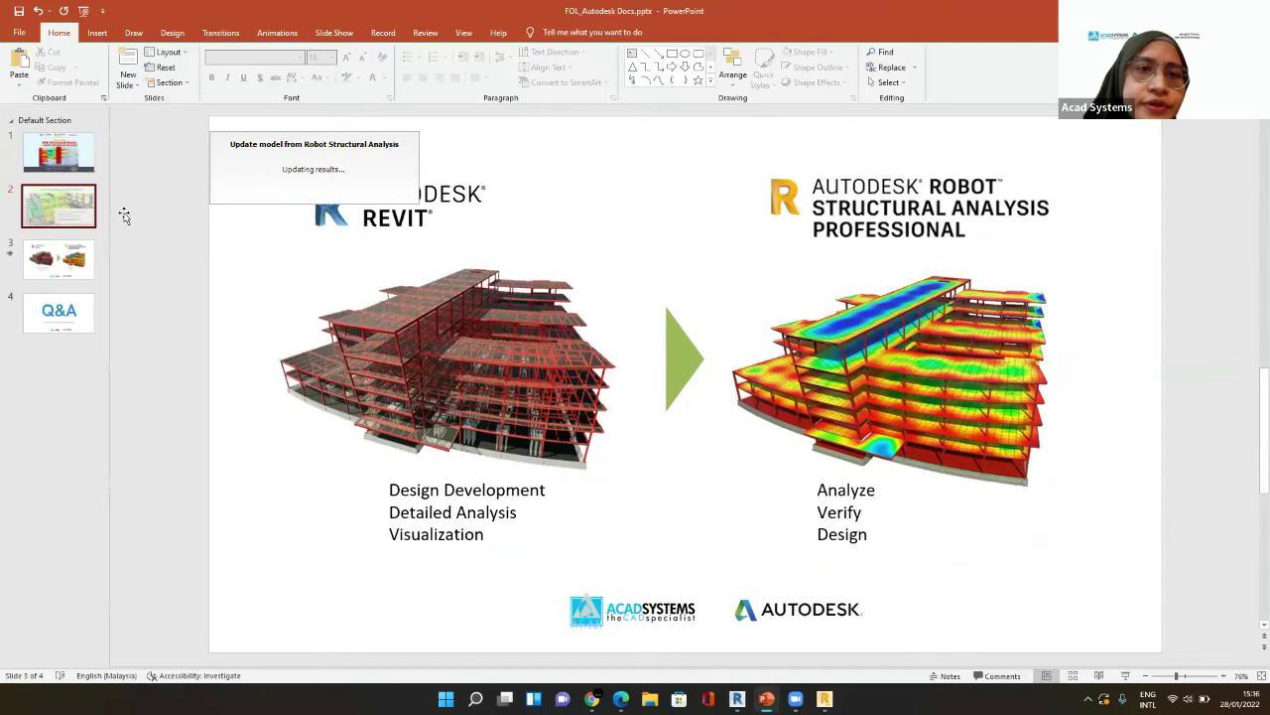
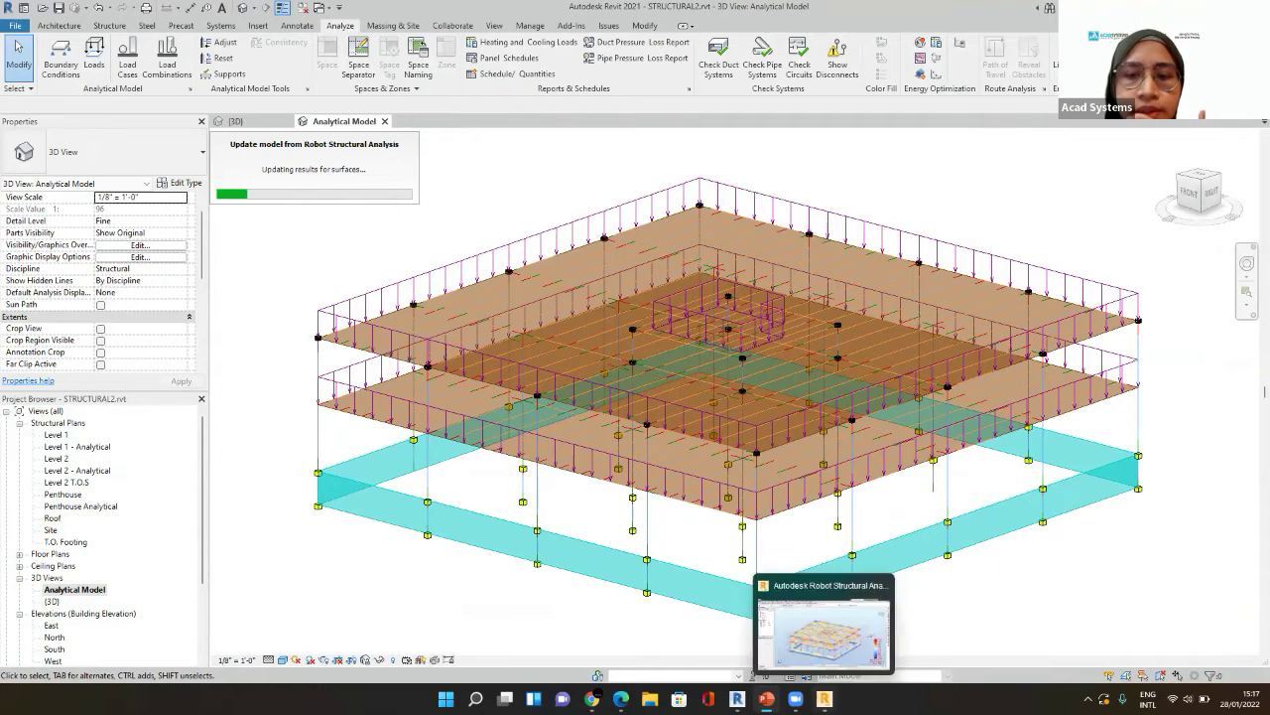
{"action": "left_click", "coordinate": [824, 698]}
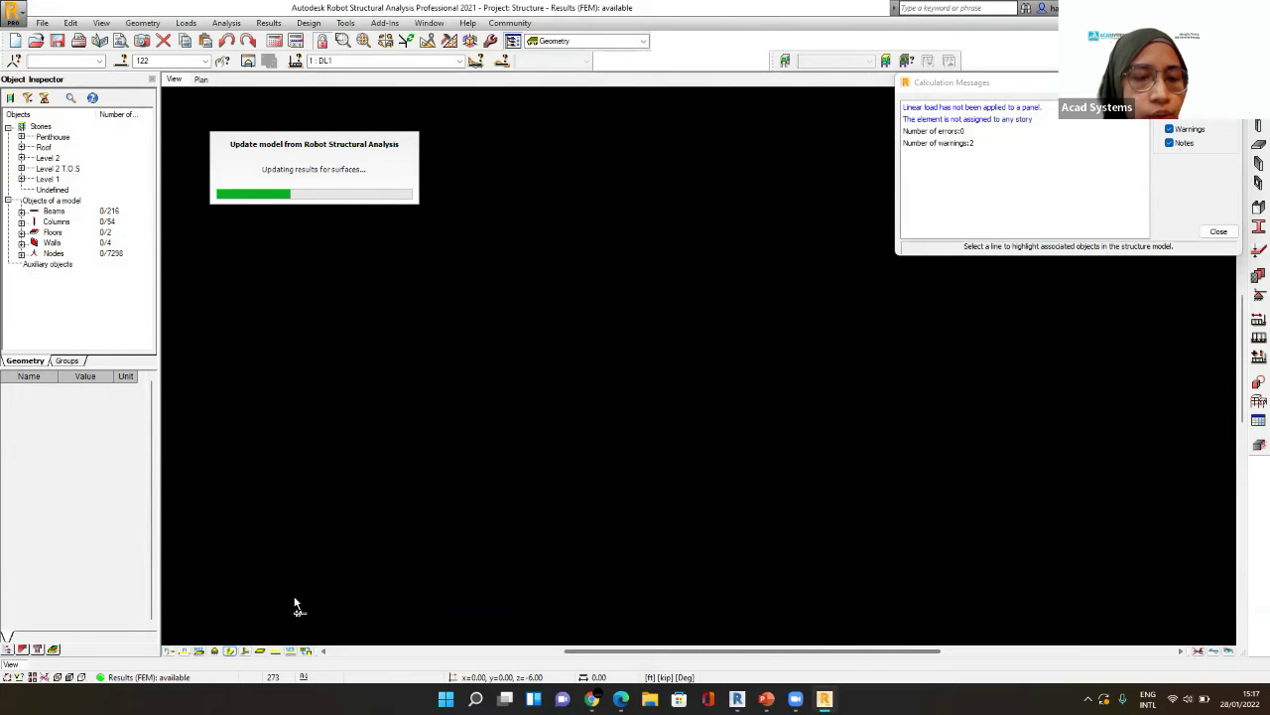
{"action": "mouse_move", "coordinate": [292, 628]}
{"action": "left_mouse_down"}
{"action": "mouse_move", "coordinate": [173, 635]}
{"action": "mouse_move", "coordinate": [155, 655]}
{"action": "mouse_move", "coordinate": [182, 675]}
{"action": "mouse_move", "coordinate": [243, 683]}
{"action": "mouse_move", "coordinate": [305, 631]}
{"action": "left_mouse_up"}
{"action": "left_click_drag", "start_coordinate": [359, 599], "coordinate": [296, 640]}
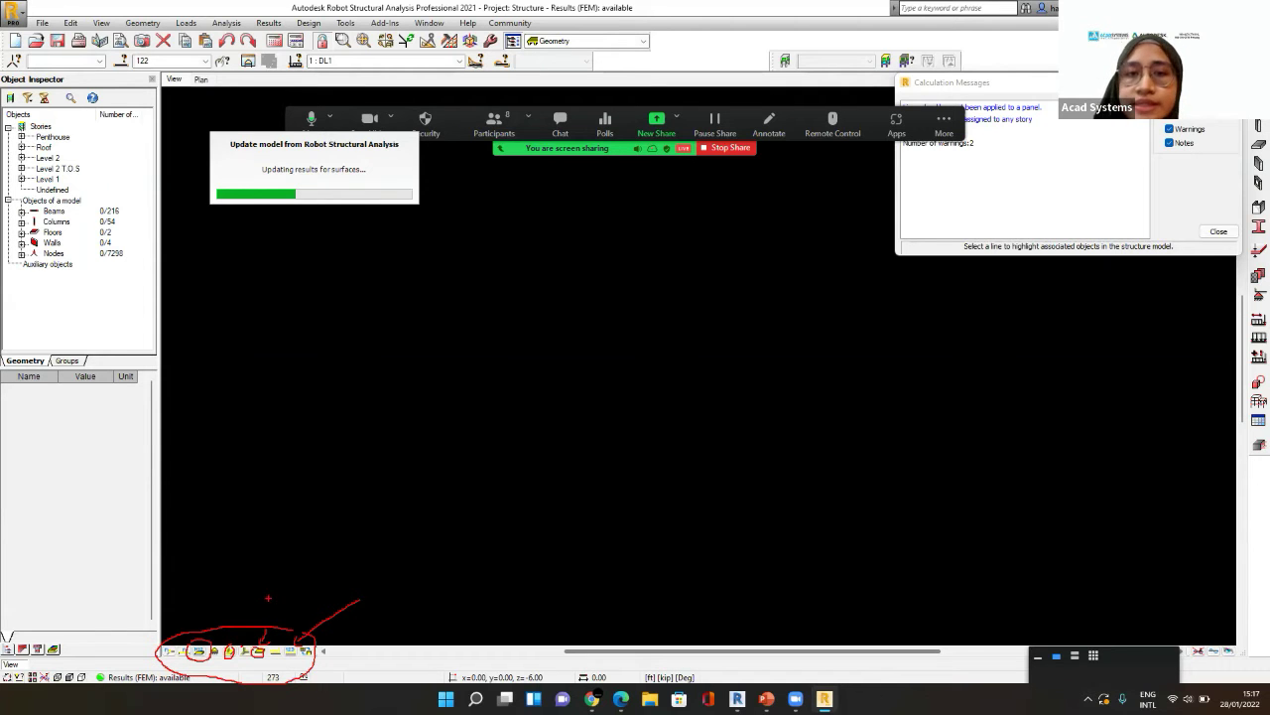
{"action": "left_click_drag", "start_coordinate": [407, 460], "coordinate": [396, 512]}
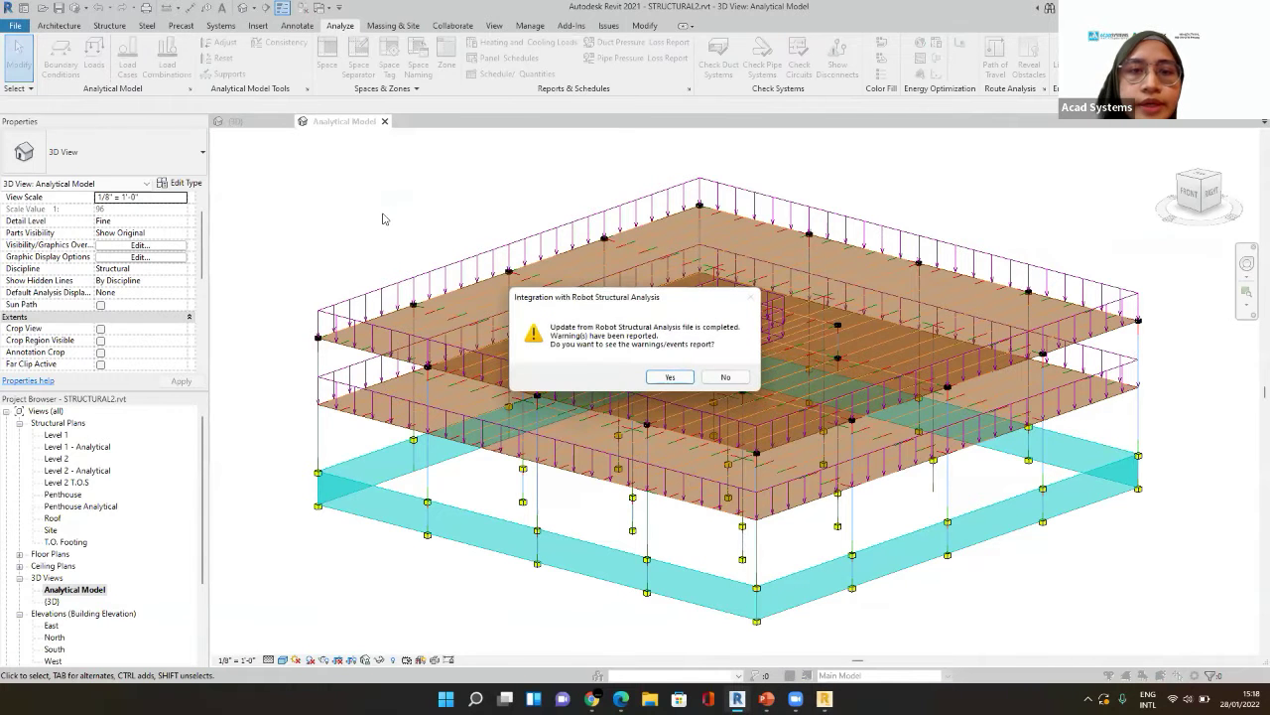
- Review the warnings in the Robot integration update report, including the one about results packages, and close the report
{"action": "left_click", "coordinate": [671, 378]}
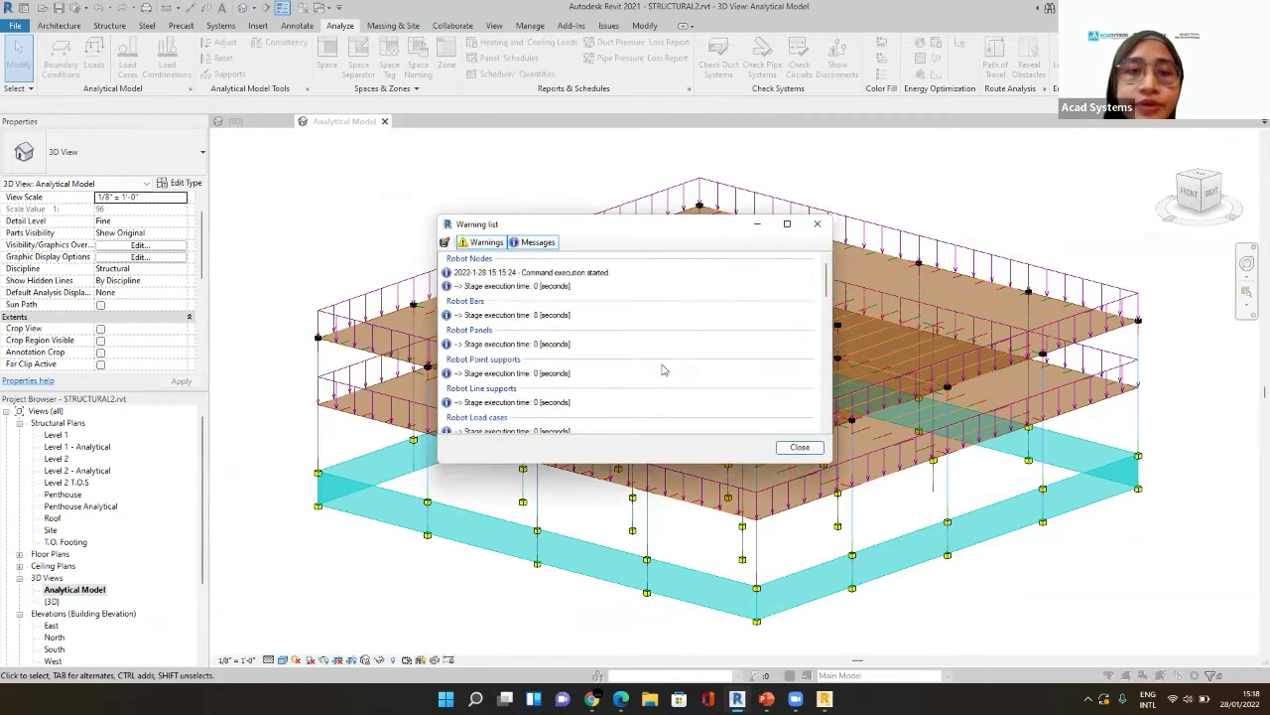
{"action": "left_click", "coordinate": [499, 243]}
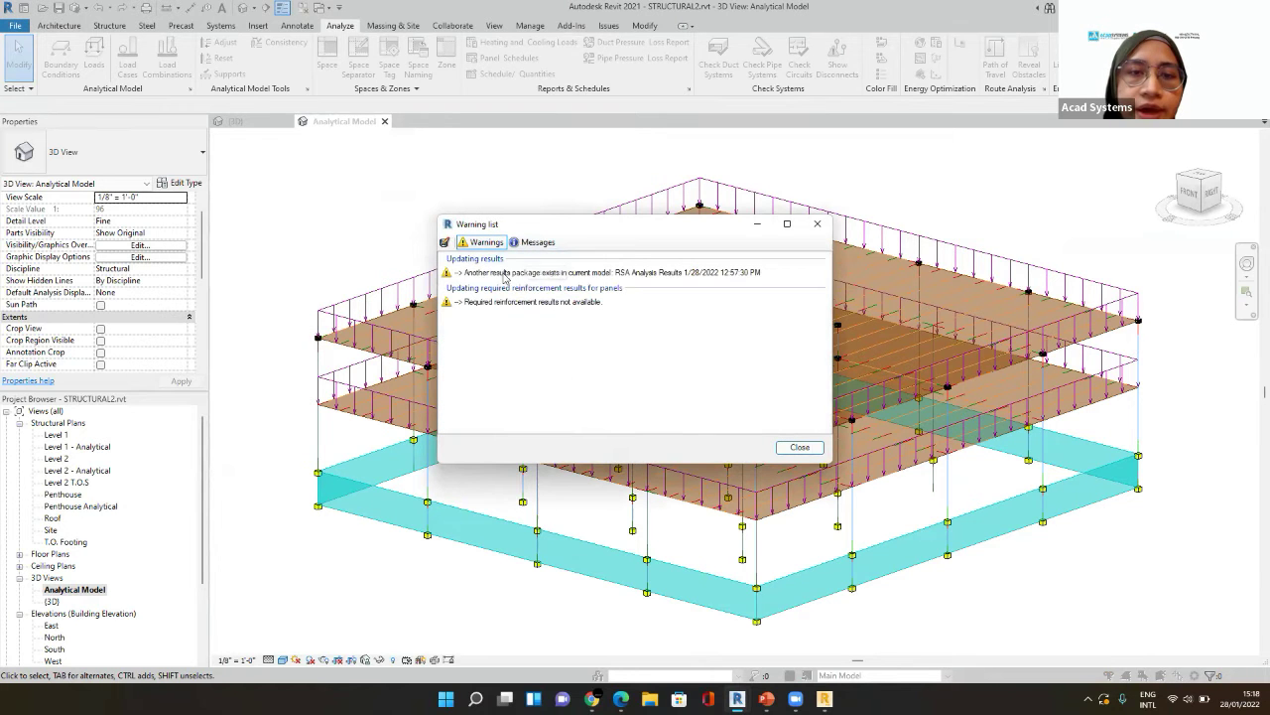
{"action": "left_click", "coordinate": [558, 274]}
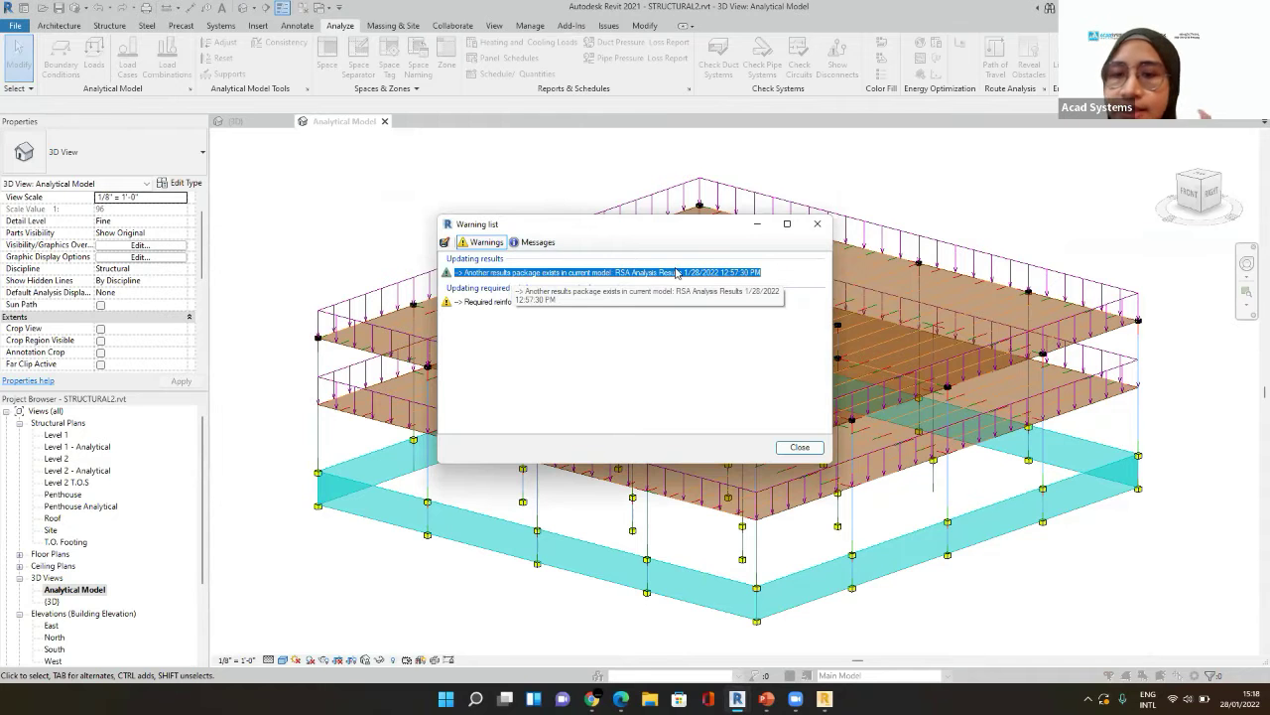
{"action": "left_click", "coordinate": [817, 223]}
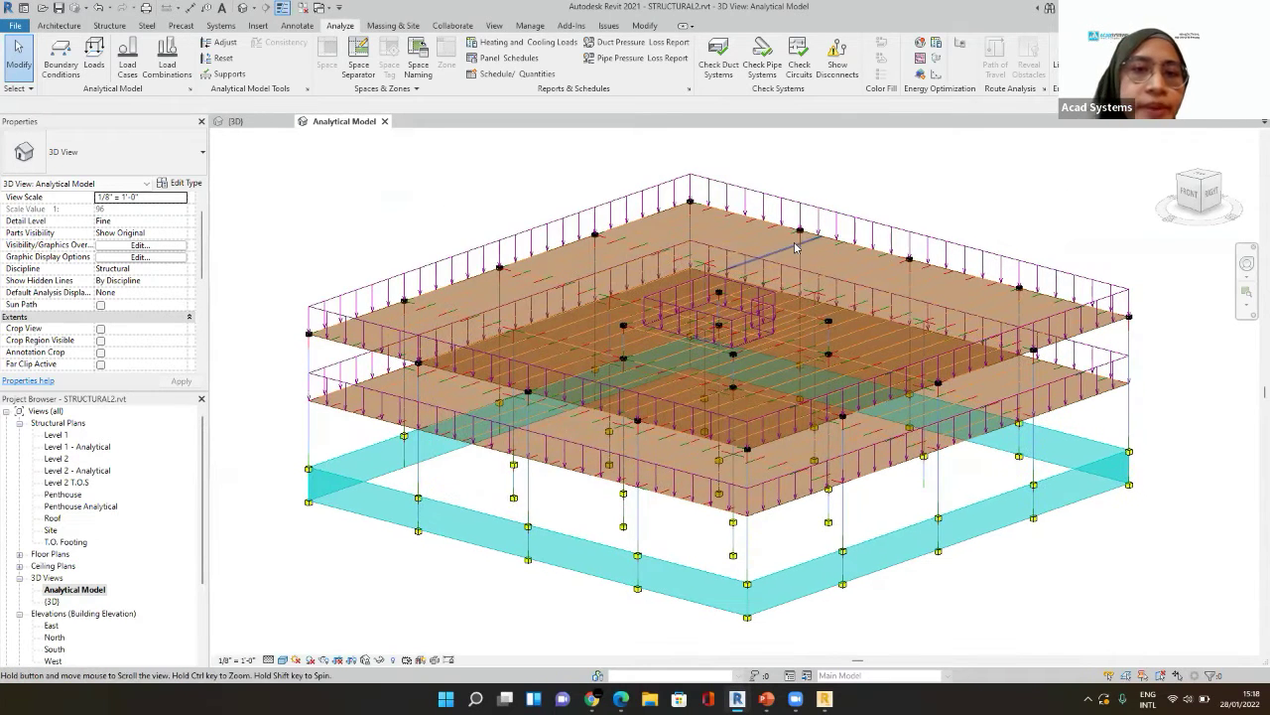
- Open the default {3D} view of the building and bring up the Results Manager for the project
{"action": "double_click", "coordinate": [51, 602]}
{"action": "middle_click_drag", "start_coordinate": [375, 476], "coordinate": [377, 522]}
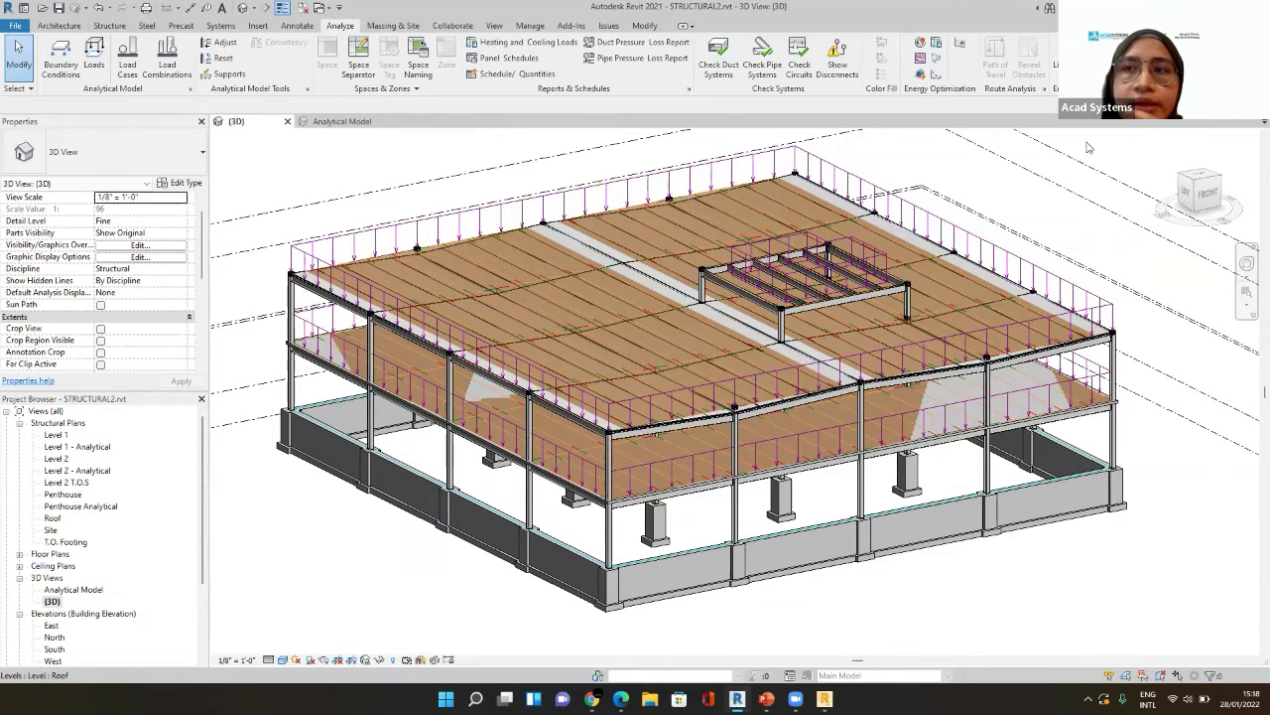
{"action": "left_click", "coordinate": [1067, 61]}
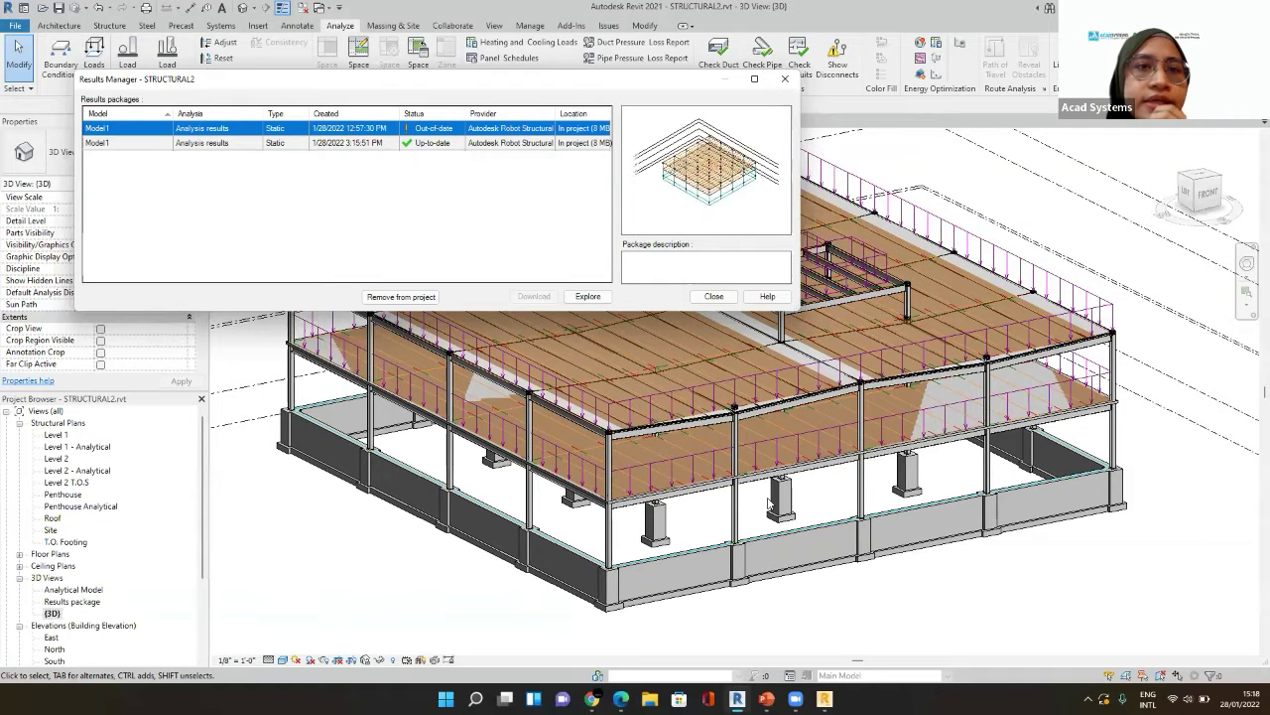
- Compare the two Model1 analysis results packages and explore the up-to-date one created 1/28/2022 3:15:51 PM
{"action": "left_click", "coordinate": [332, 143]}
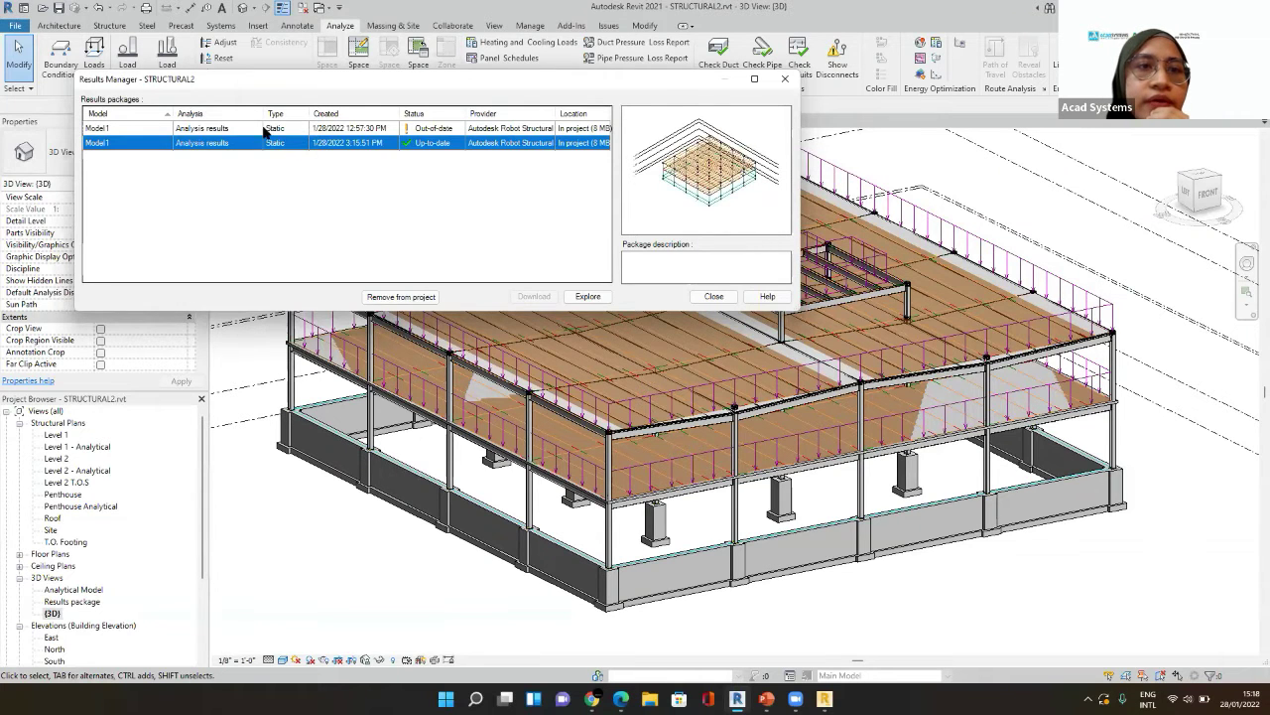
{"action": "left_click", "coordinate": [127, 130]}
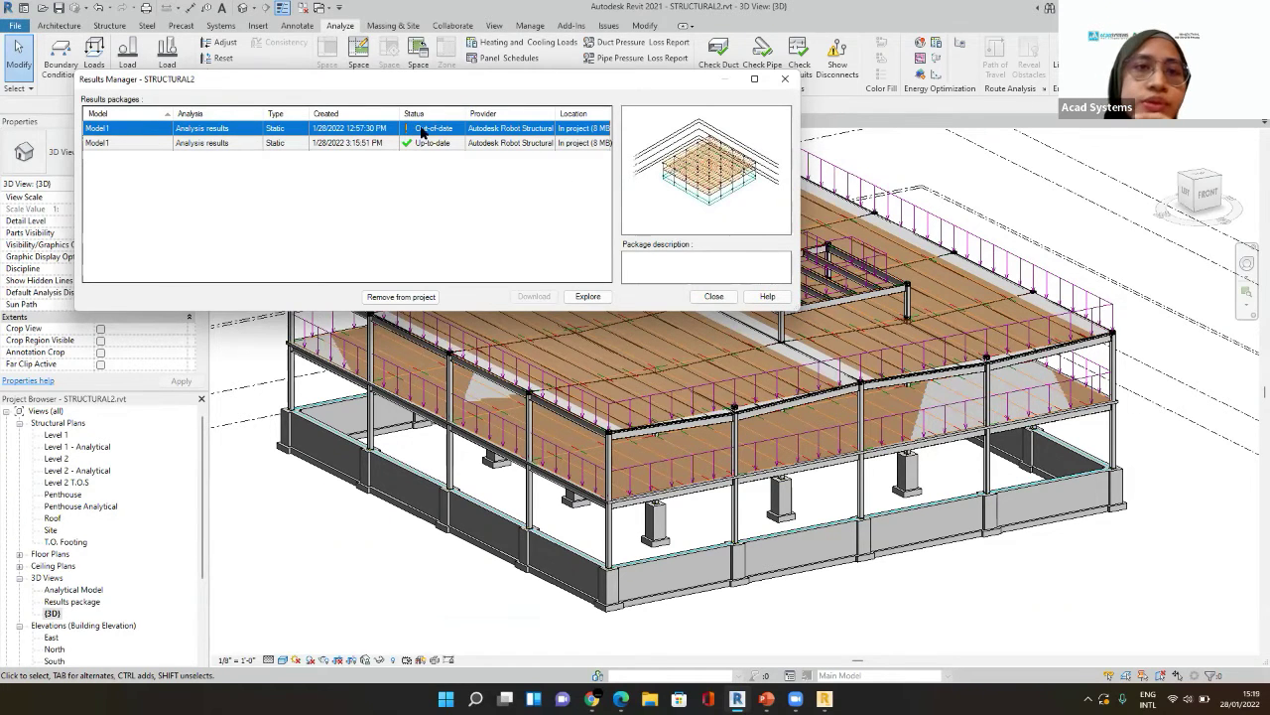
{"action": "left_click", "coordinate": [154, 143]}
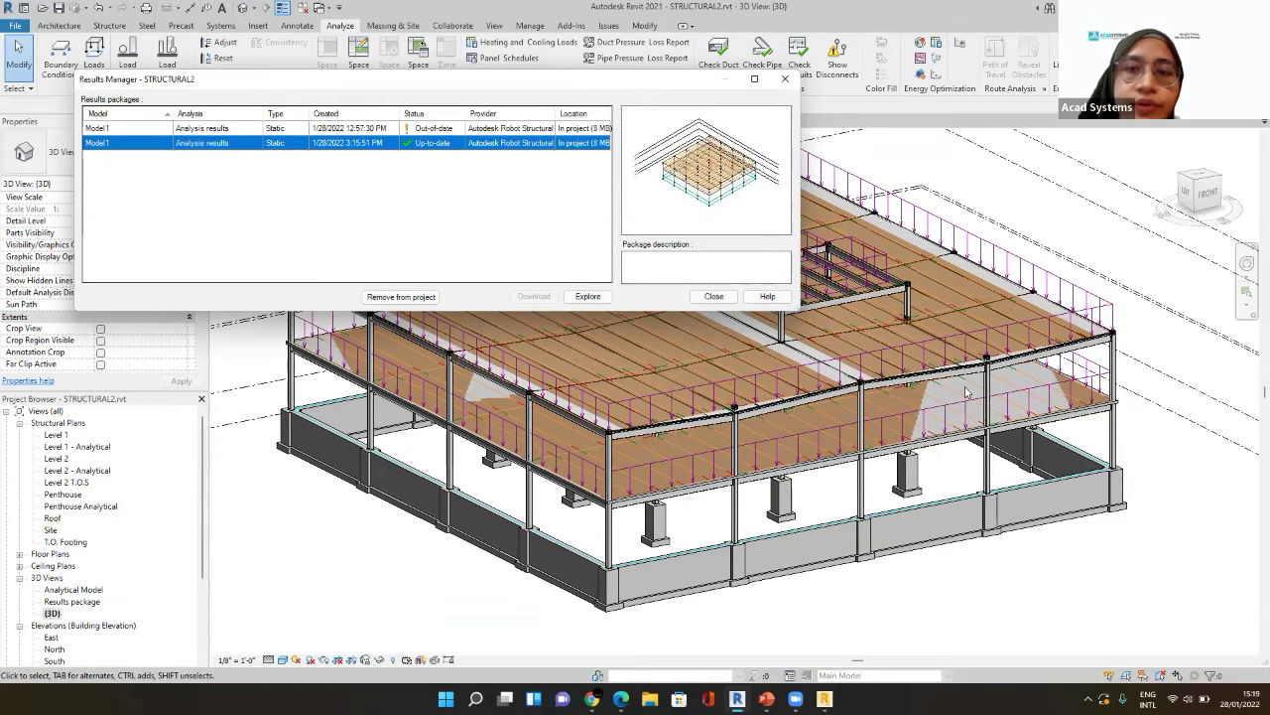
{"action": "left_click", "coordinate": [593, 297]}
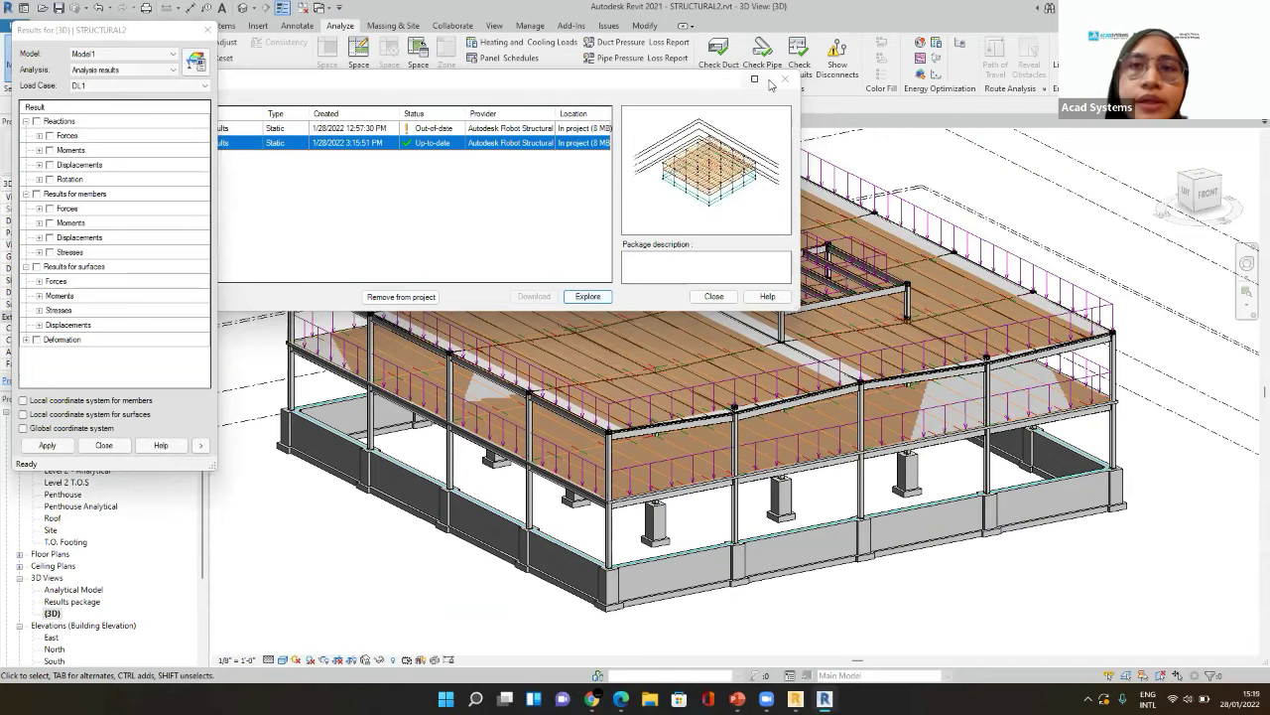
- Close the Results Manager, display the deformation results for load case DL1 and examine the floors' deformed shape from a low angle
{"action": "left_click", "coordinate": [784, 82]}
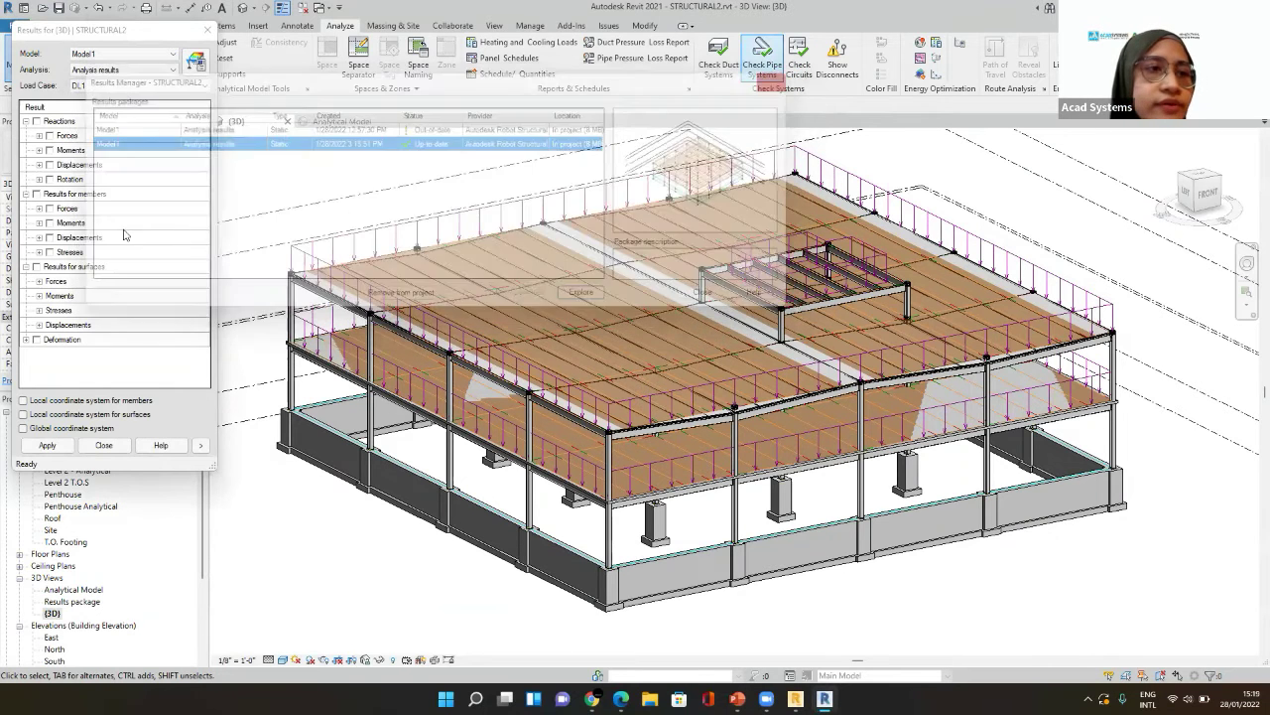
{"action": "left_click", "coordinate": [36, 340]}
{"action": "left_click", "coordinate": [63, 444]}
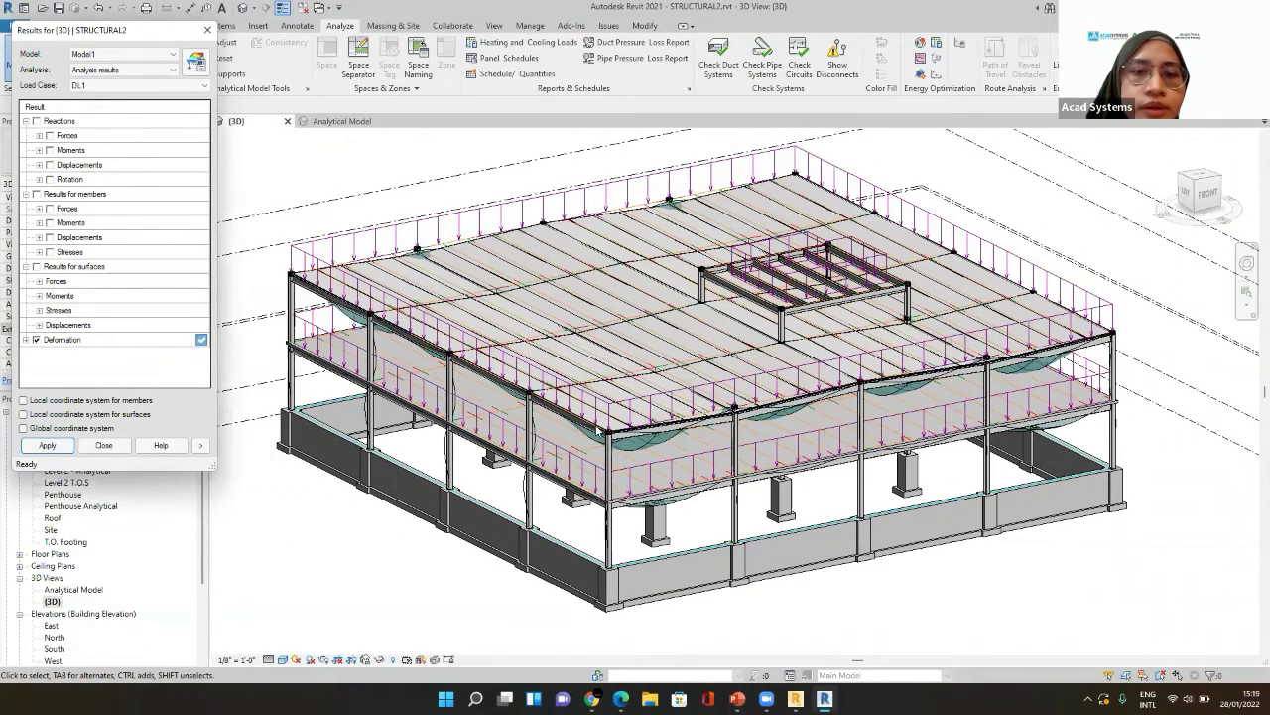
{"action": "scroll", "coordinate": [596, 412], "scroll_direction": "up", "scroll_amount": 5}
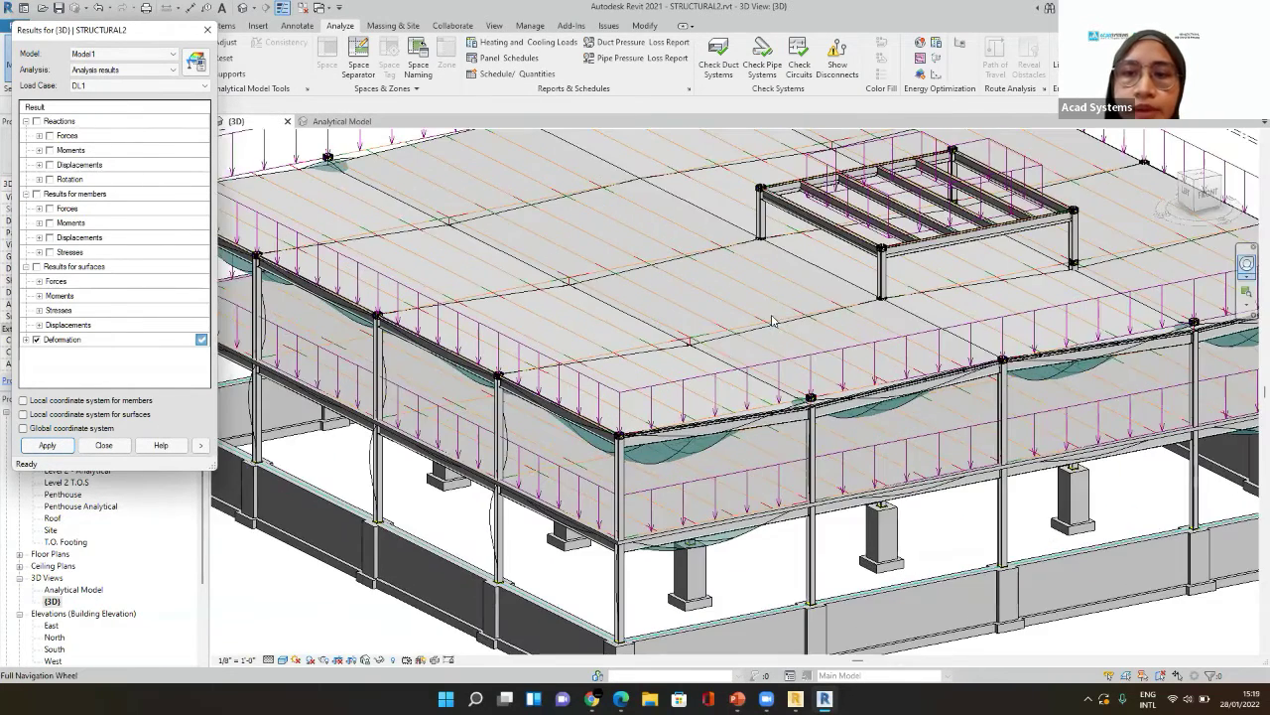
{"action": "middle_click_drag", "start_coordinate": [782, 301], "coordinate": [506, 299], "text": "shift"}
{"action": "left_click", "coordinate": [1118, 194]}
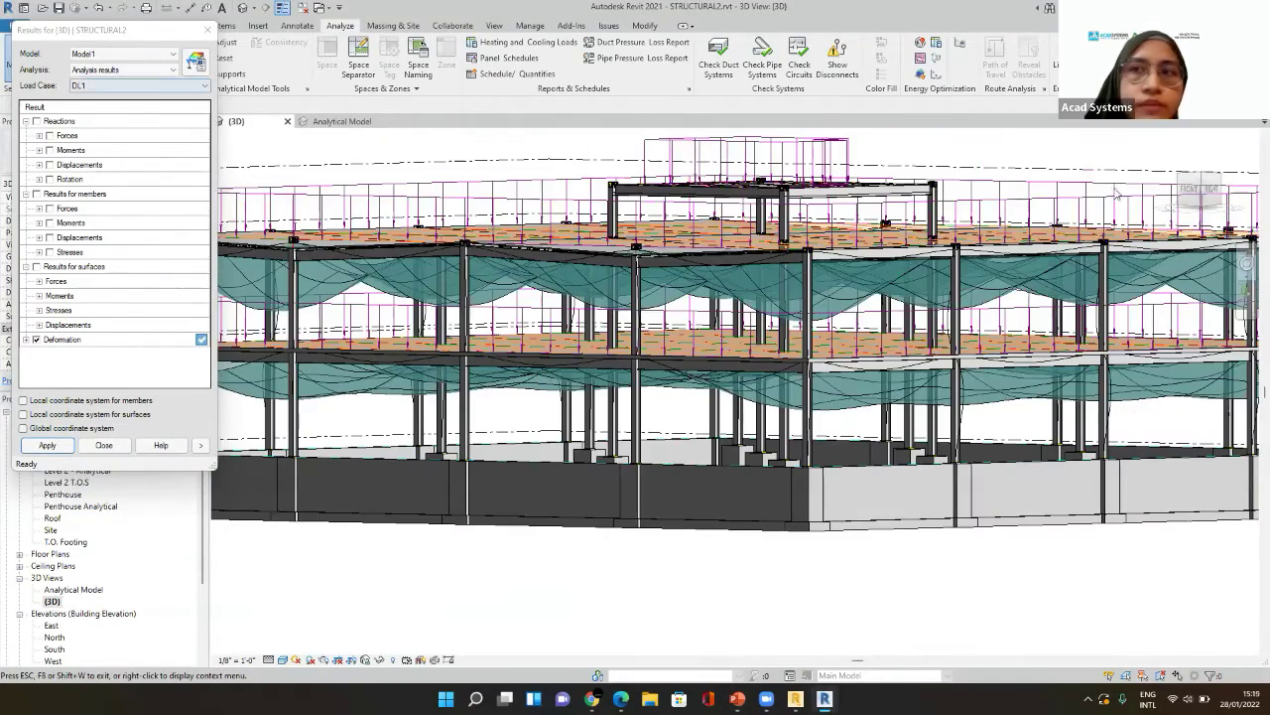
{"action": "key", "text": "Escape"}
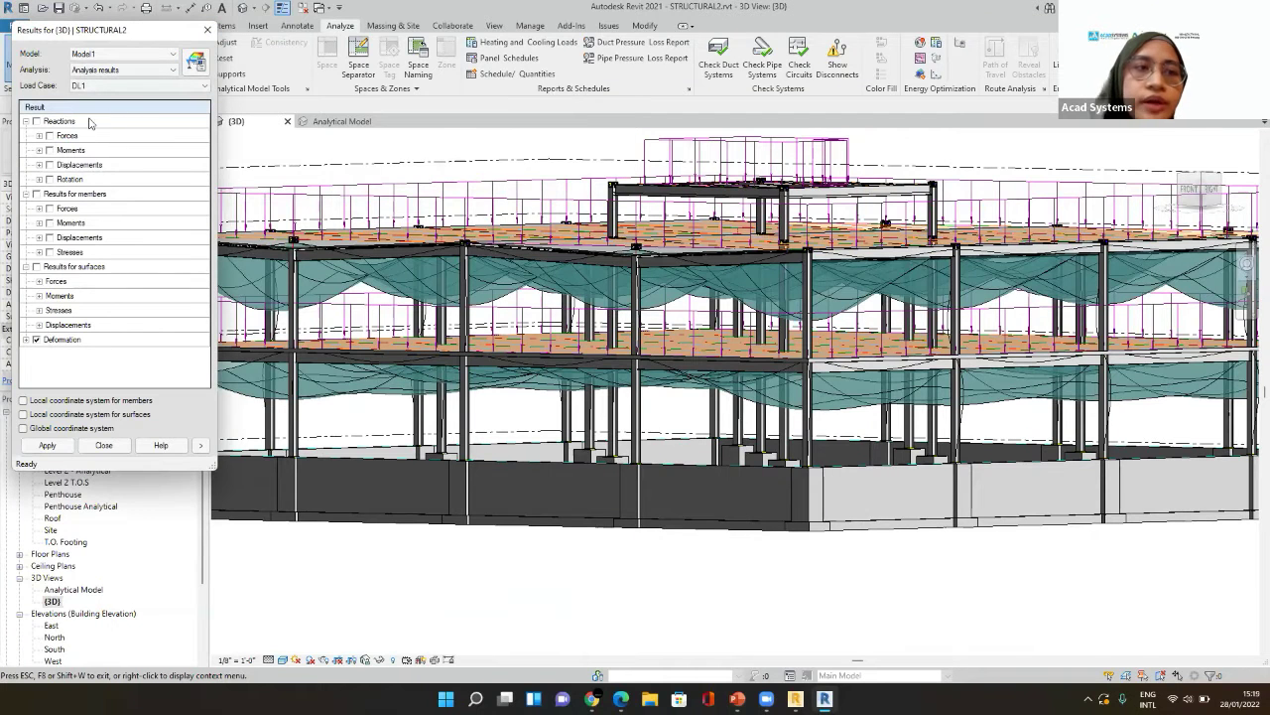
- Try showing the results for surfaces, return the result selection to Deformation, and close the results window
{"action": "left_click", "coordinate": [38, 266]}
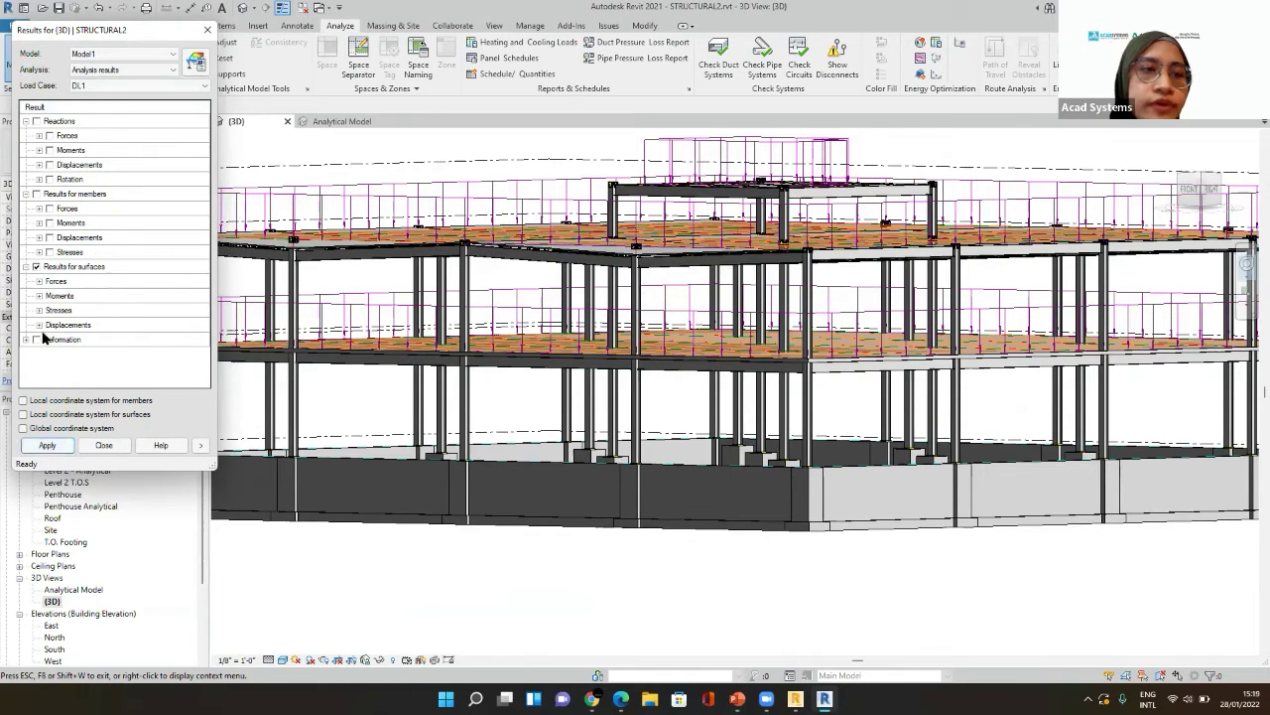
{"action": "left_click", "coordinate": [37, 266]}
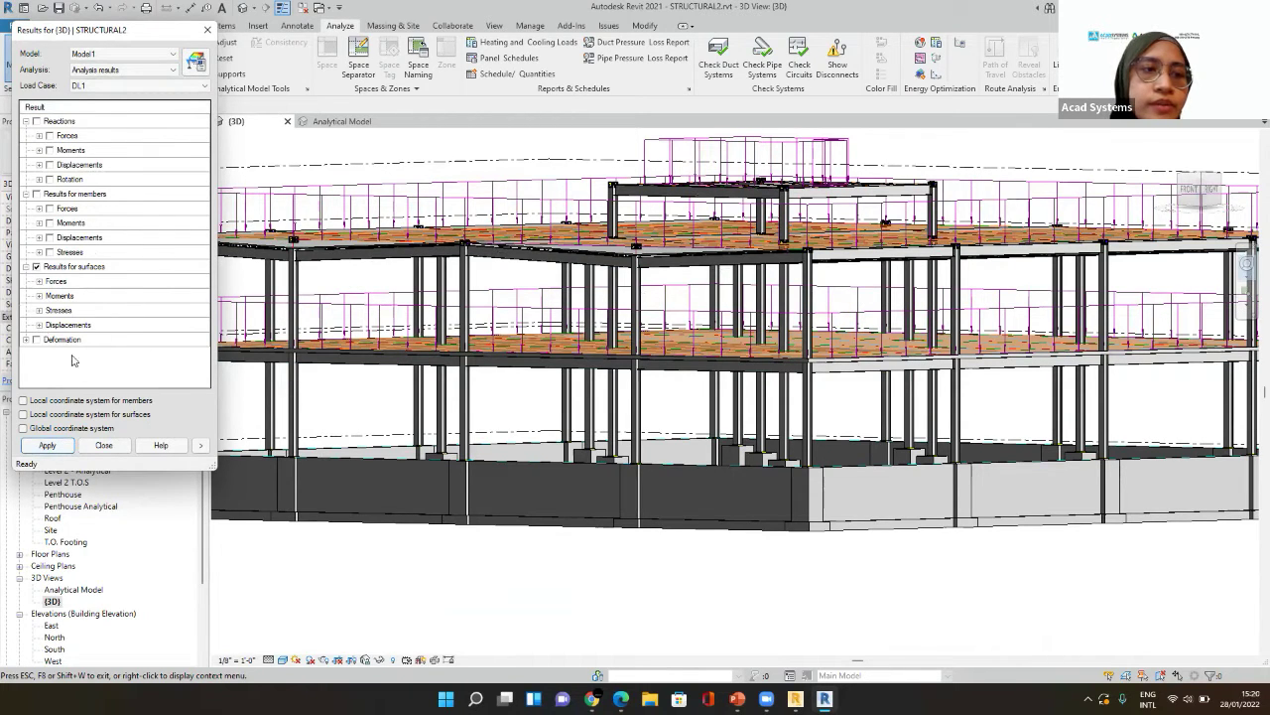
{"action": "left_click", "coordinate": [37, 340]}
{"action": "left_click", "coordinate": [61, 446]}
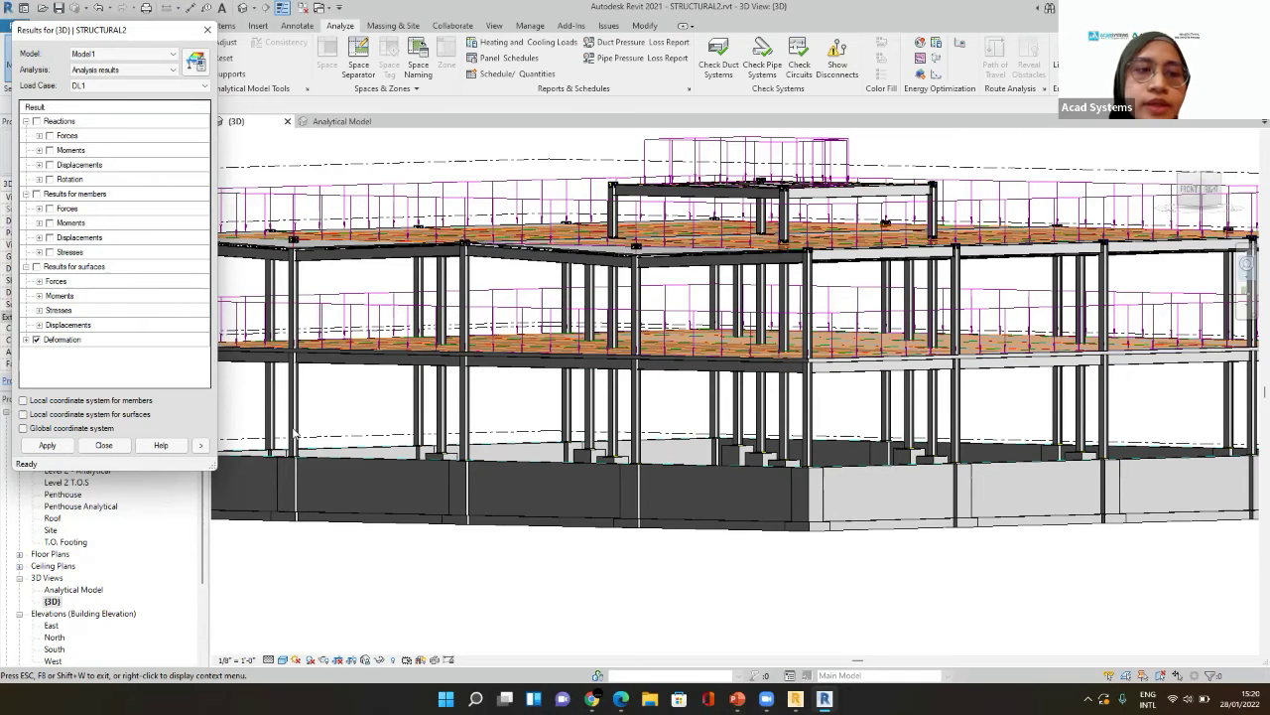
{"action": "left_click", "coordinate": [207, 31]}
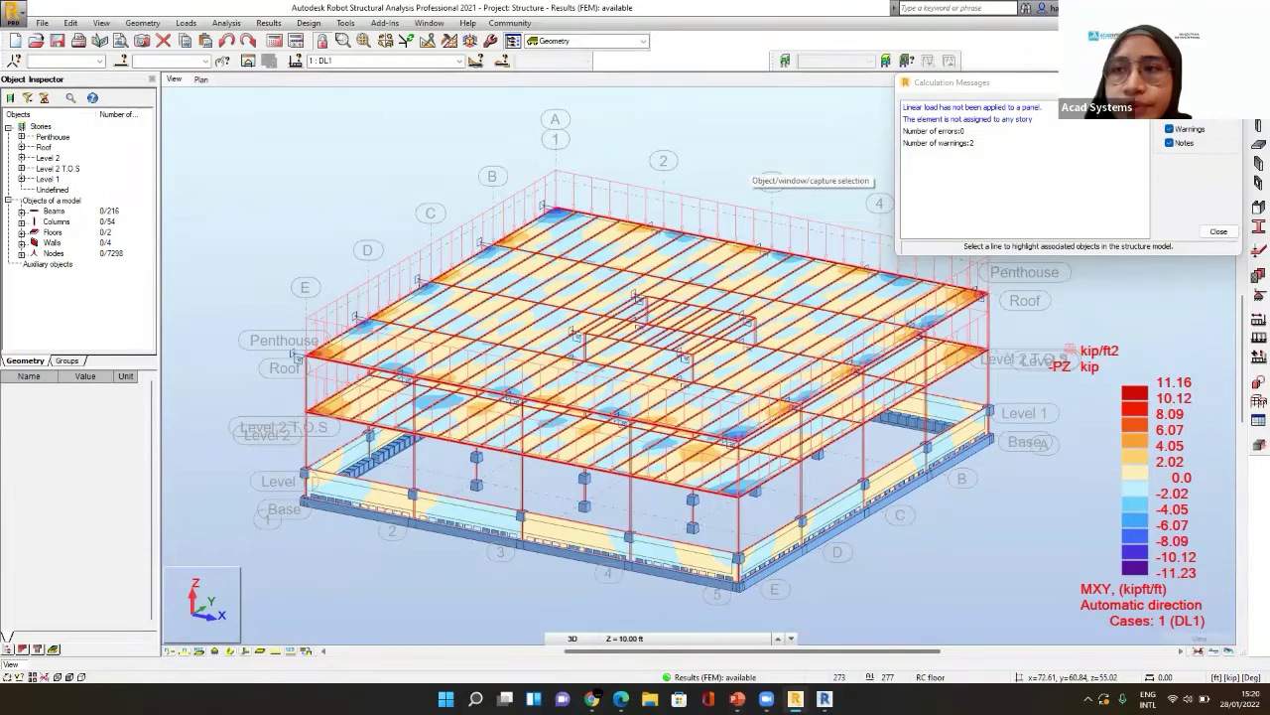
- Switch to Robot Structural Analysis, dismiss the calculation messages and remove the MXY moment map from the model
{"action": "left_click", "coordinate": [1219, 232]}
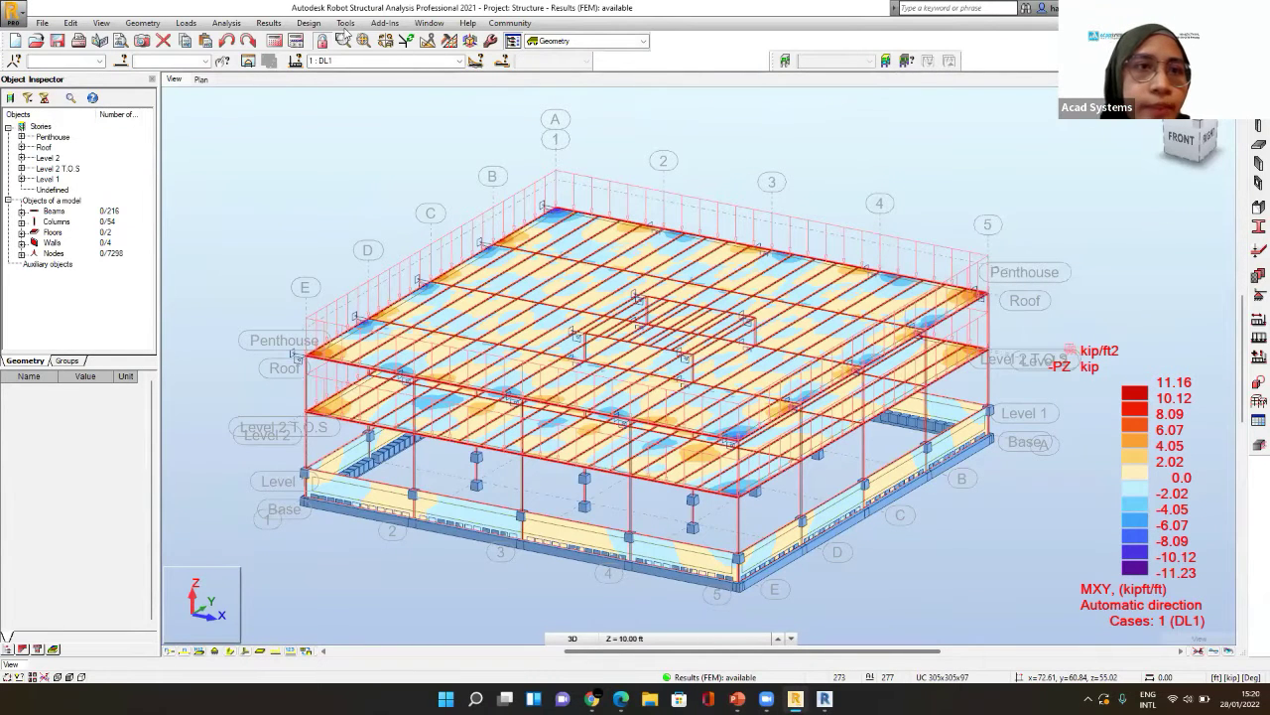
{"action": "left_click", "coordinate": [264, 24]}
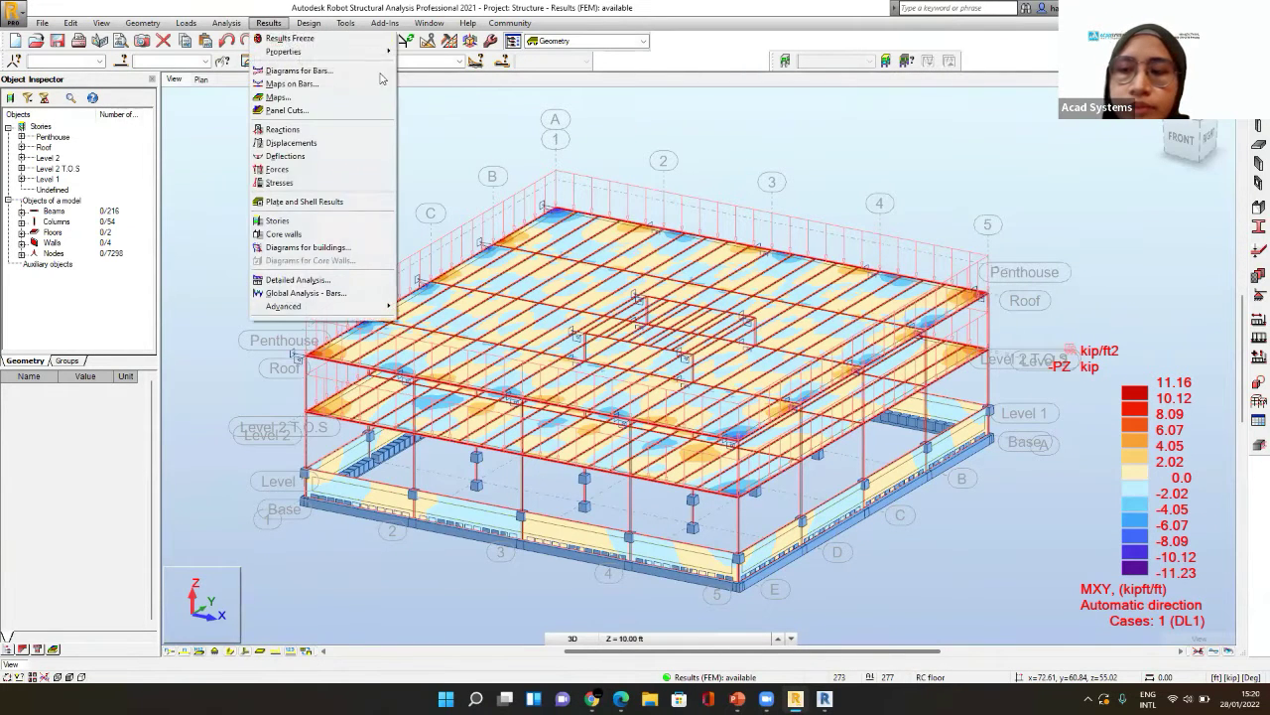
{"action": "left_click", "coordinate": [310, 97]}
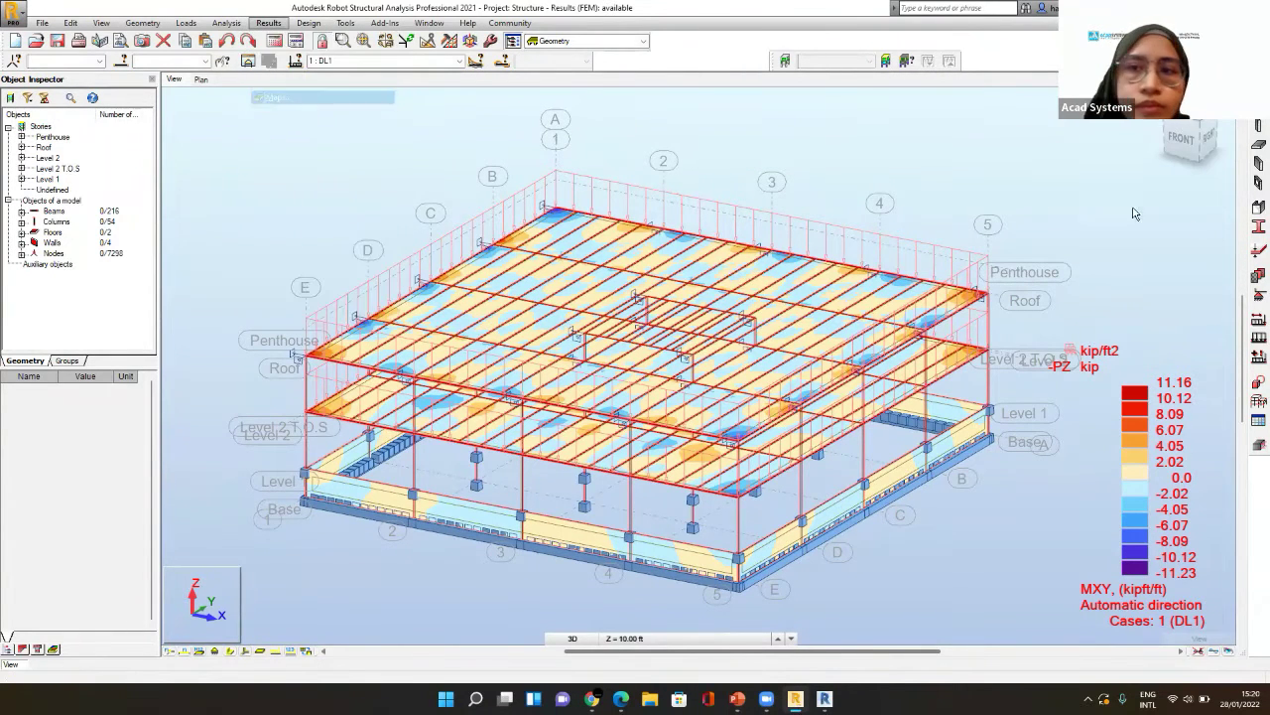
{"action": "left_click", "coordinate": [1187, 169]}
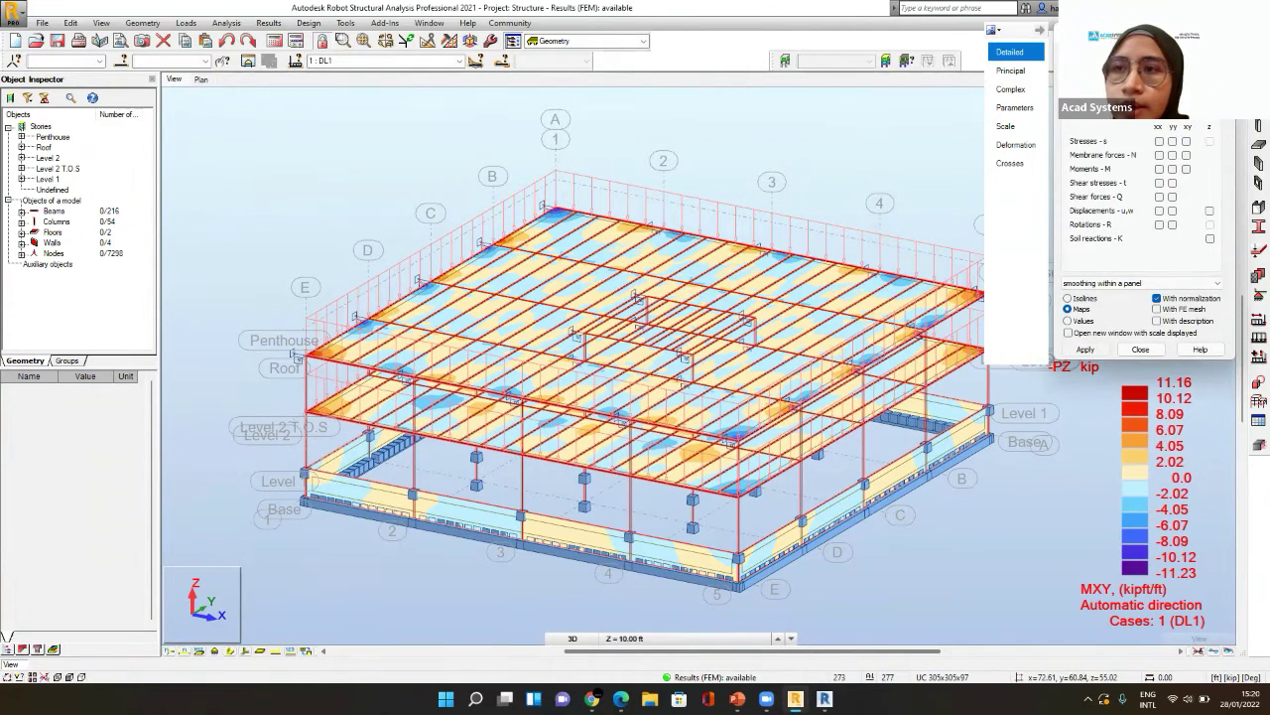
{"action": "left_click", "coordinate": [1085, 349]}
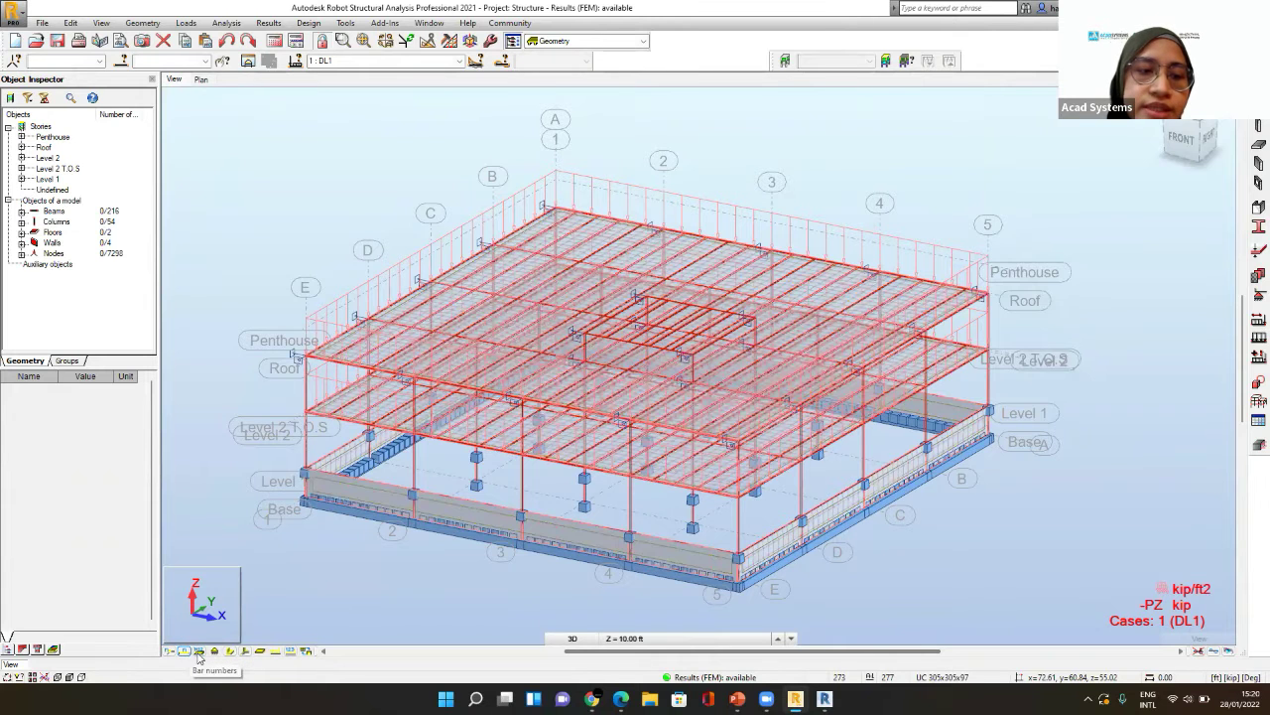
- Show the panel descriptions briefly and hide them again, and turn off the support symbols in the 3D view
{"action": "left_click", "coordinate": [199, 652]}
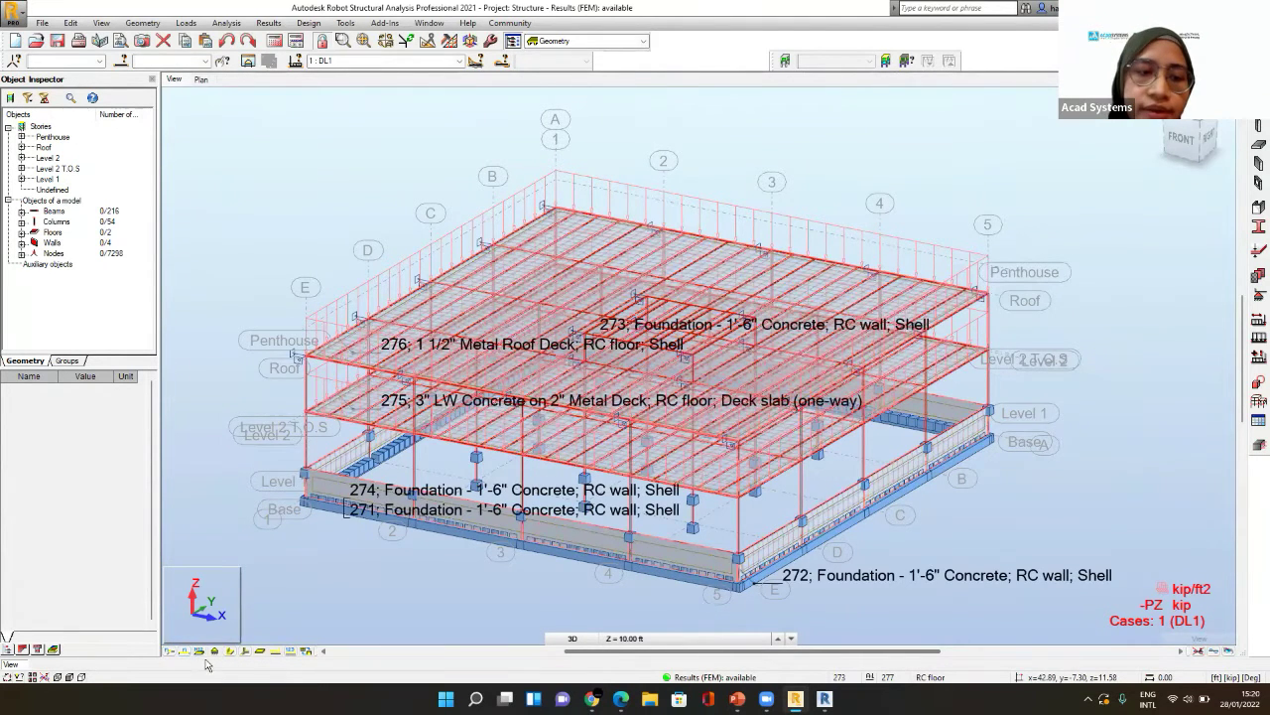
{"action": "left_click", "coordinate": [203, 655]}
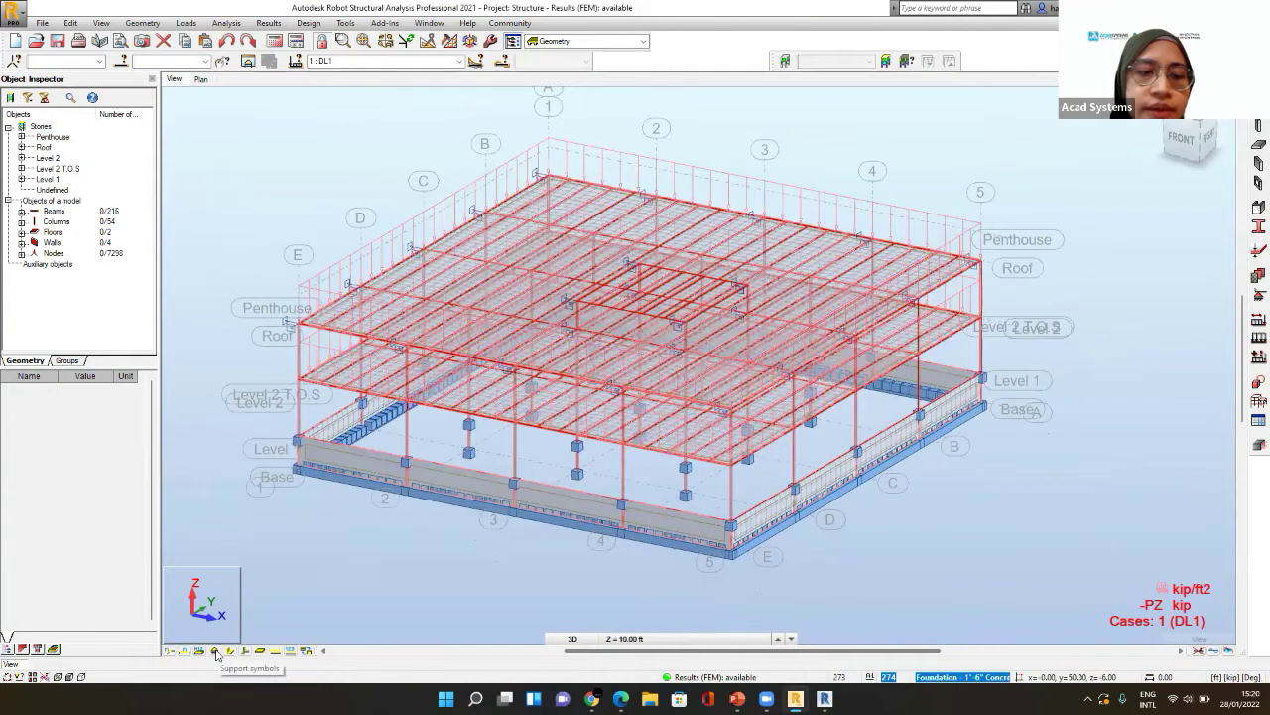
{"action": "left_click", "coordinate": [216, 652]}
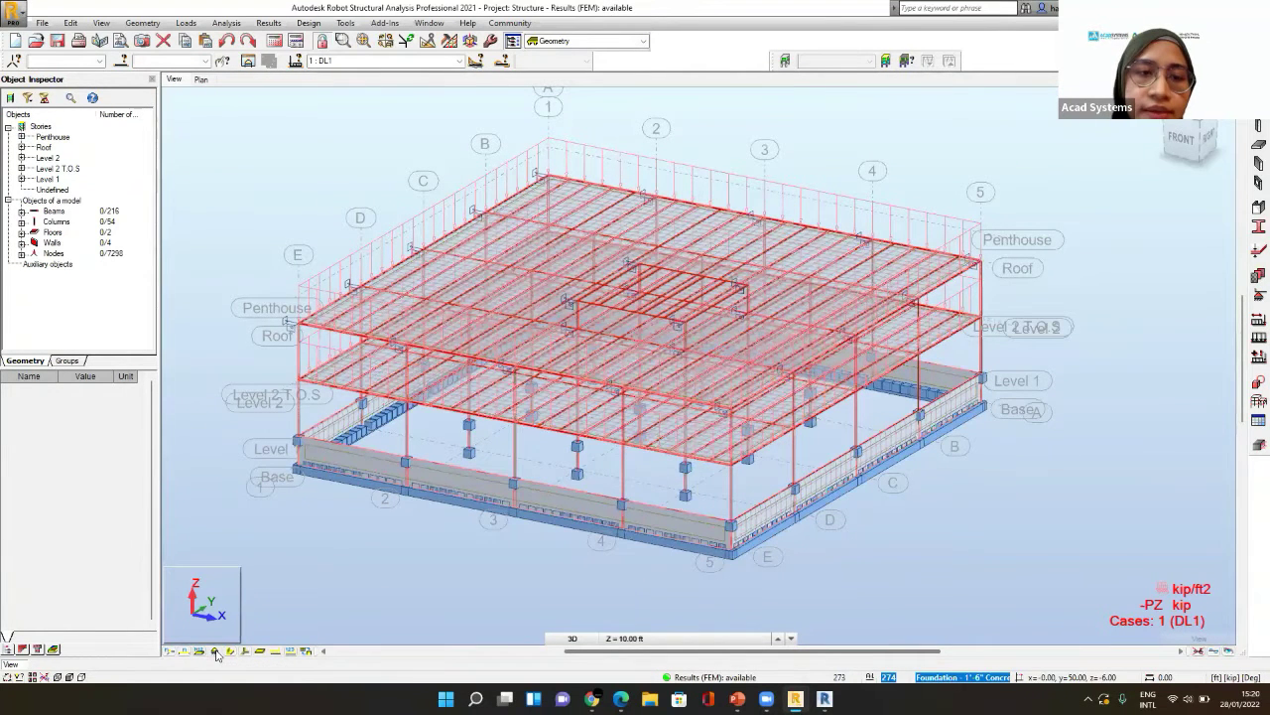
{"action": "left_click", "coordinate": [215, 651]}
{"action": "left_click", "coordinate": [214, 651]}
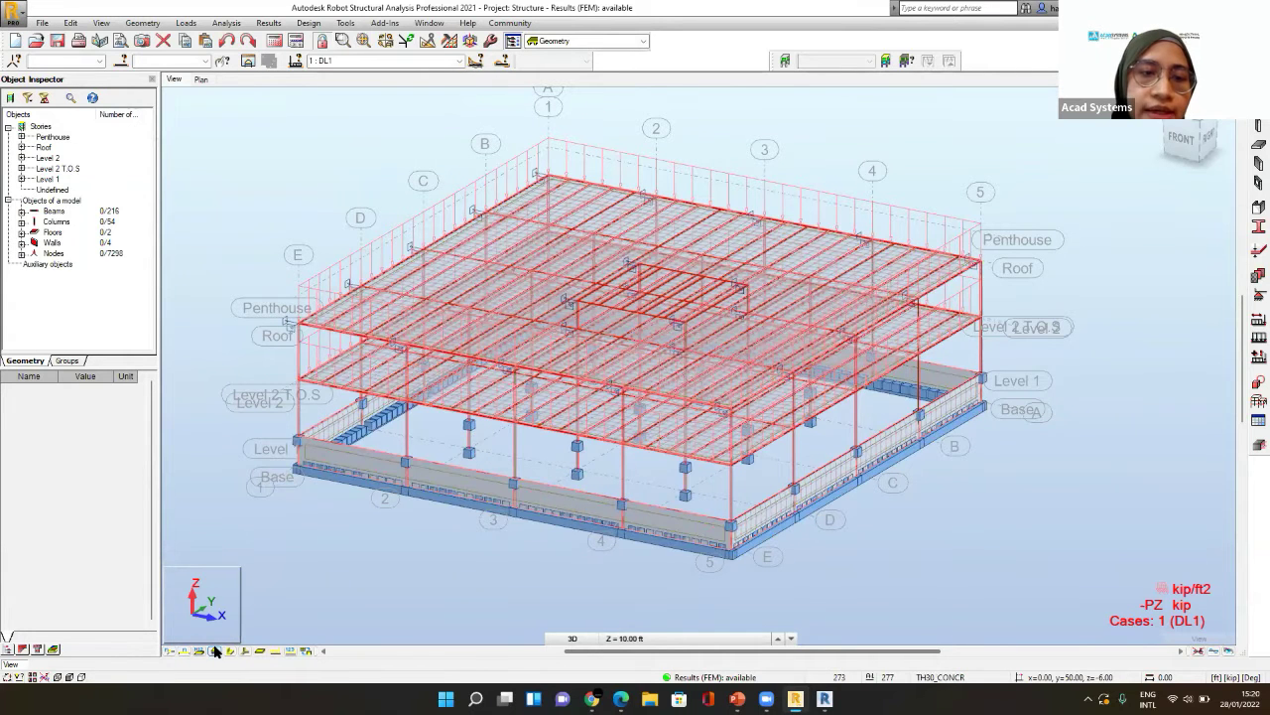
{"action": "left_click", "coordinate": [214, 651]}
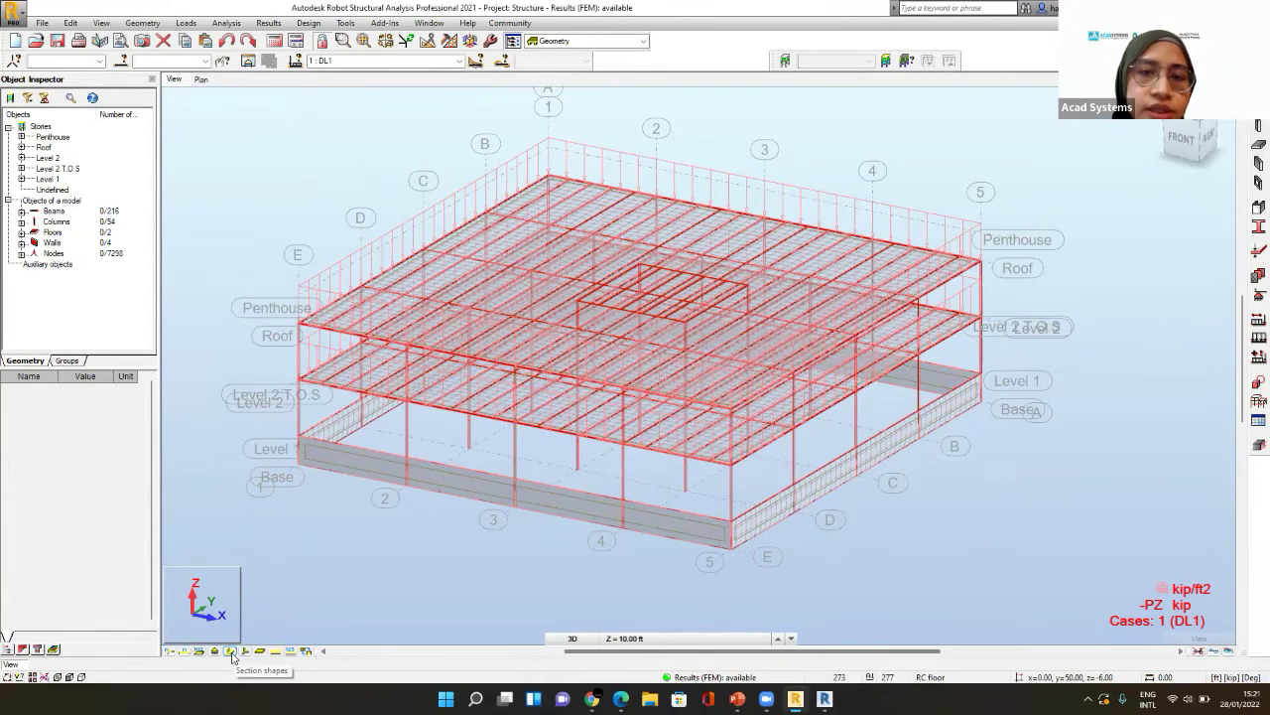
- Display the section shapes of the bars and inspect the penthouse framing up close
{"action": "left_click", "coordinate": [232, 651]}
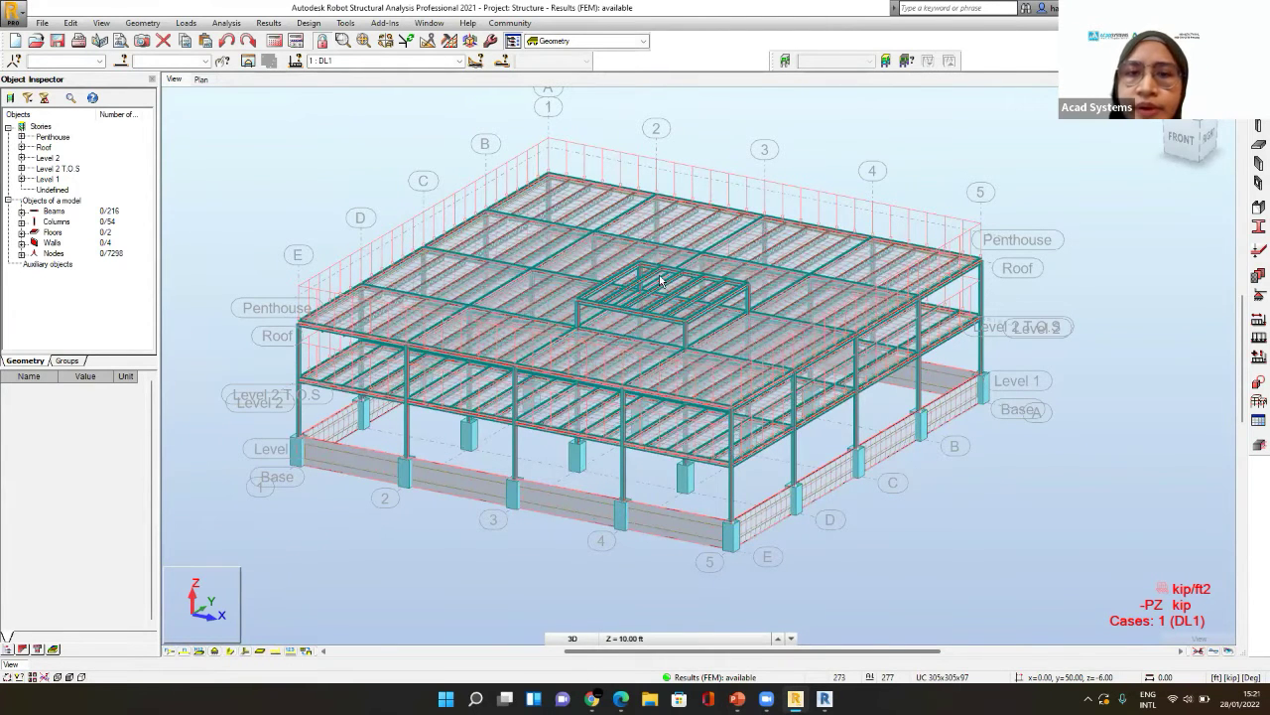
{"action": "scroll", "coordinate": [659, 280], "scroll_direction": "up", "scroll_amount": 2}
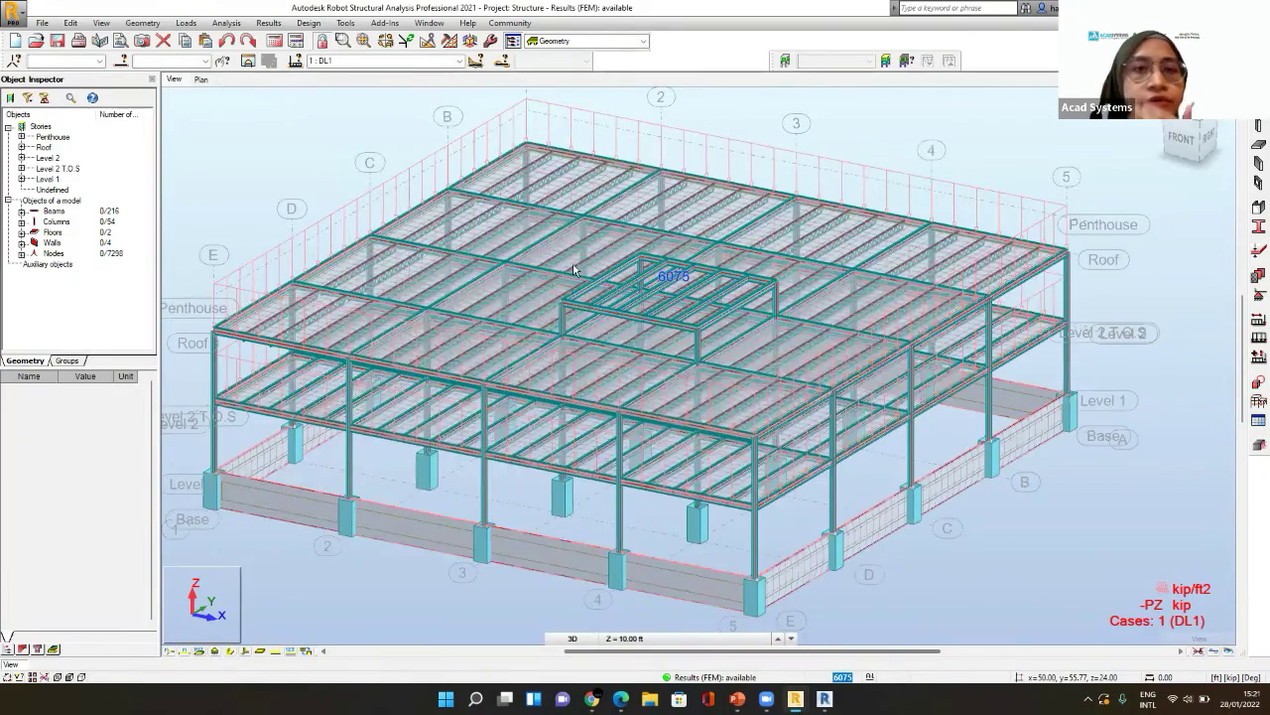
{"action": "scroll", "coordinate": [573, 262], "scroll_direction": "up", "scroll_amount": 3}
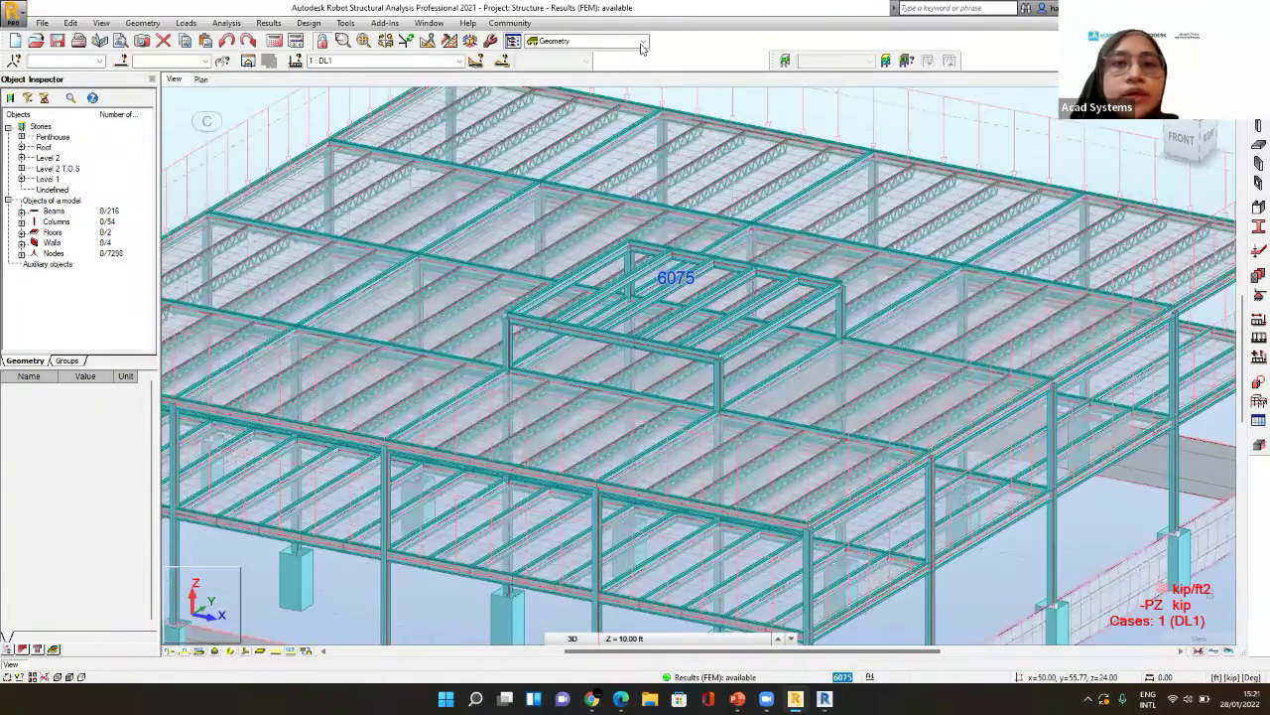
{"action": "scroll", "coordinate": [647, 285], "scroll_direction": "up", "scroll_amount": 1}
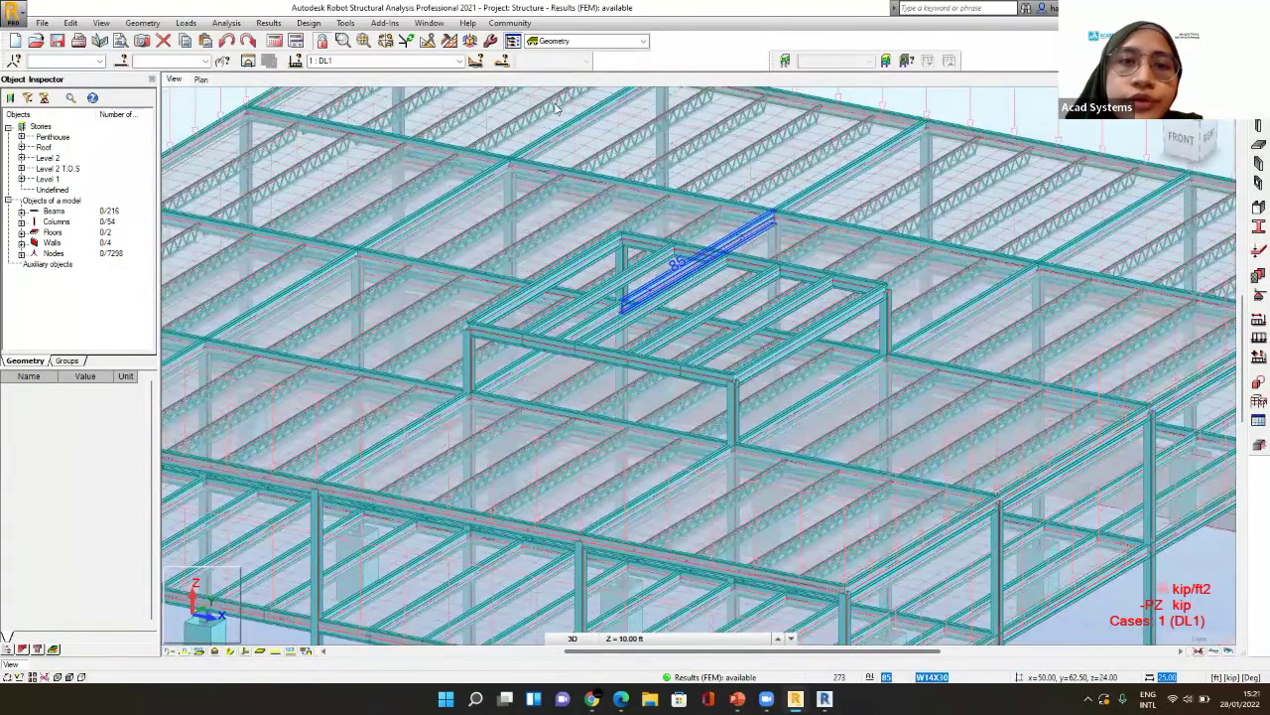
{"action": "middle_click_drag", "start_coordinate": [554, 109], "coordinate": [557, 110], "text": "shift"}
- Change the workspace layout from Geometry to Steel/Aluminum Design
{"action": "left_click", "coordinate": [585, 40]}
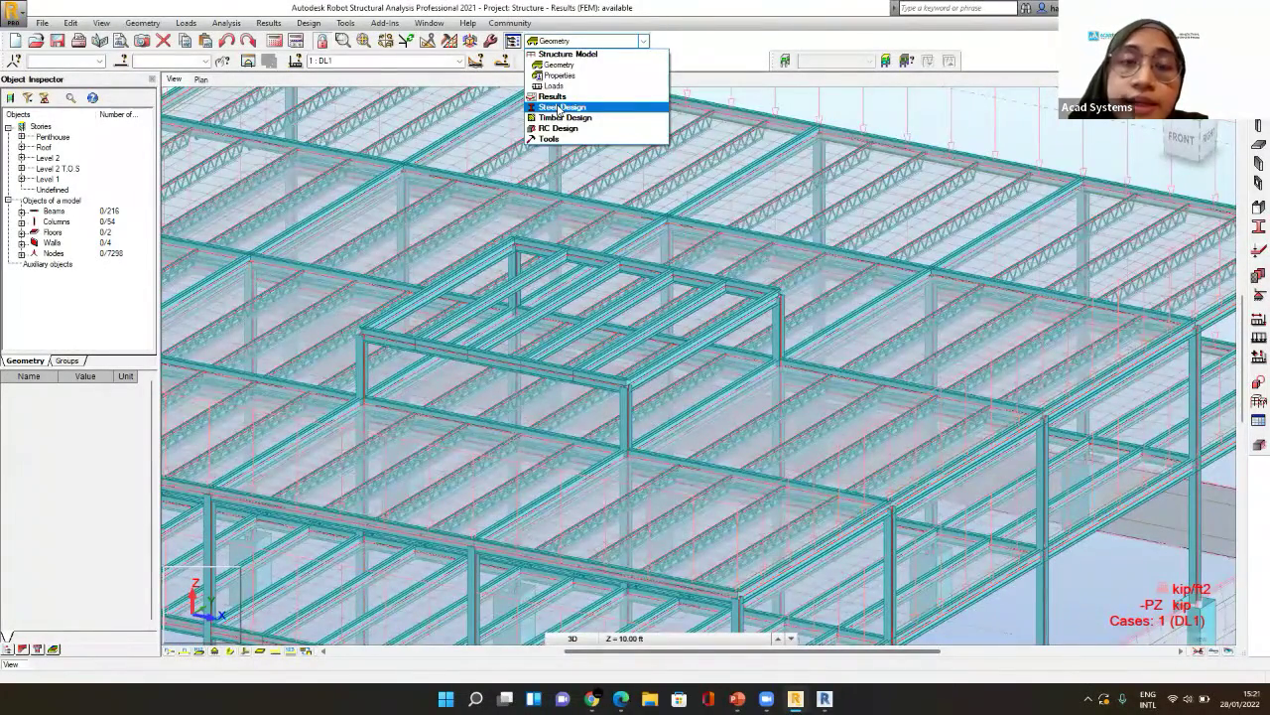
{"action": "left_click", "coordinate": [561, 106]}
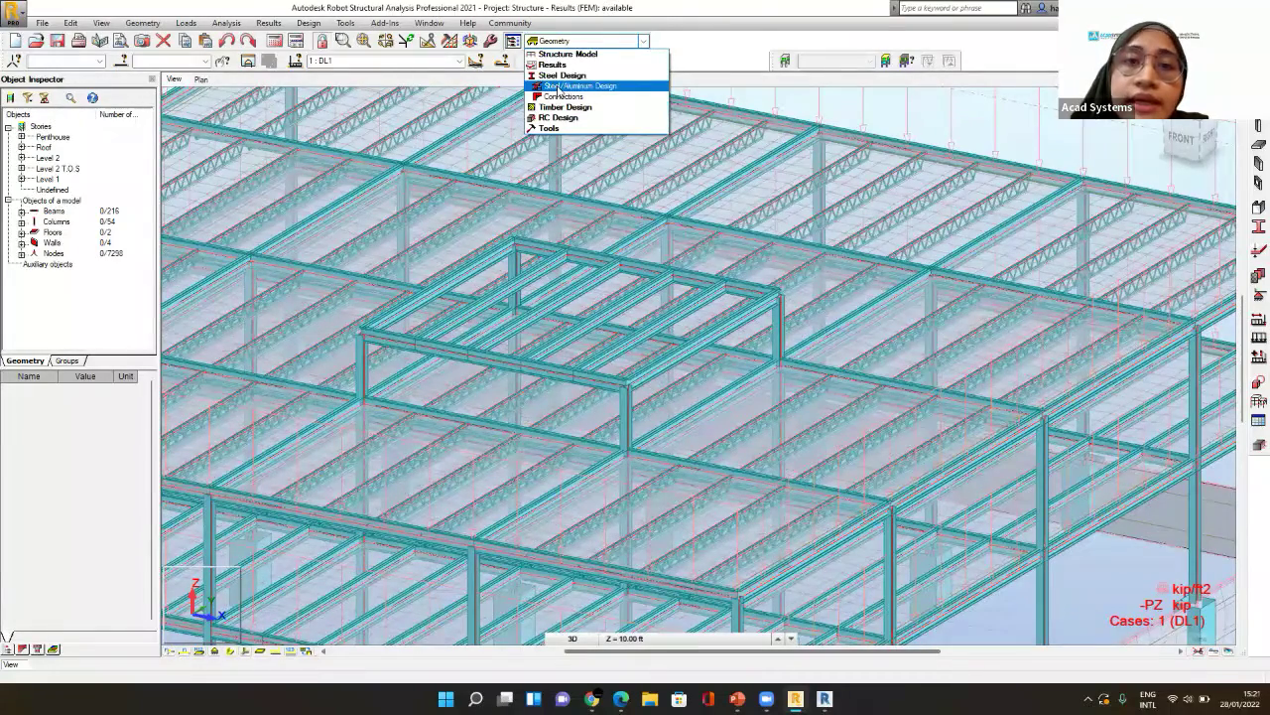
{"action": "key", "text": "Escape"}
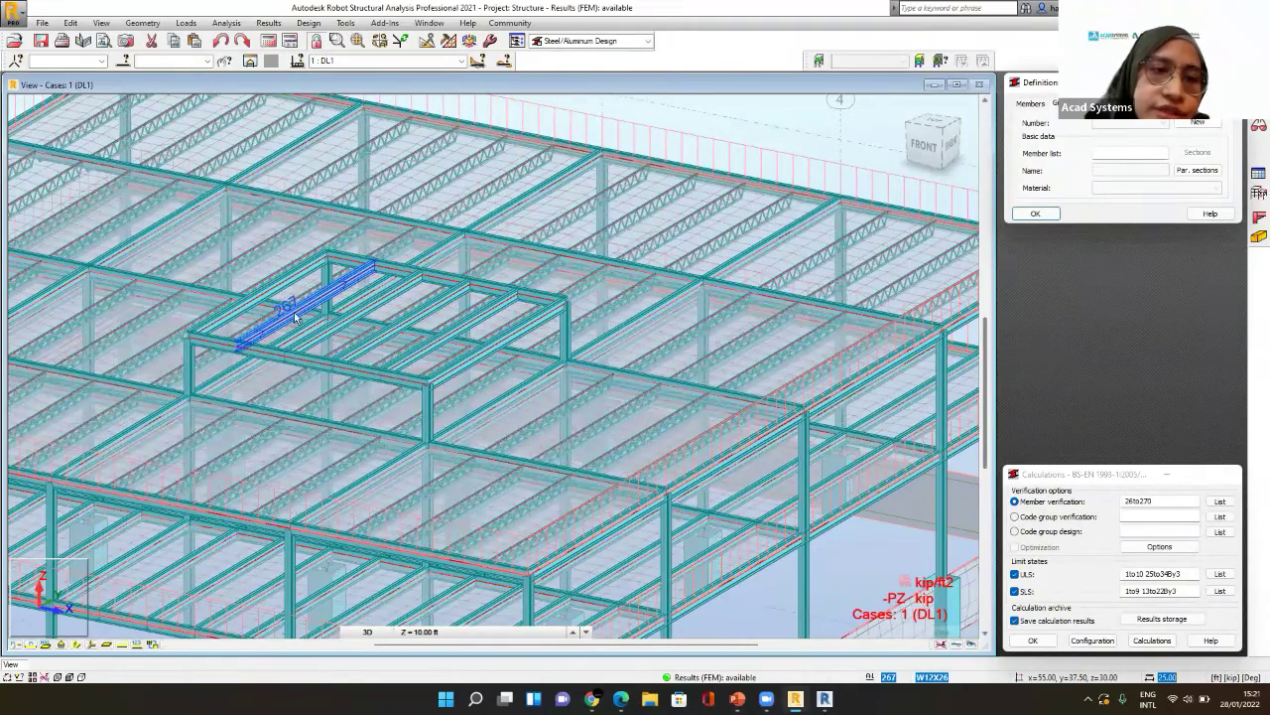
- Define a new code group for the penthouse beams with member list 267to270 and save it
{"action": "scroll", "coordinate": [294, 320], "scroll_direction": "up", "scroll_amount": 2}
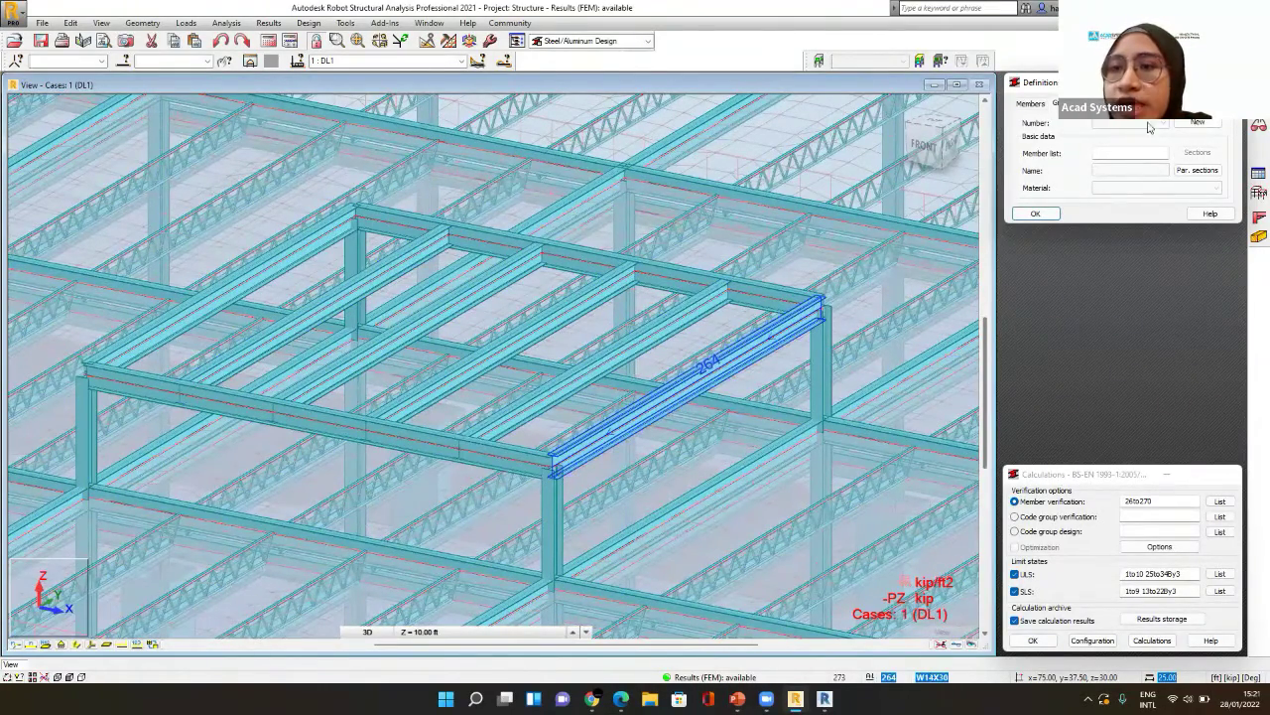
{"action": "left_click", "coordinate": [1187, 124]}
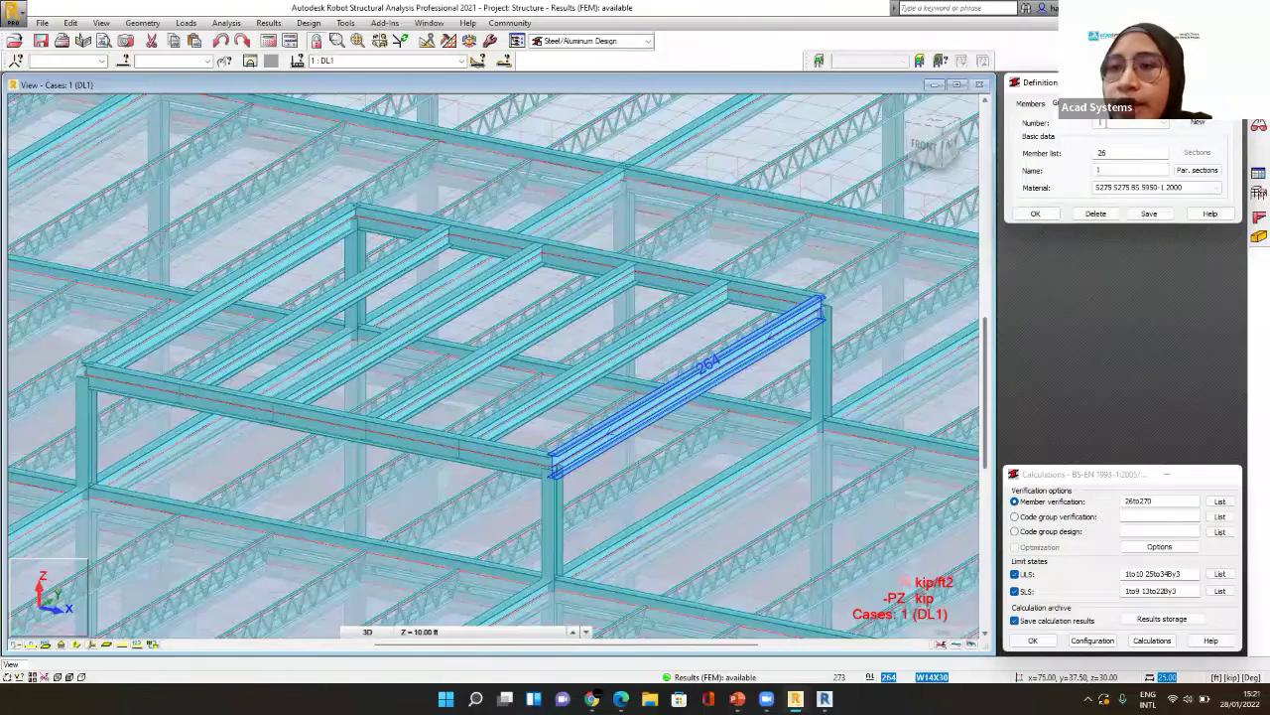
{"action": "left_click_drag", "start_coordinate": [1113, 153], "coordinate": [1096, 159]}
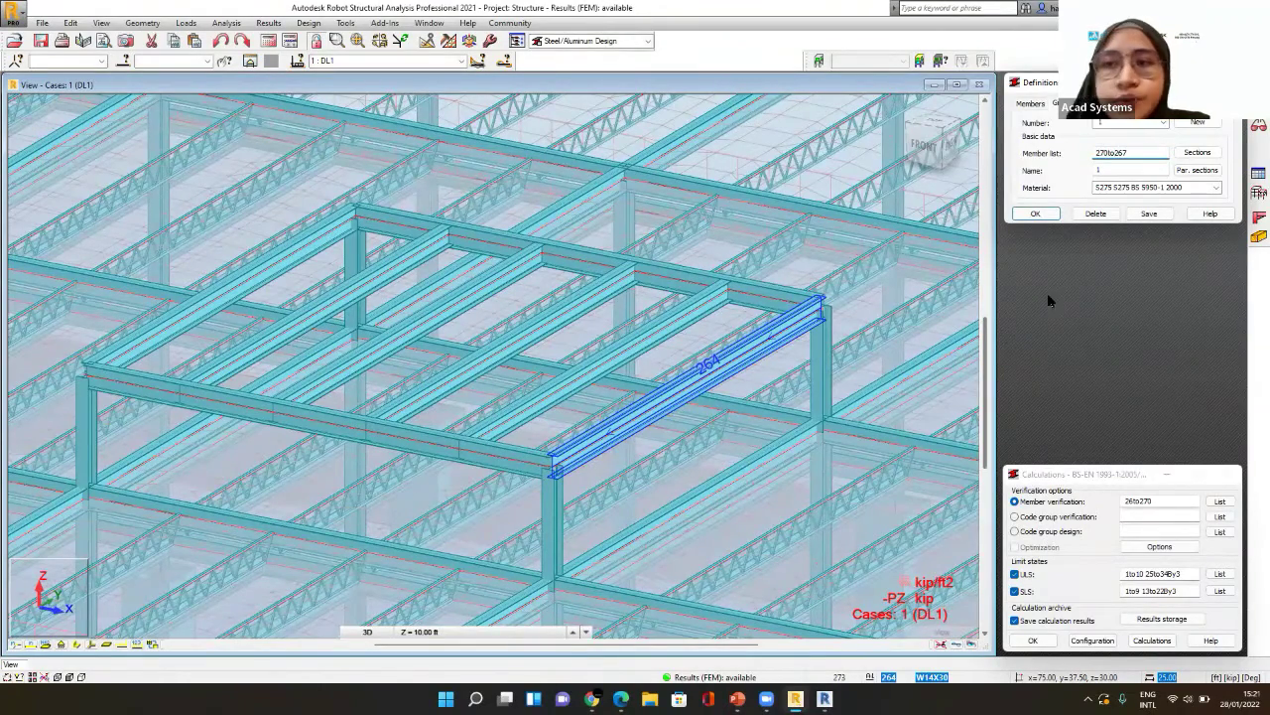
{"action": "left_click", "coordinate": [1127, 474]}
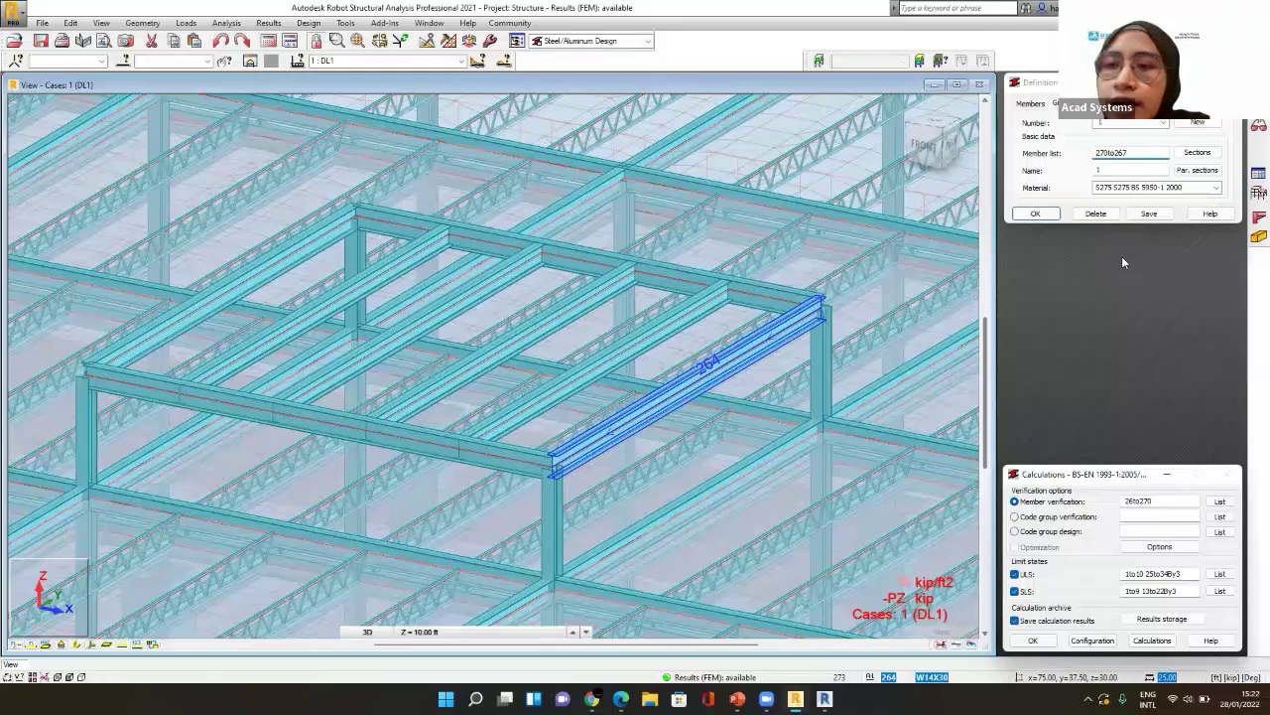
{"action": "left_click_drag", "start_coordinate": [1099, 275], "coordinate": [1126, 255]}
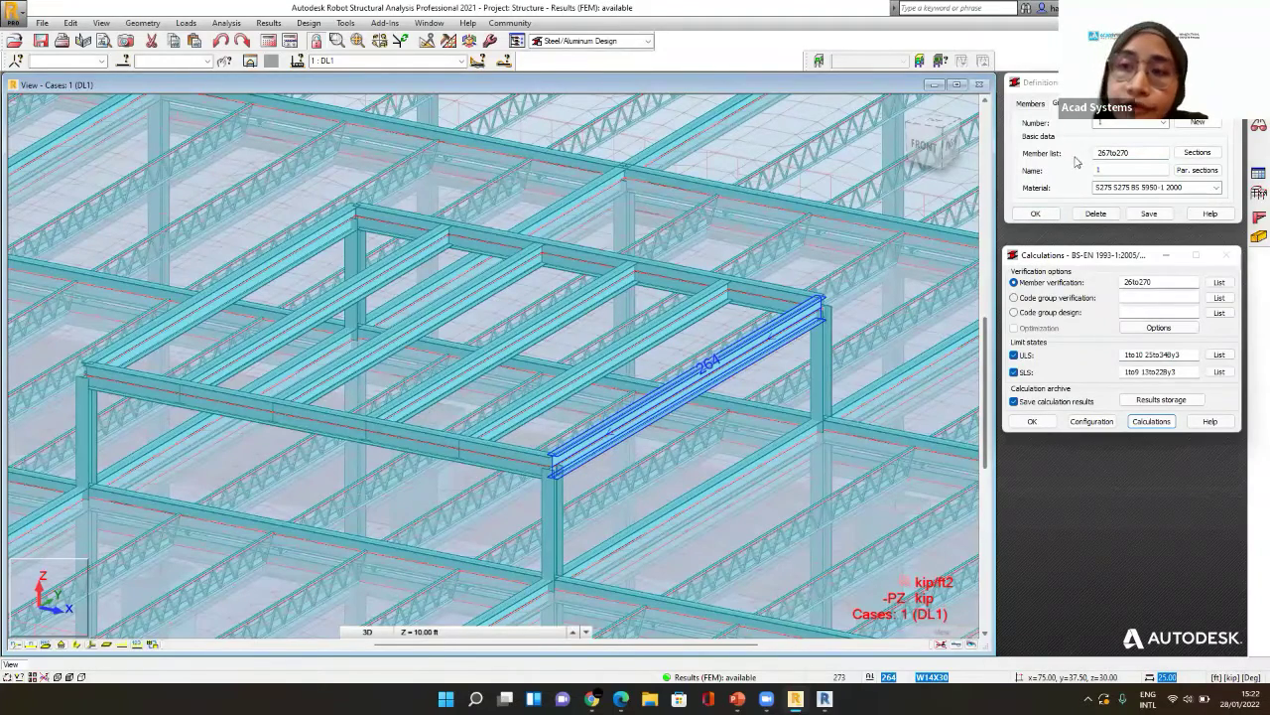
{"action": "left_click", "coordinate": [1138, 215]}
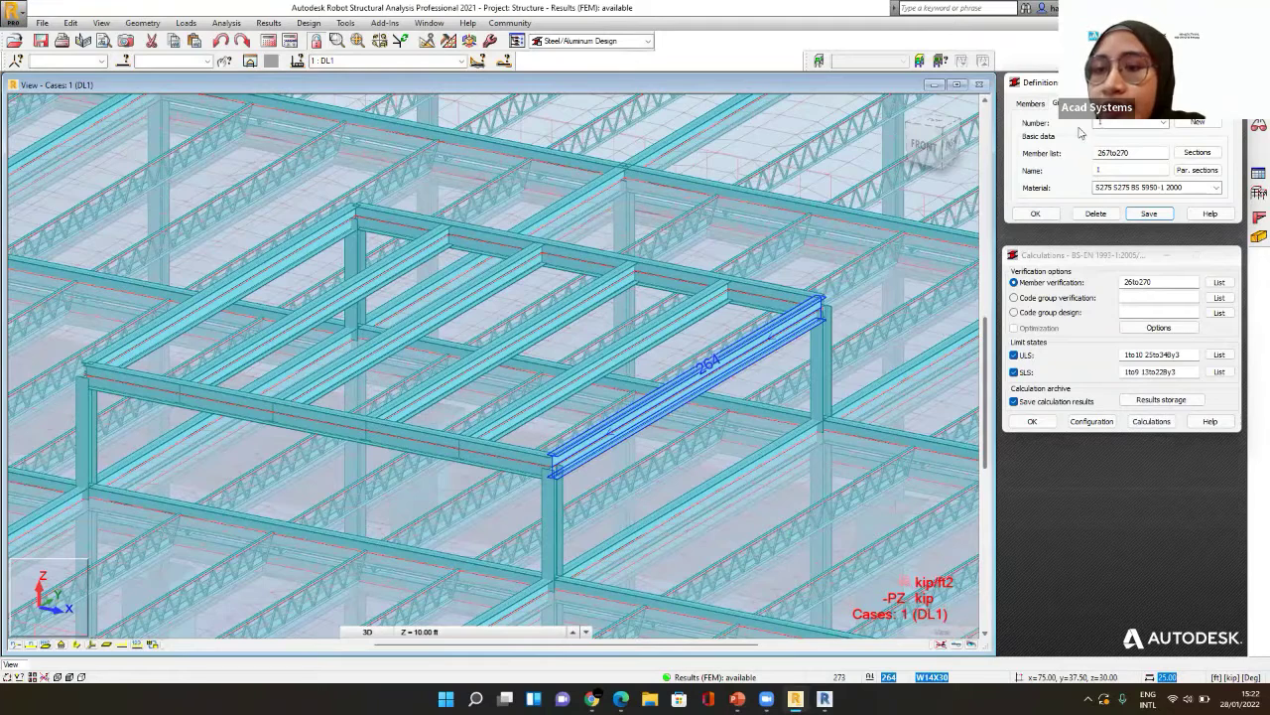
- Set the calculations to code group design and select code group 1 for it
{"action": "left_click", "coordinate": [1062, 314]}
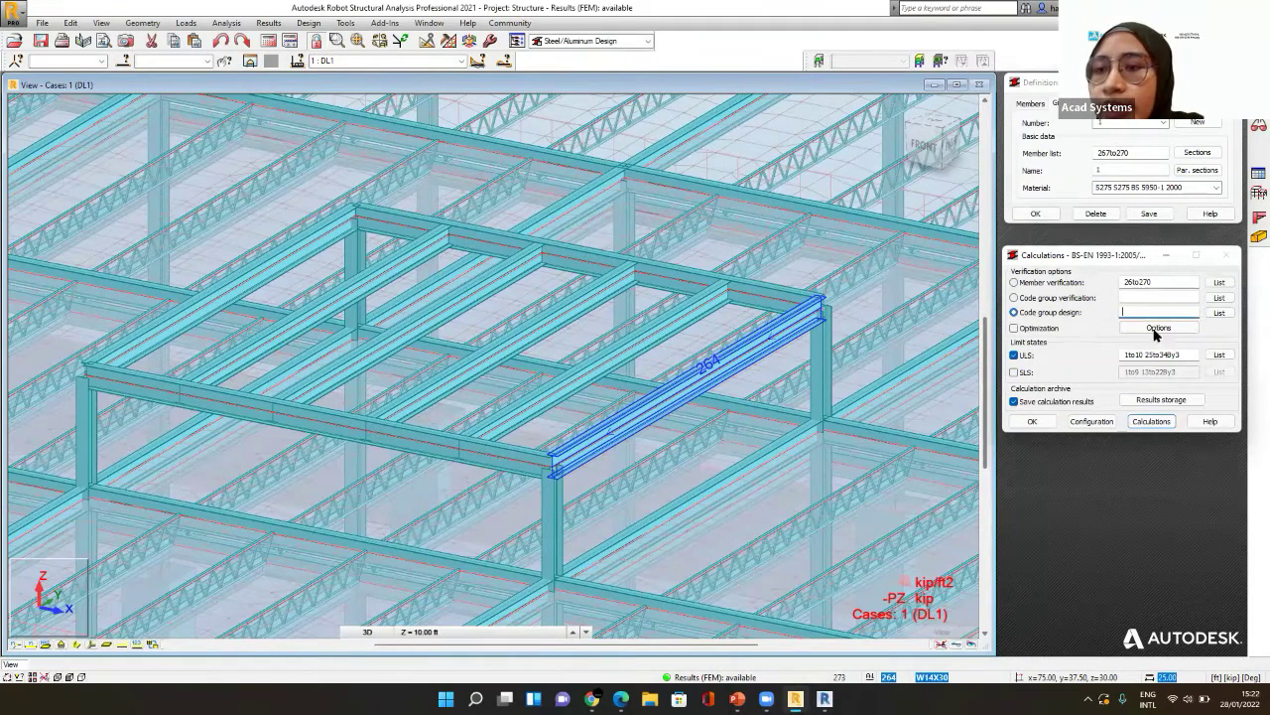
{"action": "left_click", "coordinate": [1218, 313]}
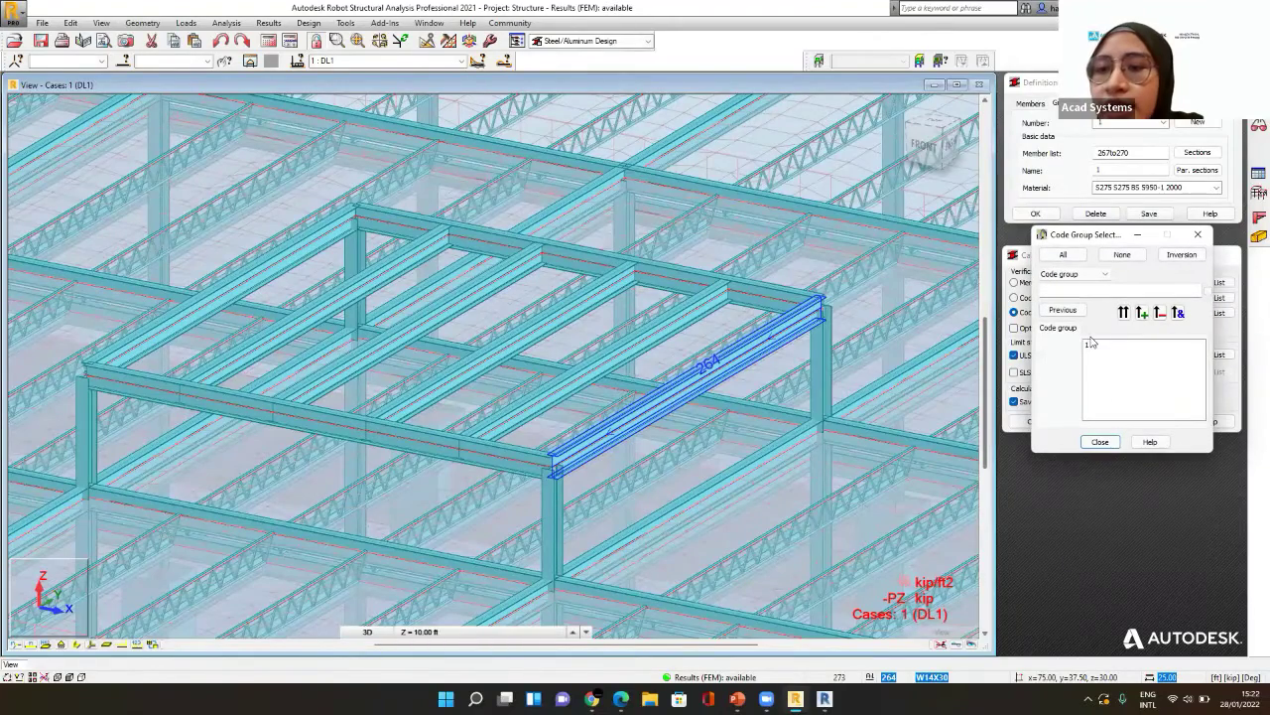
{"action": "left_click", "coordinate": [1099, 346]}
{"action": "left_click", "coordinate": [1125, 316]}
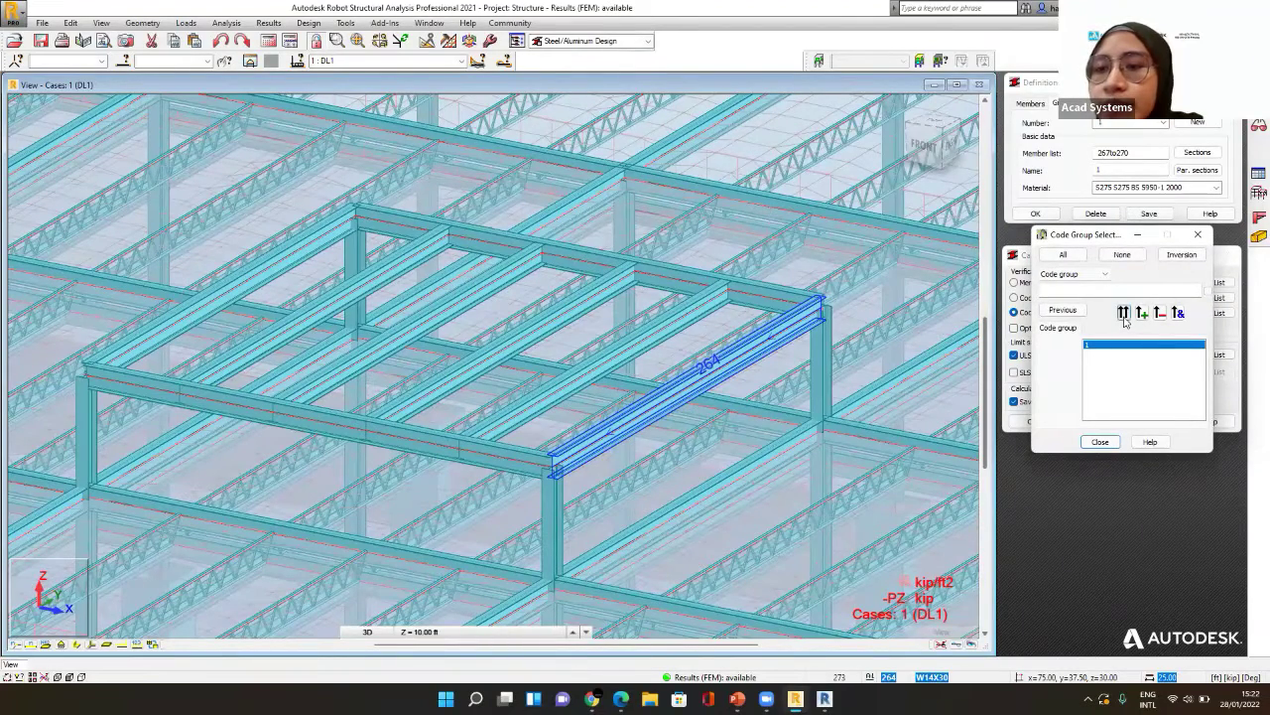
{"action": "left_click", "coordinate": [1100, 442]}
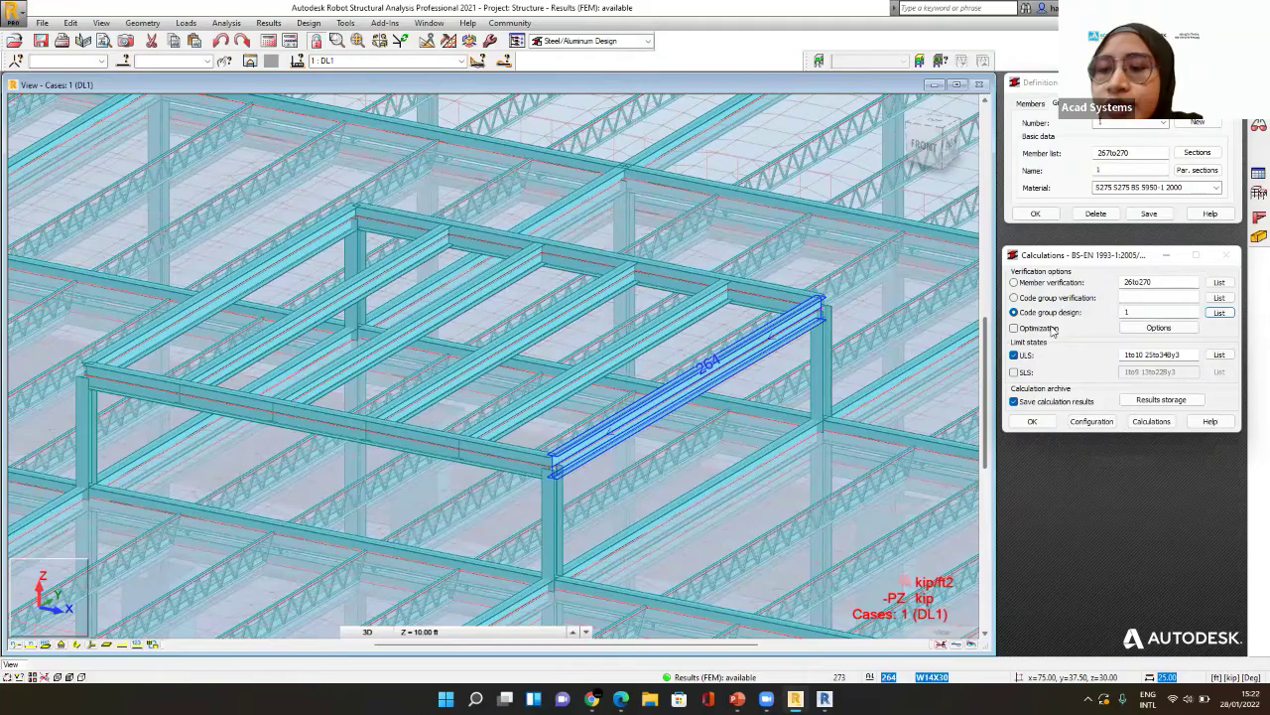
- Enable optimization by weight for the code group design and run the calculations
{"action": "left_click", "coordinate": [1050, 327]}
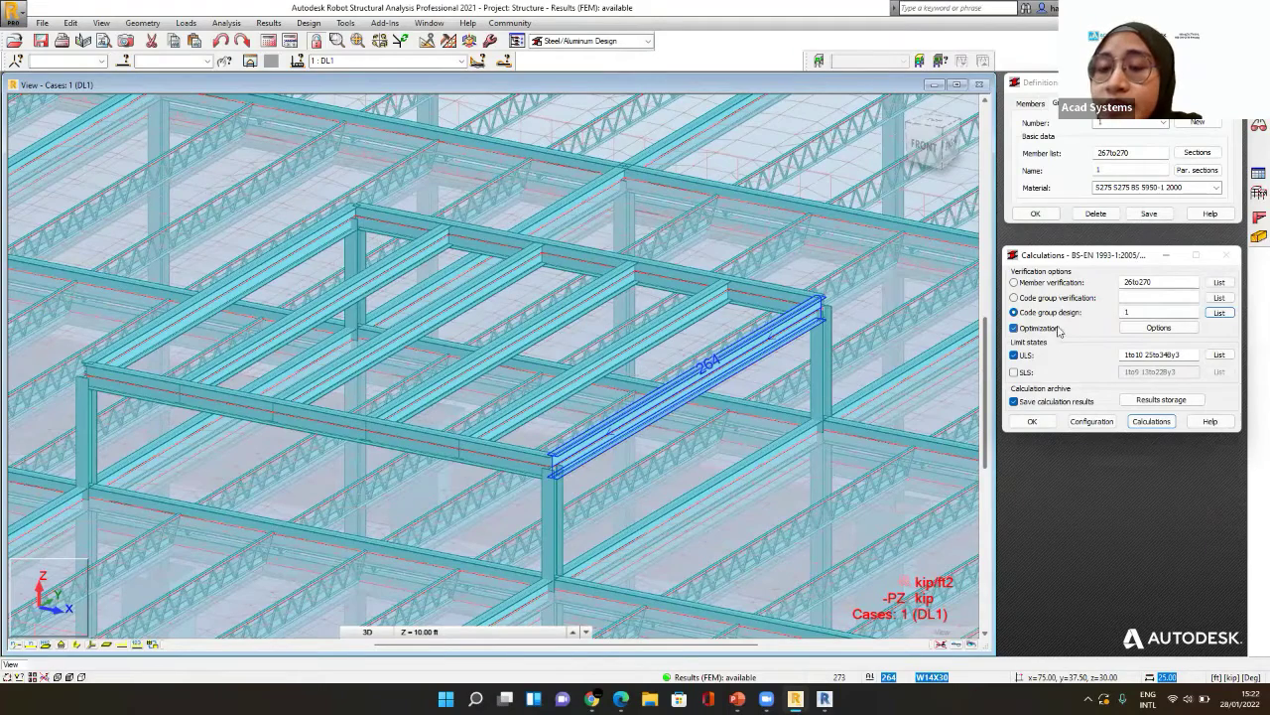
{"action": "left_click", "coordinate": [1142, 329]}
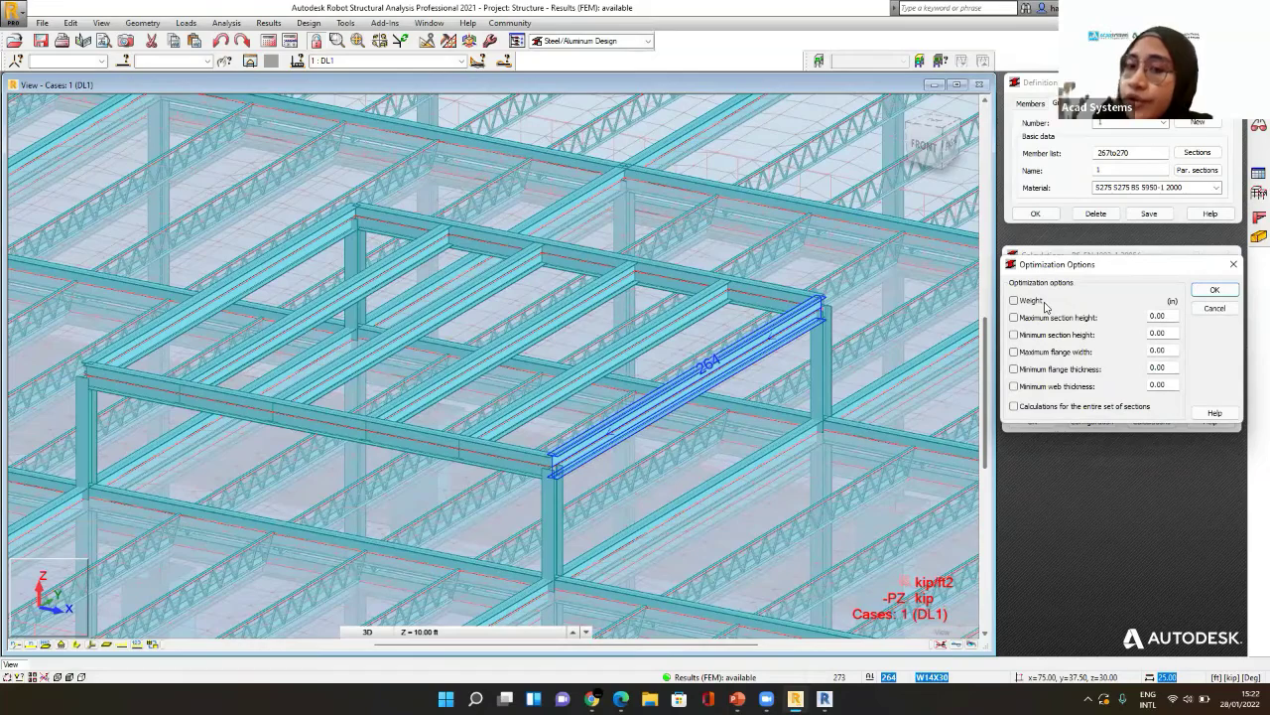
{"action": "left_click", "coordinate": [1040, 300]}
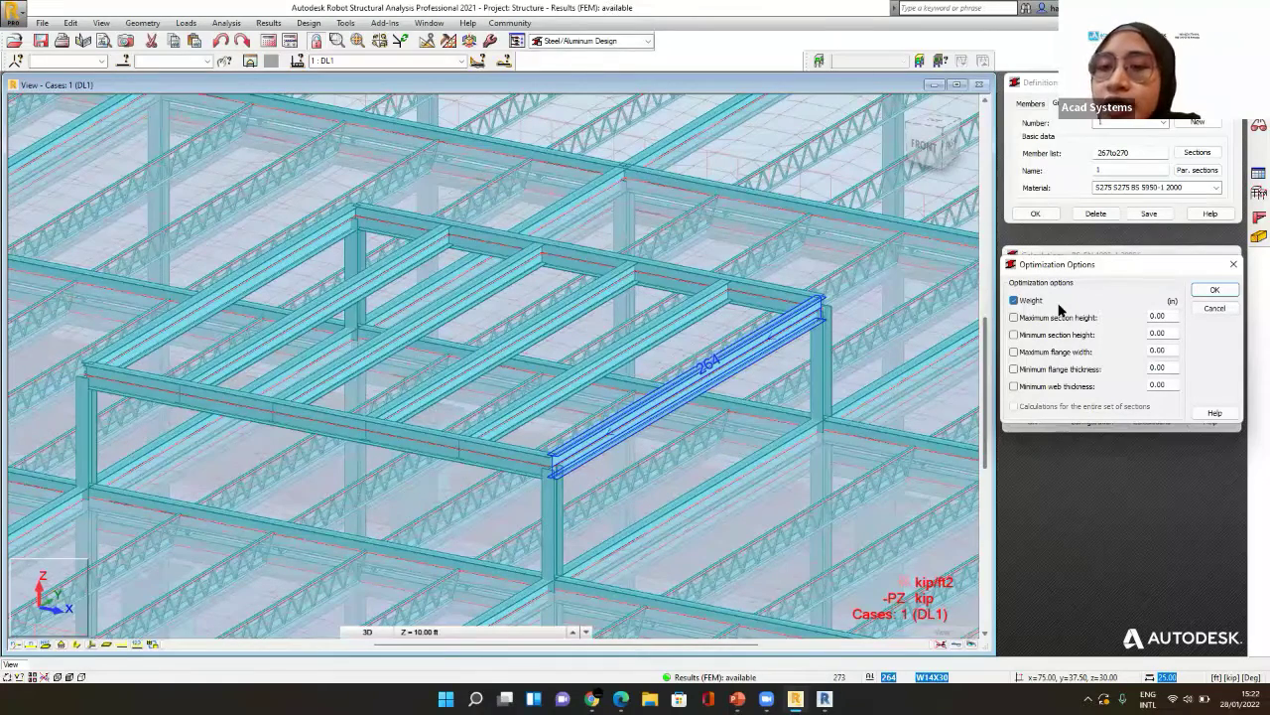
{"action": "left_click", "coordinate": [1216, 291]}
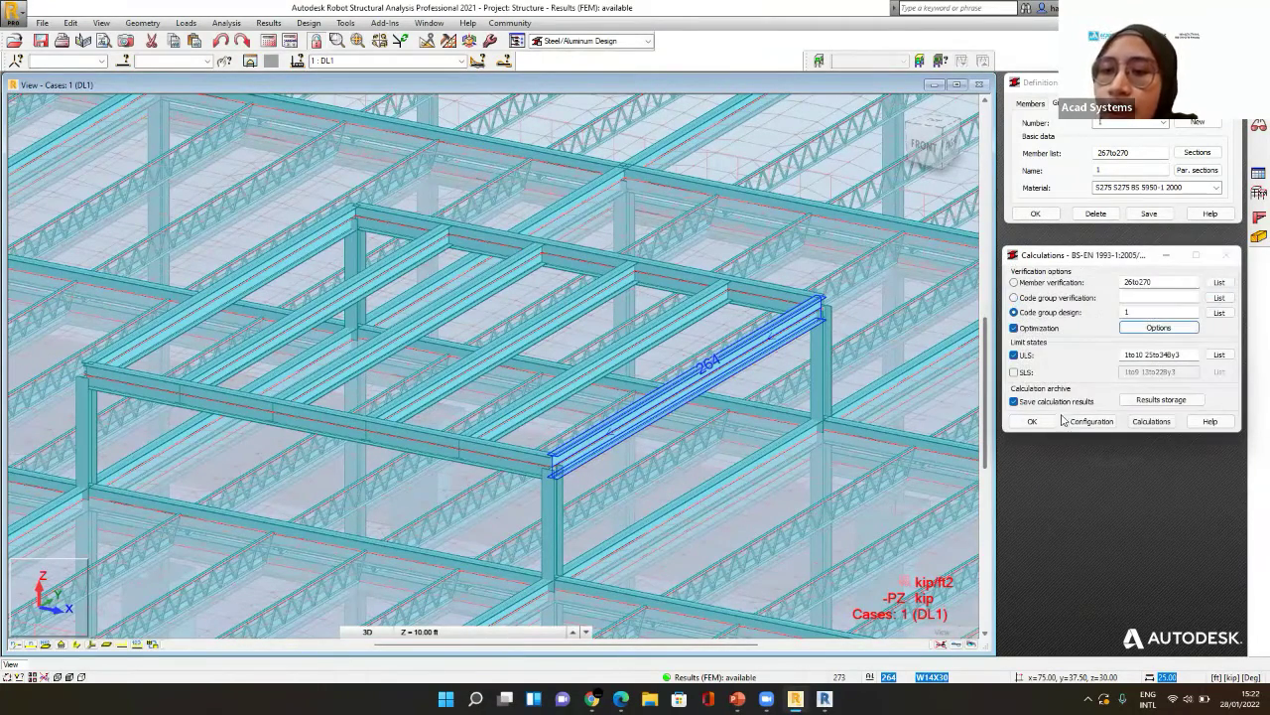
{"action": "left_click", "coordinate": [1161, 422]}
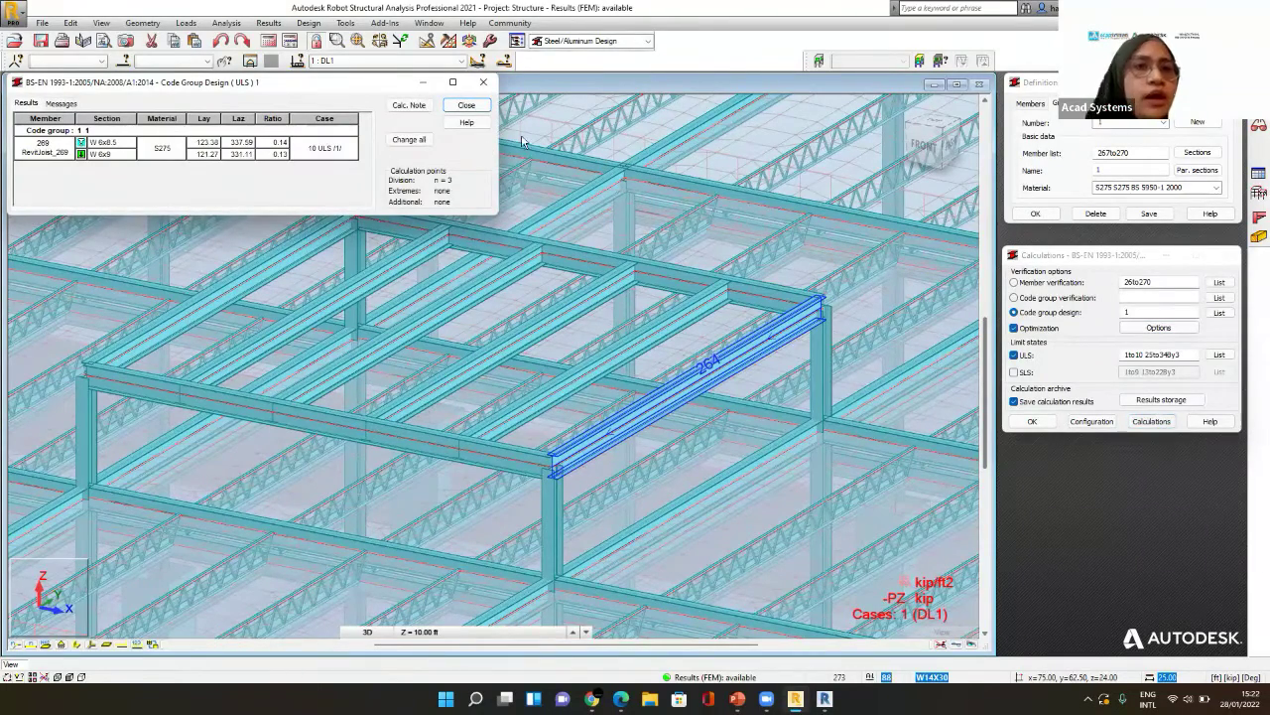
- Examine the simplified and detailed code-check results of the W 6x8.5 section for member 269
{"action": "left_click_drag", "start_coordinate": [373, 88], "coordinate": [814, 142]}
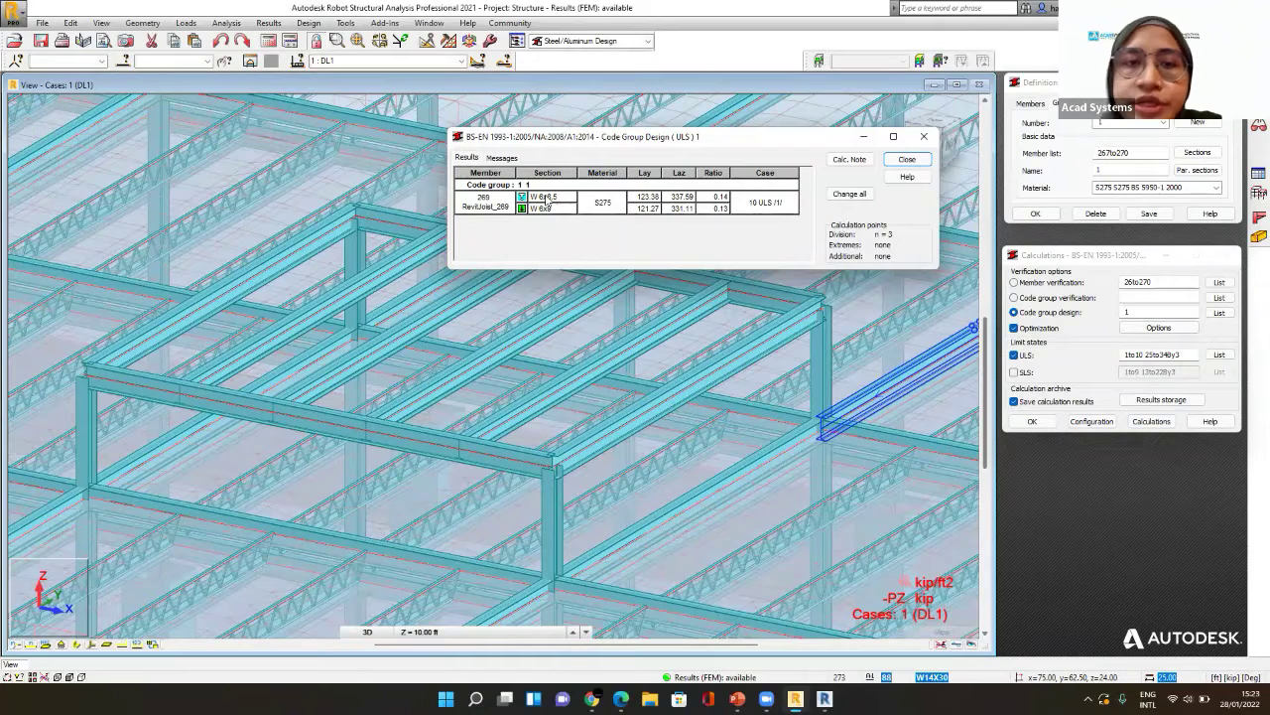
{"action": "double_click", "coordinate": [521, 198]}
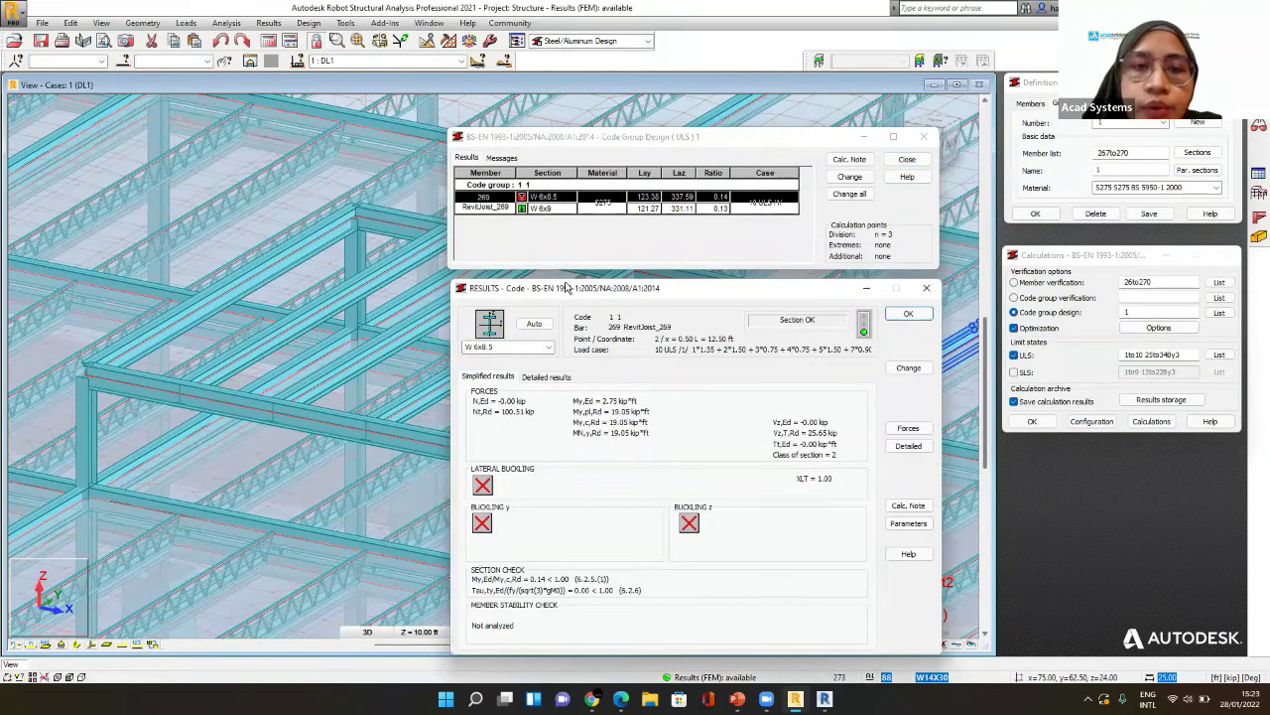
{"action": "left_click_drag", "start_coordinate": [571, 289], "coordinate": [394, 82]}
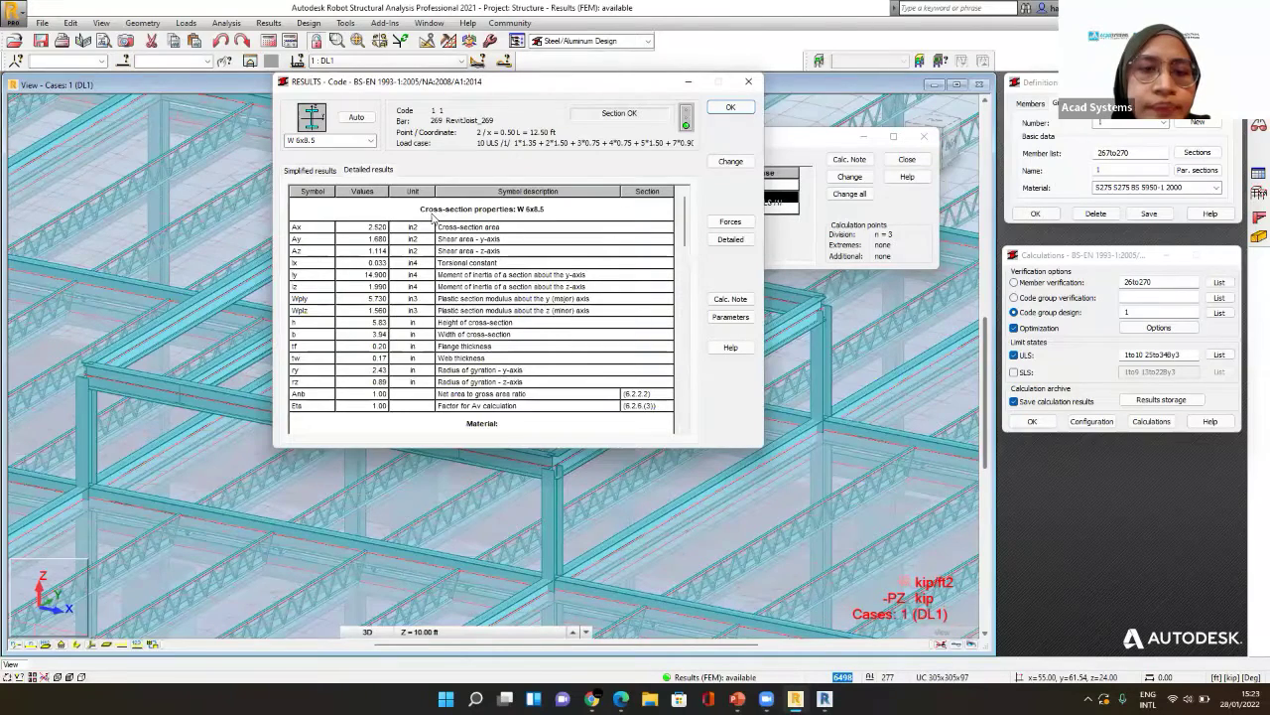
{"action": "scroll", "coordinate": [431, 216], "scroll_direction": "down", "scroll_amount": 5}
{"action": "scroll", "coordinate": [348, 201], "scroll_direction": "down", "scroll_amount": 3}
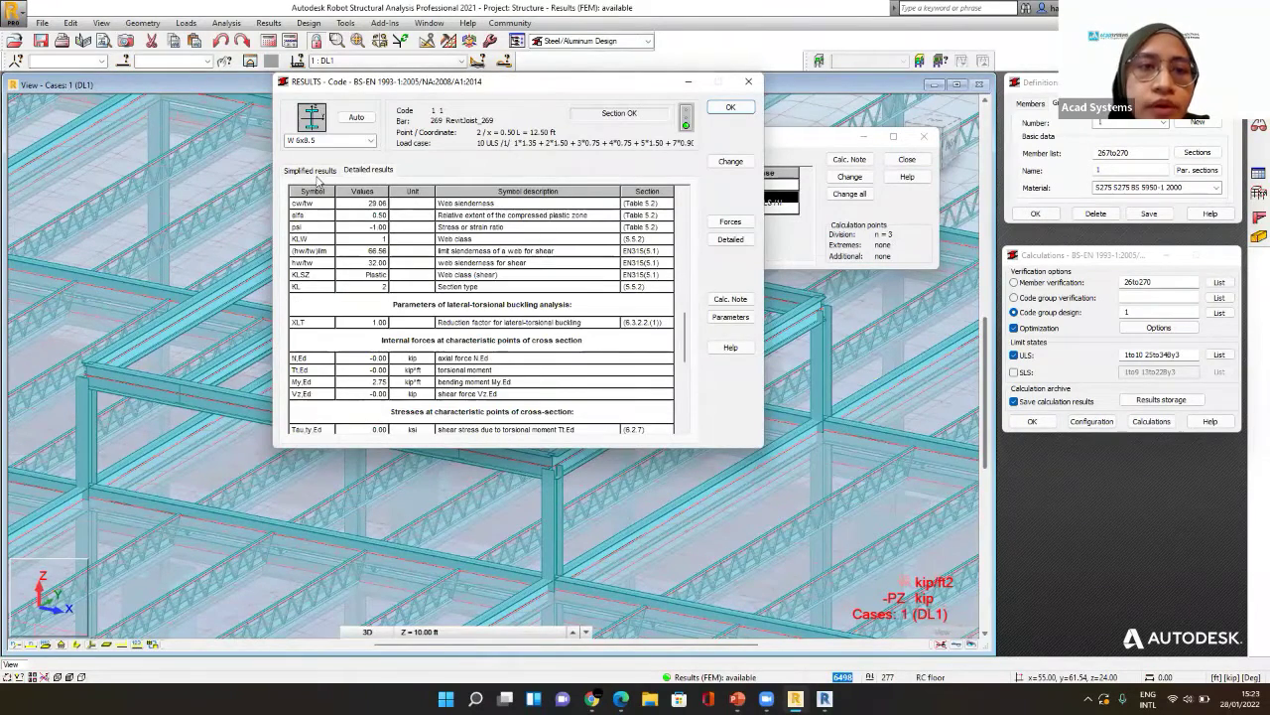
{"action": "left_click", "coordinate": [324, 170]}
{"action": "left_click", "coordinate": [364, 169]}
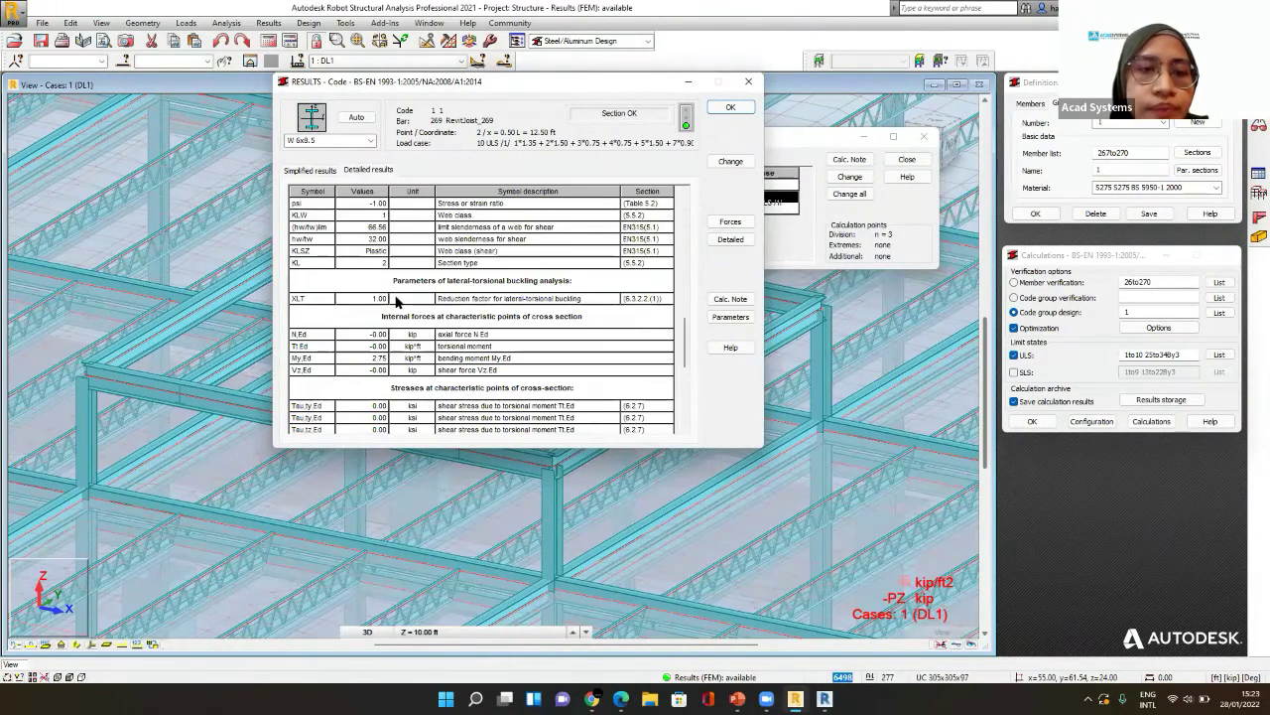
{"action": "scroll", "coordinate": [453, 304], "scroll_direction": "up", "scroll_amount": 2}
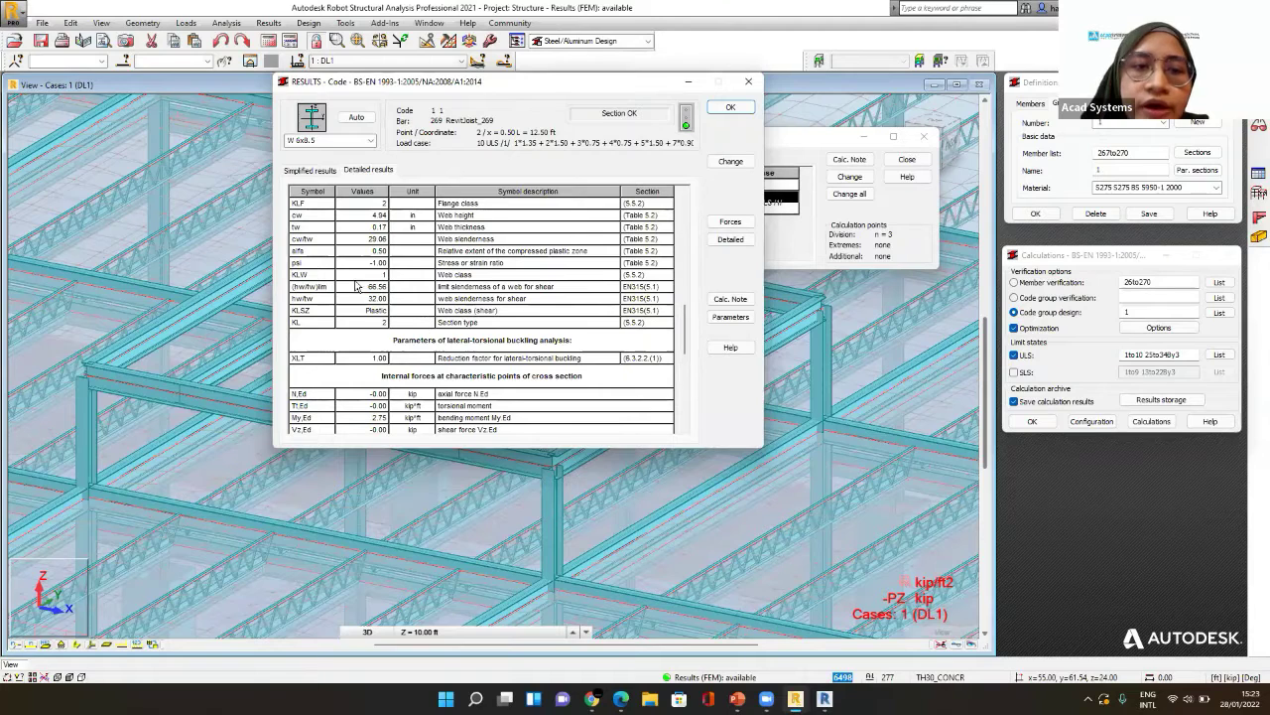
{"action": "scroll", "coordinate": [355, 286], "scroll_direction": "up", "scroll_amount": 4}
{"action": "scroll", "coordinate": [392, 323], "scroll_direction": "up", "scroll_amount": 1}
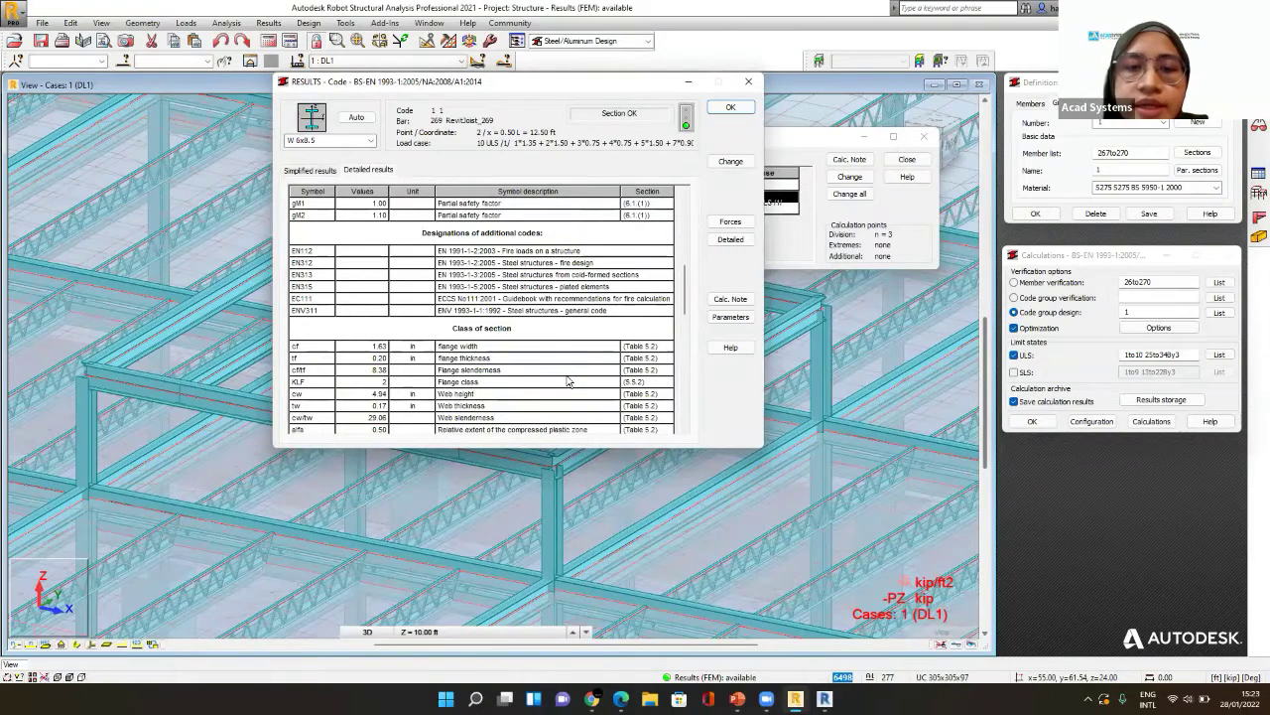
{"action": "key", "text": "Escape"}
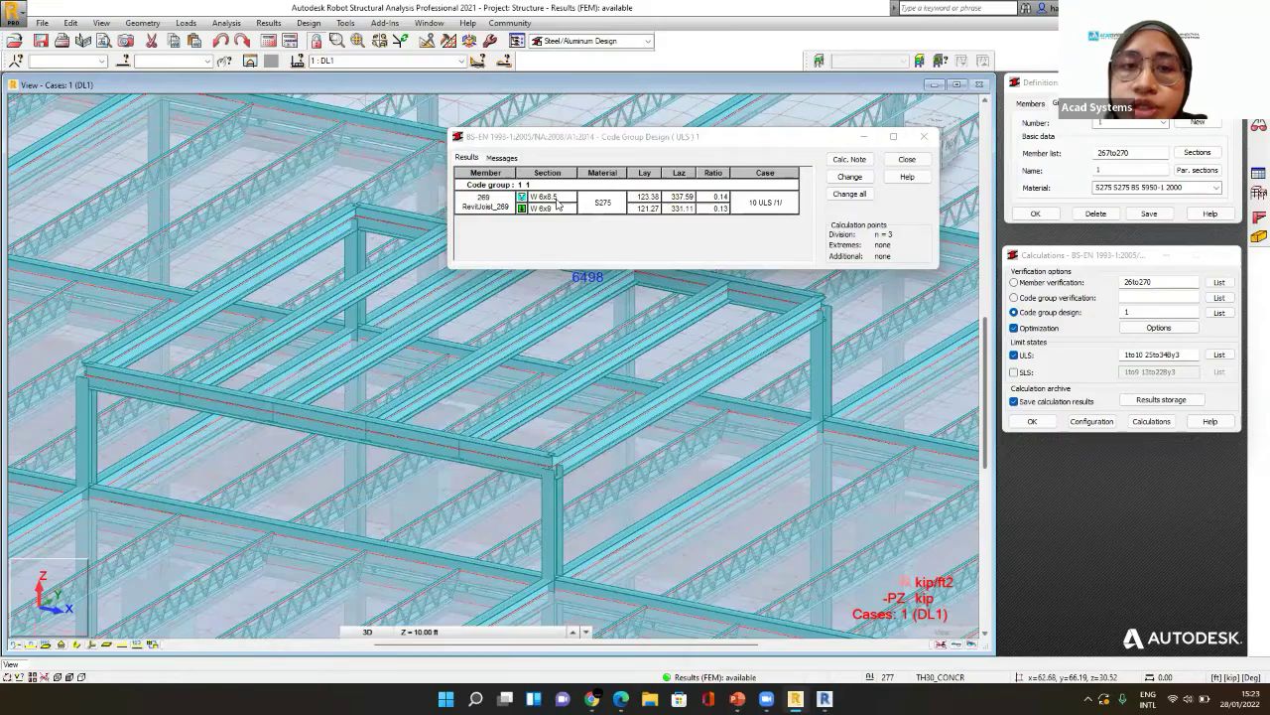
- Apply the designed sections to all members of the code group and archive the calculation result as Code Group Design ( ULS ) 1
{"action": "left_click", "coordinate": [851, 193]}
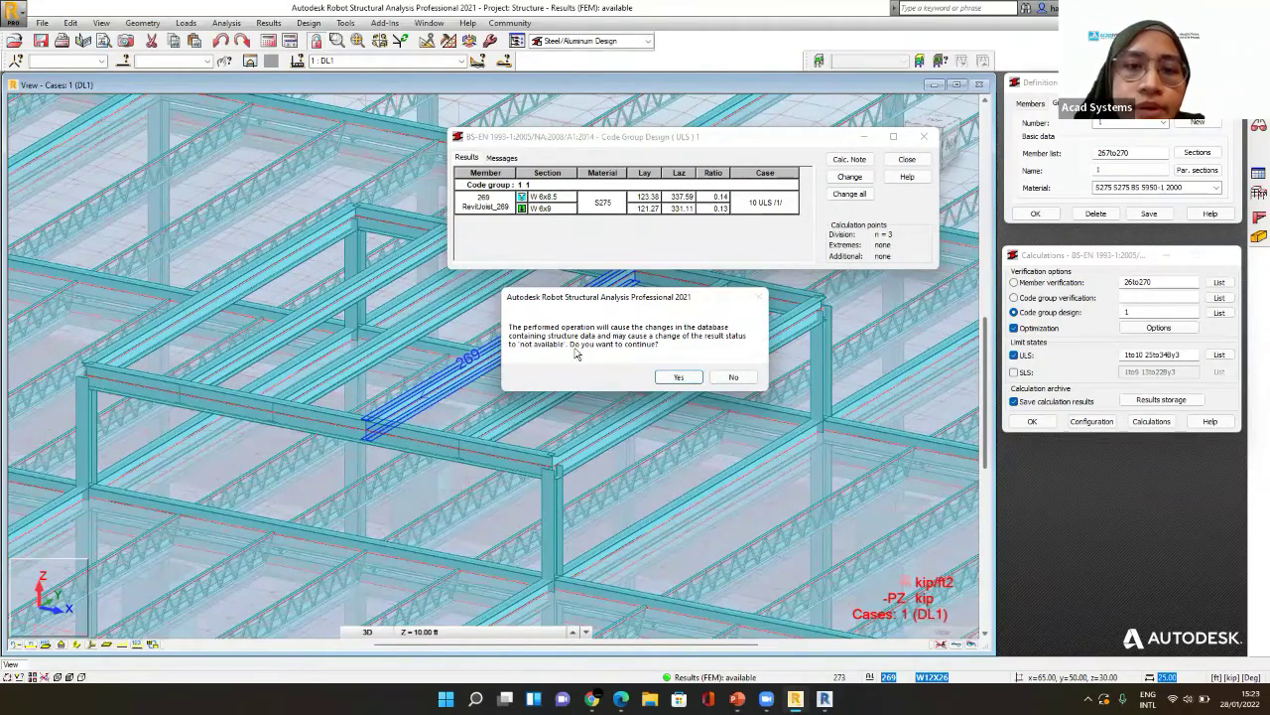
{"action": "key", "text": "Return"}
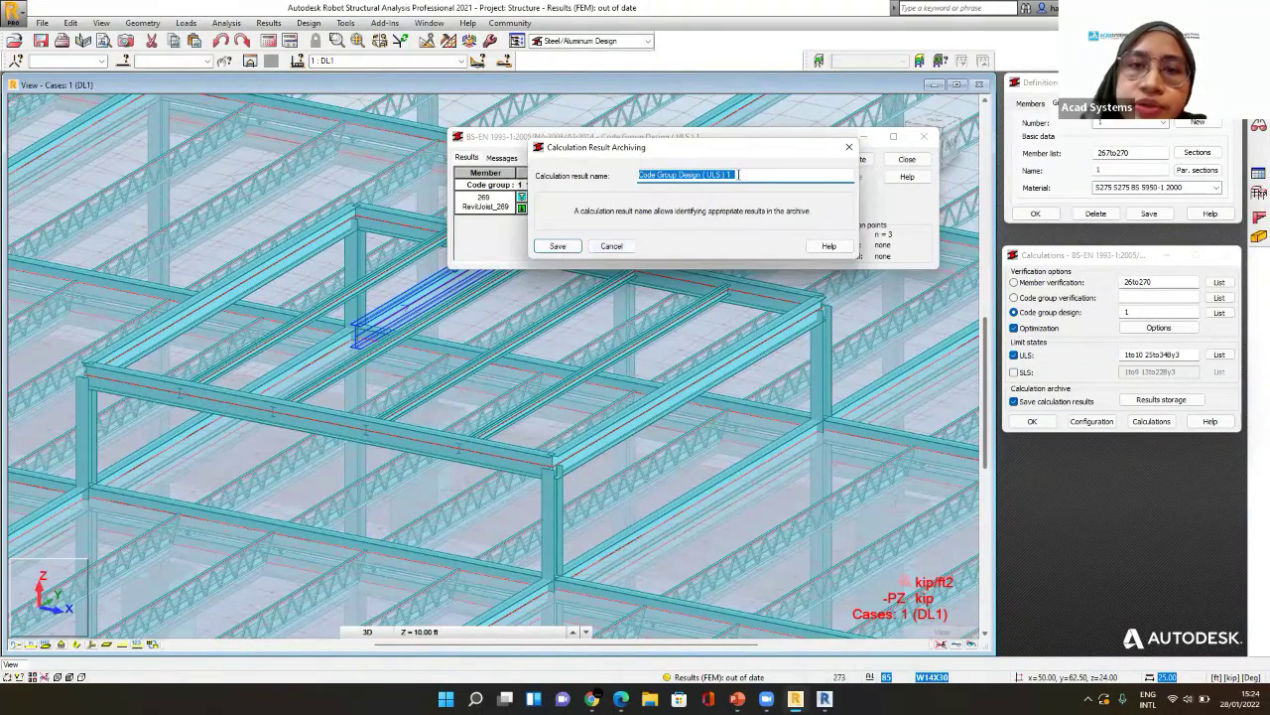
{"action": "left_click", "coordinate": [739, 175]}
{"action": "left_click", "coordinate": [559, 247]}
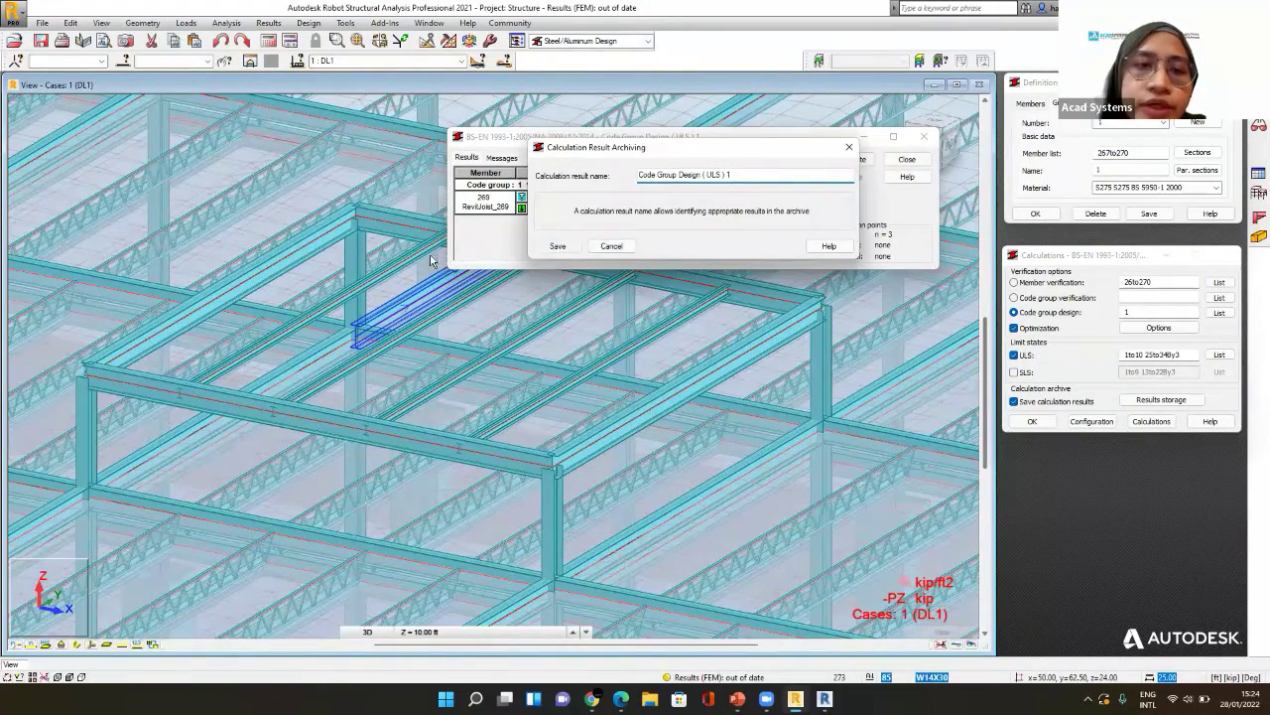
- Inspect the section and material assigned to penthouse beam 267 in its object properties
{"action": "left_click", "coordinate": [290, 331]}
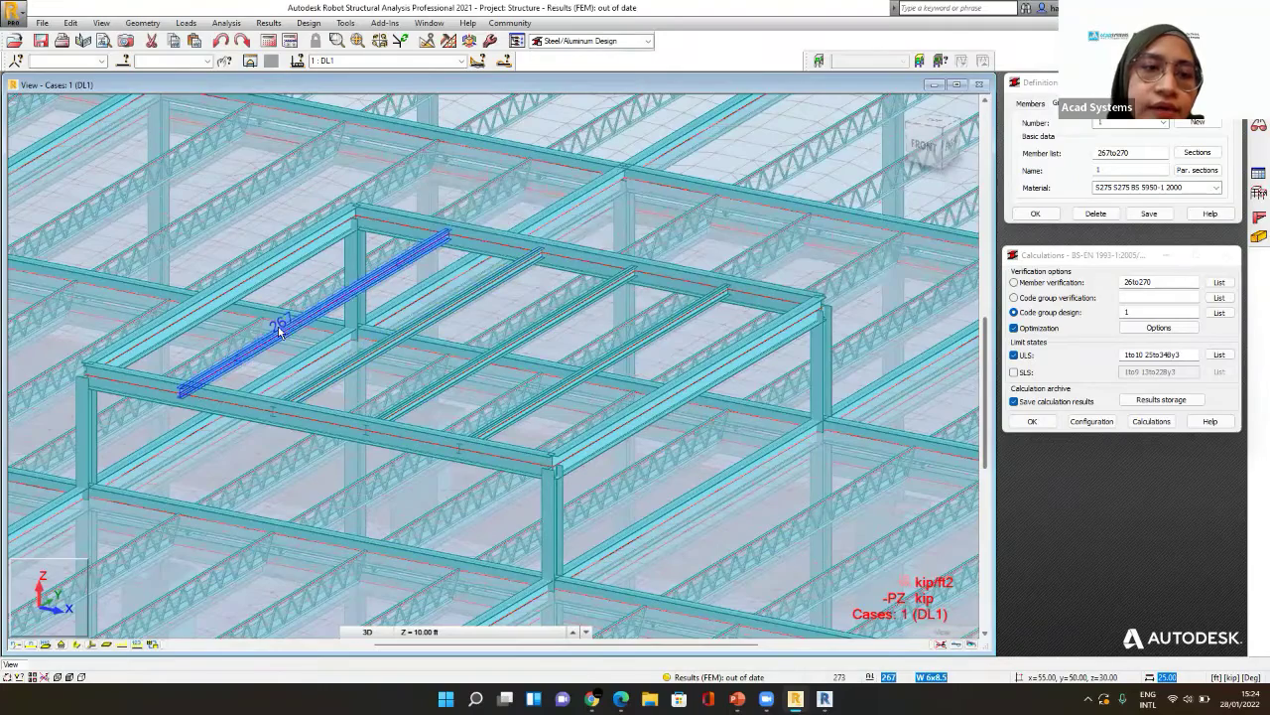
{"action": "right_click", "coordinate": [283, 449]}
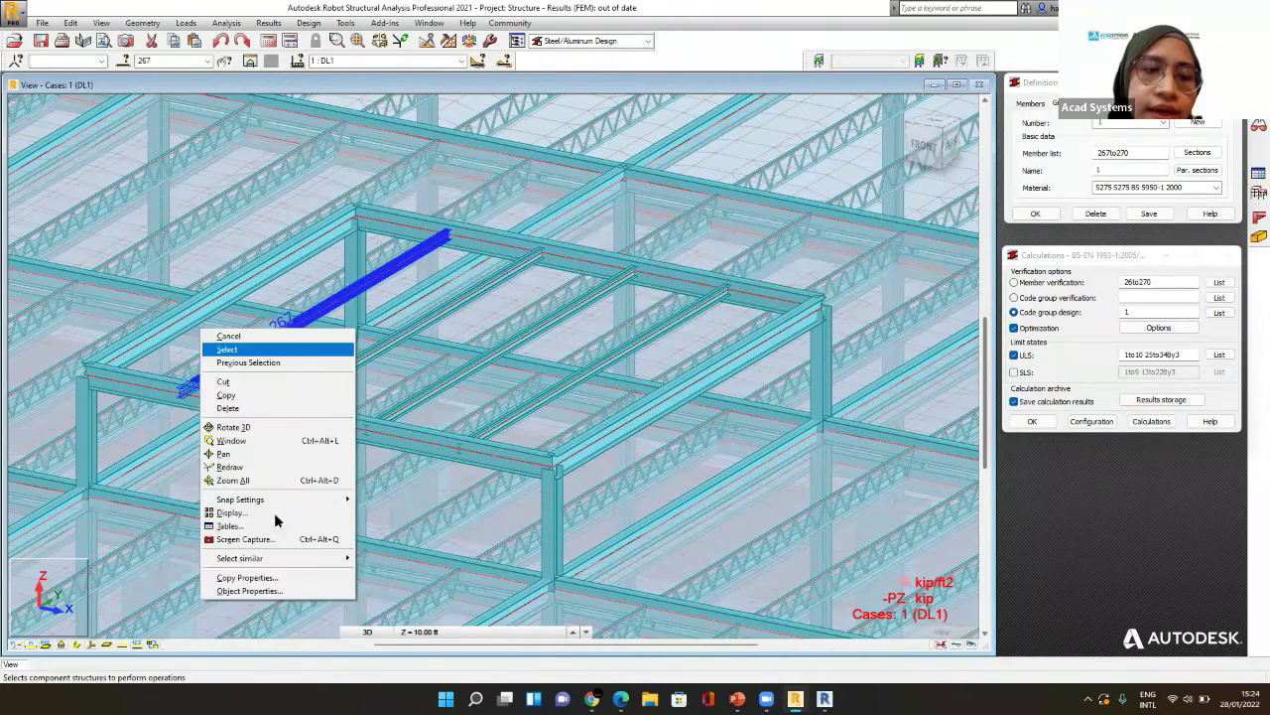
{"action": "left_click", "coordinate": [248, 590]}
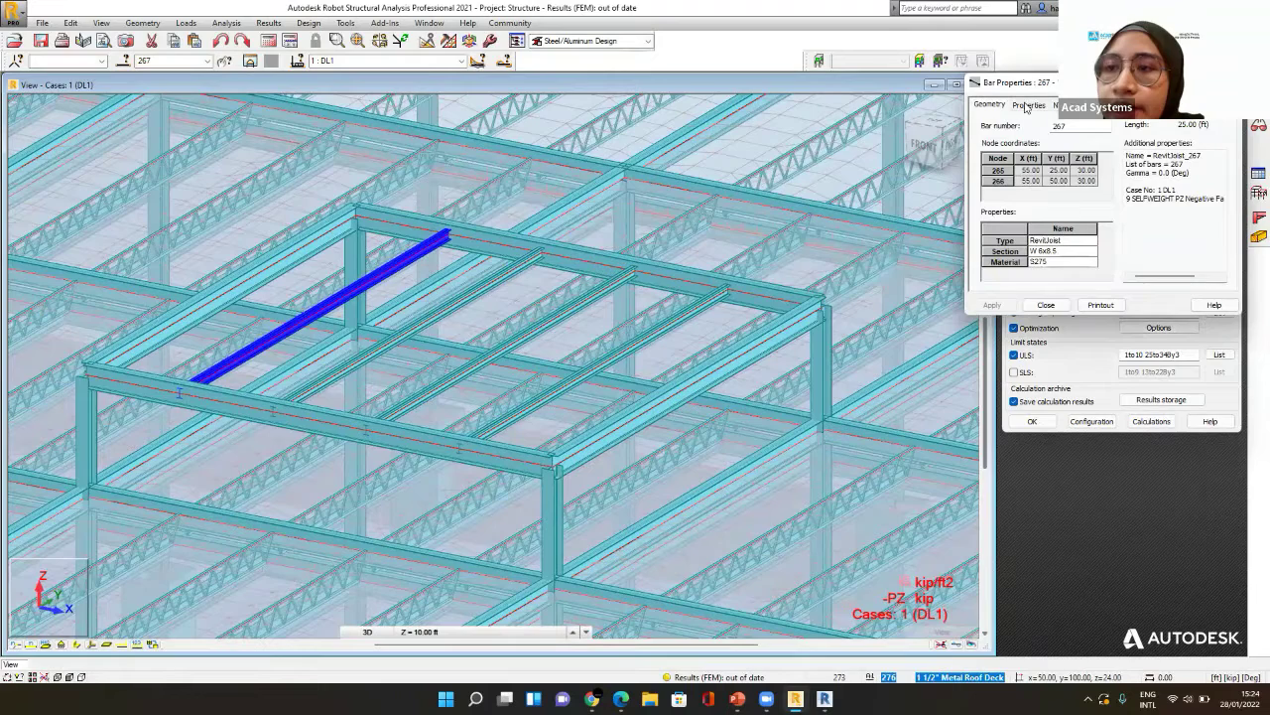
{"action": "left_click", "coordinate": [1054, 256]}
{"action": "left_click", "coordinate": [1091, 251]}
{"action": "left_click", "coordinate": [1112, 255]}
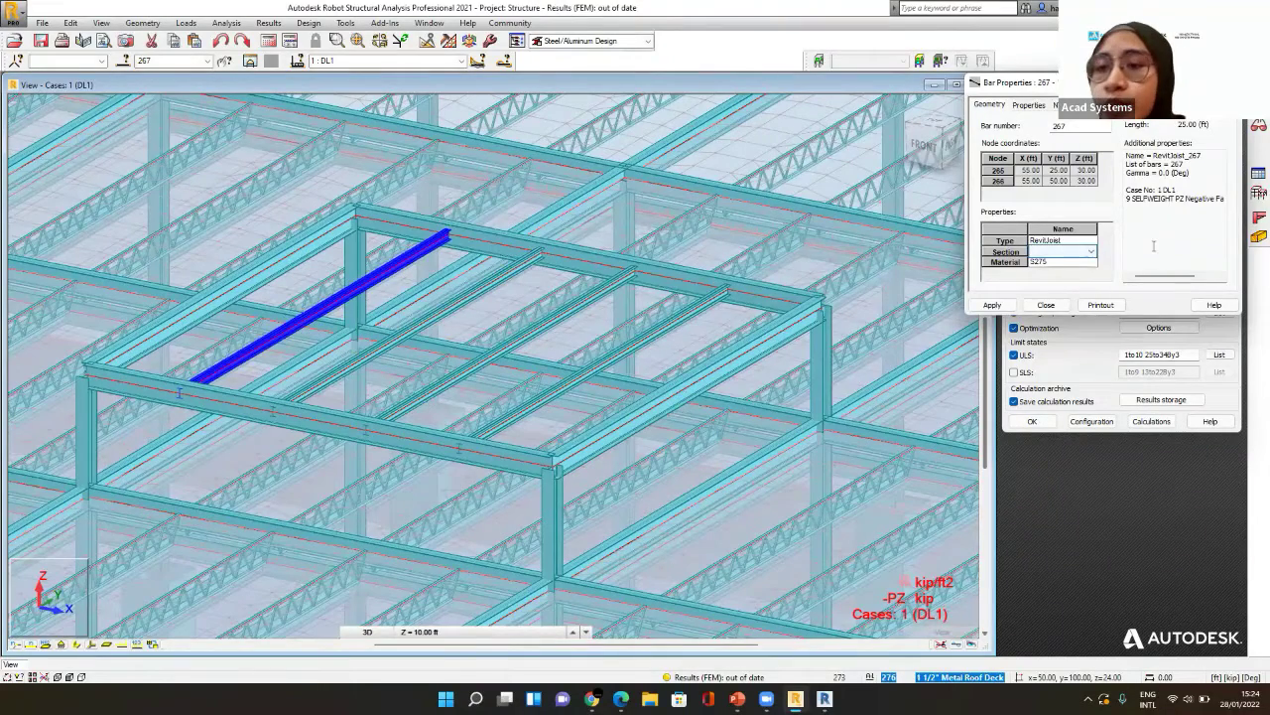
{"action": "left_click", "coordinate": [1070, 262]}
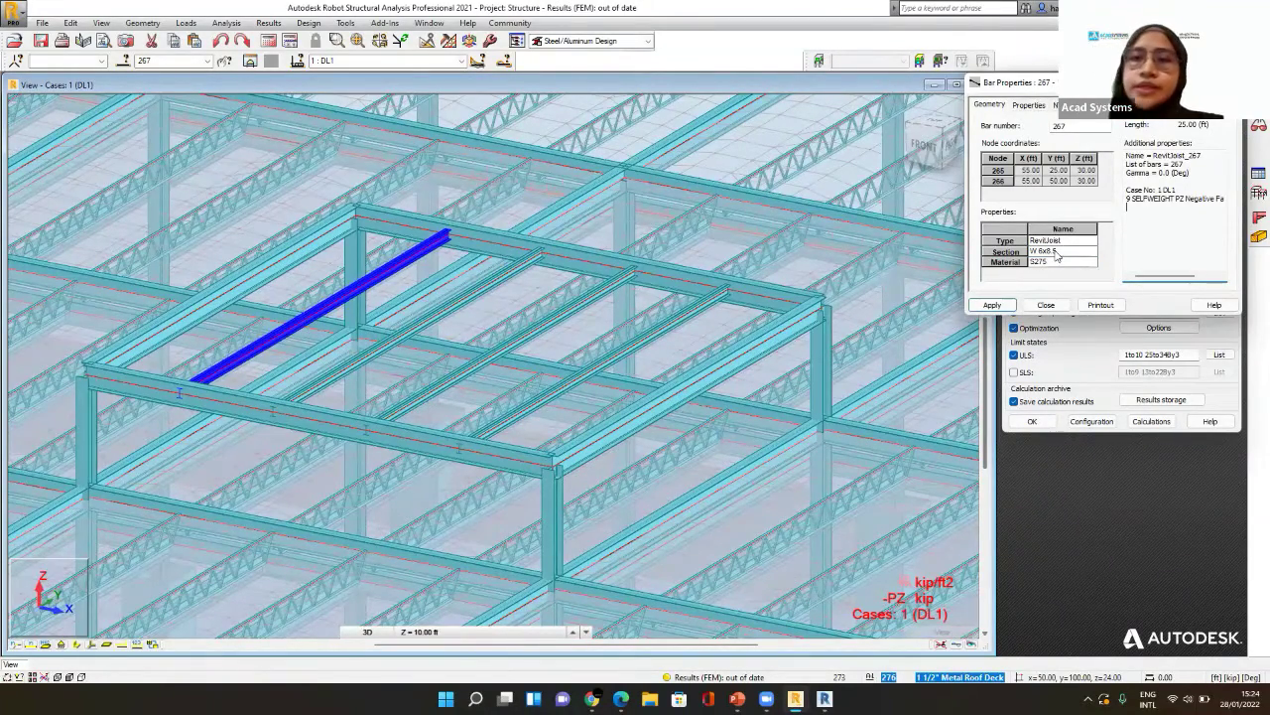
{"action": "left_click", "coordinate": [998, 302]}
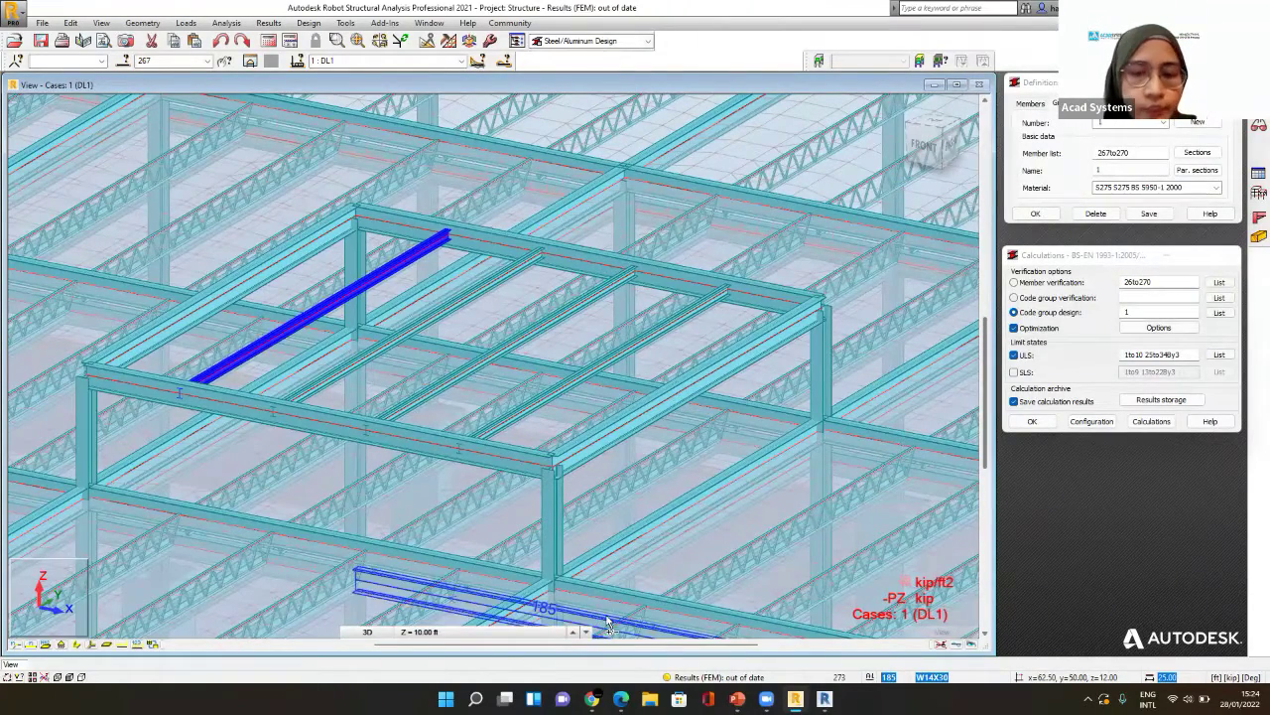
- Return the workspace layout to Geometry and save the project as Structure.rtd in ROBOT format in Documents
{"action": "mouse_move", "coordinate": [754, 656]}
{"action": "left_mouse_down"}
{"action": "mouse_move", "coordinate": [683, 659]}
{"action": "mouse_move", "coordinate": [688, 694]}
{"action": "mouse_move", "coordinate": [780, 652]}
{"action": "left_mouse_up"}
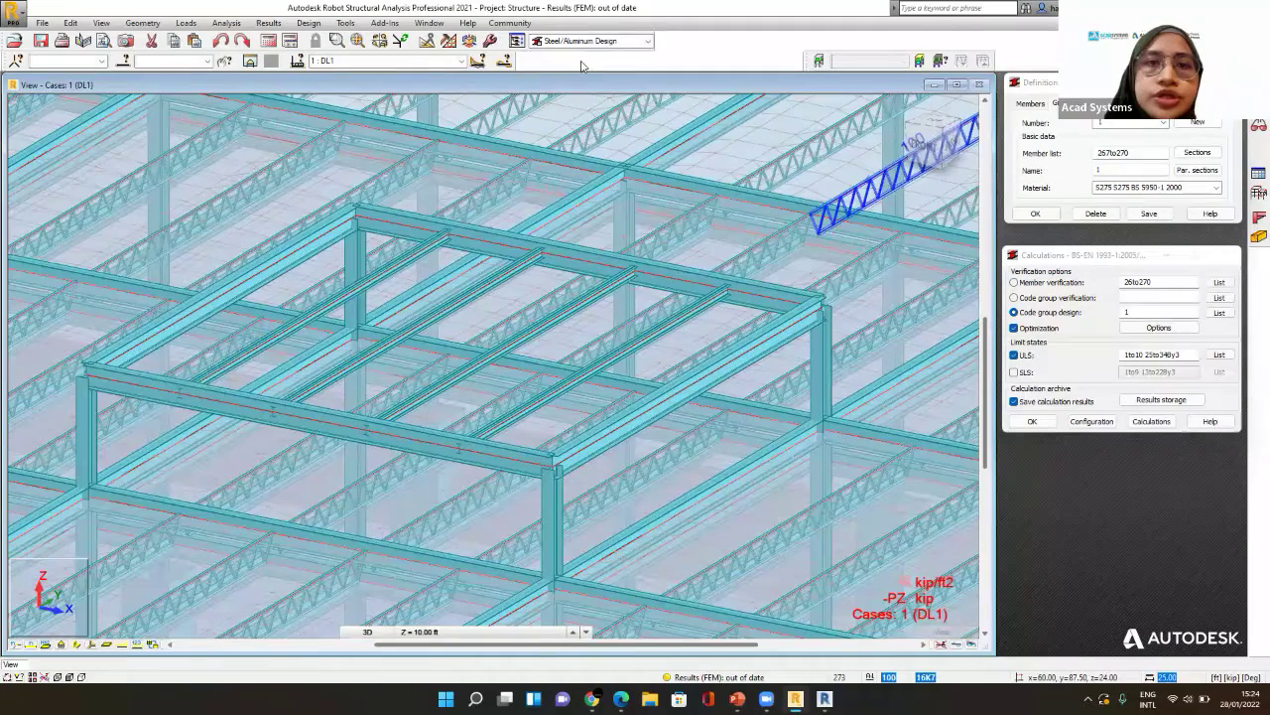
{"action": "left_click", "coordinate": [12, 21]}
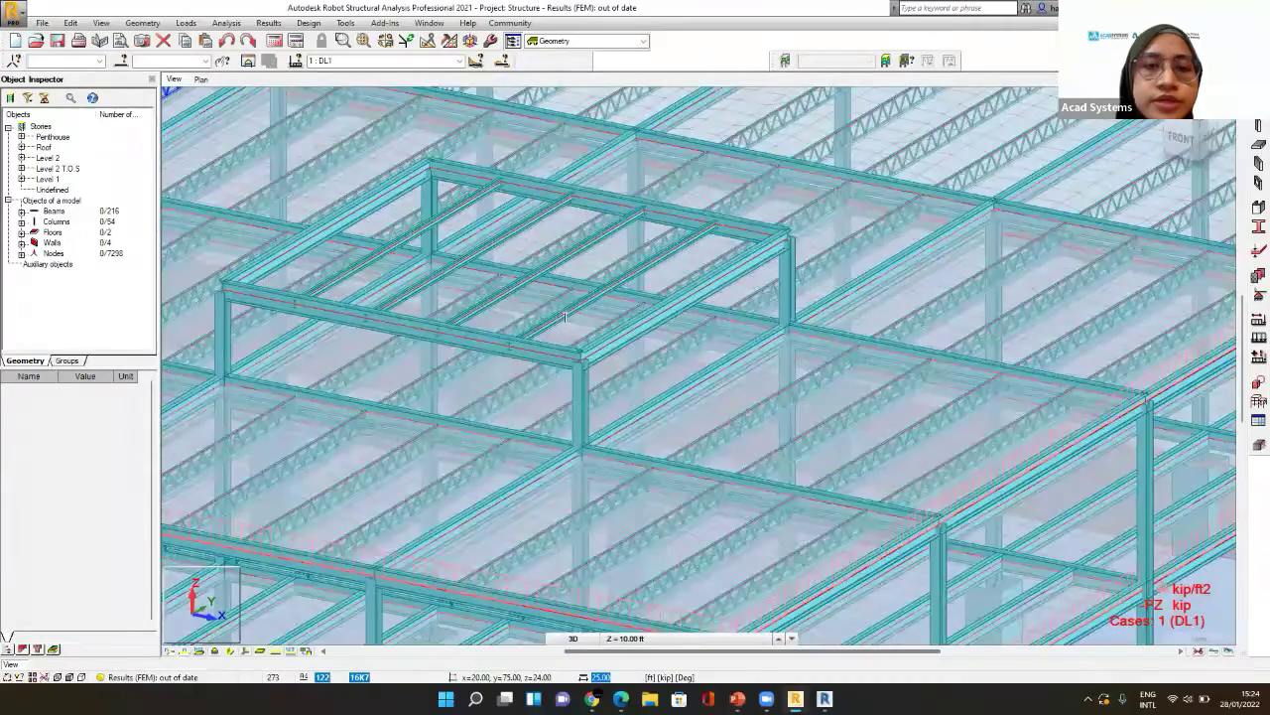
{"action": "key", "text": "ctrl+s"}
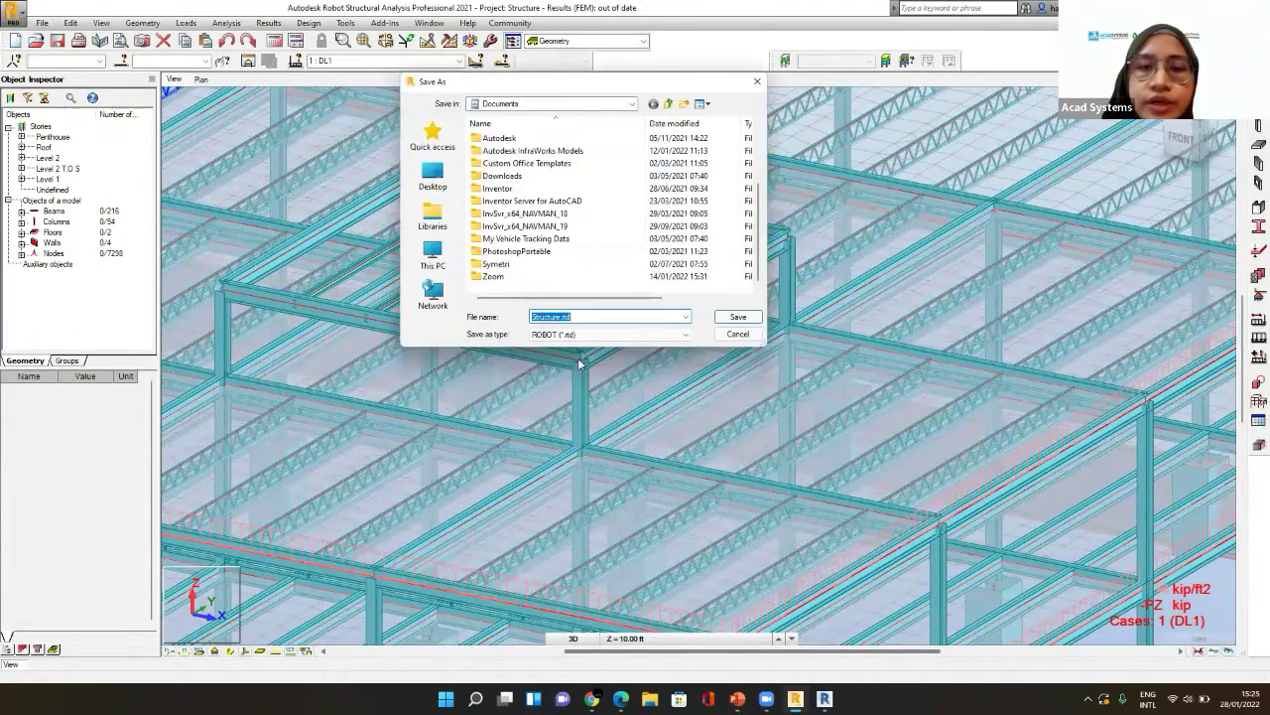
{"action": "left_click", "coordinate": [608, 335]}
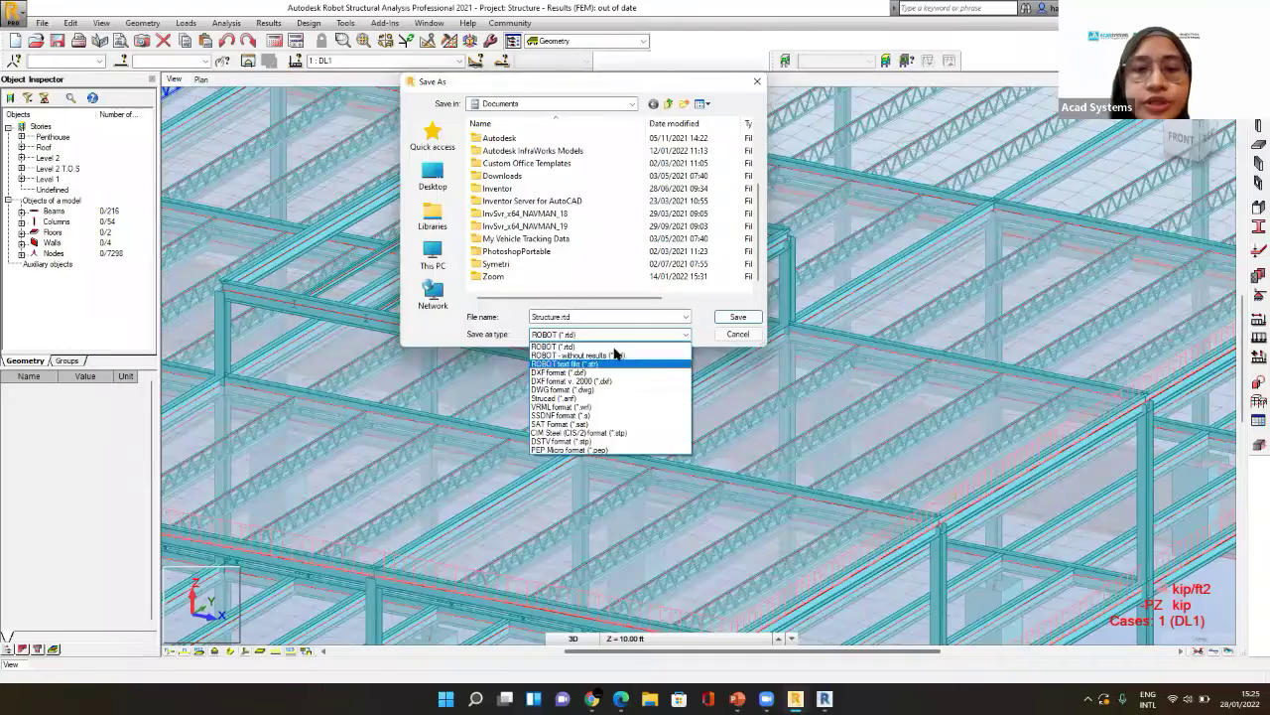
{"action": "left_click", "coordinate": [699, 311]}
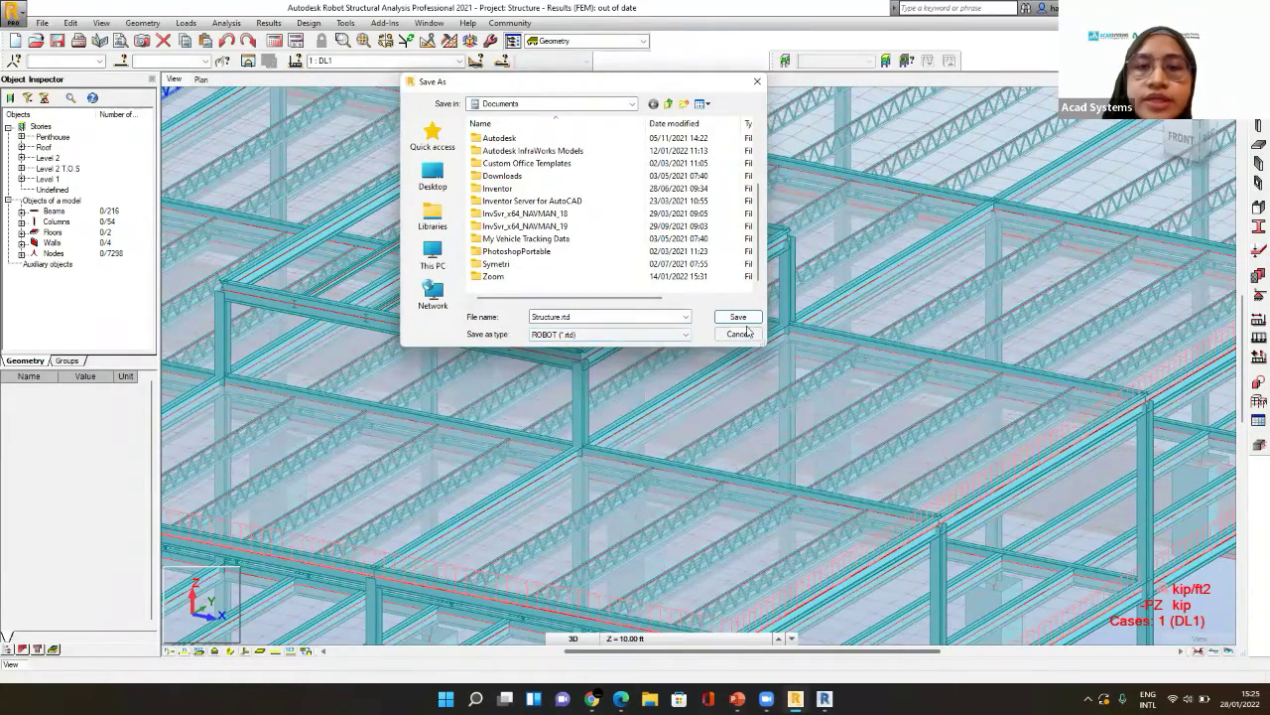
{"action": "left_click", "coordinate": [740, 319]}
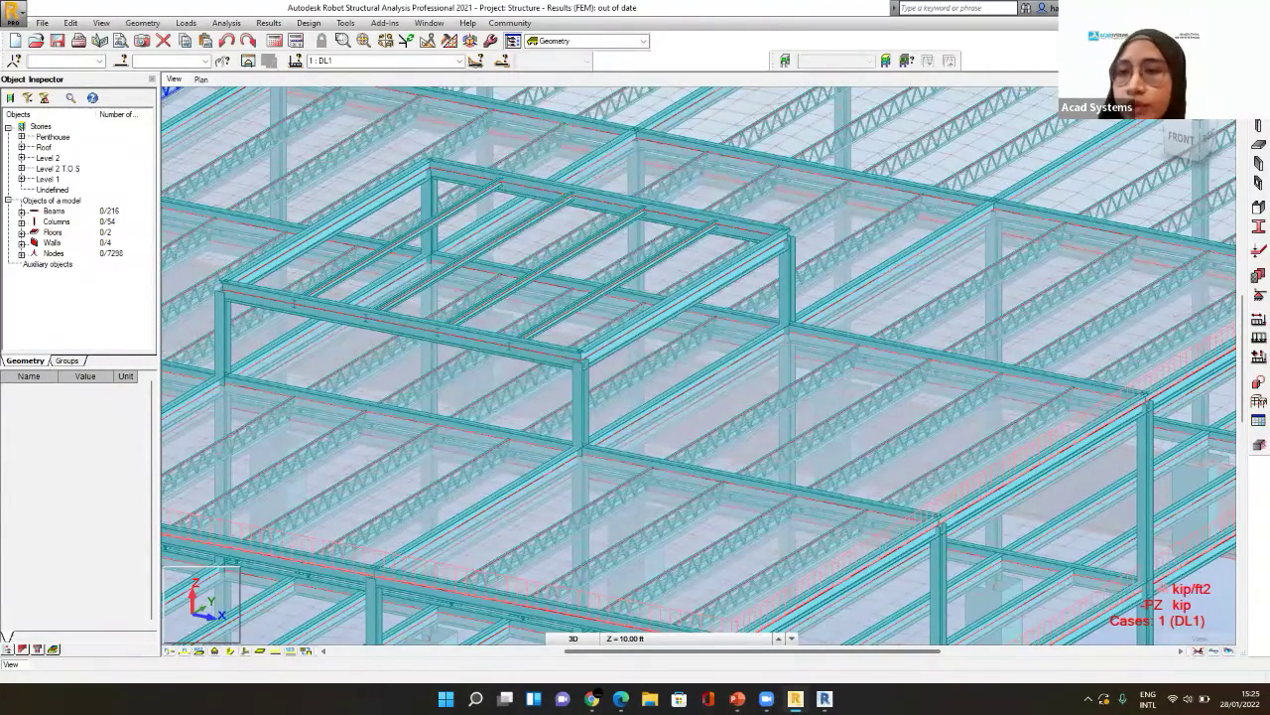
- Switch to Revit and update the structural model from Robot using the Update model direction with direct integration
{"action": "left_click", "coordinate": [685, 392]}
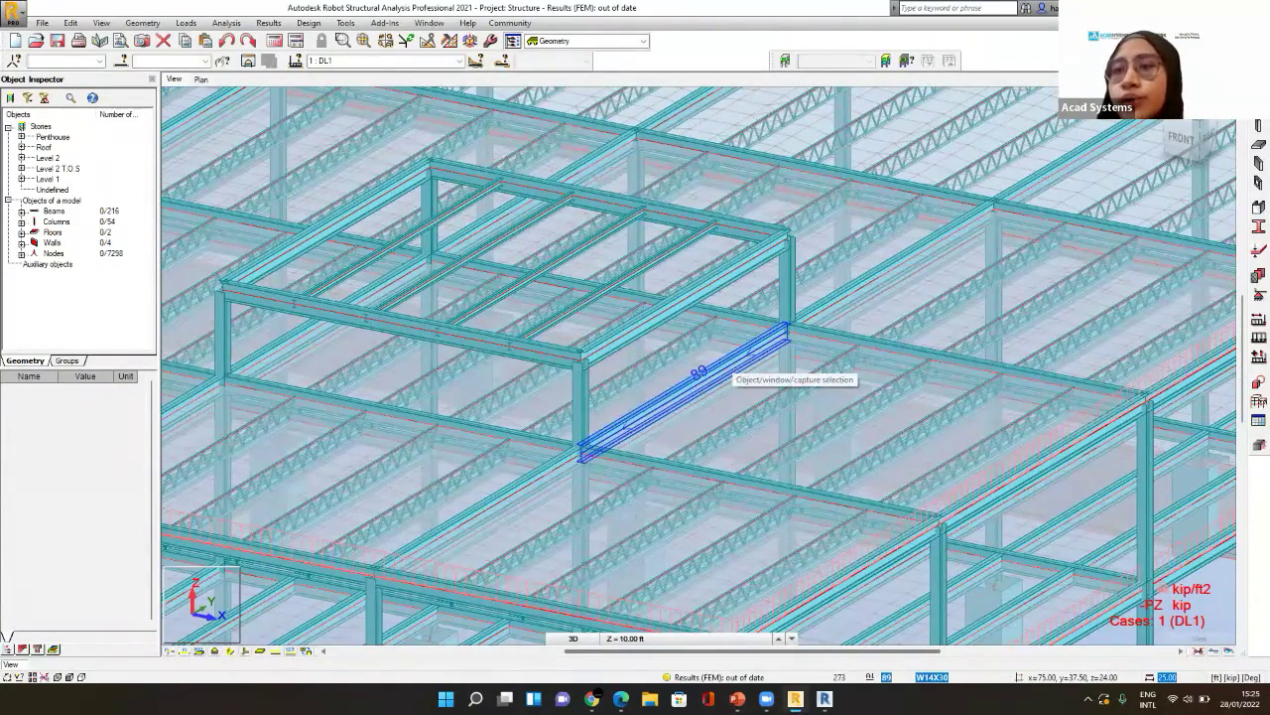
{"action": "key", "text": "alt+Tab"}
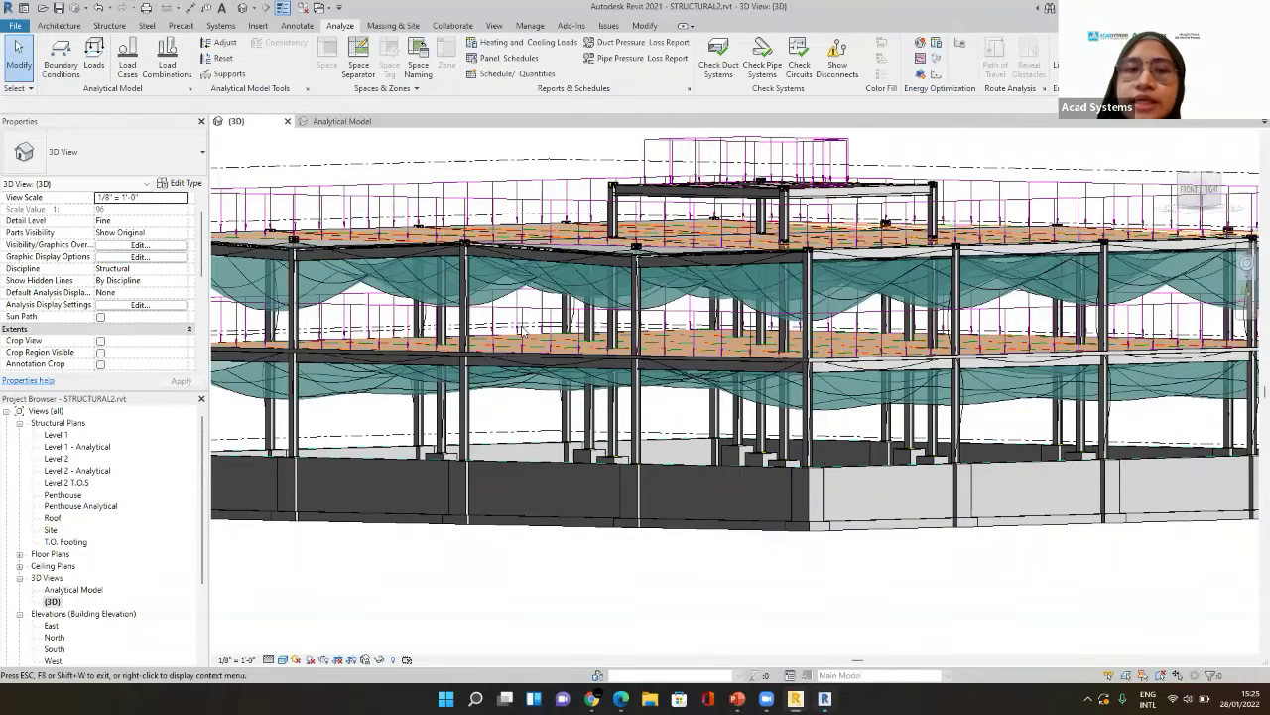
{"action": "left_click", "coordinate": [497, 299]}
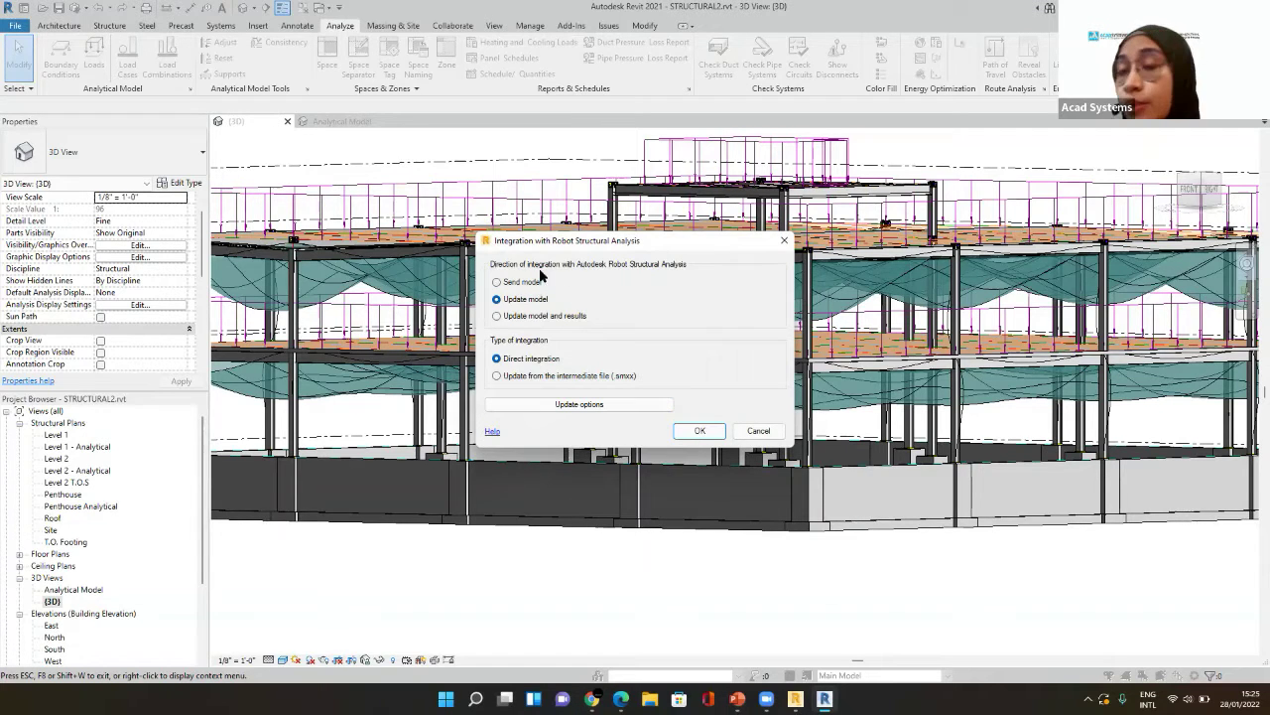
{"action": "left_click", "coordinate": [711, 434]}
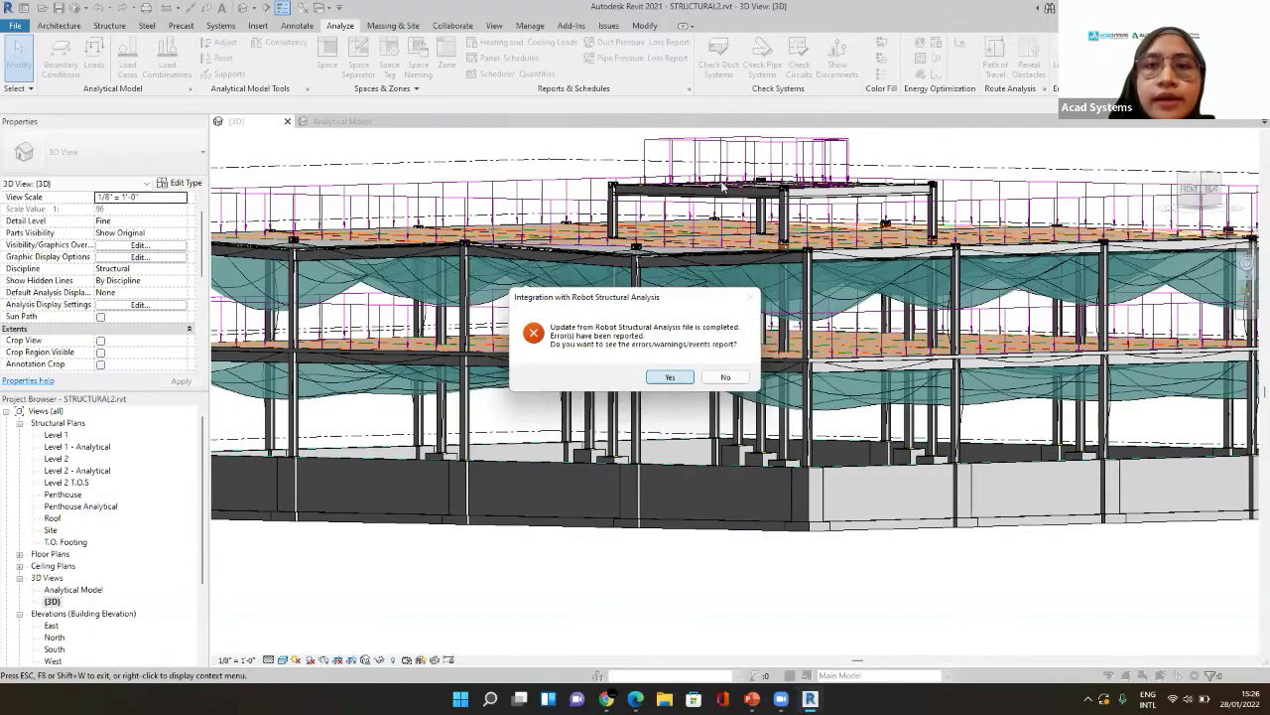
{"action": "key", "text": "Return"}
{"action": "key", "text": "Escape"}
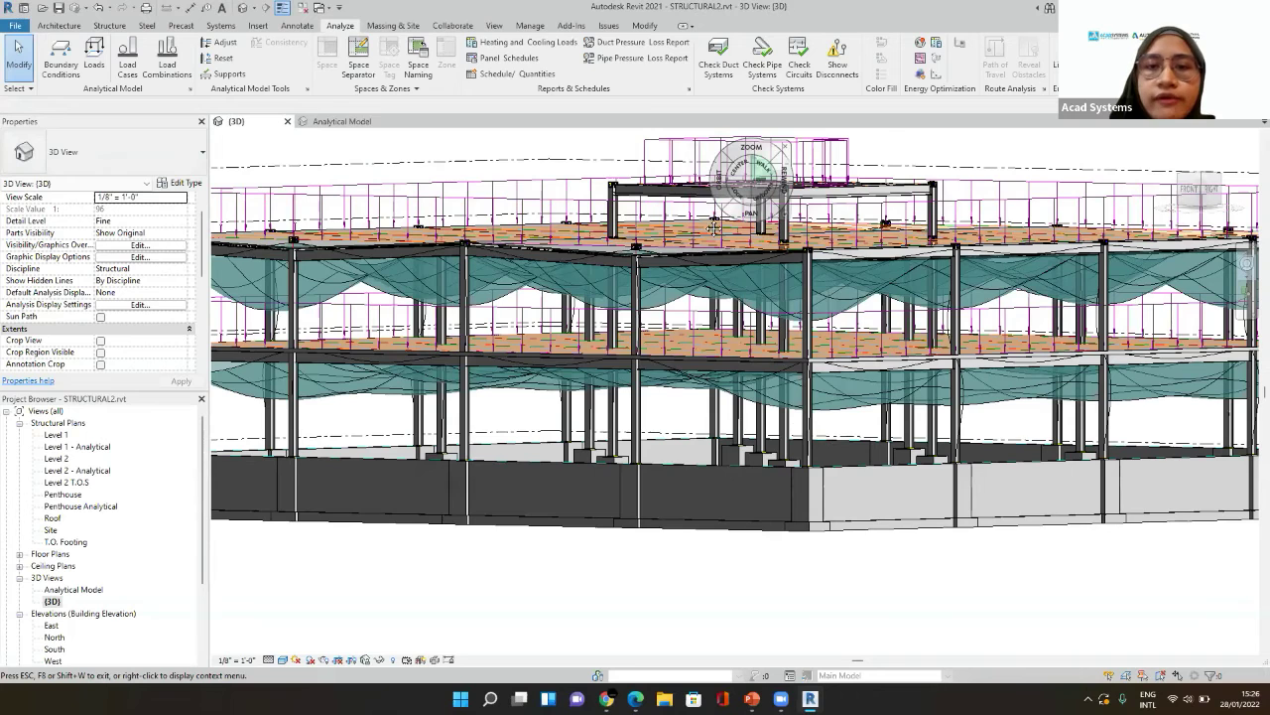
- Duplicate the {3D} view as an independent view without detailing
{"action": "middle_click_drag", "start_coordinate": [714, 230], "coordinate": [62, 112], "text": "shift"}
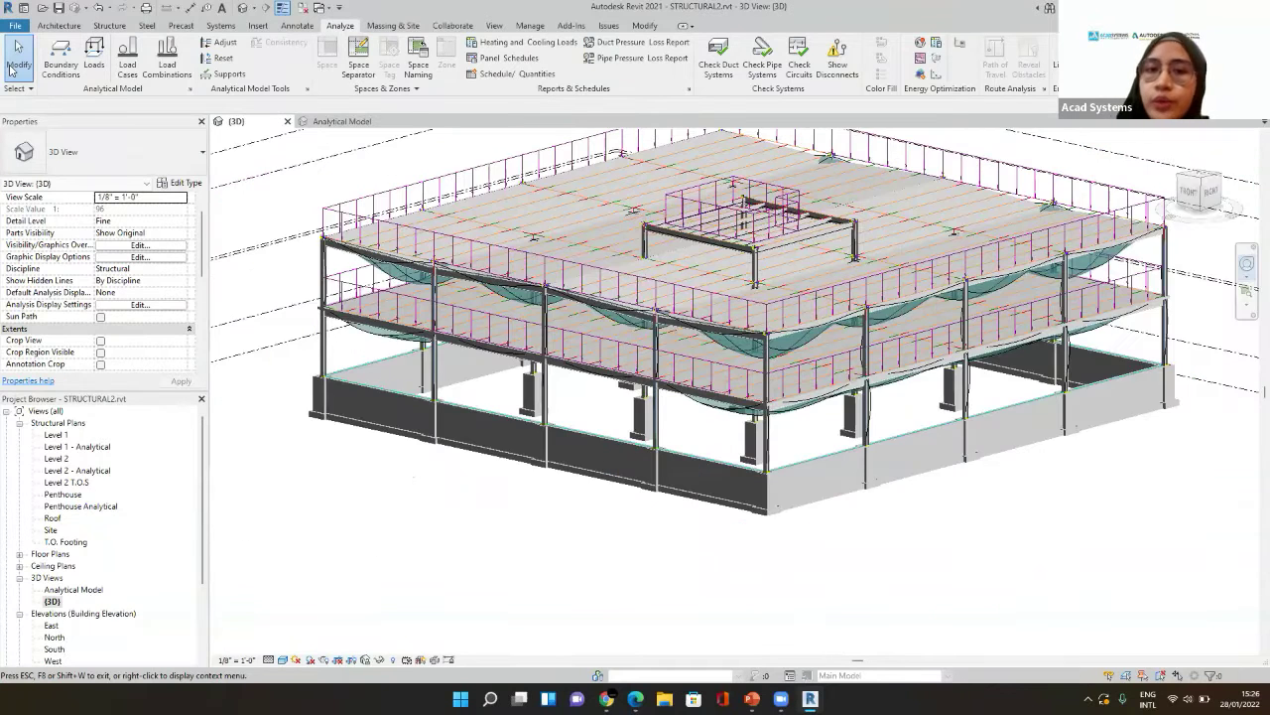
{"action": "left_click", "coordinate": [18, 62]}
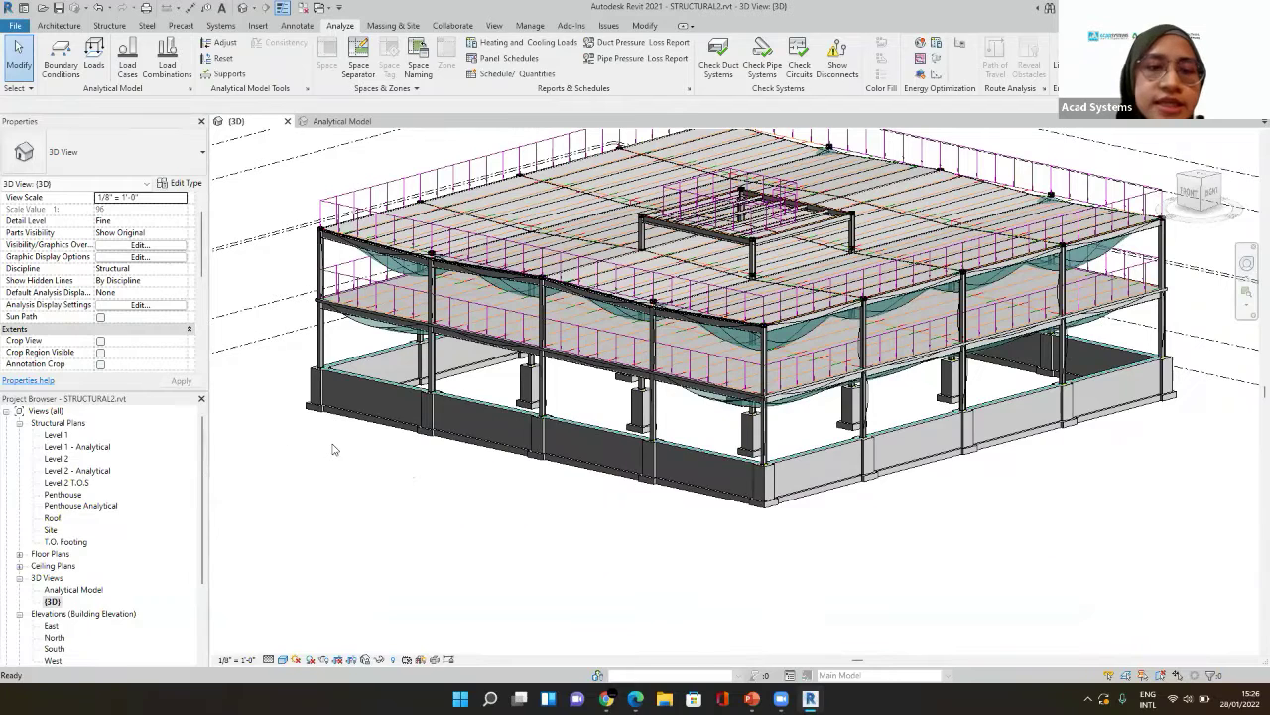
{"action": "middle_click_drag", "start_coordinate": [496, 544], "coordinate": [496, 543]}
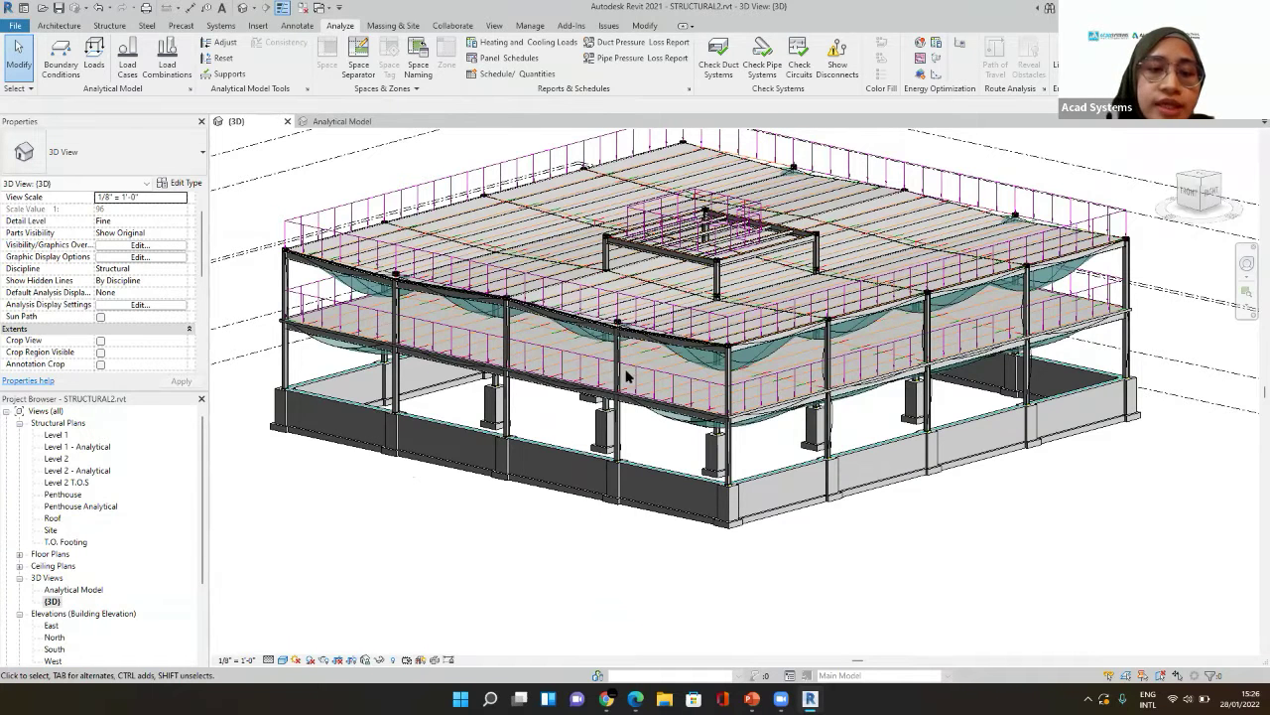
{"action": "middle_click_drag", "start_coordinate": [461, 338], "coordinate": [409, 376]}
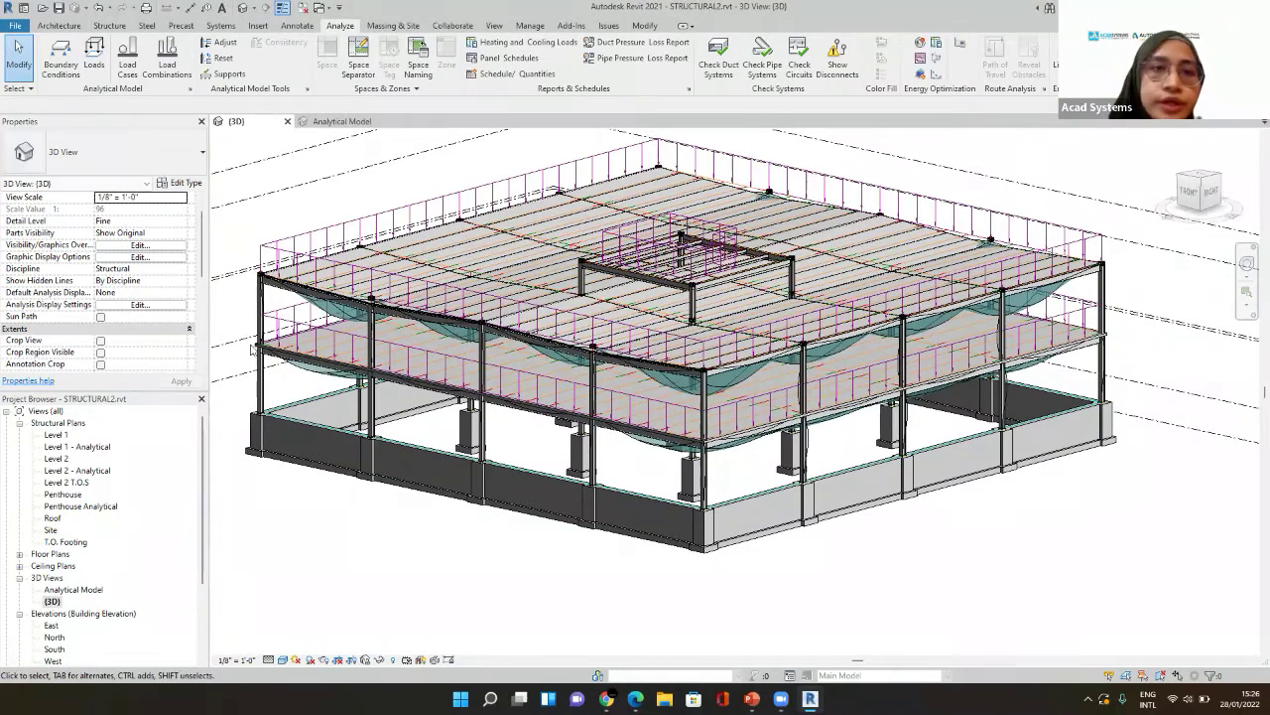
{"action": "left_click", "coordinate": [316, 123]}
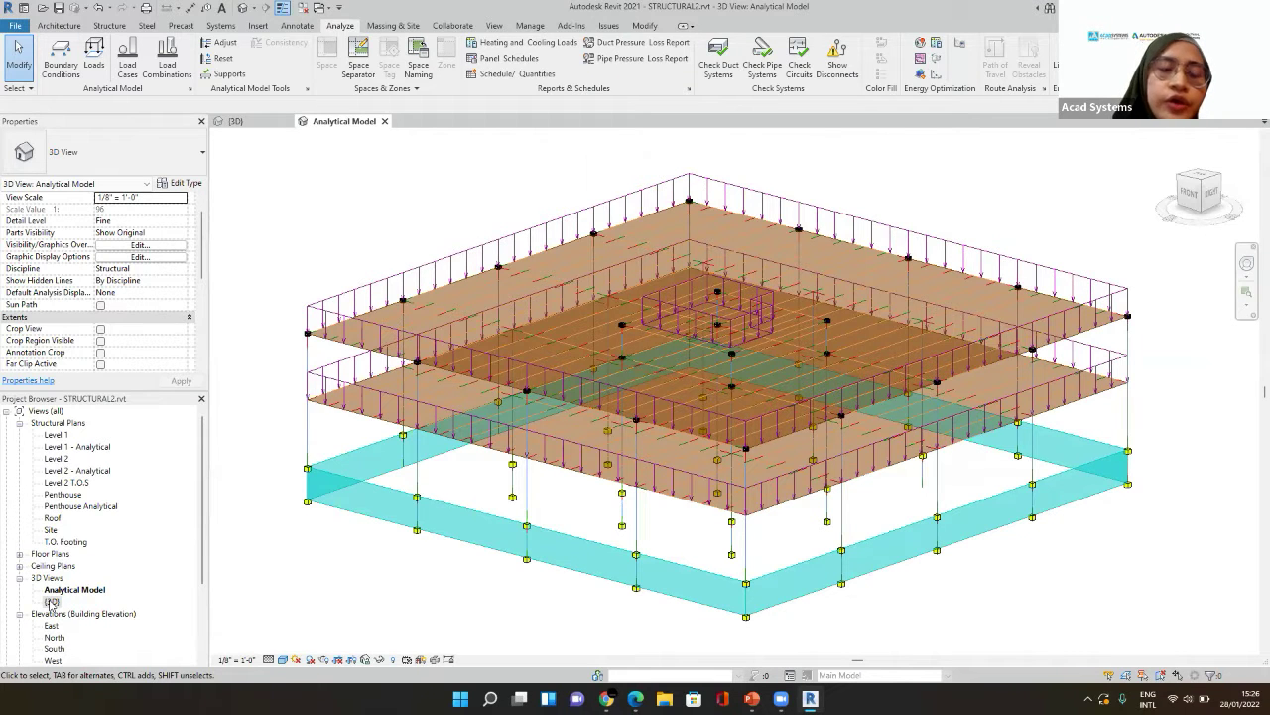
{"action": "right_click", "coordinate": [50, 602]}
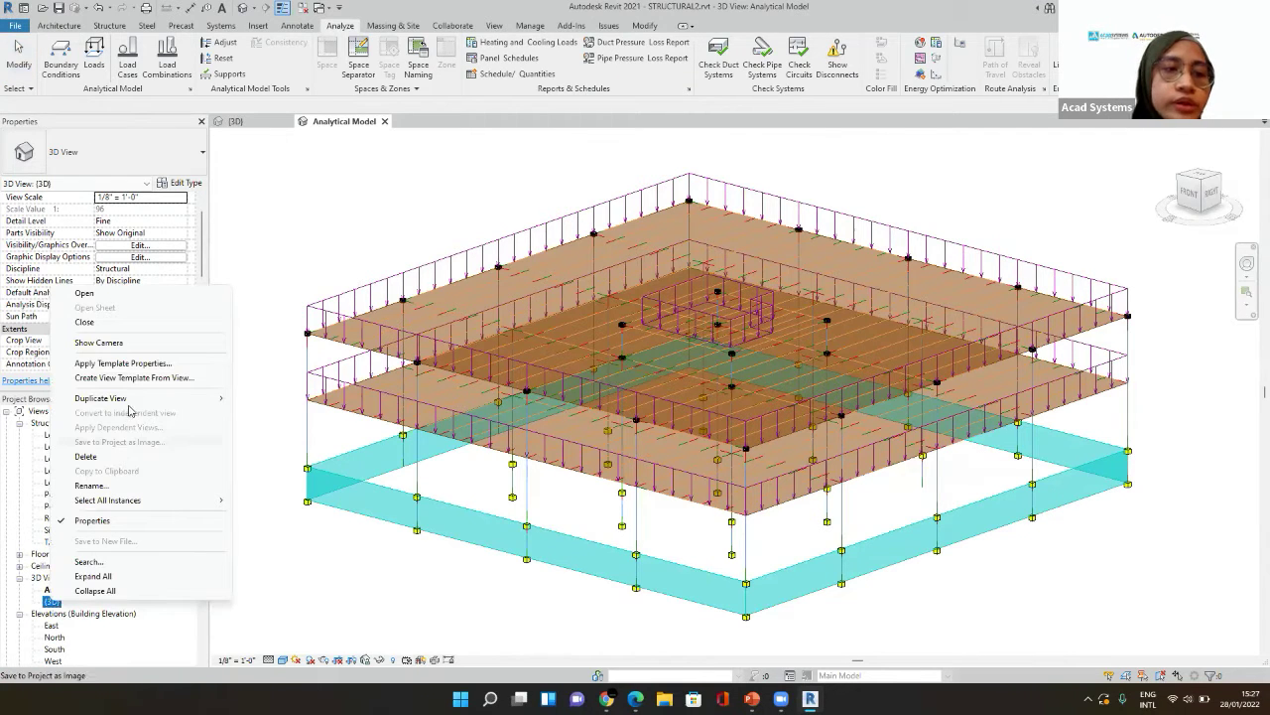
{"action": "mouse_move", "coordinate": [162, 402]}
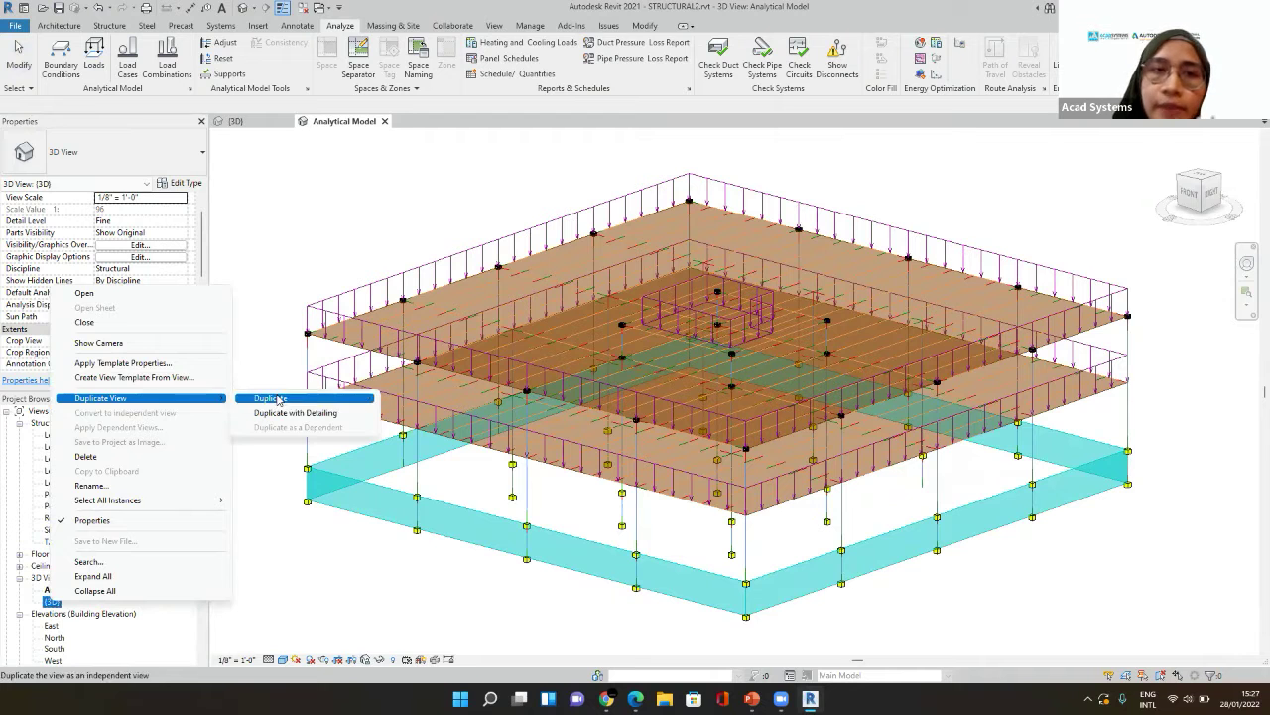
{"action": "key", "text": "Return"}
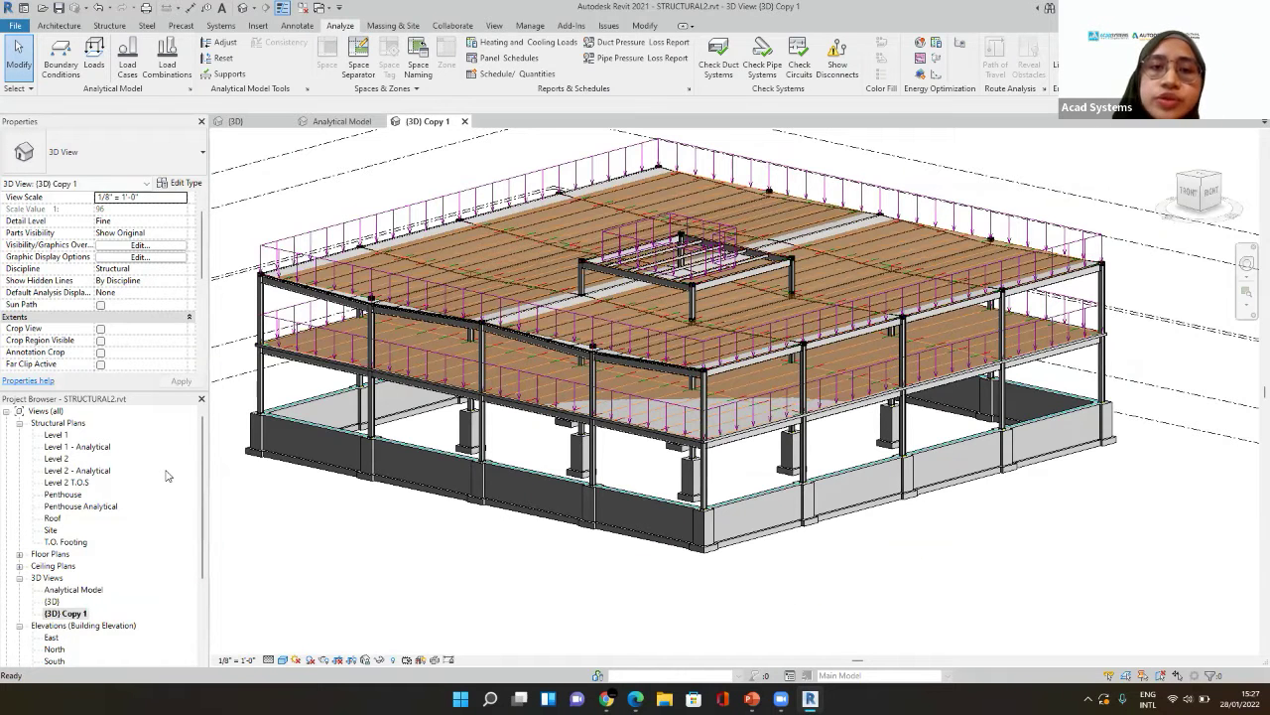
- Rename the duplicated 3D view as Analytical Model 2
{"action": "left_click", "coordinate": [74, 590]}
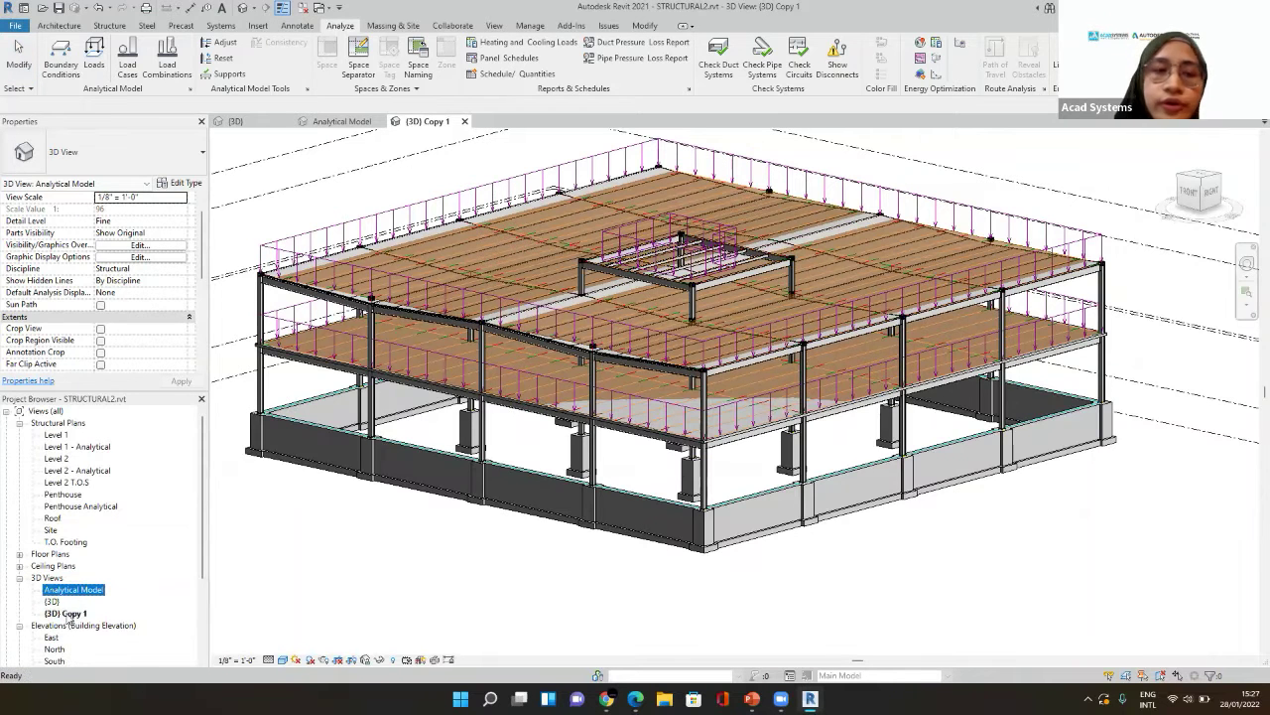
{"action": "left_click", "coordinate": [68, 616]}
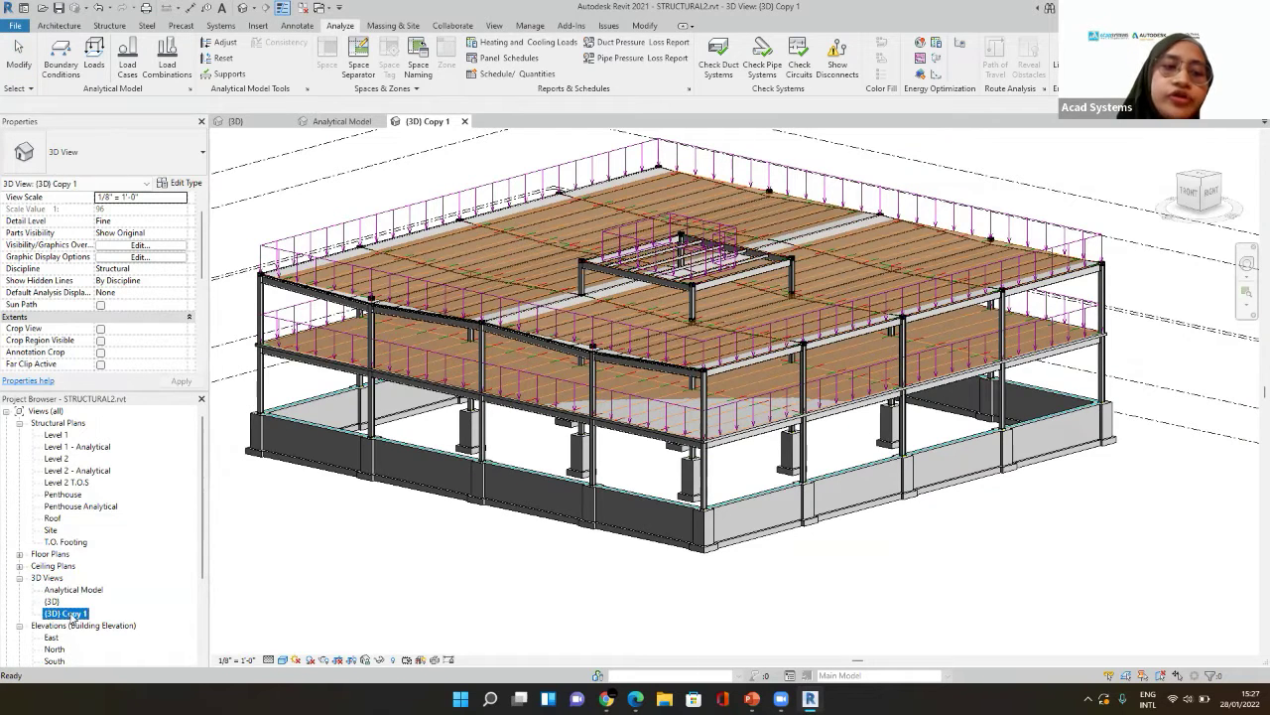
{"action": "right_click", "coordinate": [72, 615]}
{"action": "left_click", "coordinate": [117, 499]}
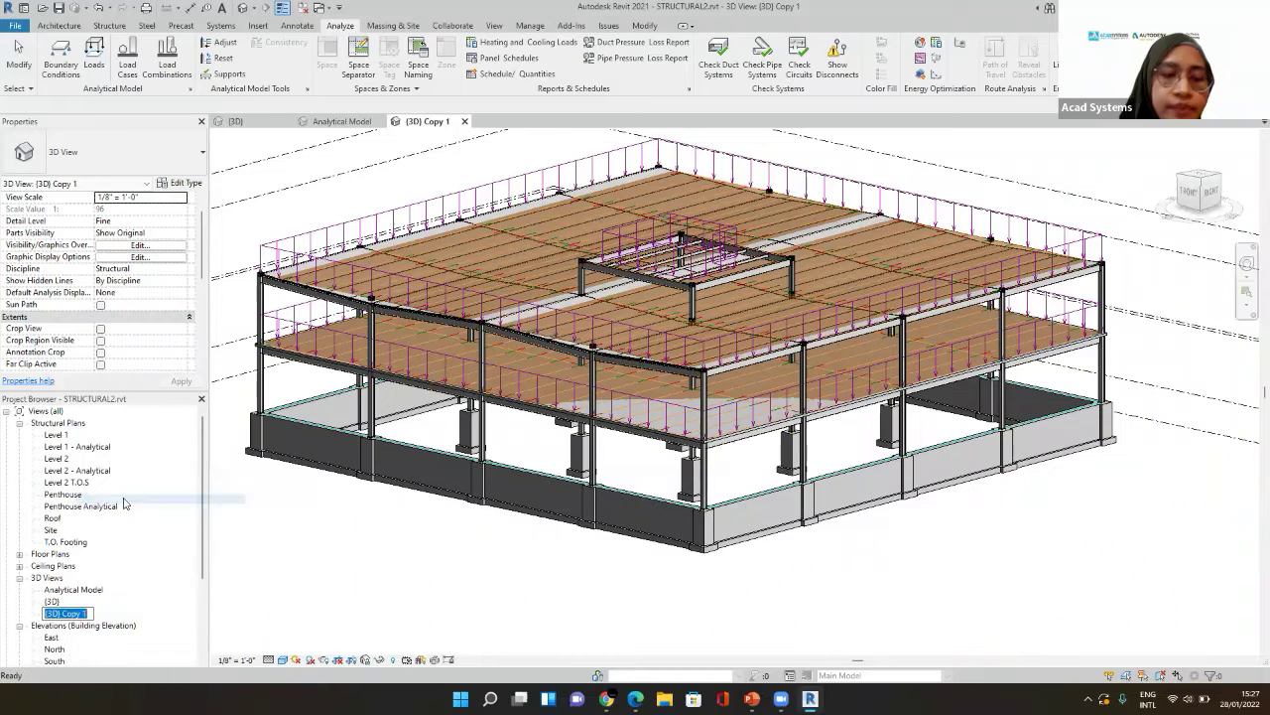
{"action": "type", "text": "Anal"}
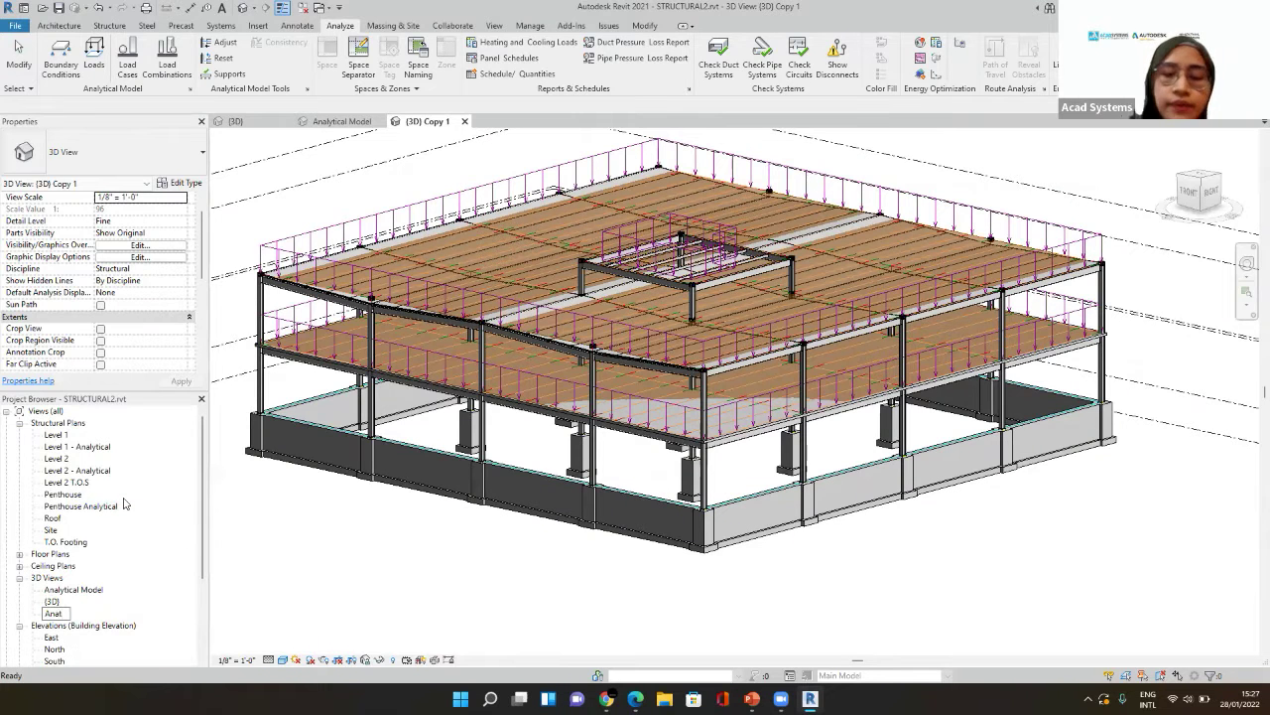
{"action": "type", "text": "yt"}
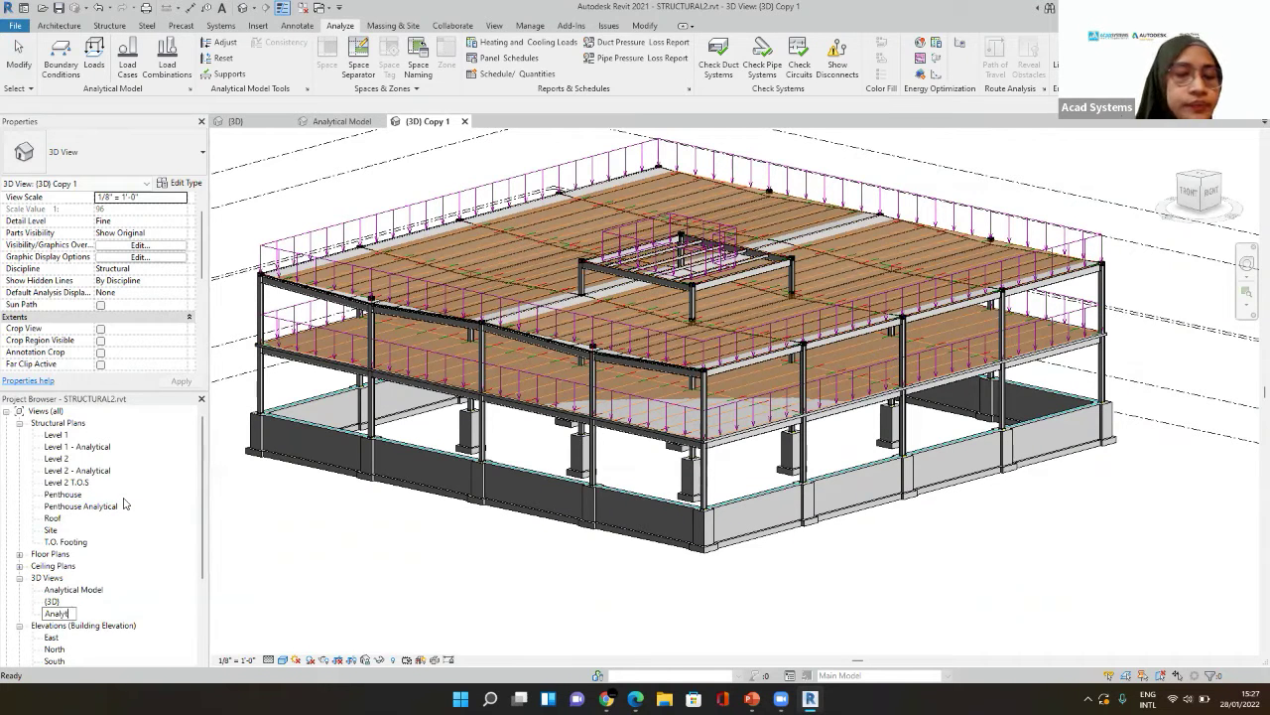
{"action": "type", "text": "ical Model 2"}
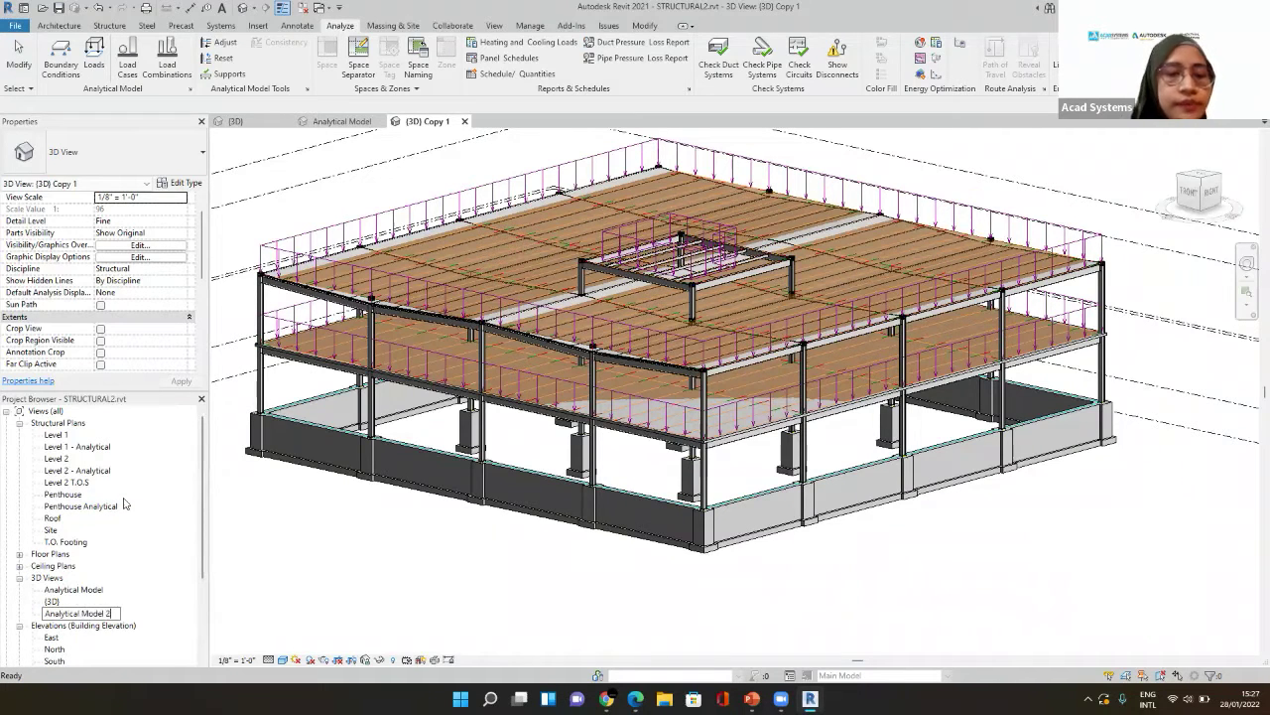
{"action": "key", "text": "Return"}
- Assign the Structural Analytical Isolated-3D view template to the Analytical Model 2 view
{"action": "scroll", "coordinate": [105, 234], "scroll_direction": "down", "scroll_amount": 3}
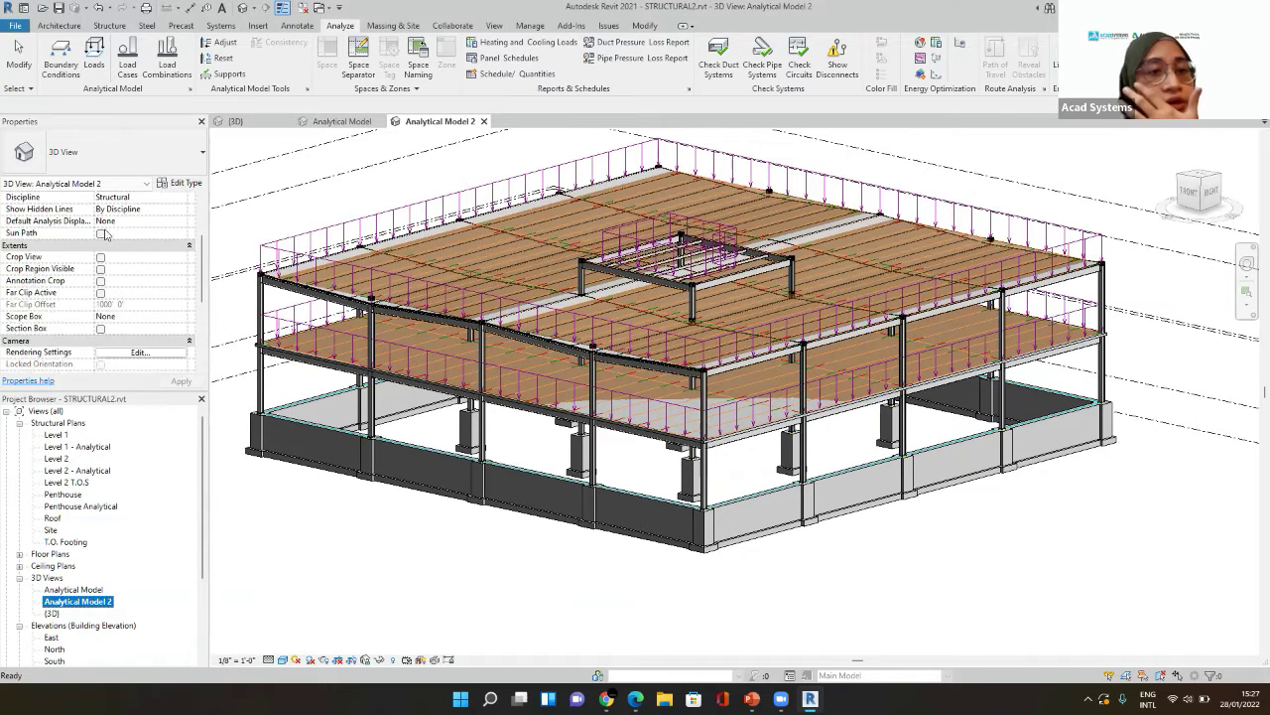
{"action": "scroll", "coordinate": [105, 319], "scroll_direction": "down", "scroll_amount": 3}
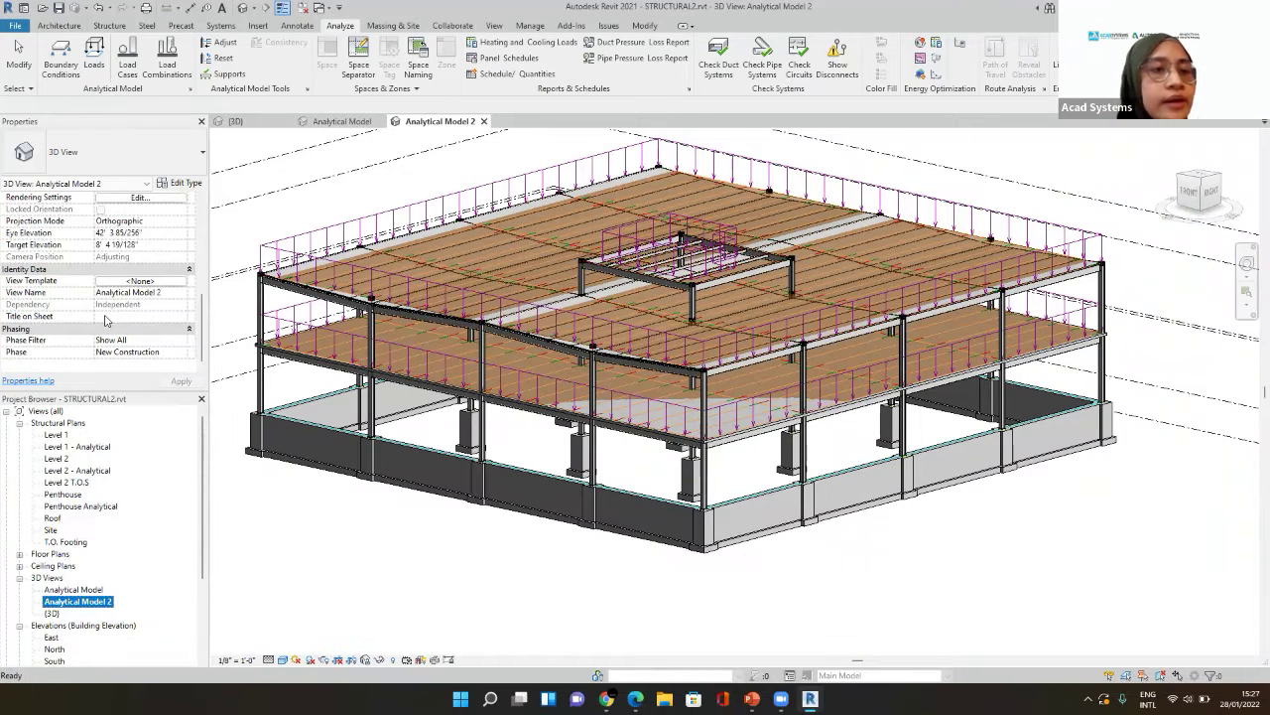
{"action": "scroll", "coordinate": [129, 347], "scroll_direction": "up", "scroll_amount": 2}
{"action": "scroll", "coordinate": [157, 309], "scroll_direction": "up", "scroll_amount": 5}
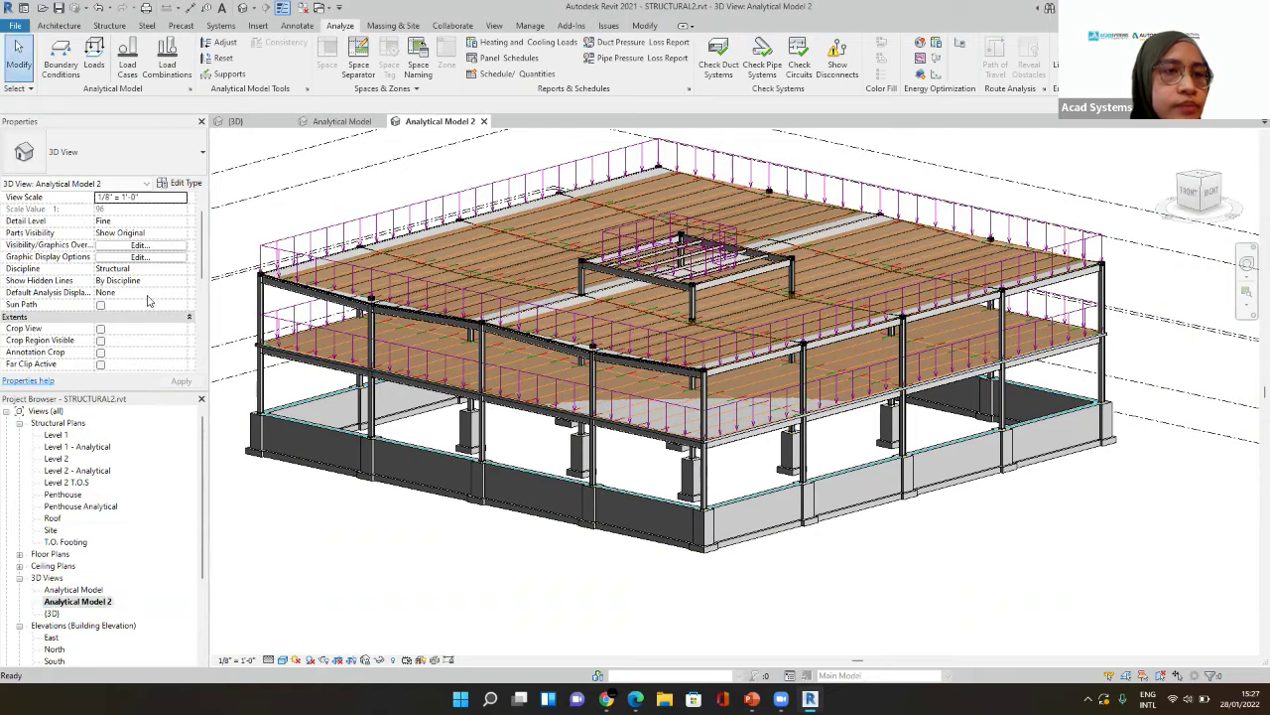
{"action": "scroll", "coordinate": [148, 286], "scroll_direction": "down", "scroll_amount": 6}
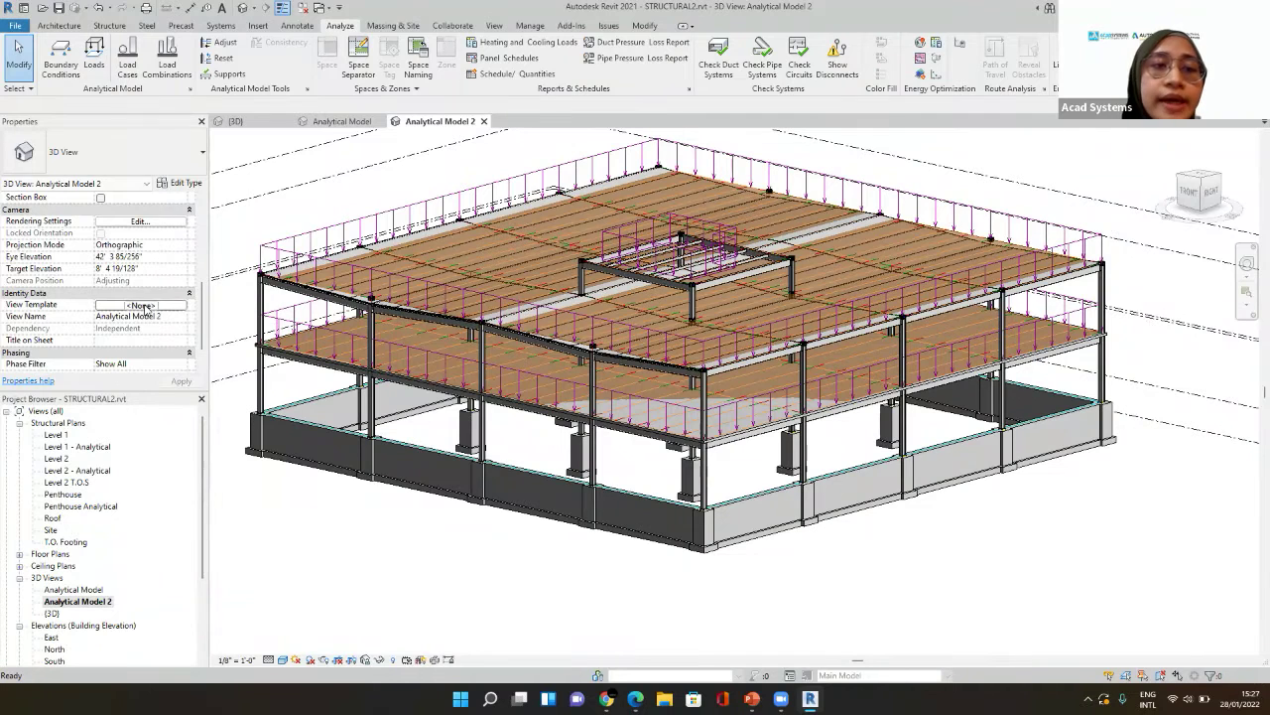
{"action": "left_click", "coordinate": [142, 306]}
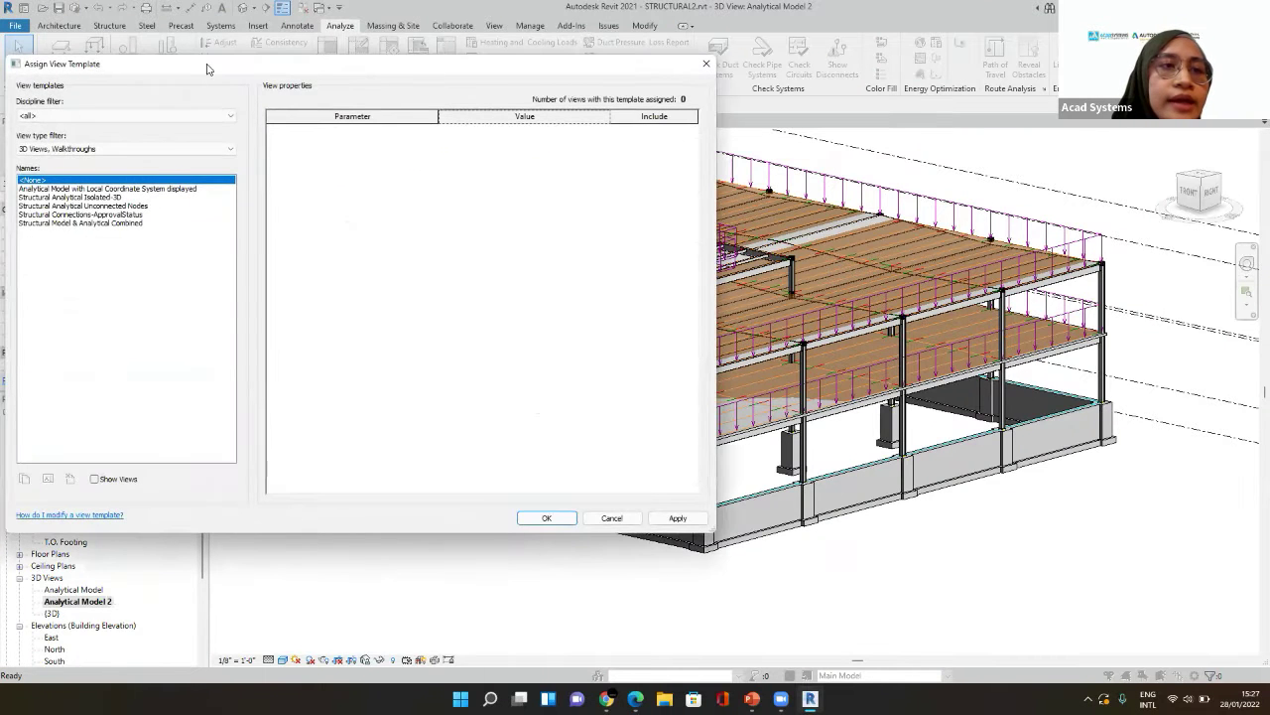
{"action": "left_click_drag", "start_coordinate": [210, 62], "coordinate": [369, 49]}
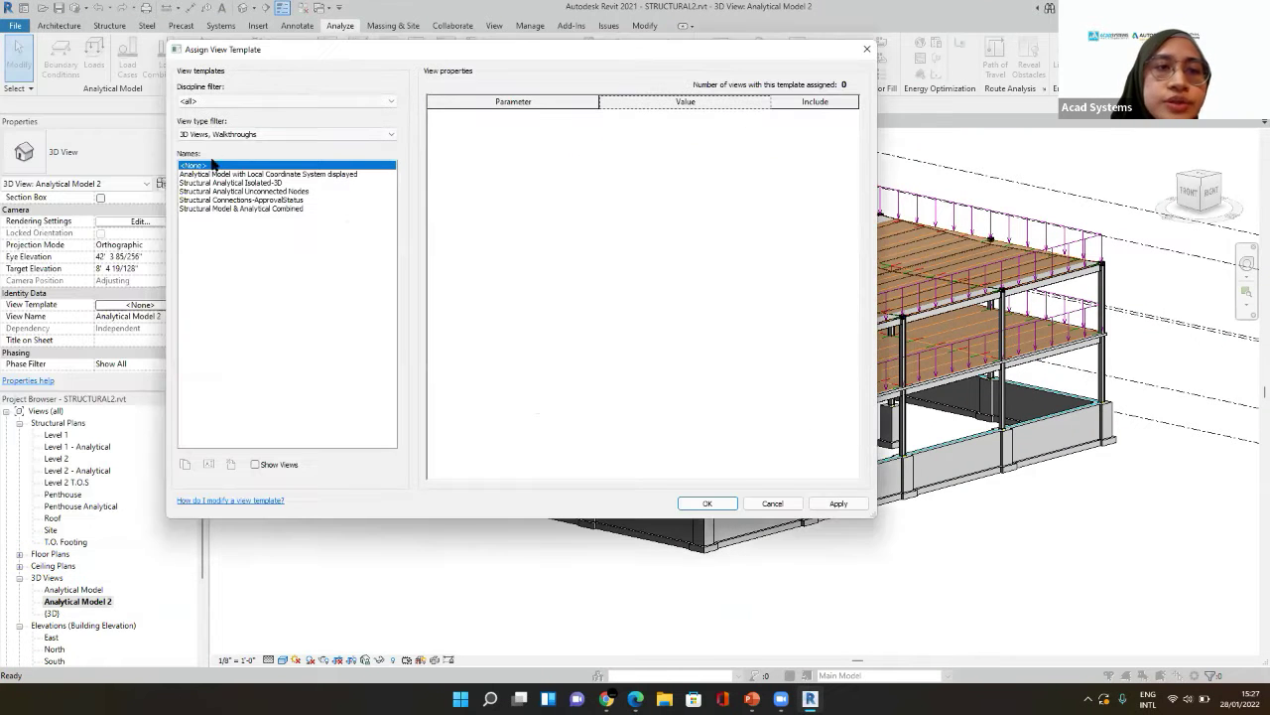
{"action": "left_click", "coordinate": [234, 183]}
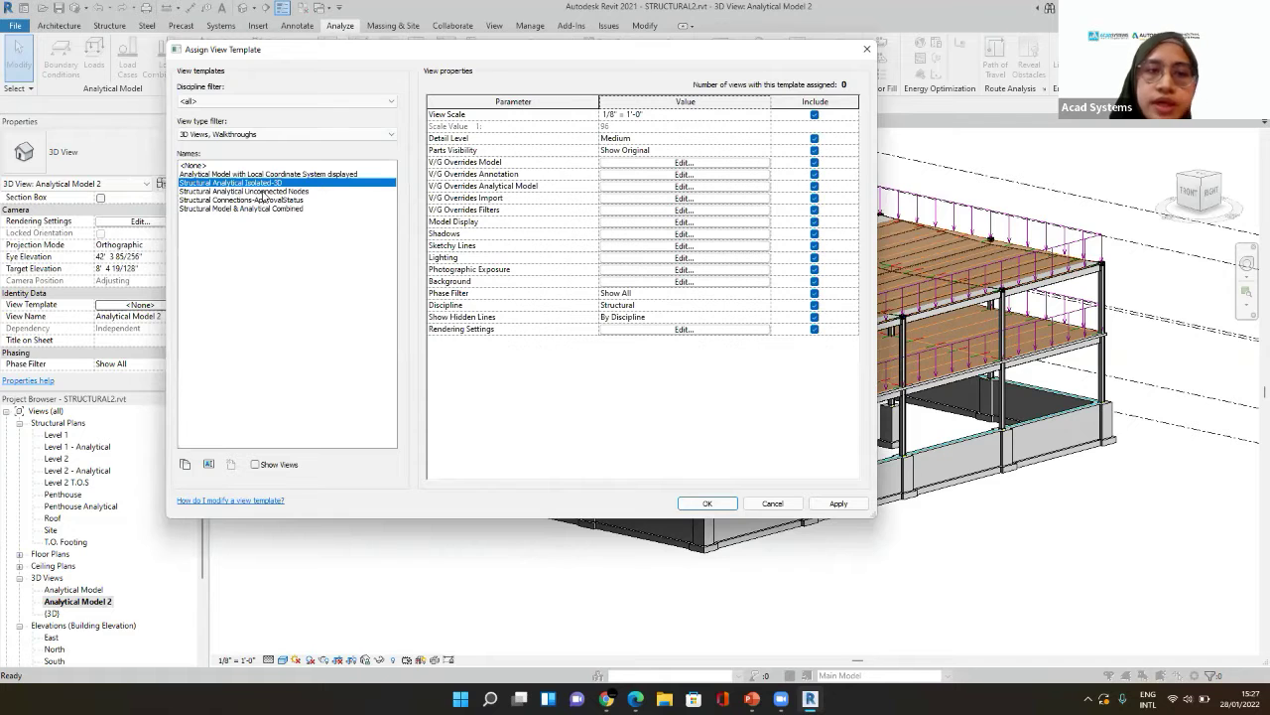
{"action": "left_click", "coordinate": [243, 191]}
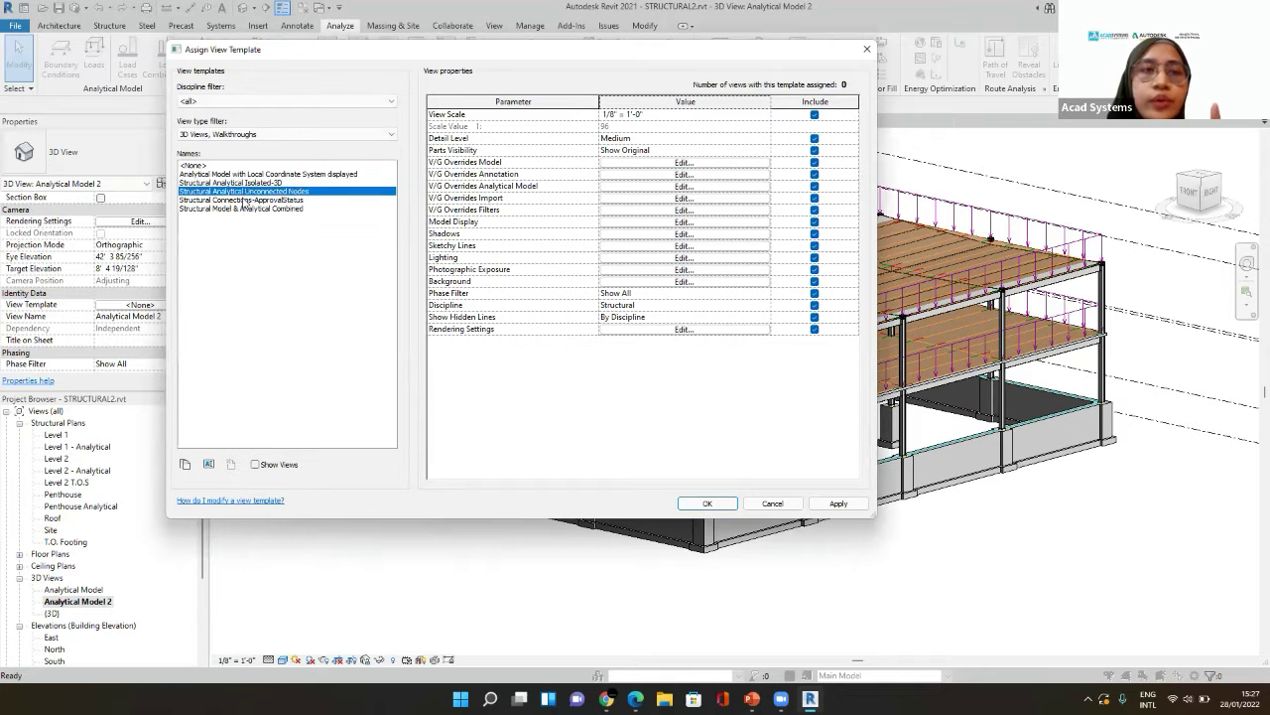
{"action": "left_click", "coordinate": [308, 200]}
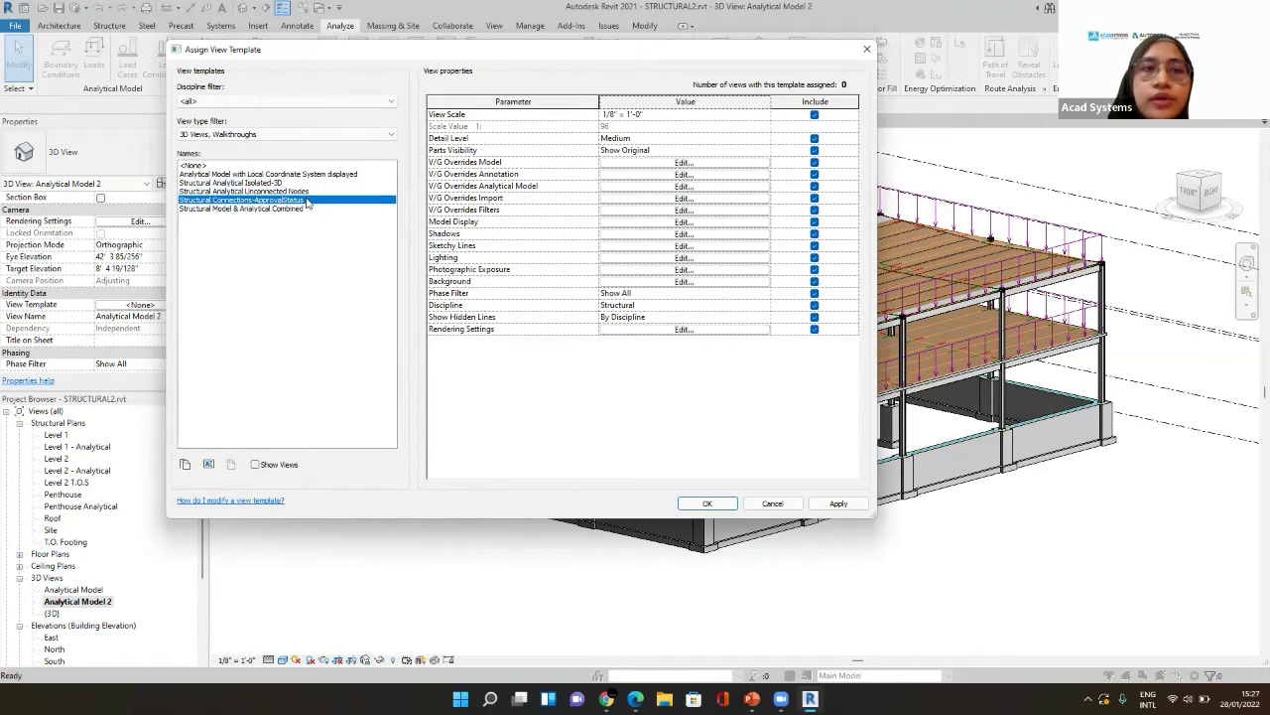
{"action": "left_click", "coordinate": [309, 208]}
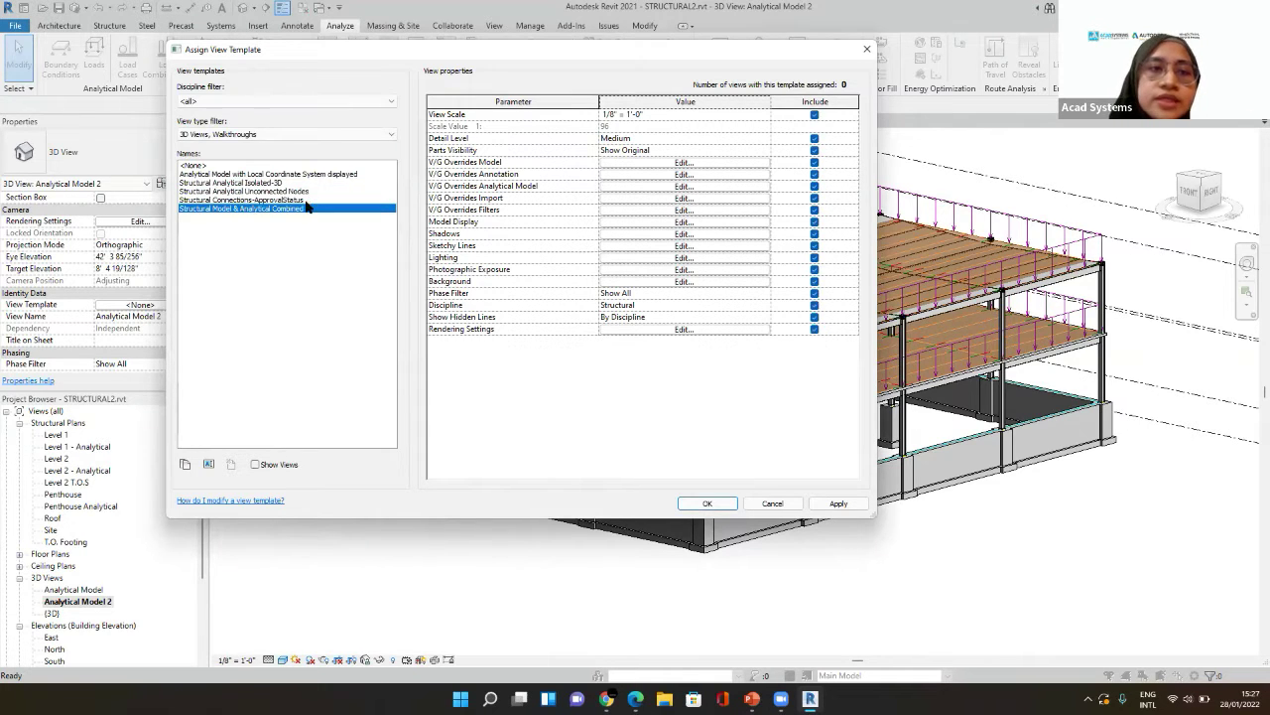
{"action": "left_click", "coordinate": [275, 182]}
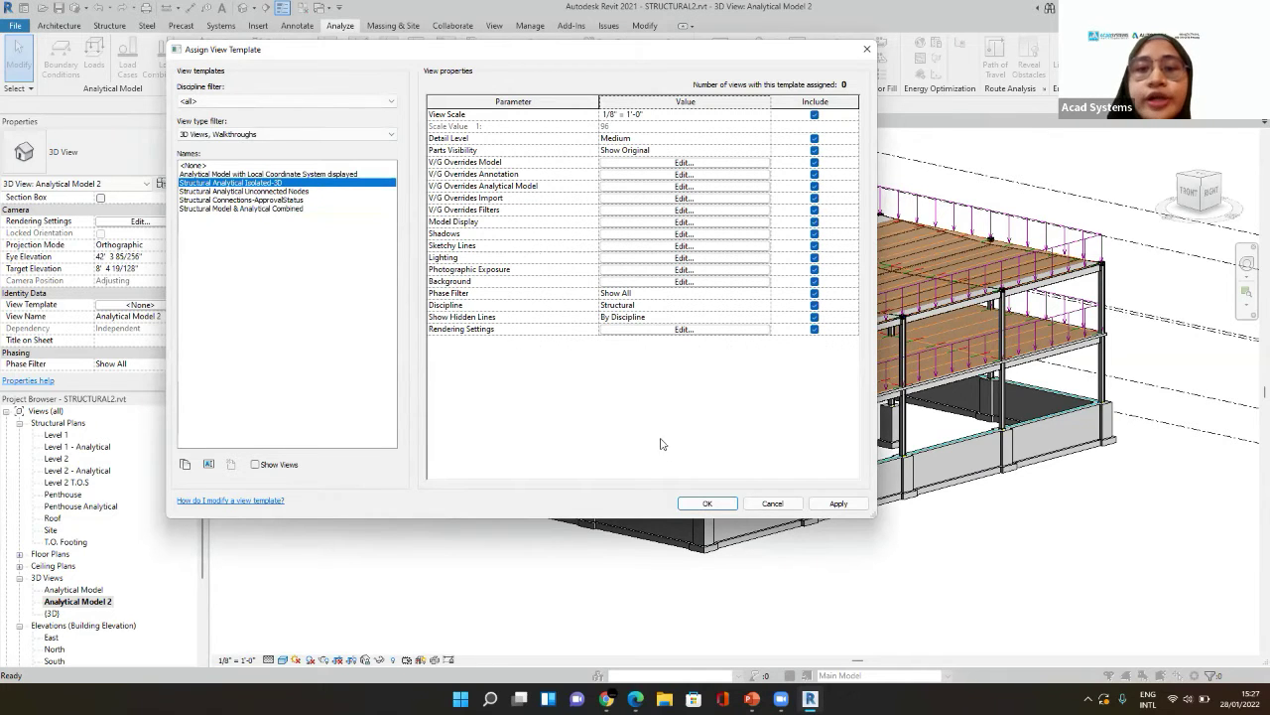
{"action": "left_click", "coordinate": [836, 503]}
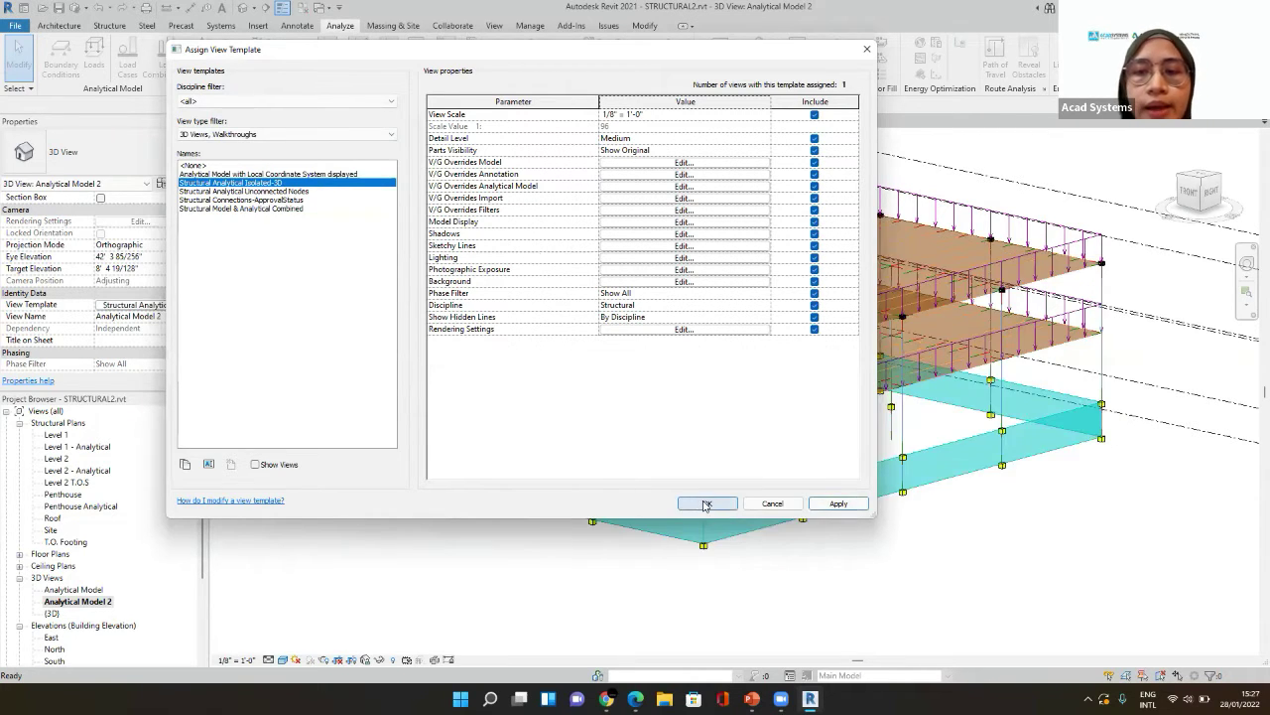
{"action": "left_click", "coordinate": [705, 503]}
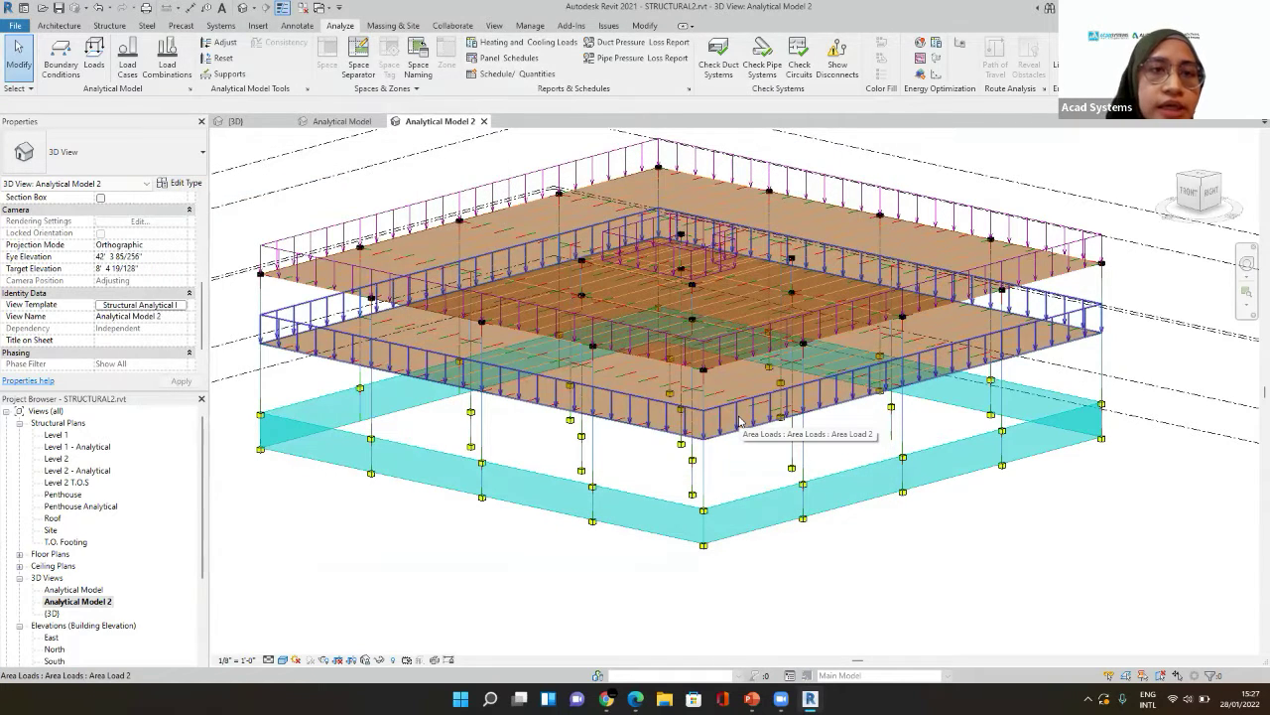
- Hide the analytical model in the original {3D} view so only the physical structure is displayed
{"action": "left_click", "coordinate": [236, 121]}
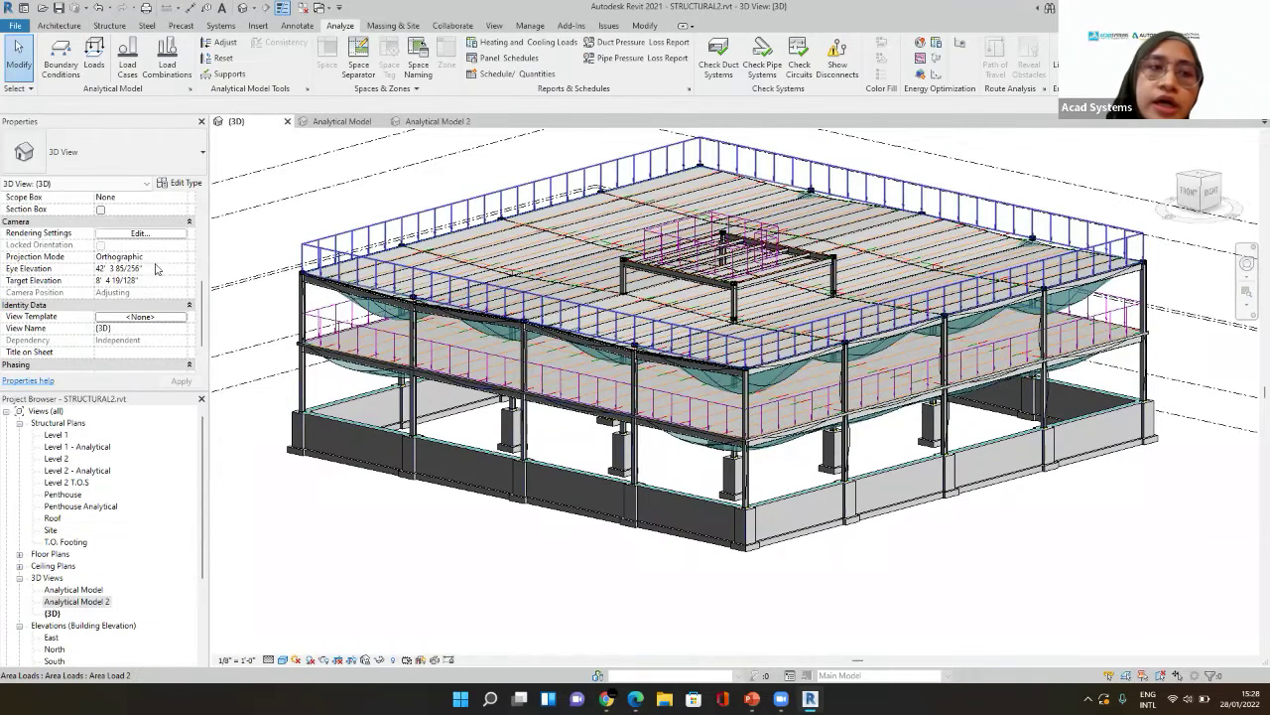
{"action": "scroll", "coordinate": [142, 268], "scroll_direction": "up", "scroll_amount": 5}
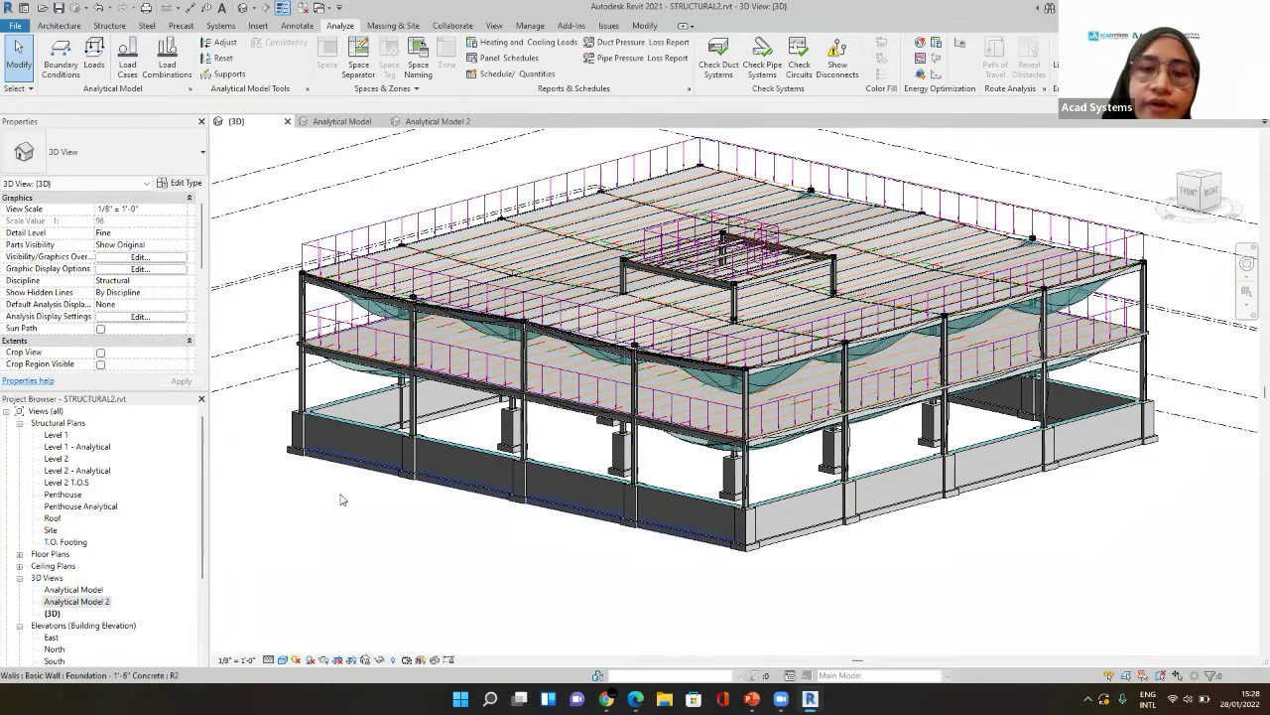
{"action": "left_click", "coordinate": [421, 660]}
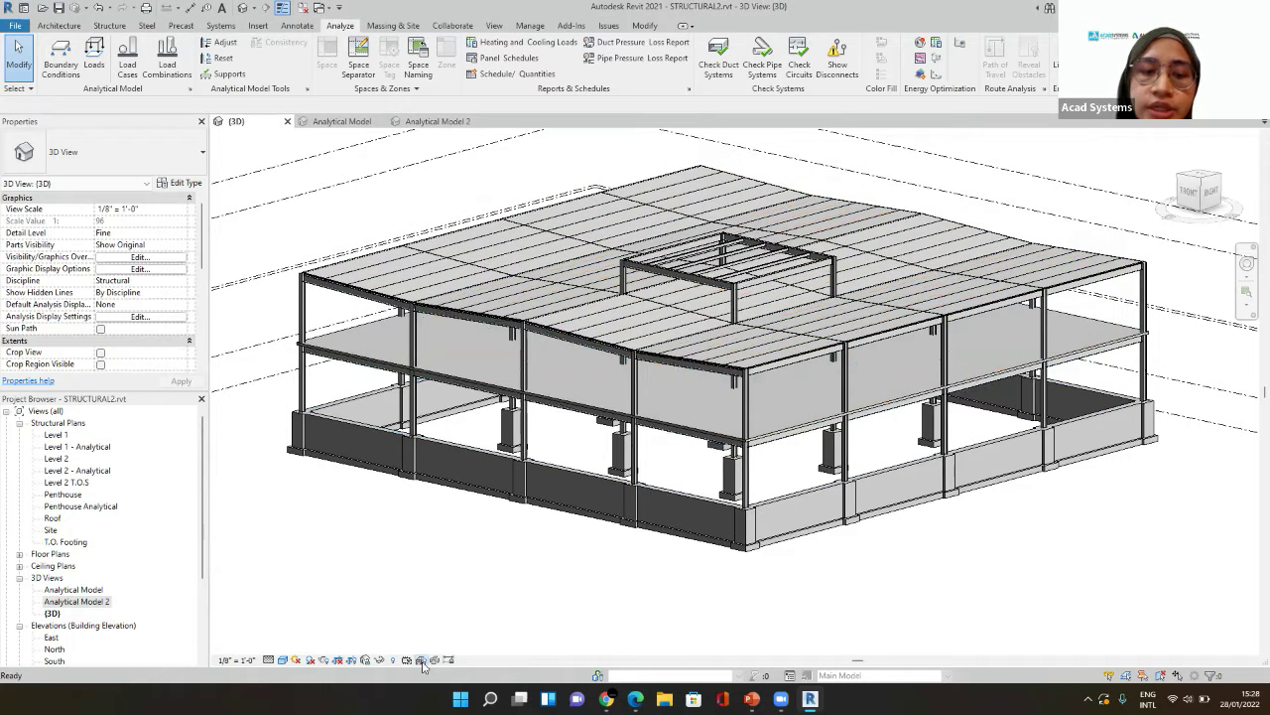
- Toggle the analytical model in the {3D} view, leaving it shown over the physical structure, and switch to the Analytical Model view
{"action": "left_click", "coordinate": [421, 660]}
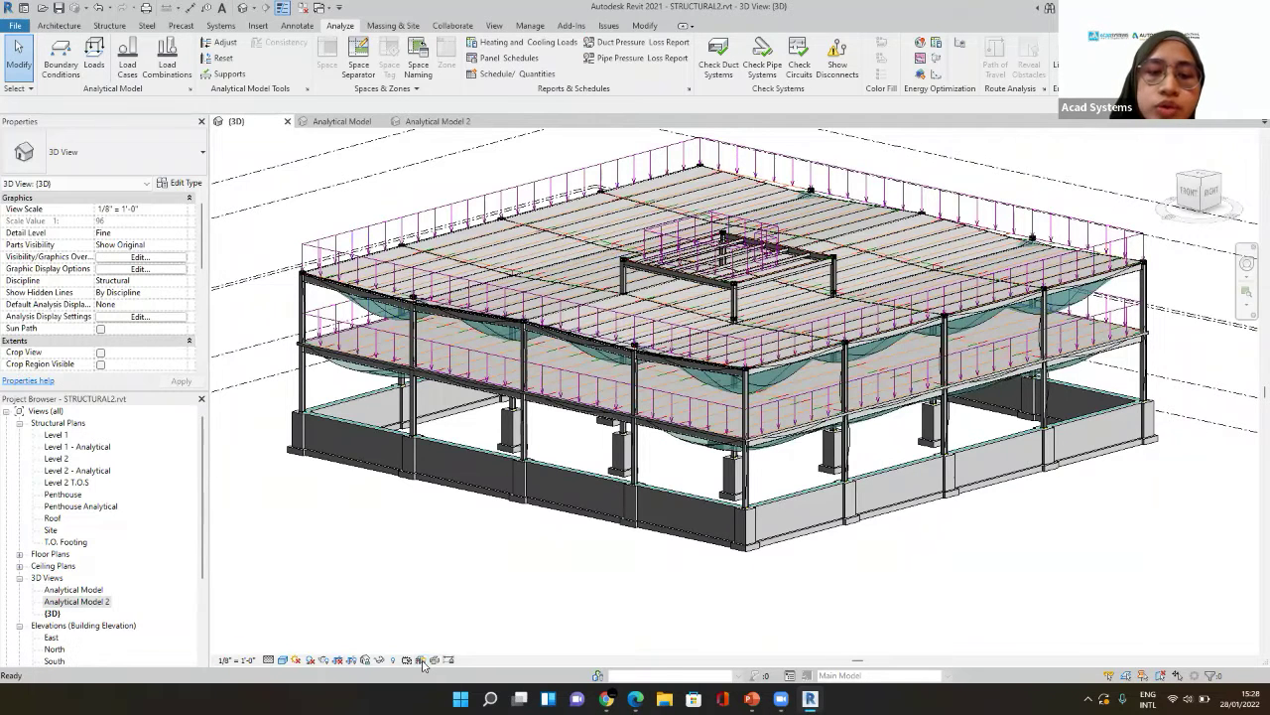
{"action": "left_click", "coordinate": [421, 660]}
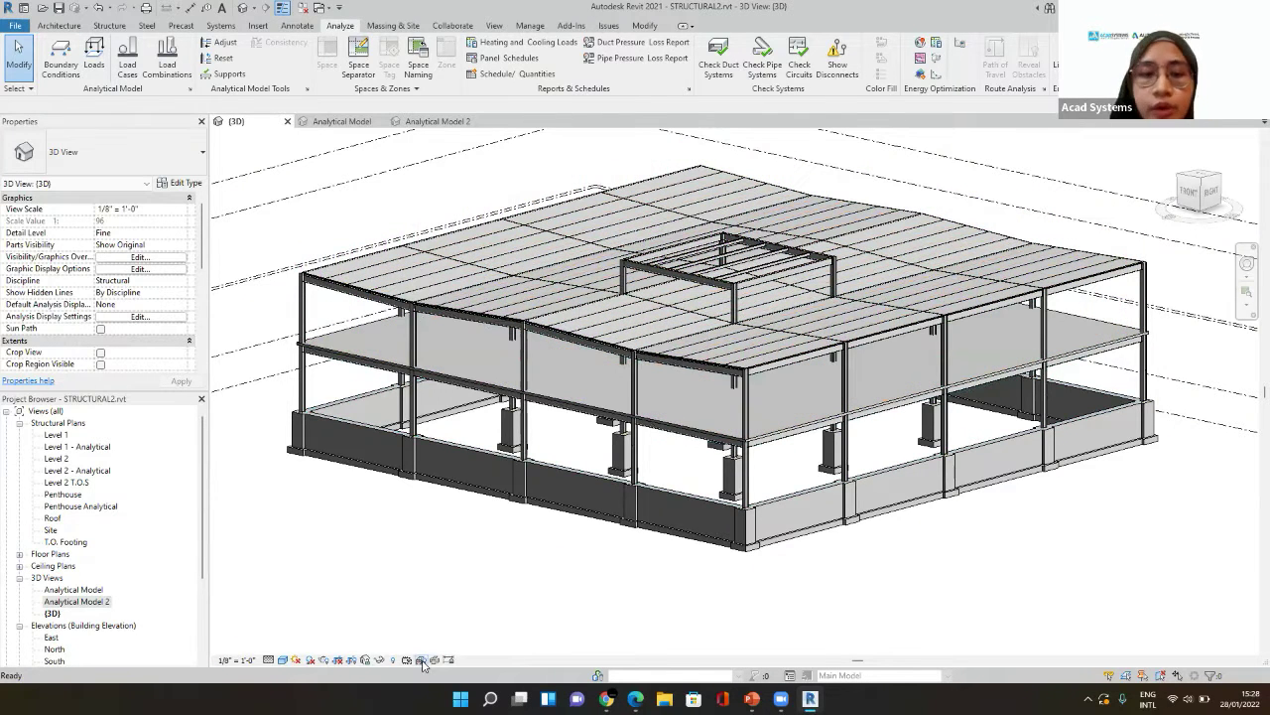
{"action": "left_click", "coordinate": [421, 660]}
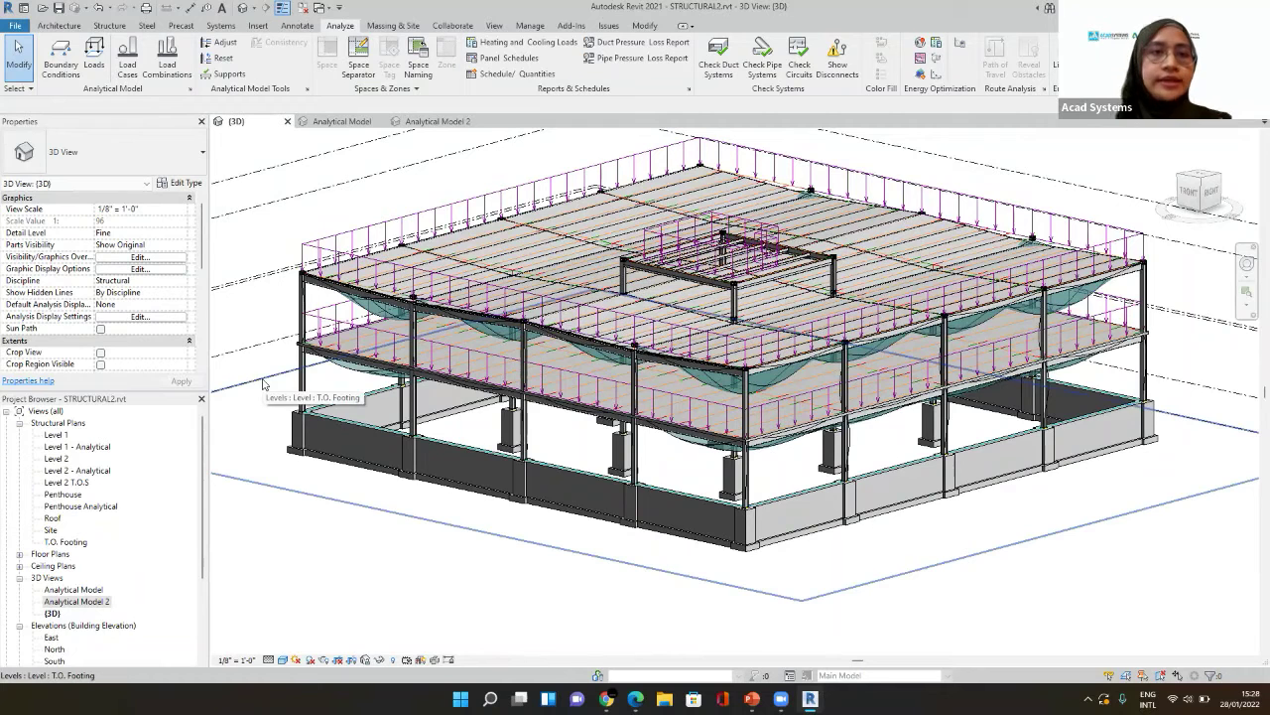
{"action": "left_click", "coordinate": [340, 121]}
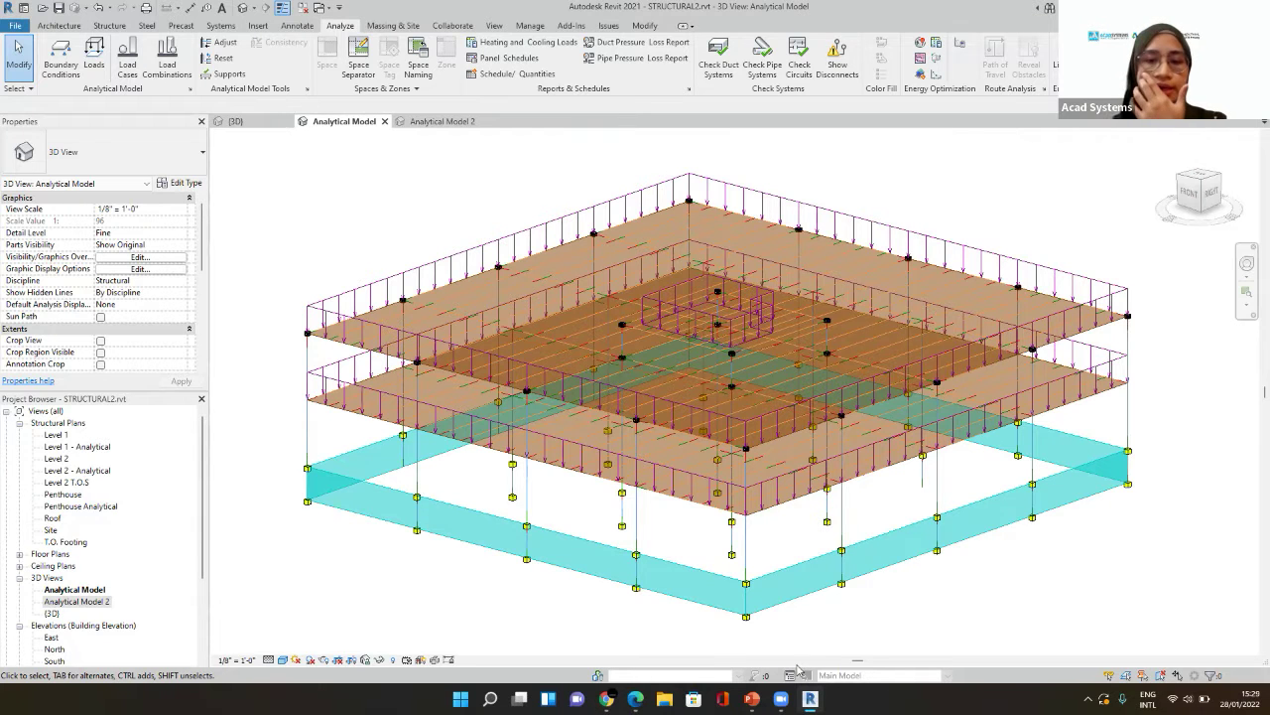
- Switch to Chrome and look through the promotions, events and upcoming online lessons on the acadsystems.com home page
{"action": "mouse_move", "coordinate": [635, 699]}
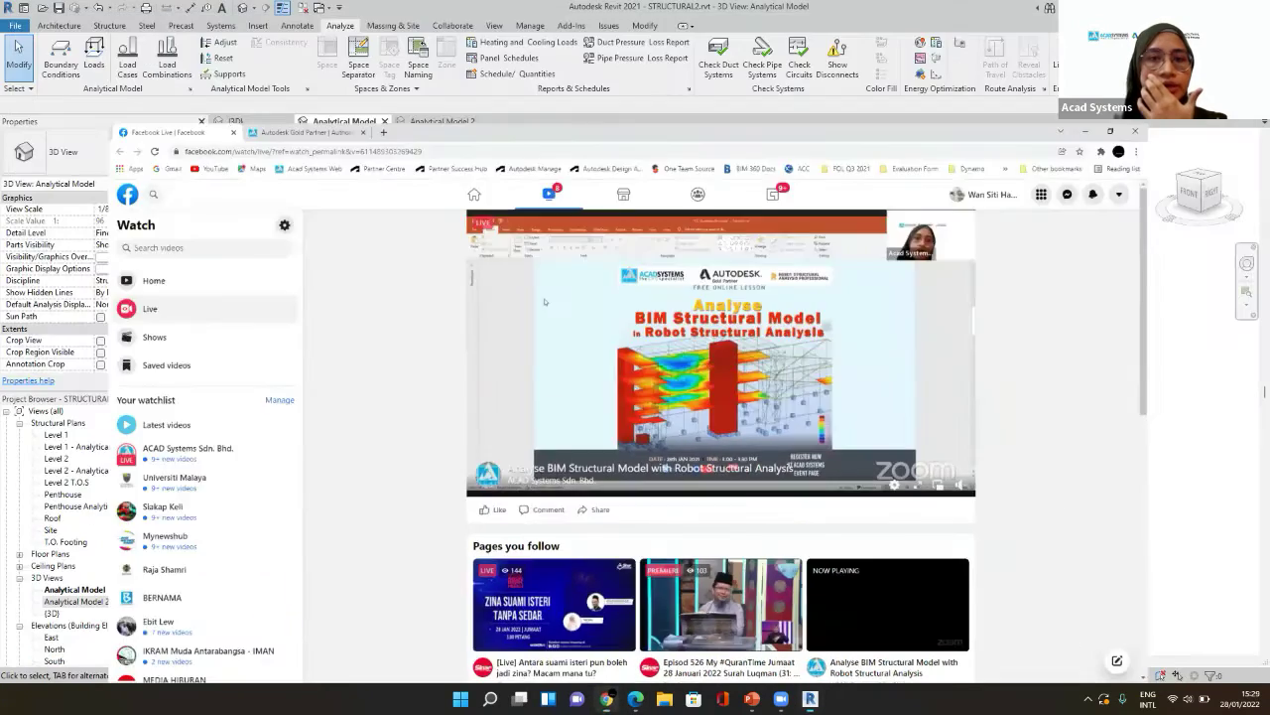
{"action": "key", "text": "alt+Tab"}
{"action": "key", "text": "alt+Tab"}
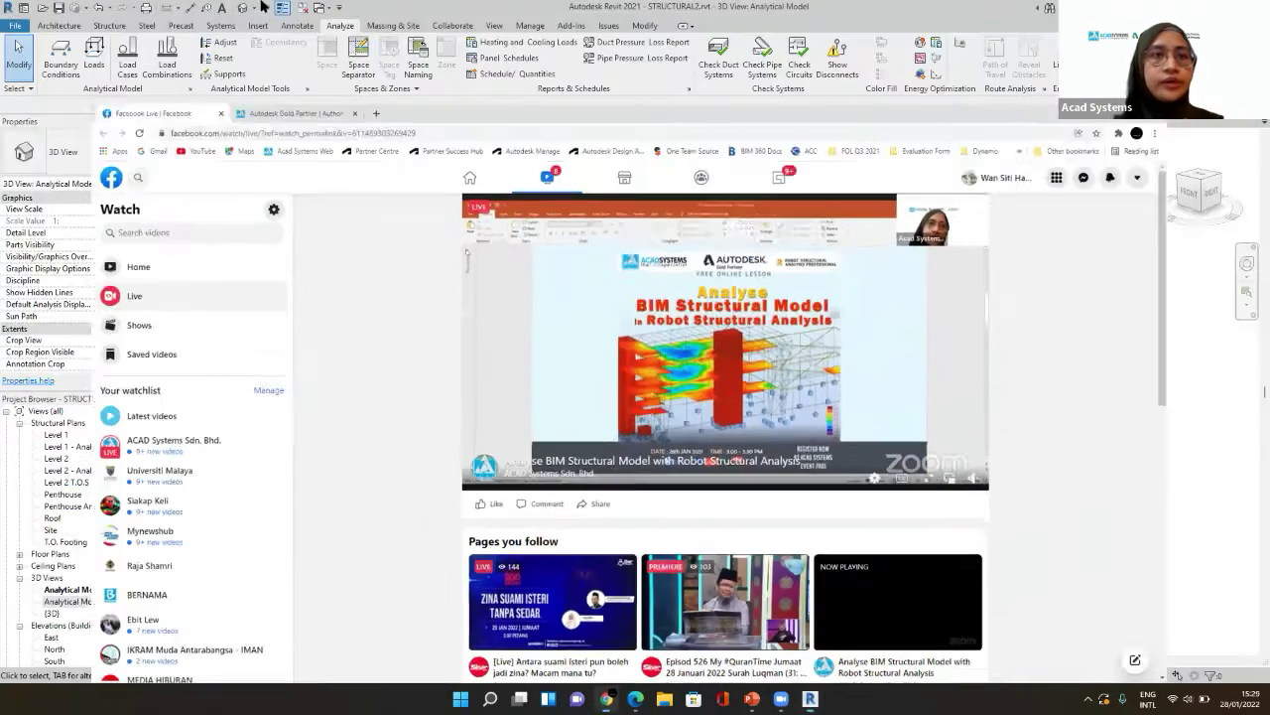
{"action": "key", "text": "alt+Tab"}
{"action": "key", "text": "ctrl+Tab"}
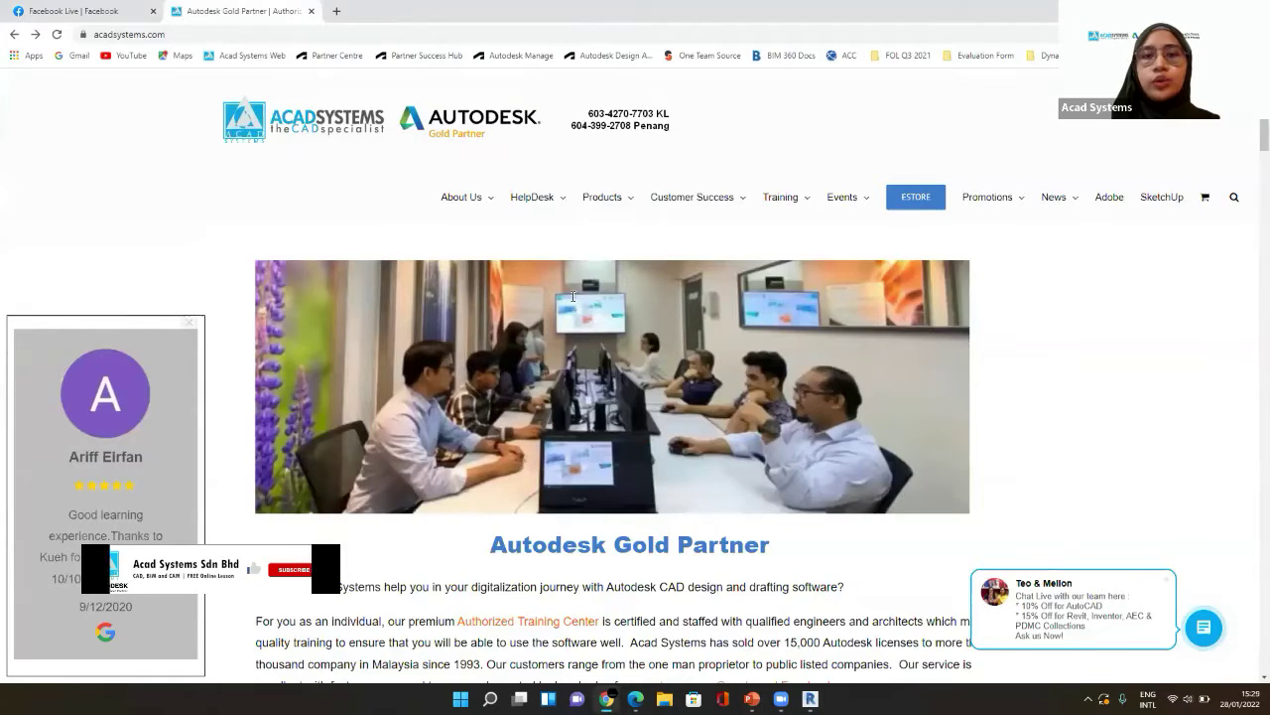
{"action": "scroll", "coordinate": [1248, 241], "scroll_direction": "down", "scroll_amount": 5}
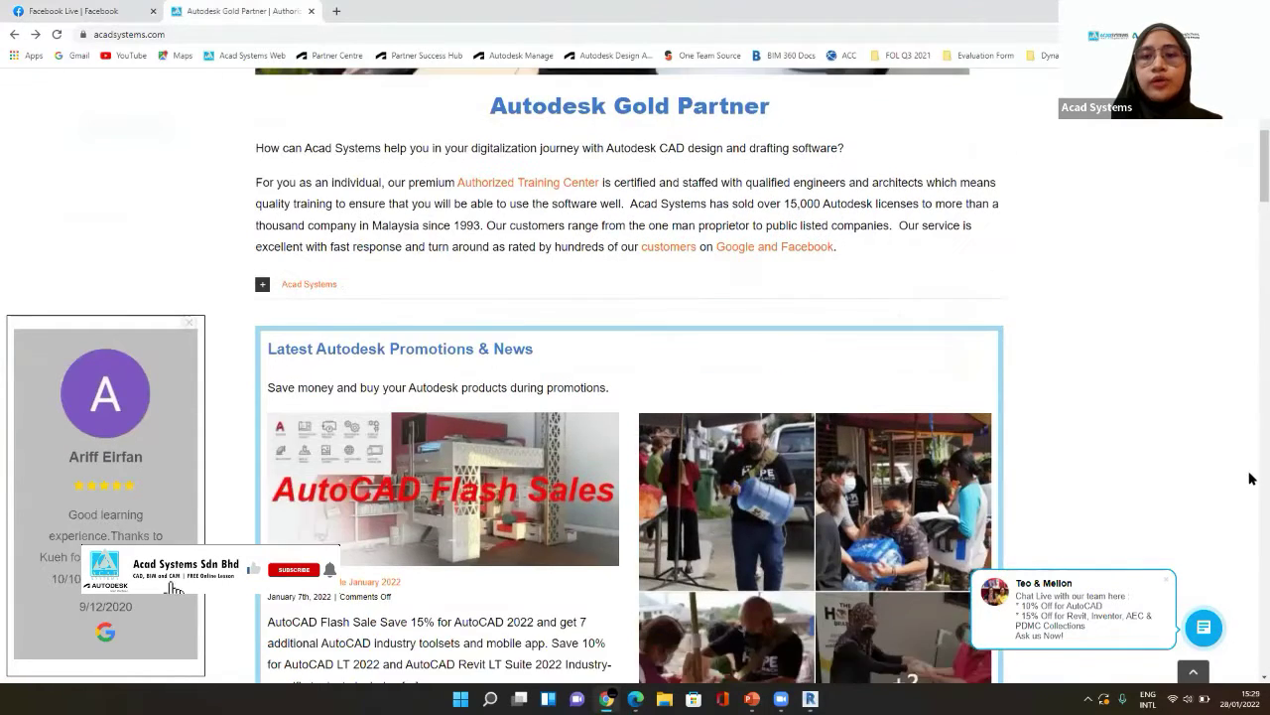
{"action": "scroll", "coordinate": [1249, 535], "scroll_direction": "down", "scroll_amount": 15}
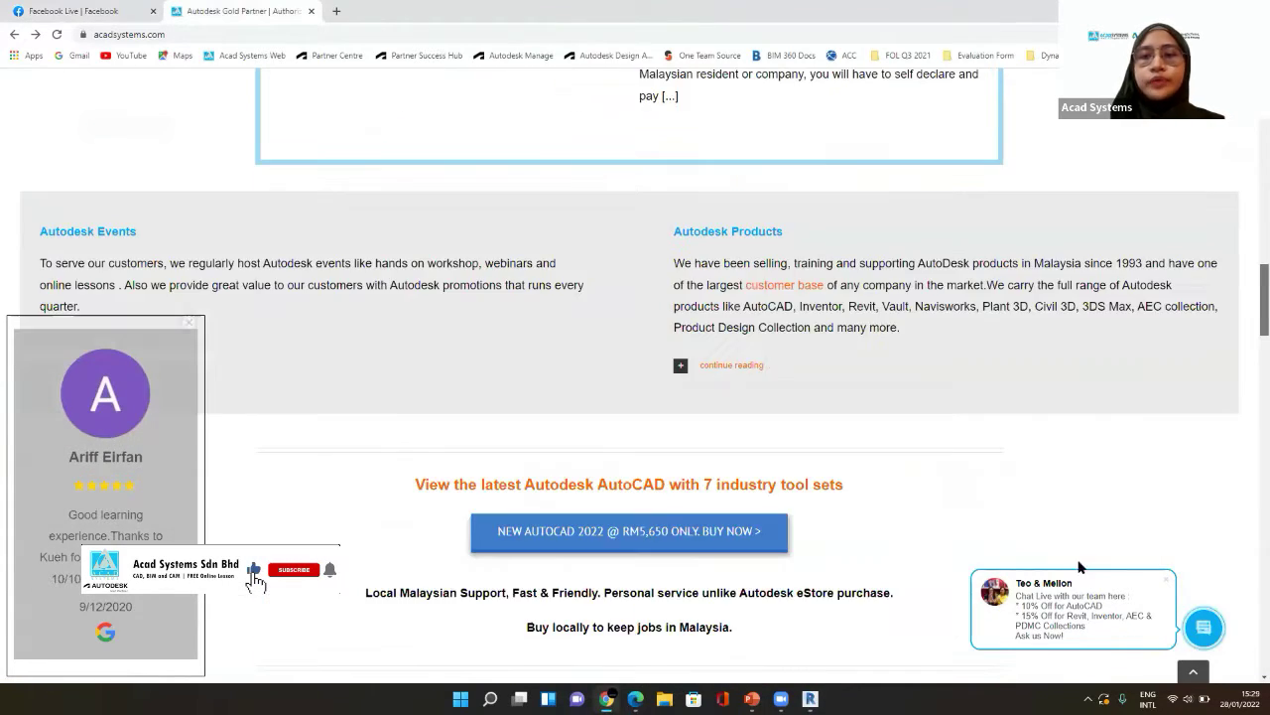
{"action": "scroll", "coordinate": [900, 513], "scroll_direction": "down", "scroll_amount": 5}
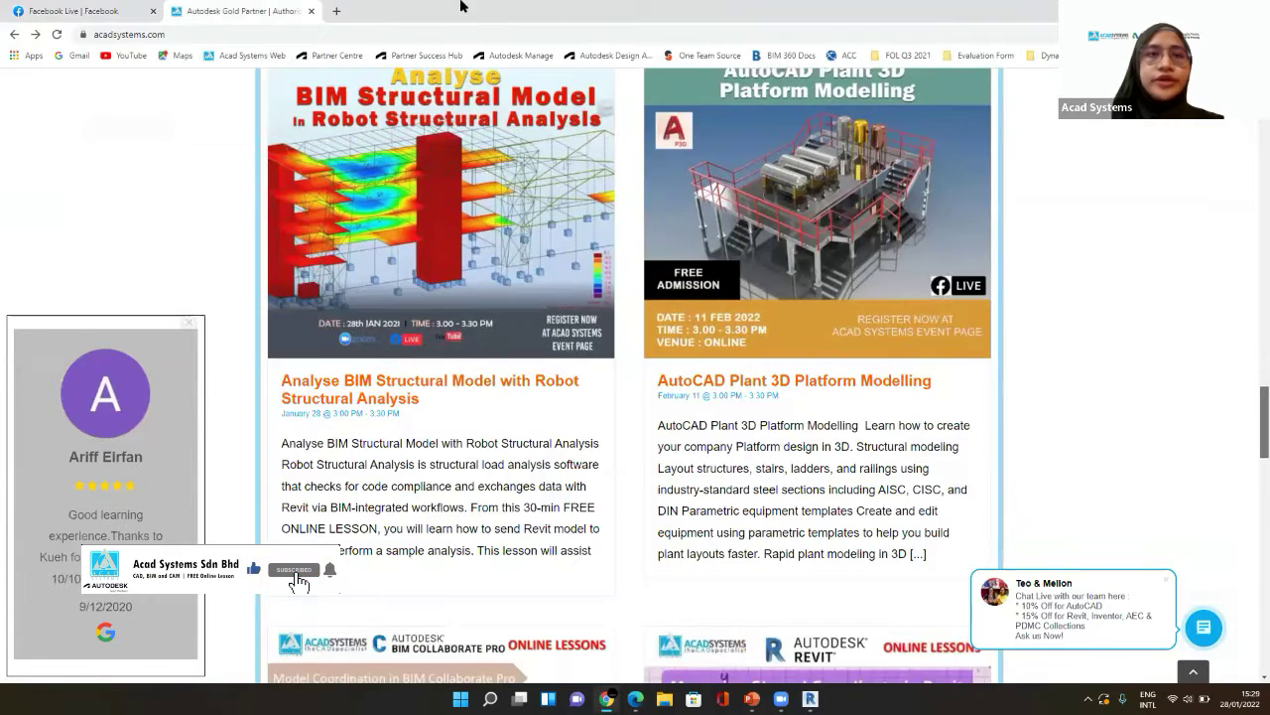
{"action": "scroll", "coordinate": [544, 203], "scroll_direction": "down", "scroll_amount": 10}
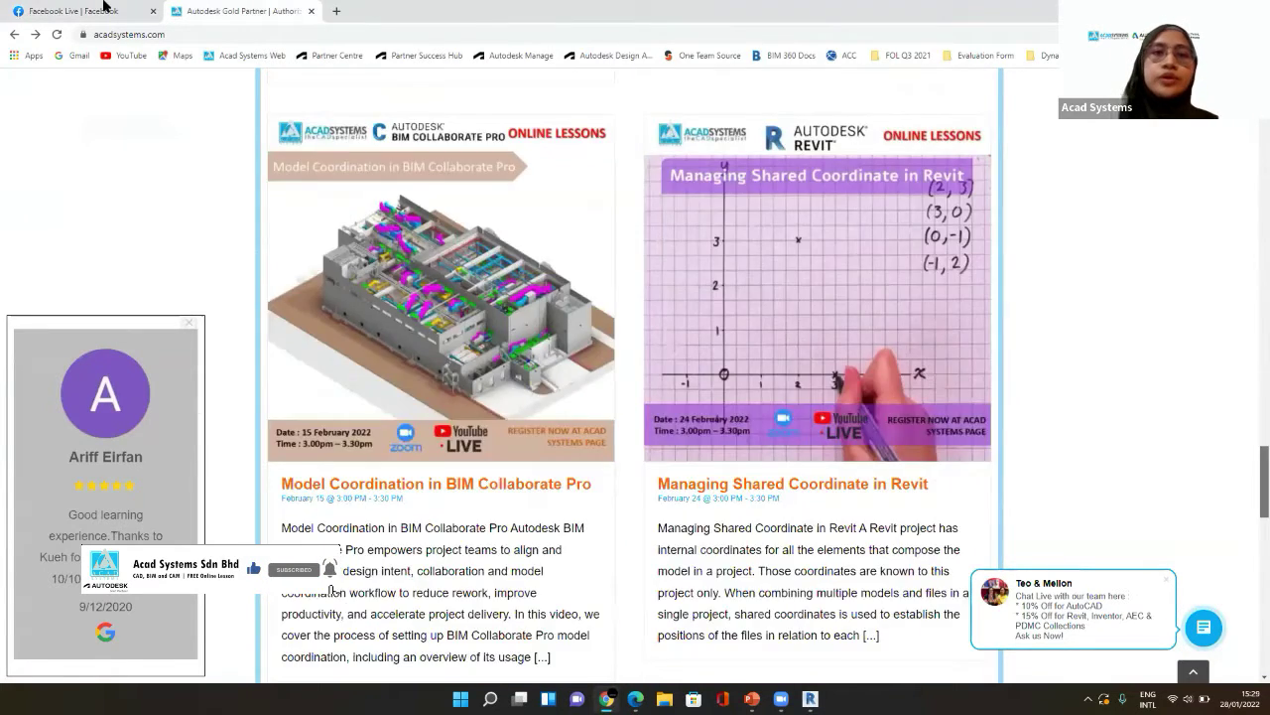
{"action": "scroll", "coordinate": [544, 203], "scroll_direction": "down", "scroll_amount": 4}
- Open the ACAD Systems Sdn. Bhd. Facebook page's home and review the pinned post with the January free online lesson schedule
{"action": "key", "text": "ctrl+1"}
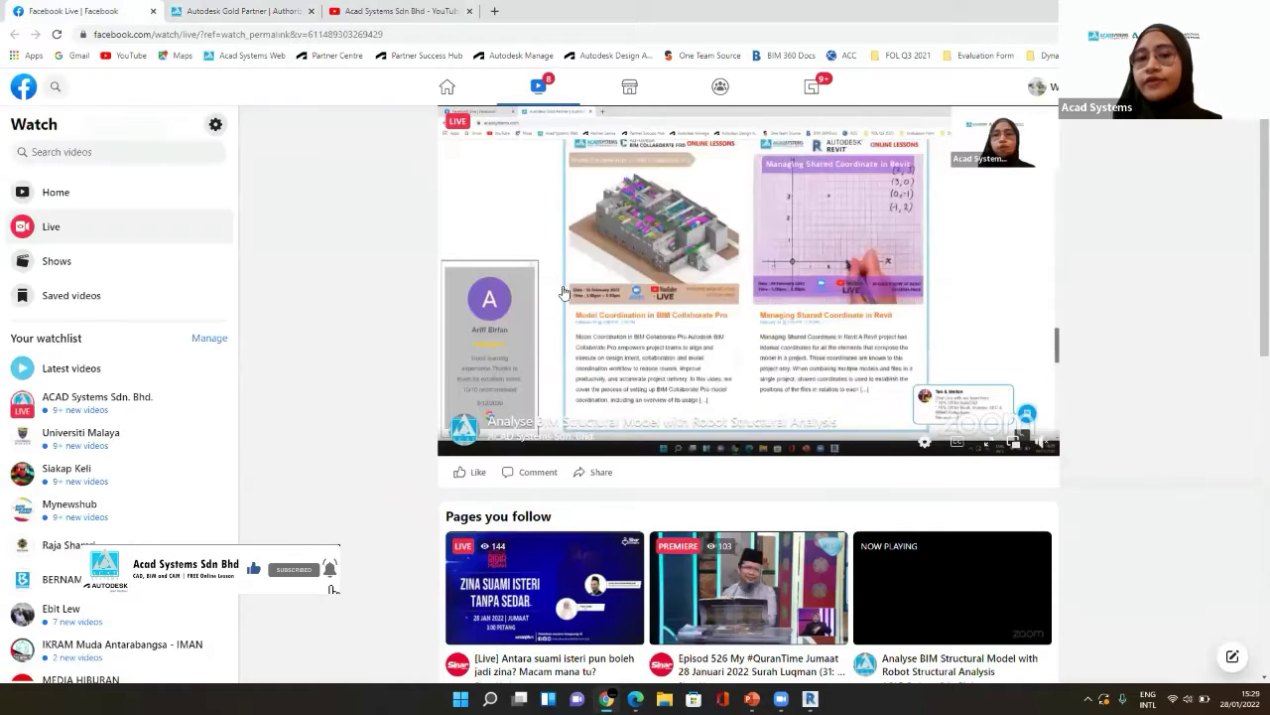
{"action": "left_click", "coordinate": [522, 436]}
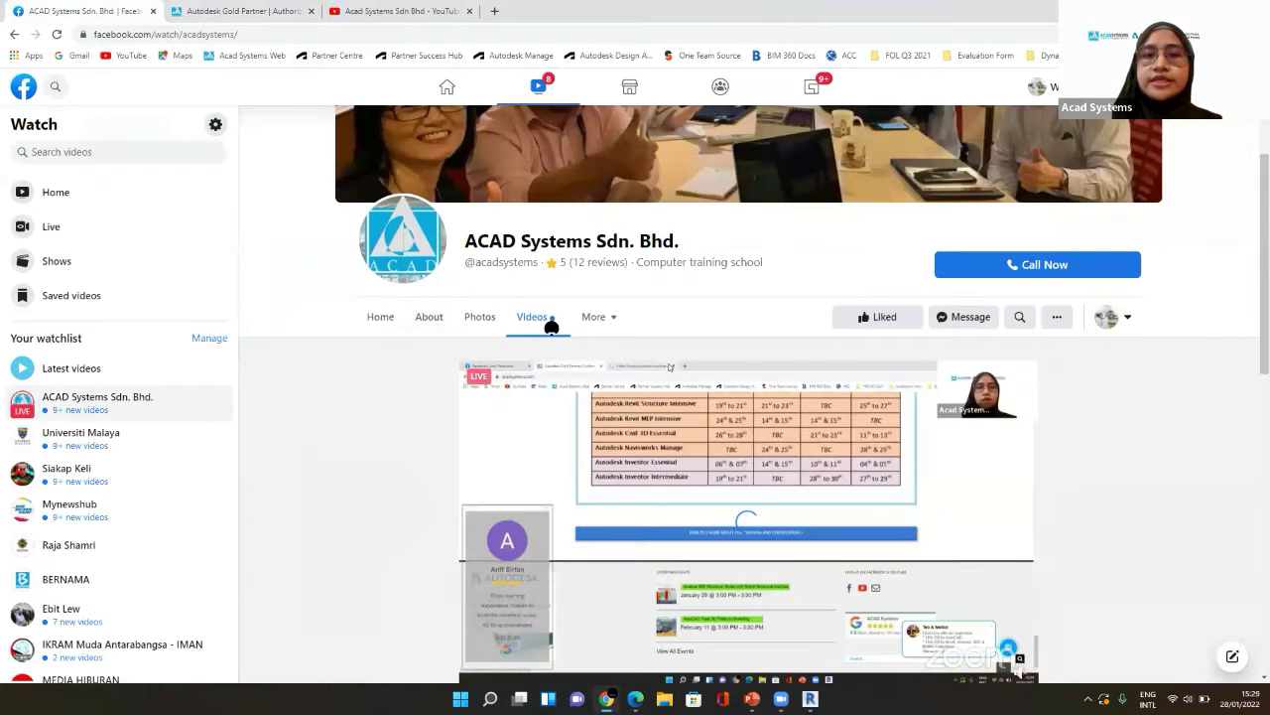
{"action": "scroll", "coordinate": [490, 288], "scroll_direction": "down", "scroll_amount": 1}
{"action": "left_click", "coordinate": [385, 280]}
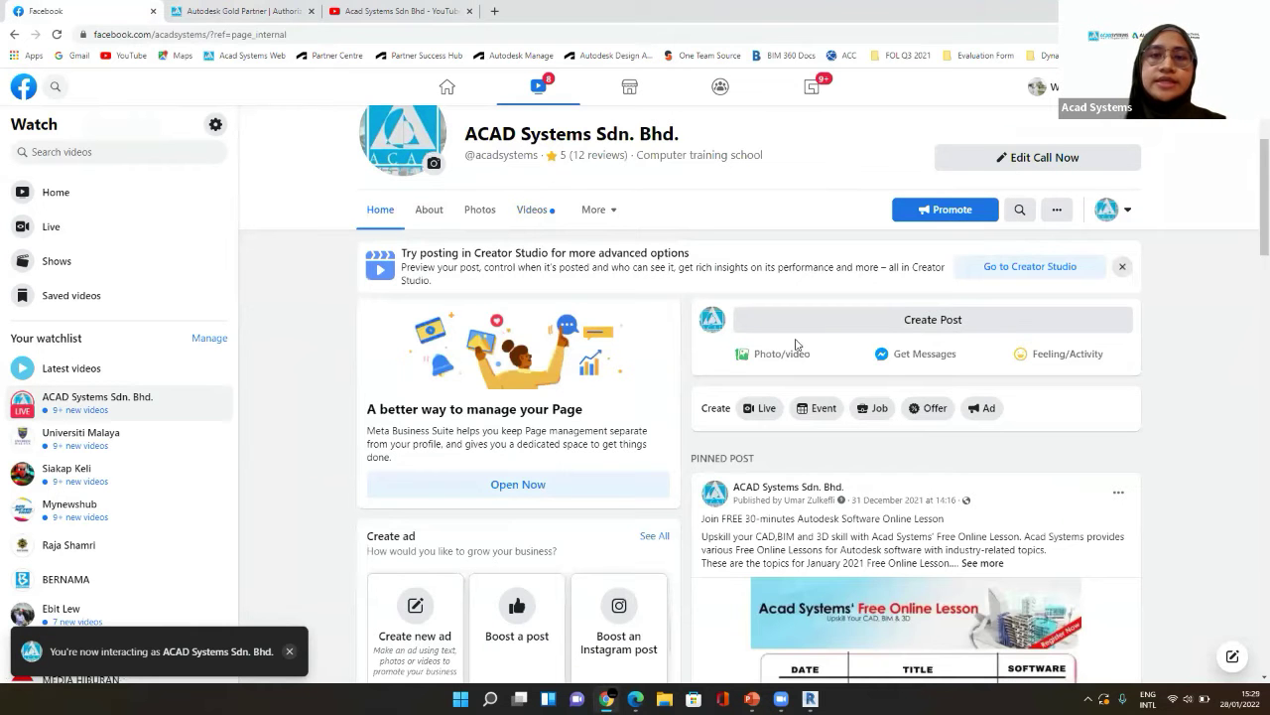
{"action": "scroll", "coordinate": [822, 338], "scroll_direction": "down", "scroll_amount": 2}
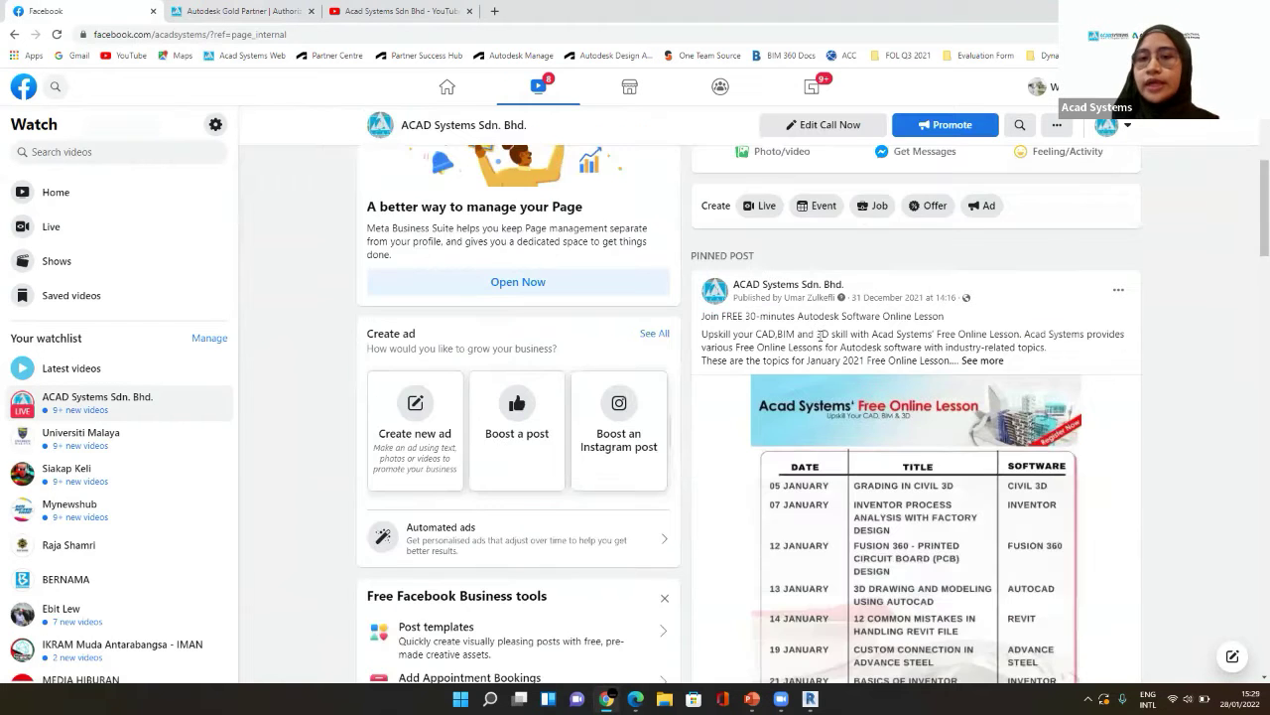
{"action": "scroll", "coordinate": [813, 338], "scroll_direction": "down", "scroll_amount": 1}
{"action": "scroll", "coordinate": [774, 338], "scroll_direction": "down", "scroll_amount": 1}
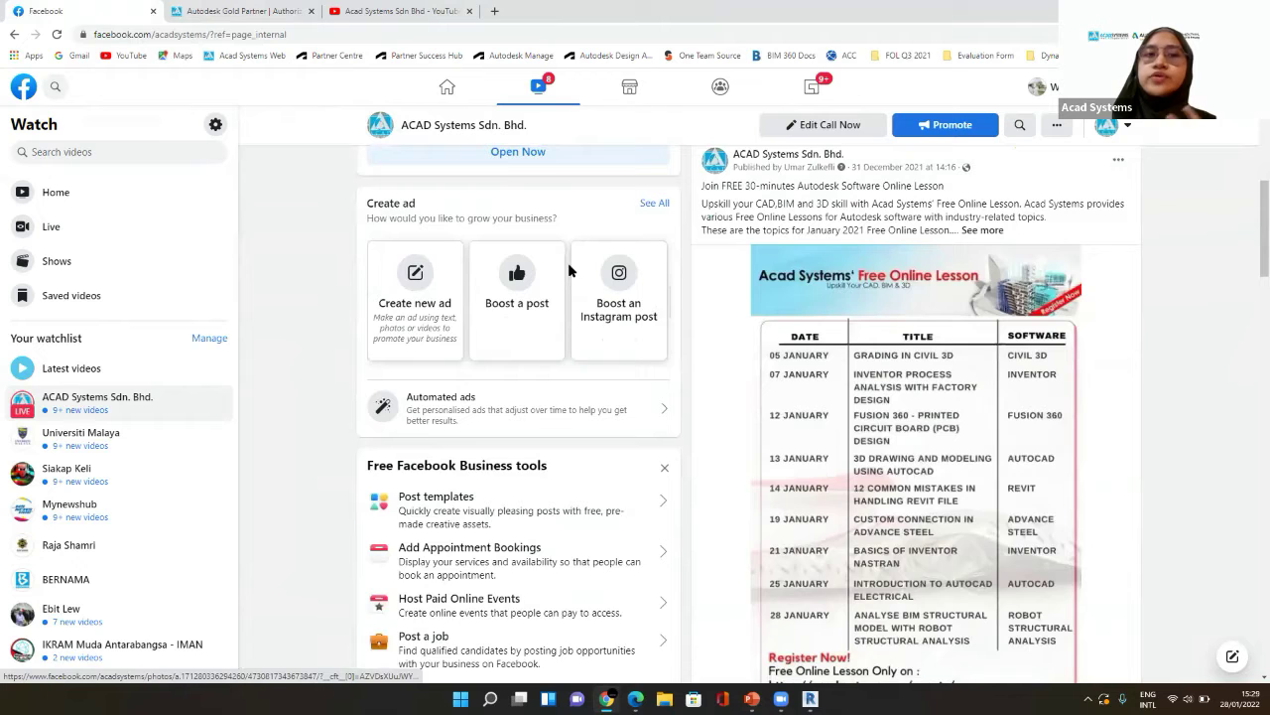
{"action": "scroll", "coordinate": [526, 263], "scroll_direction": "up", "scroll_amount": 3}
{"action": "scroll", "coordinate": [421, 200], "scroll_direction": "up", "scroll_amount": 1}
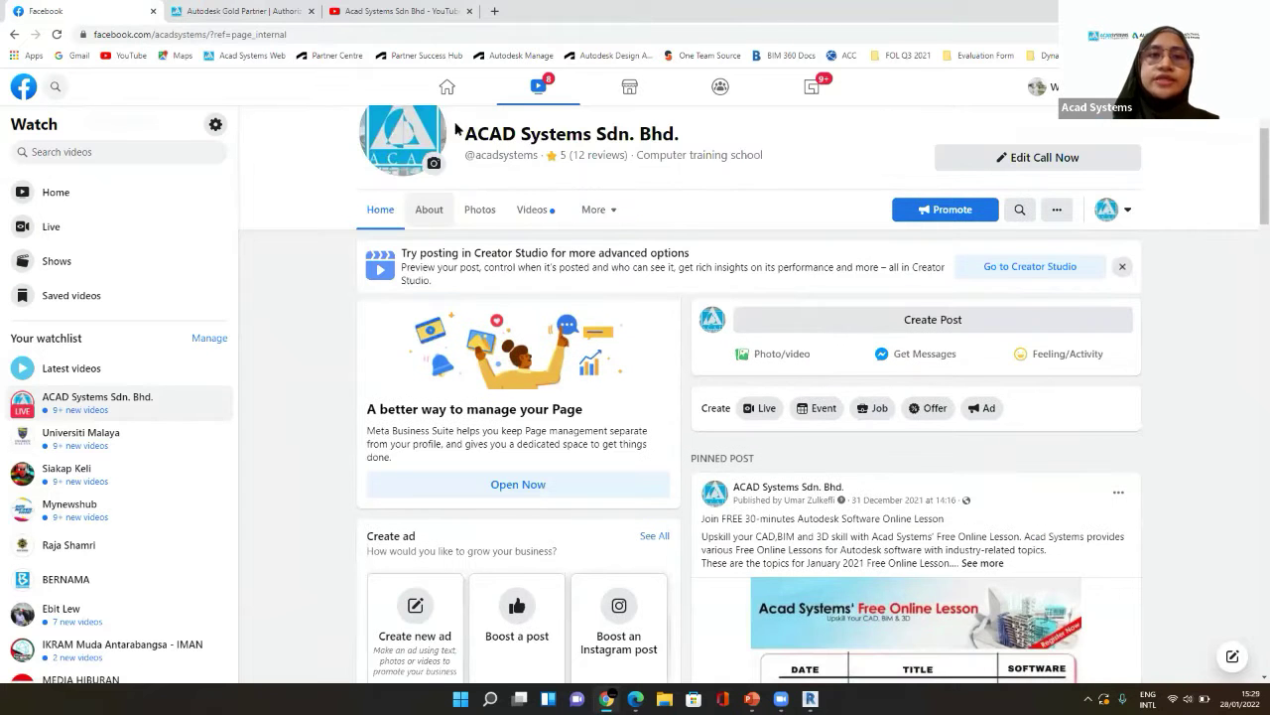
- View the Acad Systems Sdn Bhd YouTube channel's home page and open the search within the channel
{"action": "key", "text": "ctrl+3"}
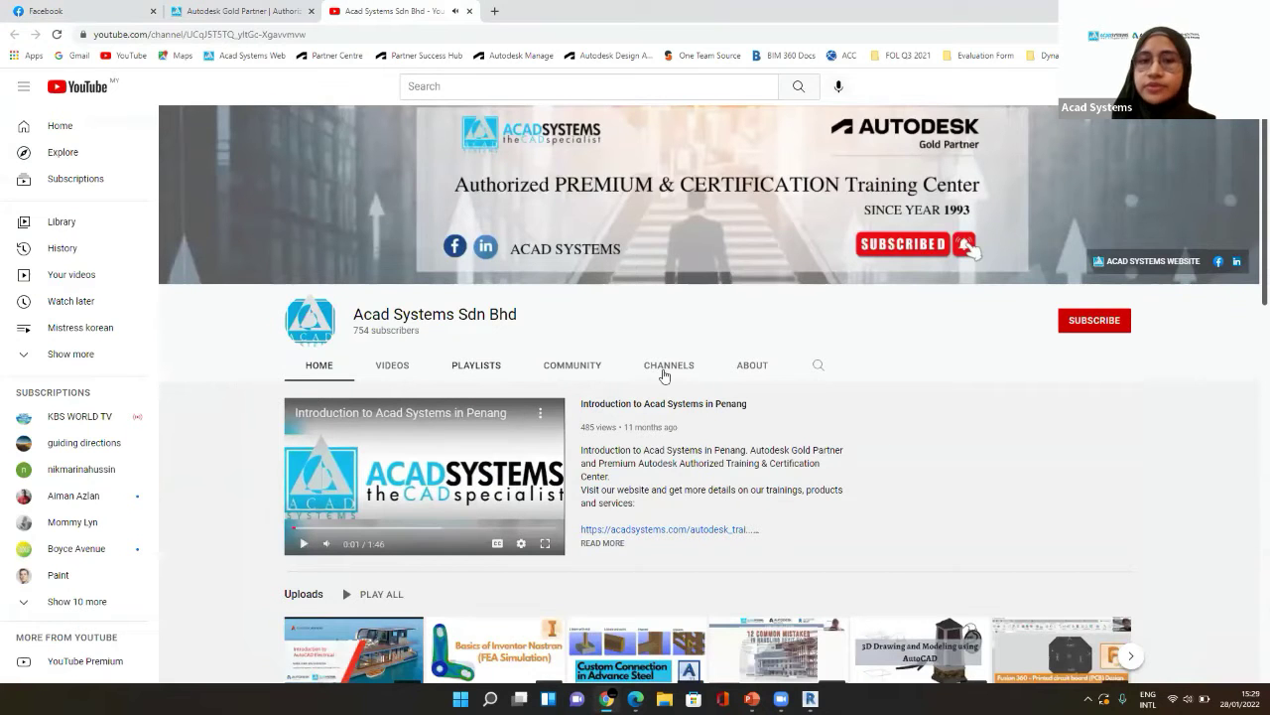
{"action": "scroll", "coordinate": [820, 340], "scroll_direction": "down", "scroll_amount": 1}
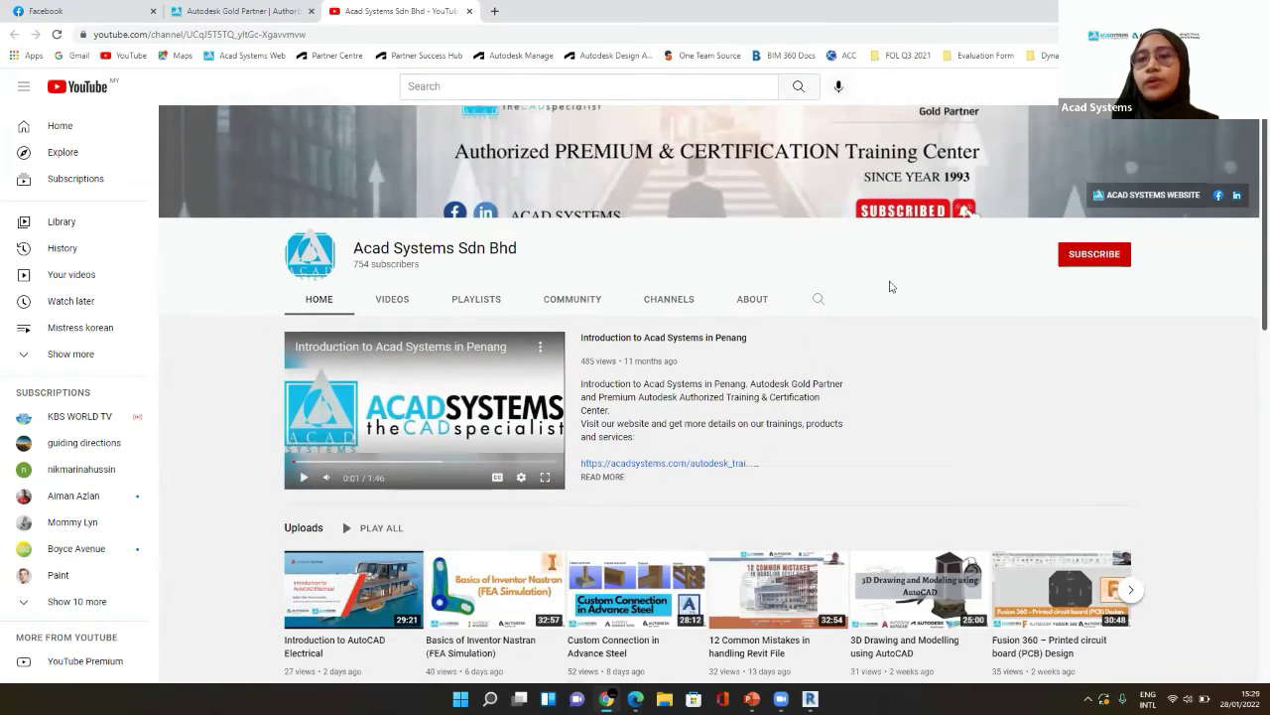
{"action": "left_click", "coordinate": [818, 301]}
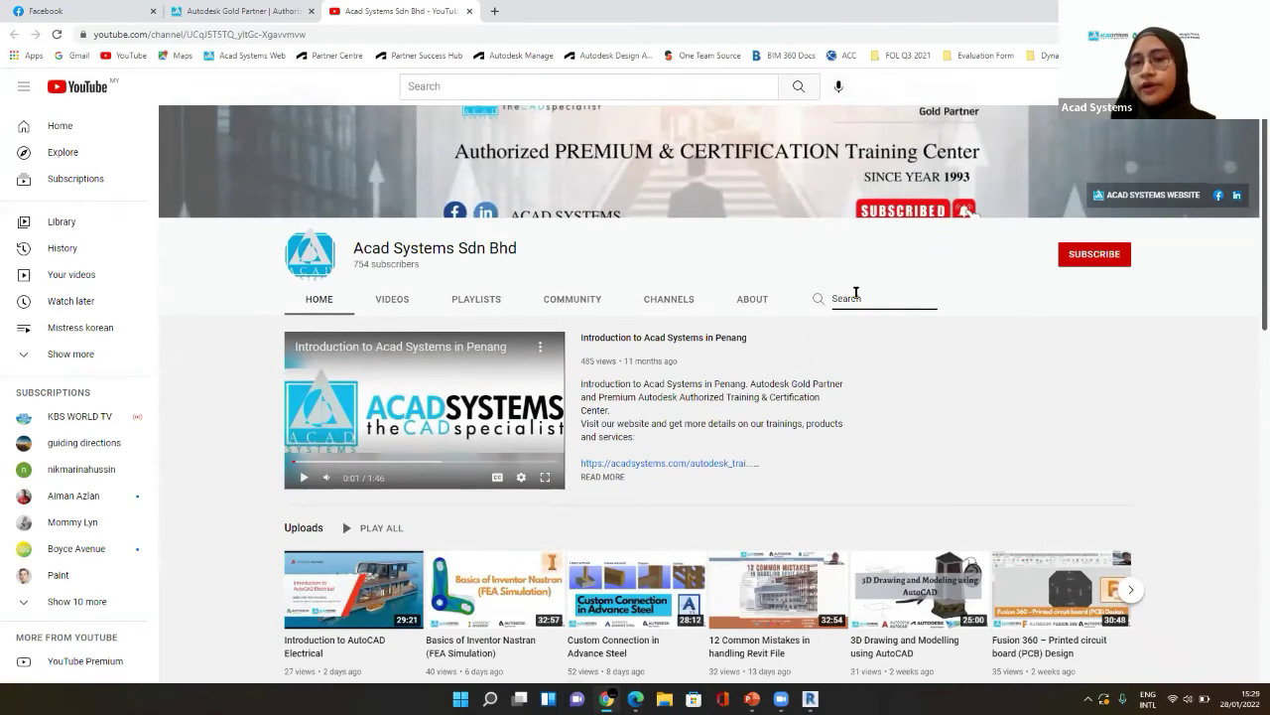